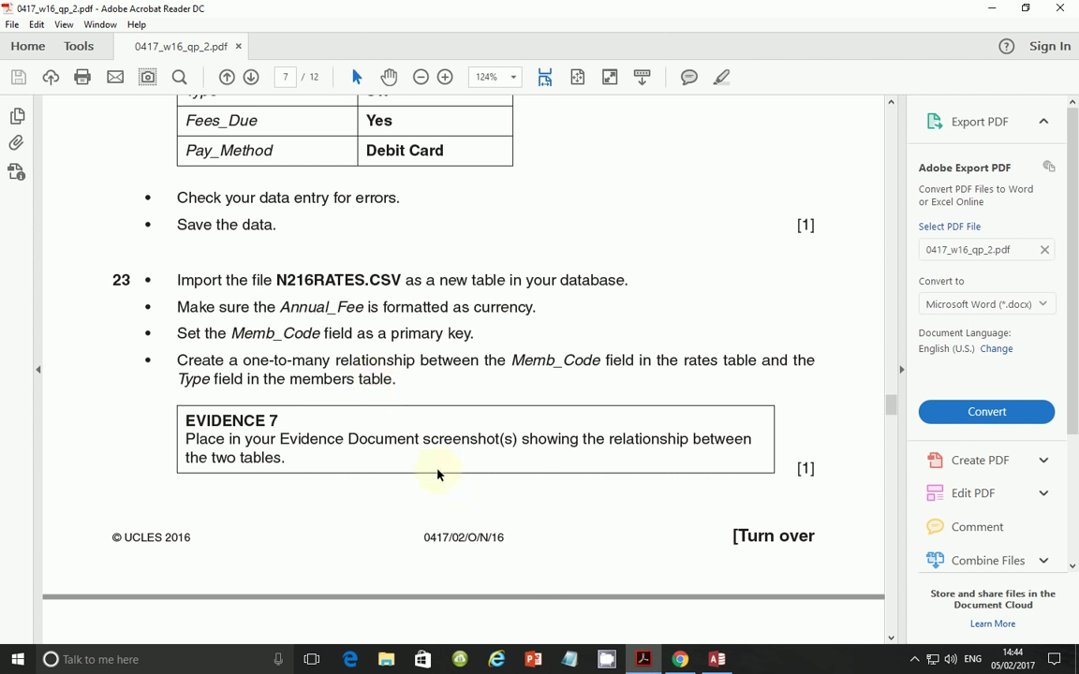
- Switch from Acrobat Reader back to the Tutorial database in Access
click(717, 659)
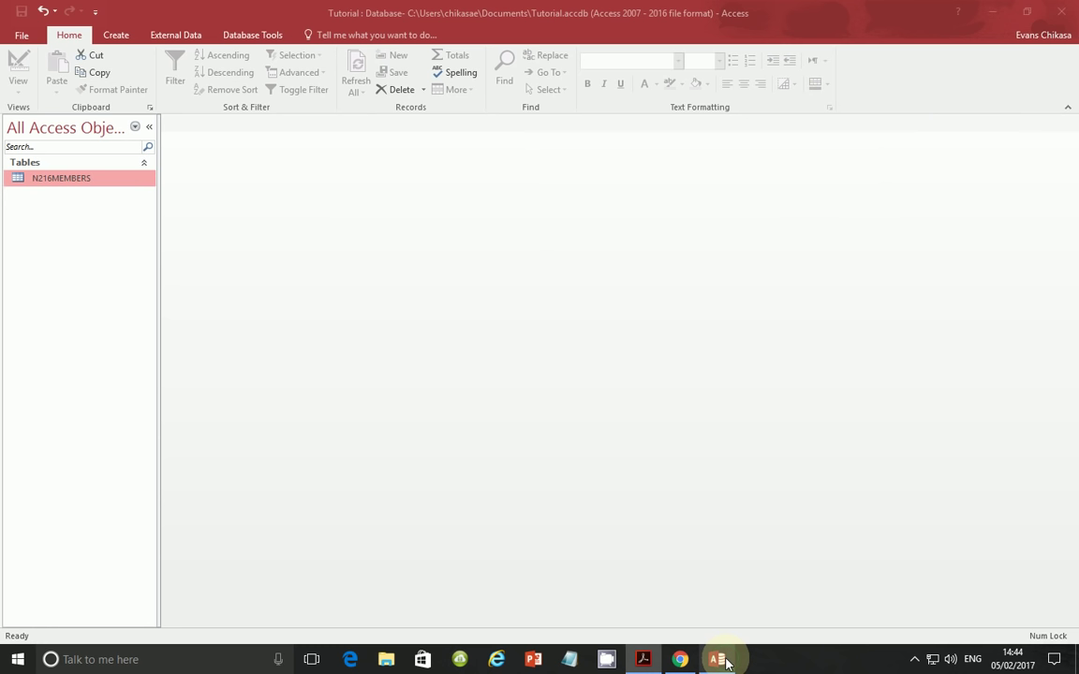
- Start a text-file import from External Data and browse for the source file
click(115, 37)
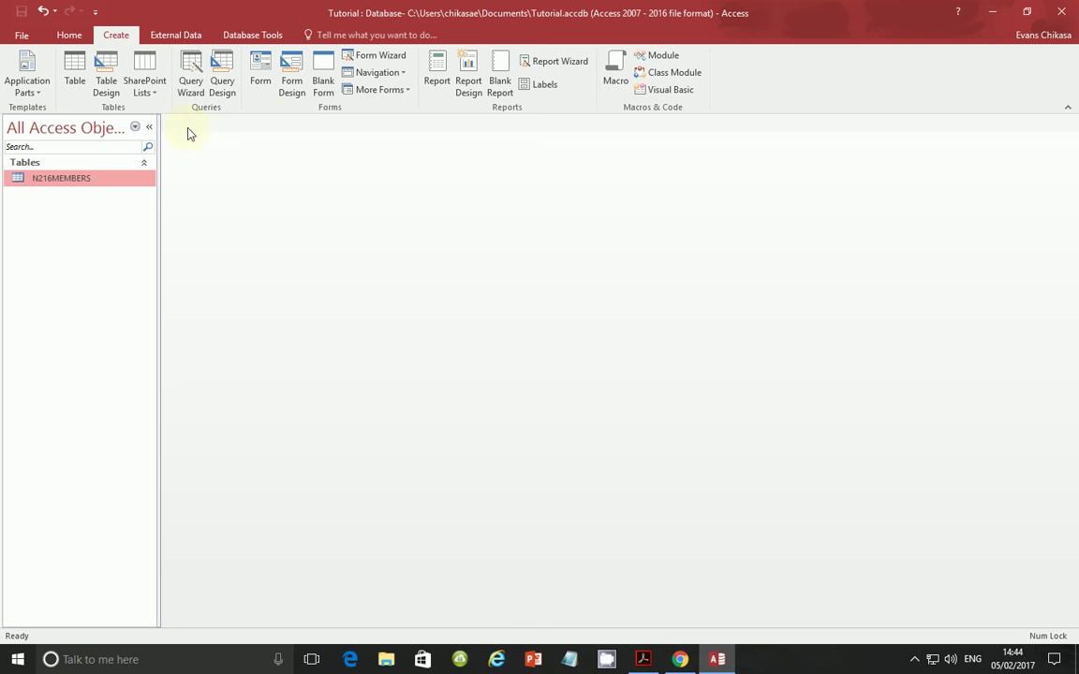
click(175, 35)
click(230, 59)
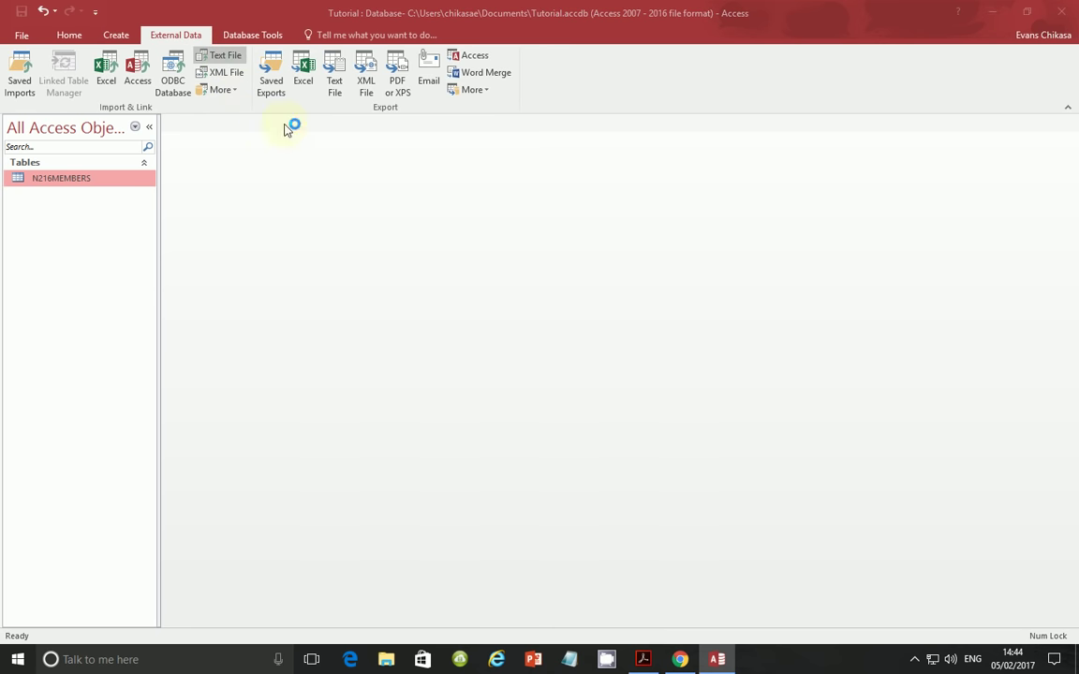
click(753, 228)
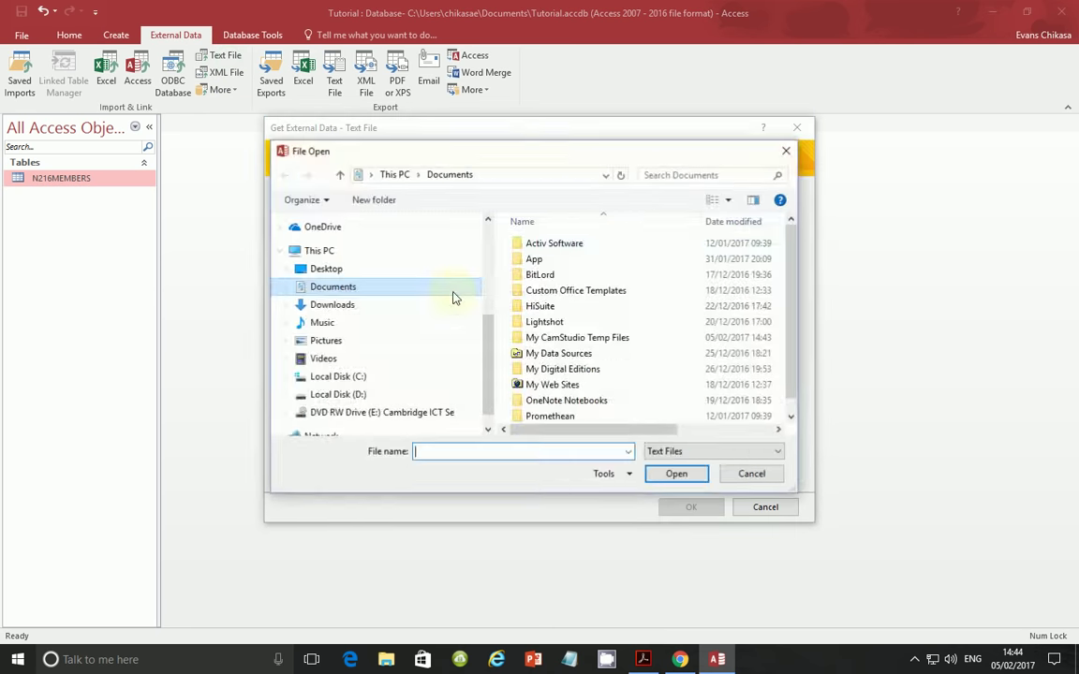
- Choose N216RATES.csv from Desktop\October 2016\Paper 2\0417_w16_sf_02 as the import source
click(355, 269)
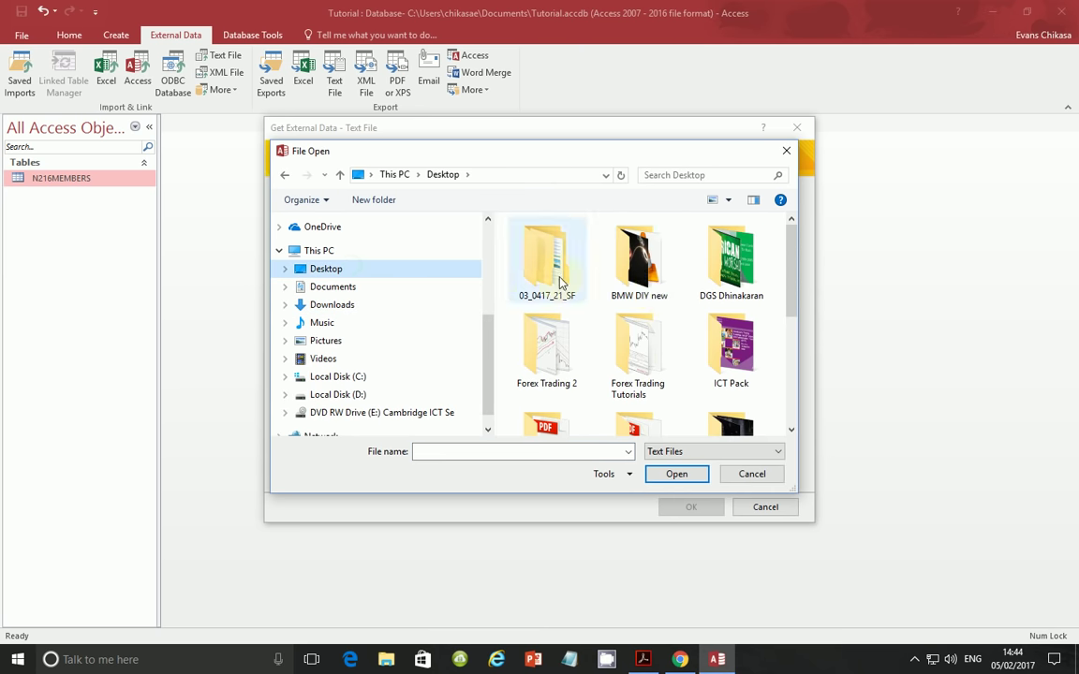
scroll(656, 384, down, 2)
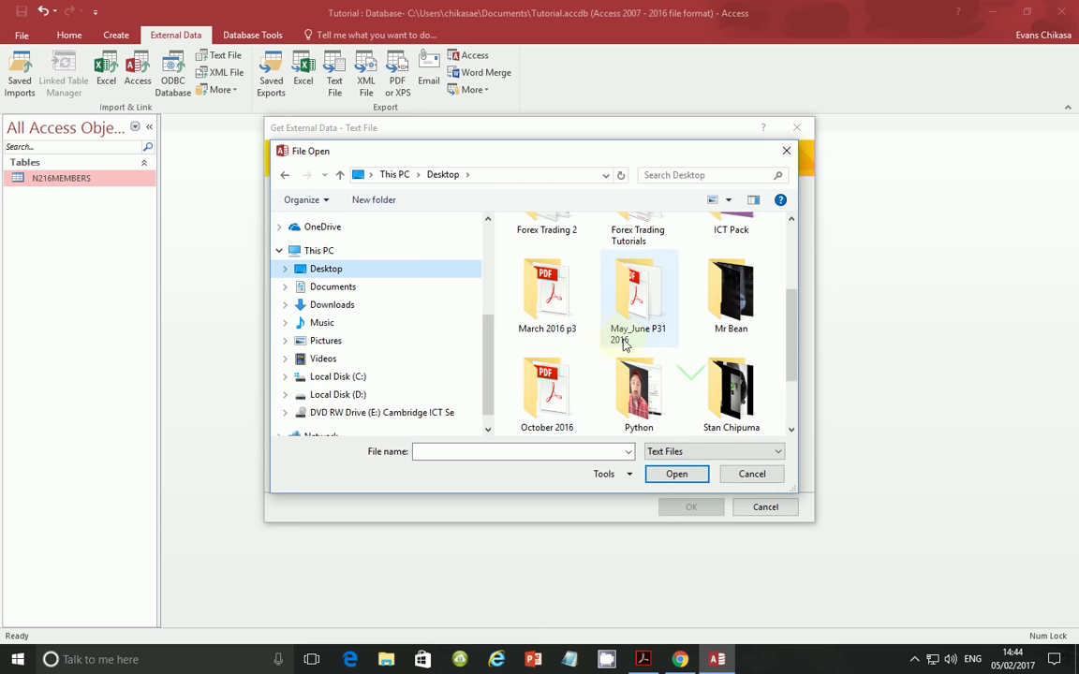
scroll(632, 309, down, 1)
double_click(562, 300)
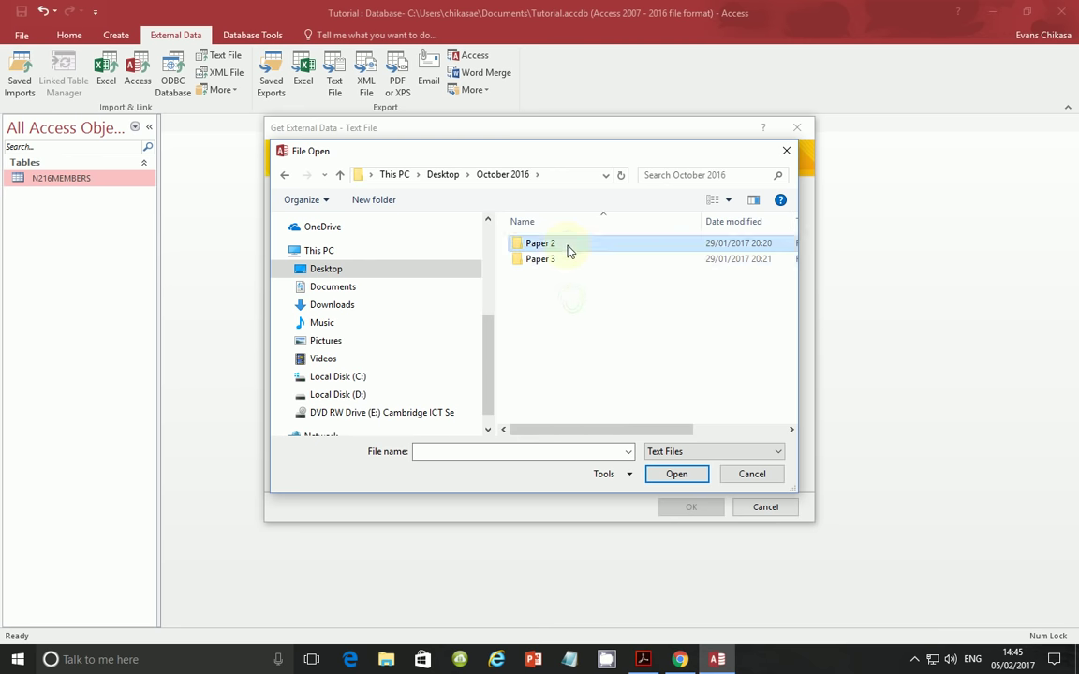
double_click(566, 245)
double_click(569, 245)
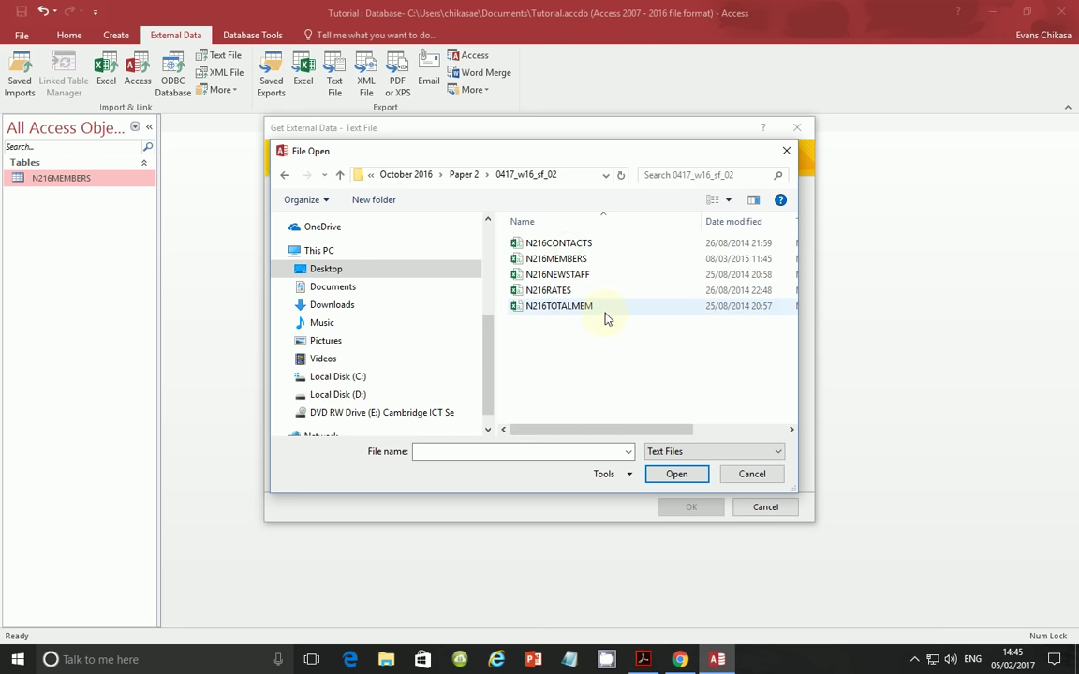
click(543, 292)
click(675, 480)
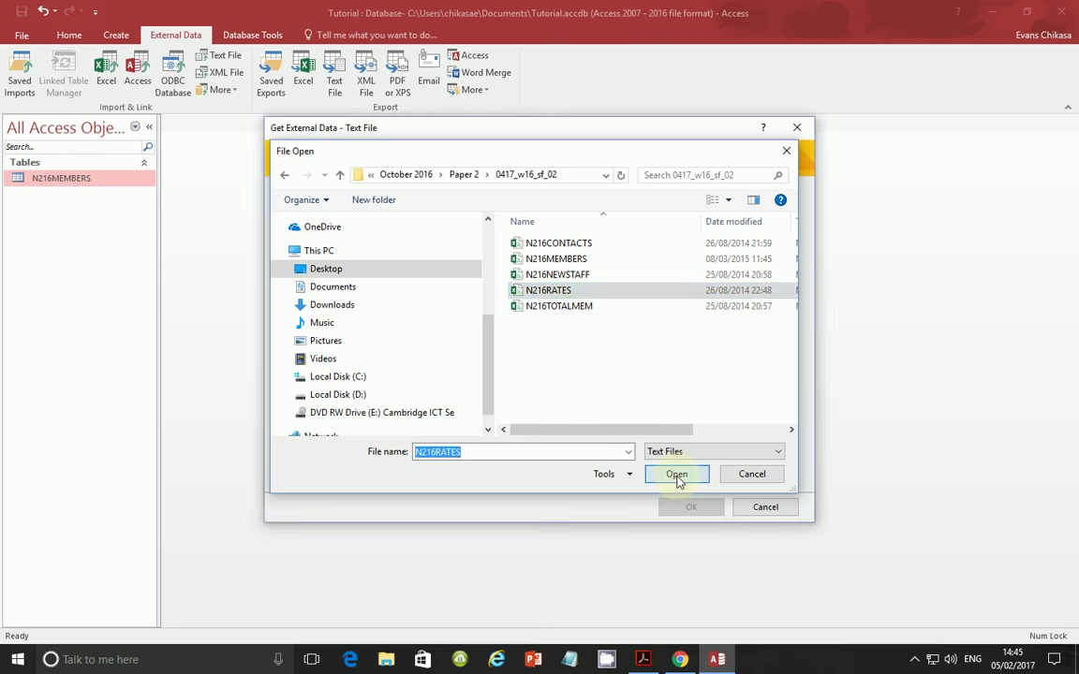
click(690, 507)
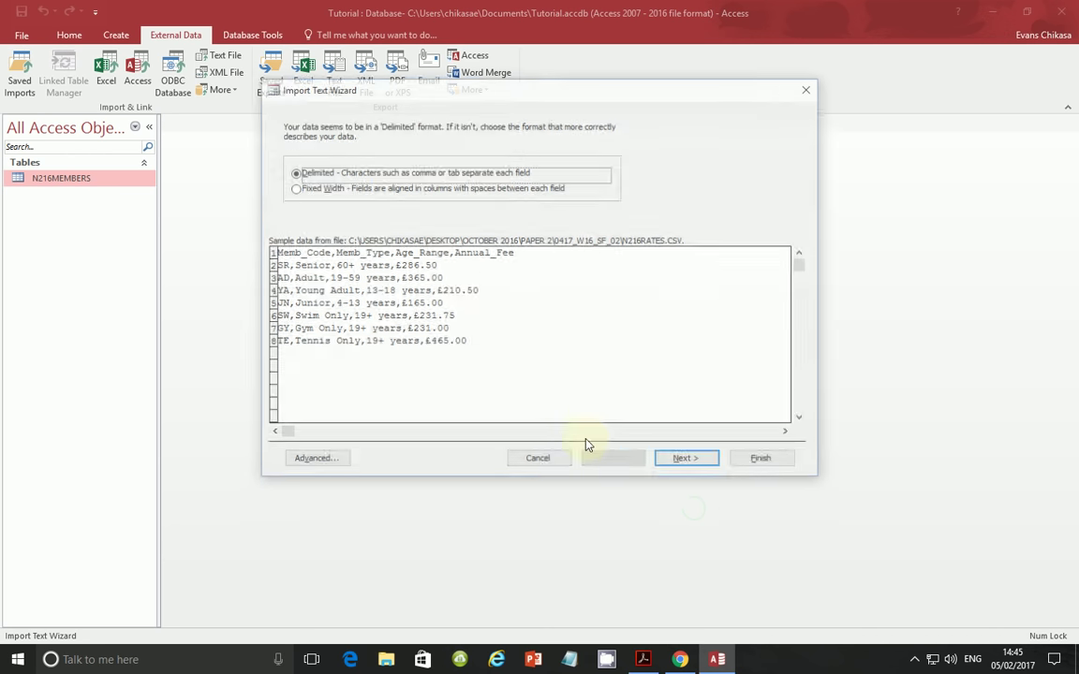
- Set the import to comma-delimited with the first row as field names
click(676, 462)
click(390, 204)
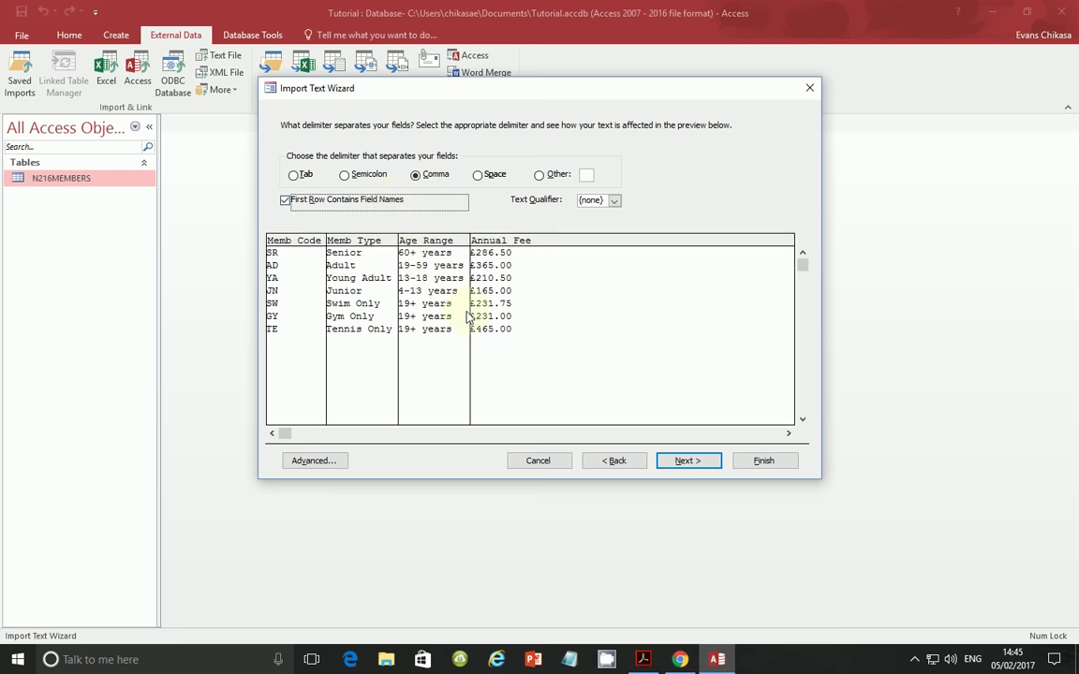
click(681, 463)
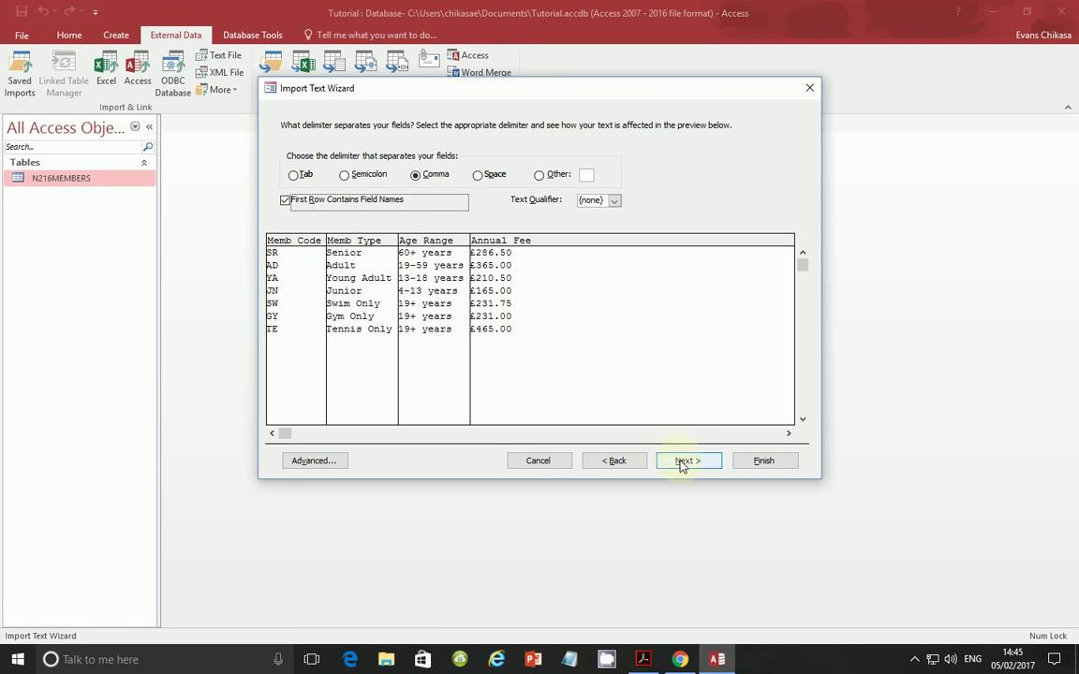
click(682, 462)
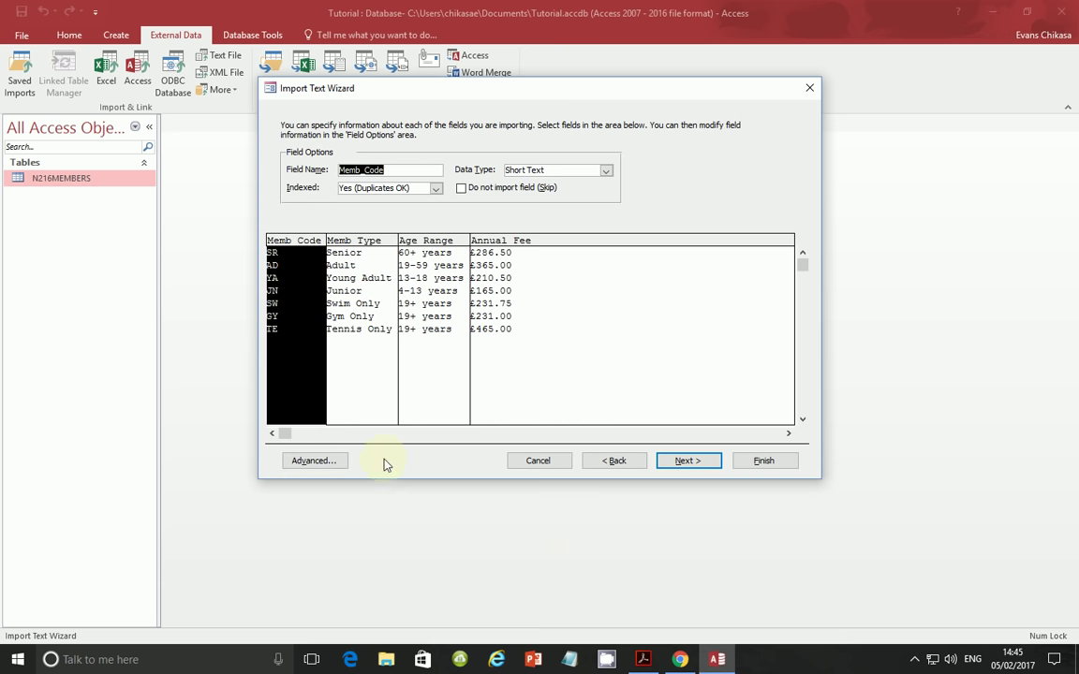
- Check the exam paper's Annual_Fee currency requirement and advance the wizard
click(646, 662)
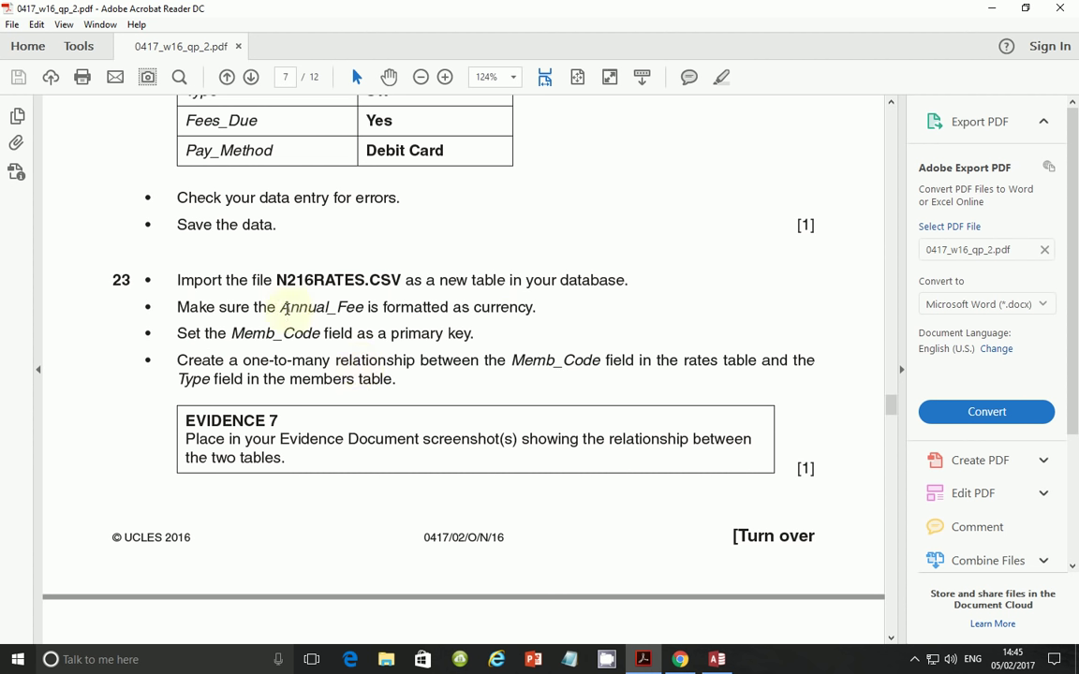
drag(280, 307, 532, 308)
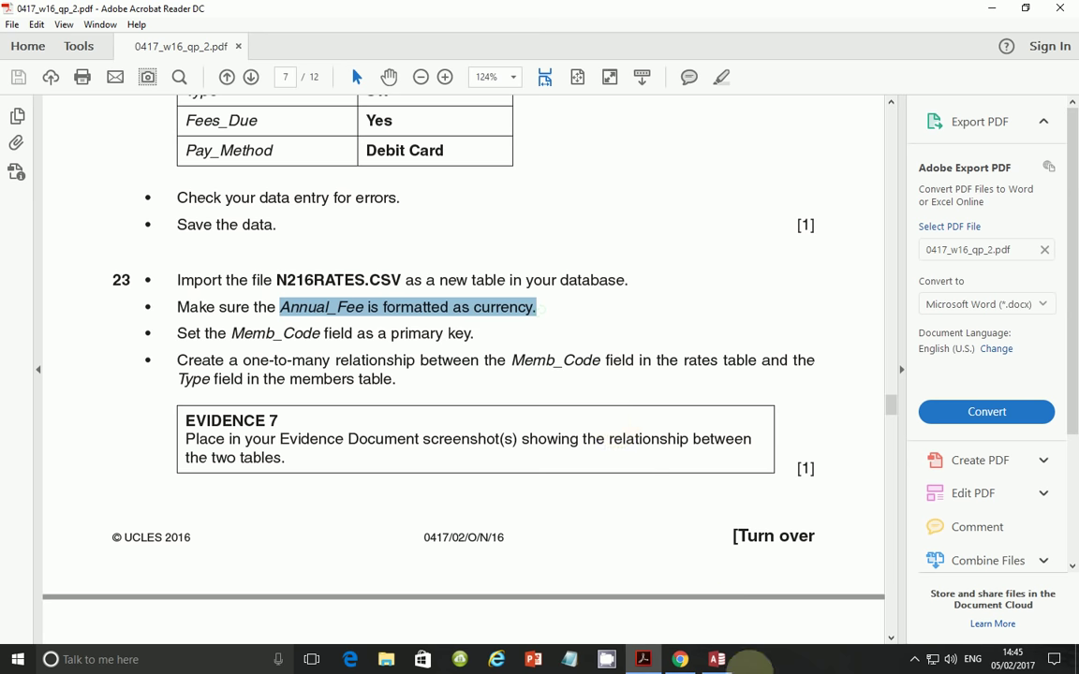
click(722, 663)
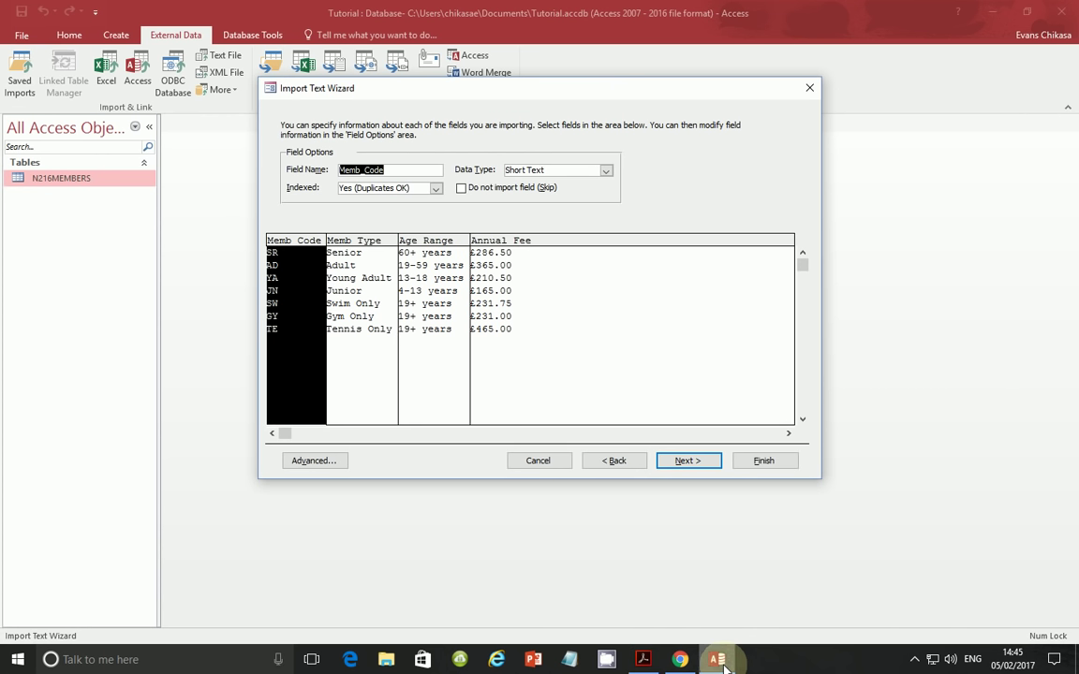
click(687, 461)
- Confirm Annual_Fee imports as Currency in the advanced import specification
click(530, 289)
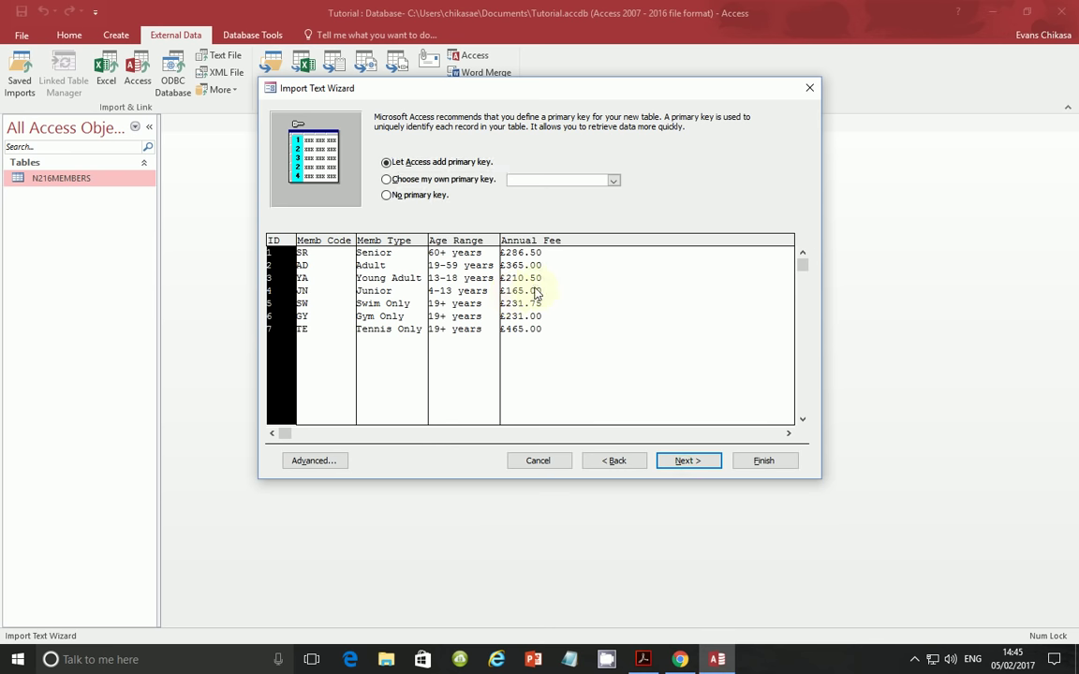
click(335, 460)
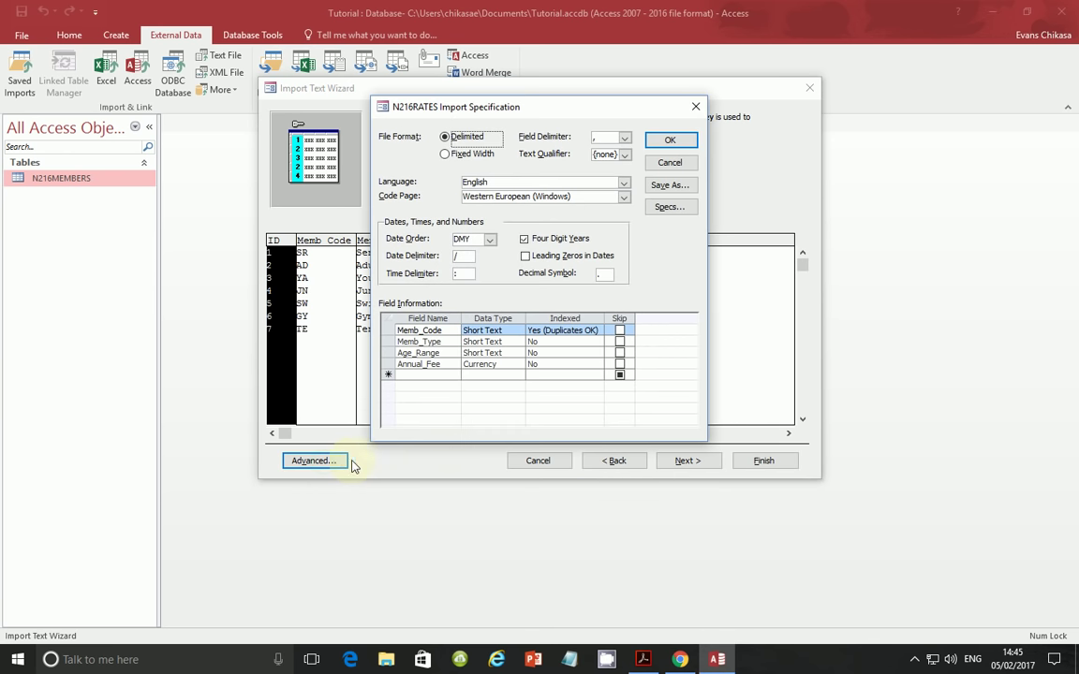
click(472, 365)
click(494, 365)
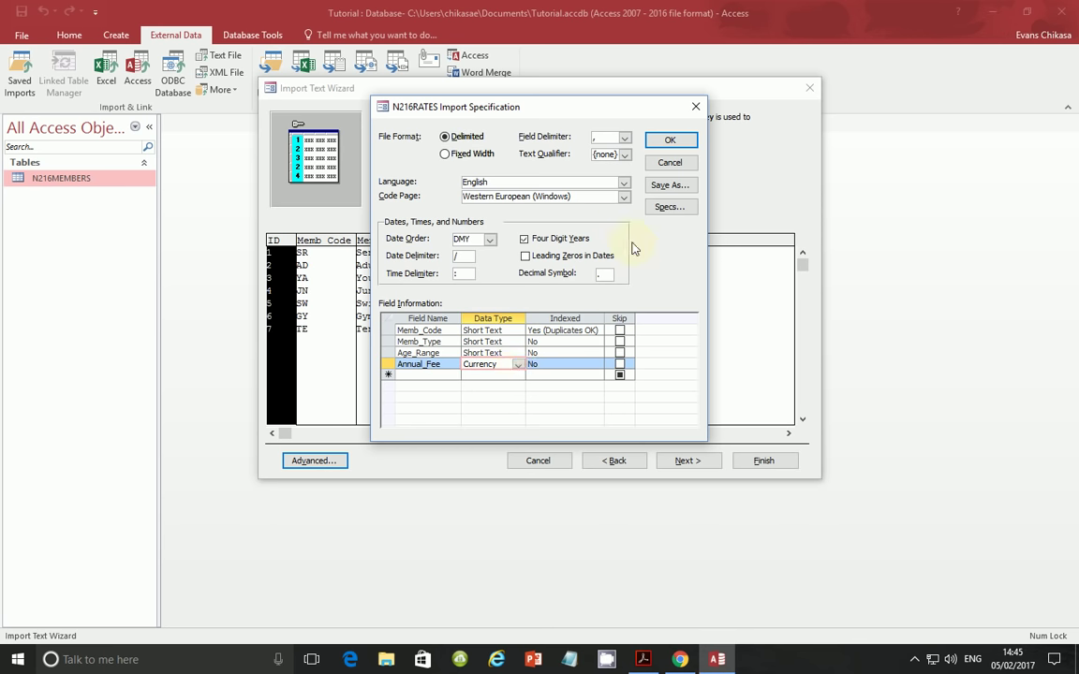
click(666, 141)
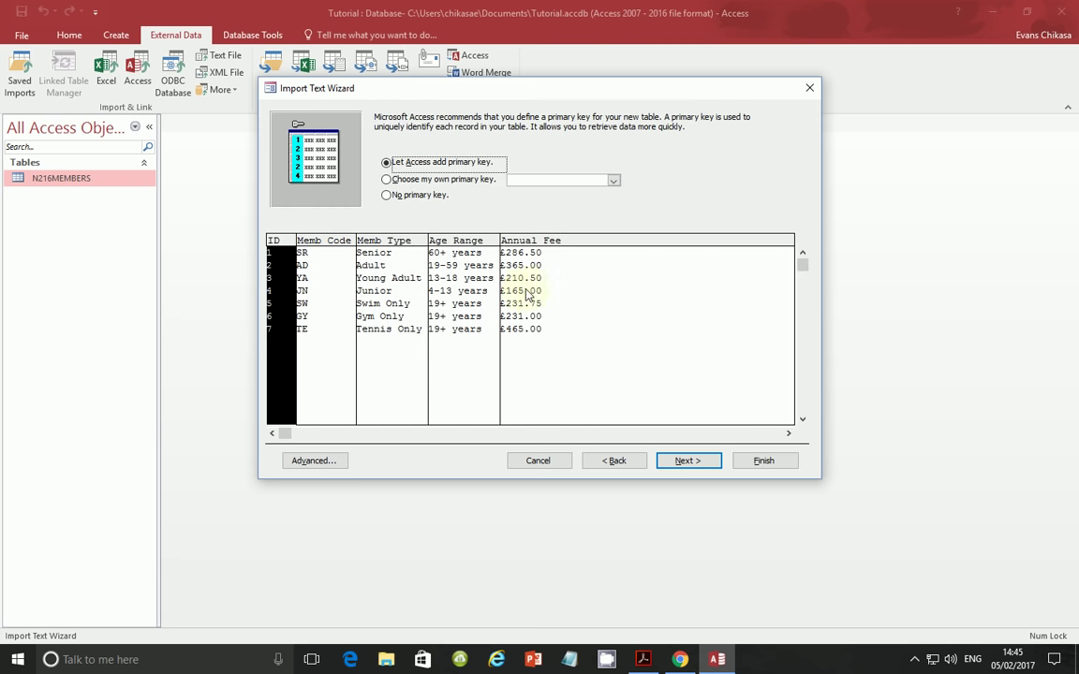
- Choose Memb_Code as the primary key, checking the requirement in the exam paper
click(455, 181)
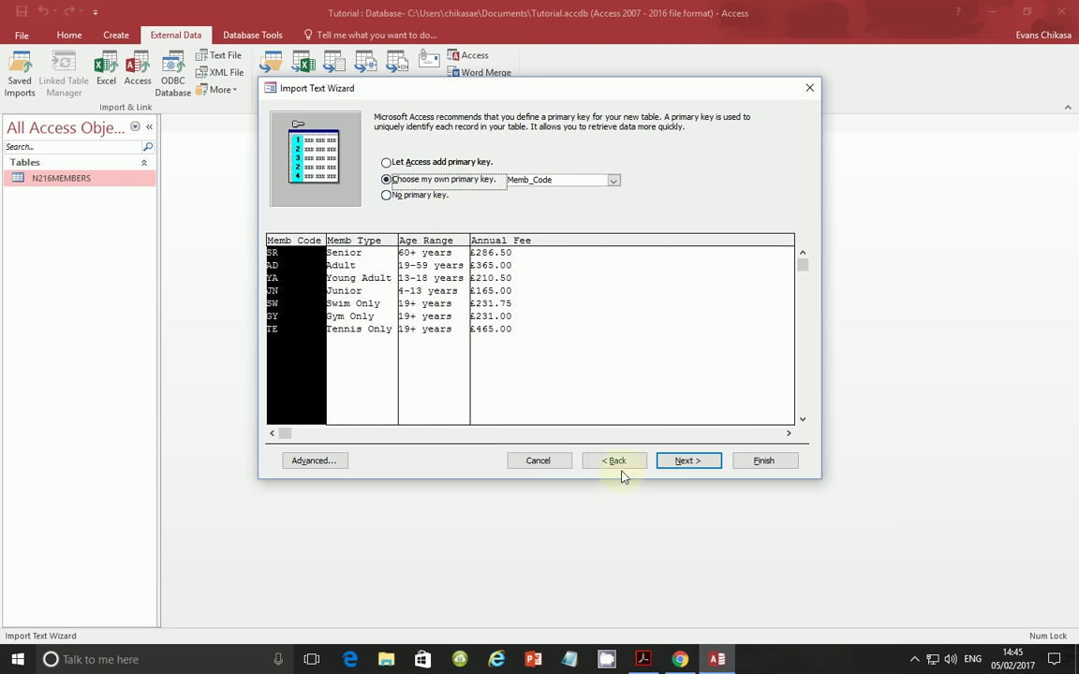
click(643, 659)
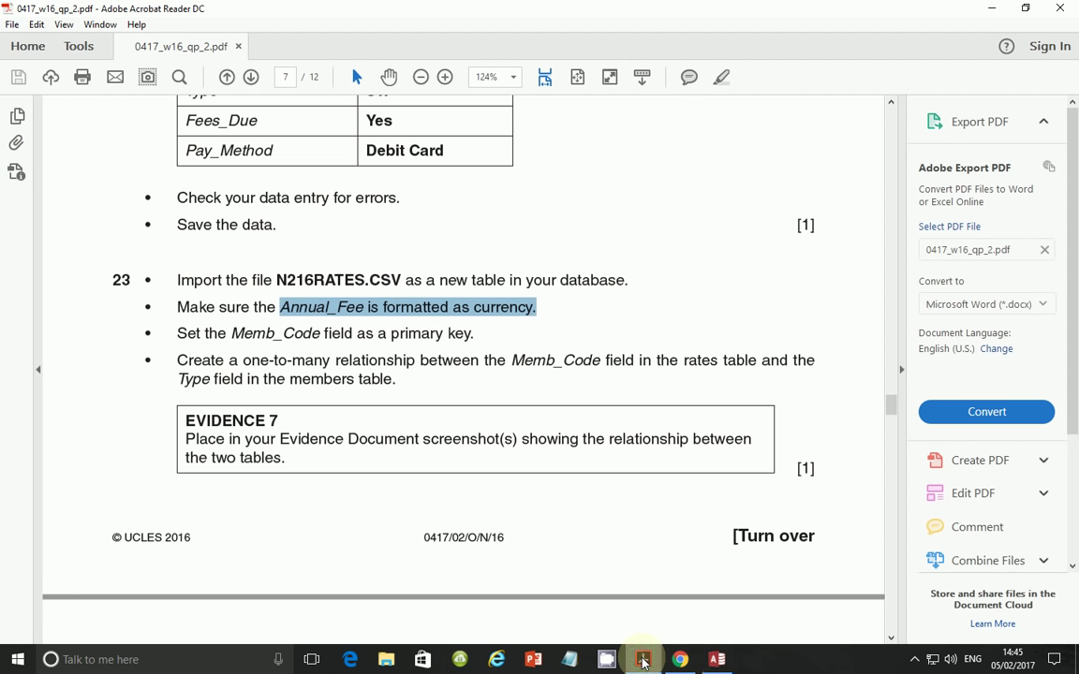
drag(232, 335, 323, 333)
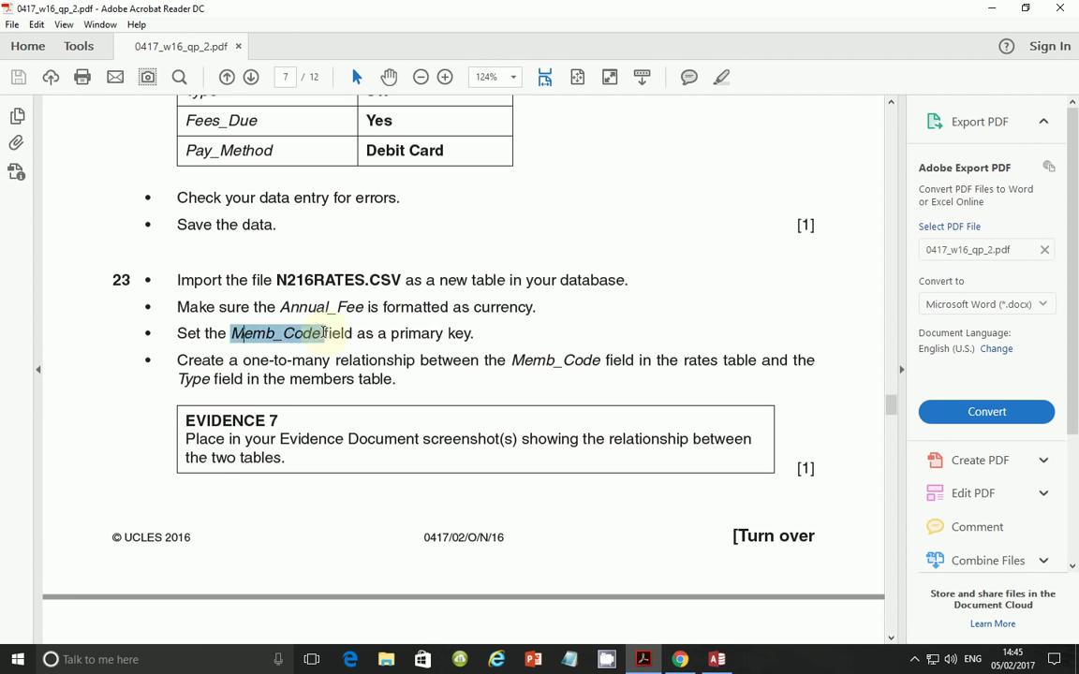
click(716, 659)
click(309, 279)
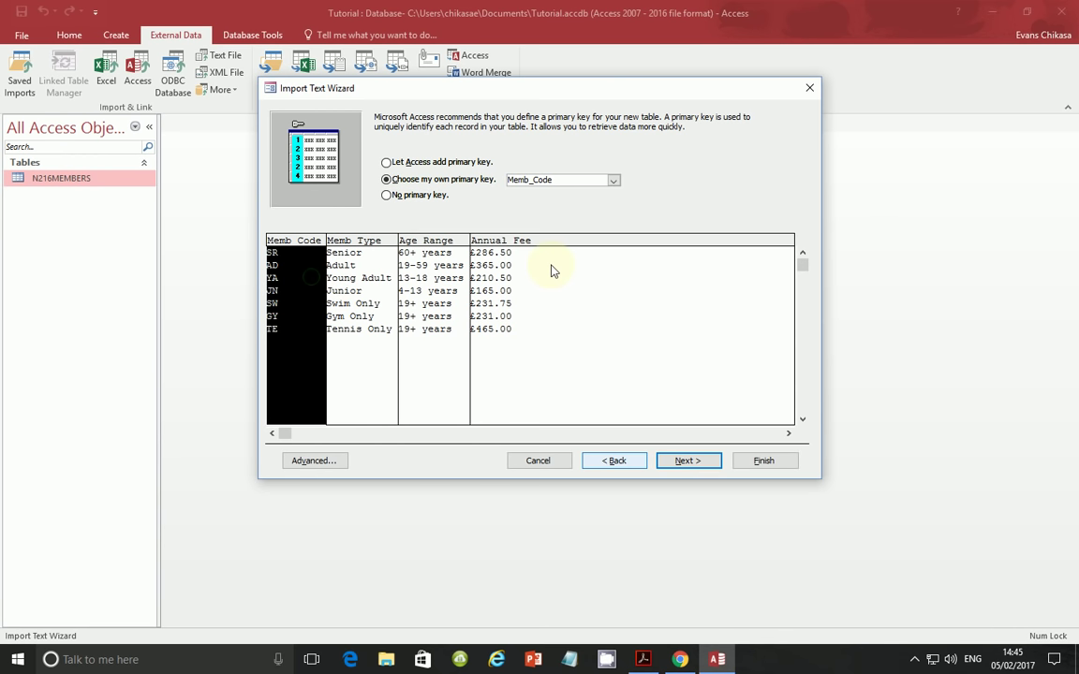
- Finish importing into the N216RATES table without saving the import steps
click(642, 659)
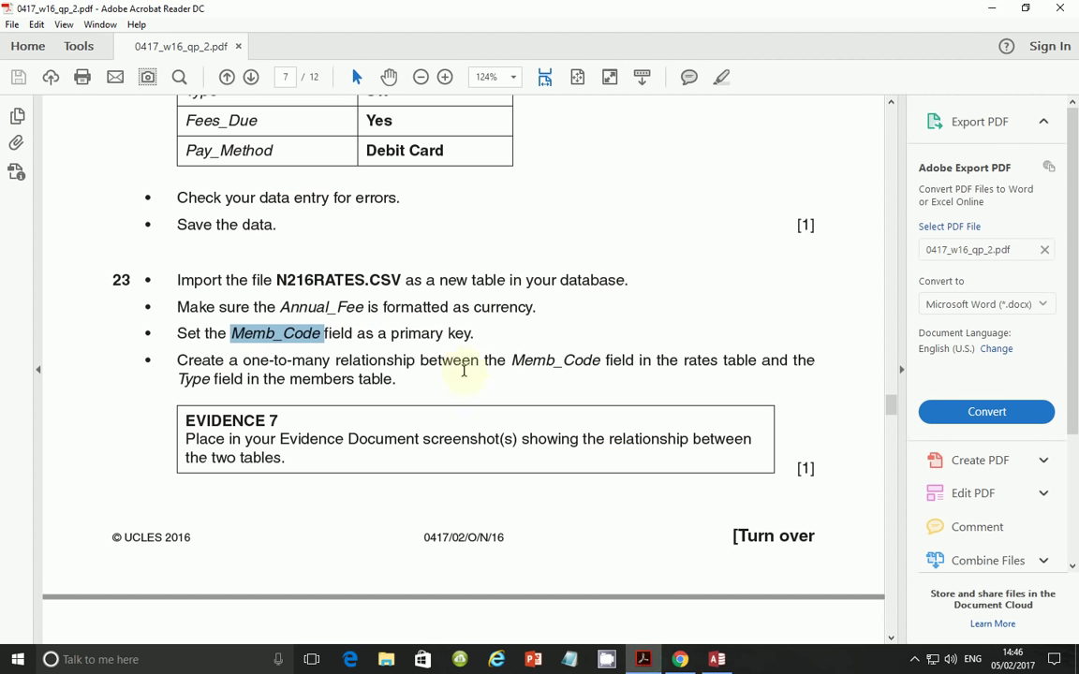
click(716, 659)
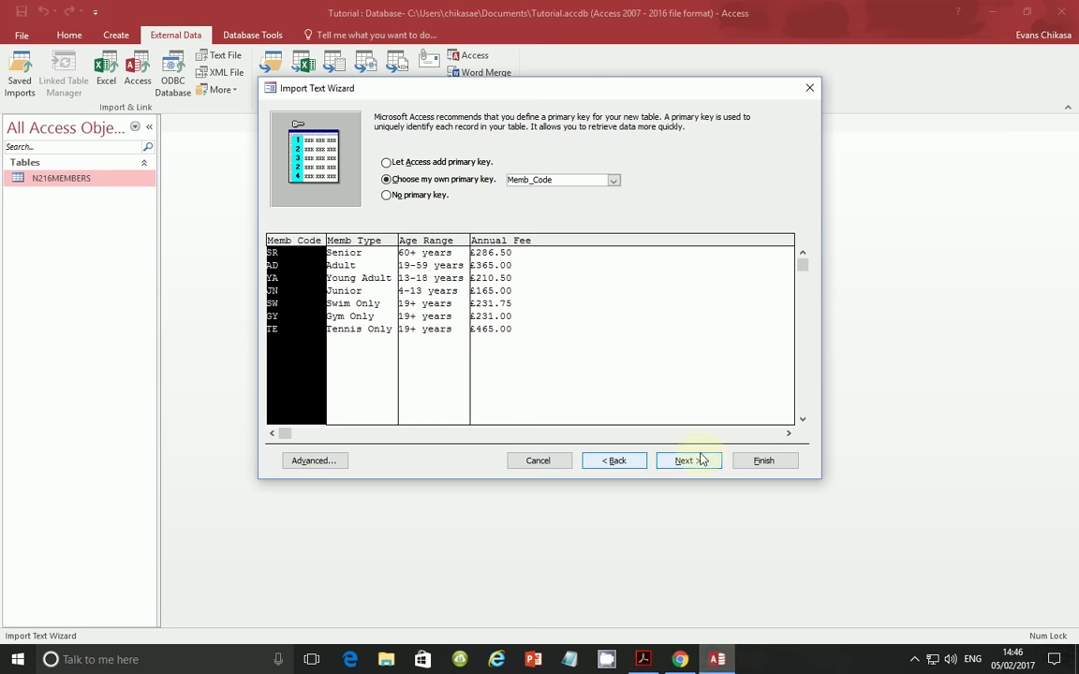
click(691, 460)
click(741, 461)
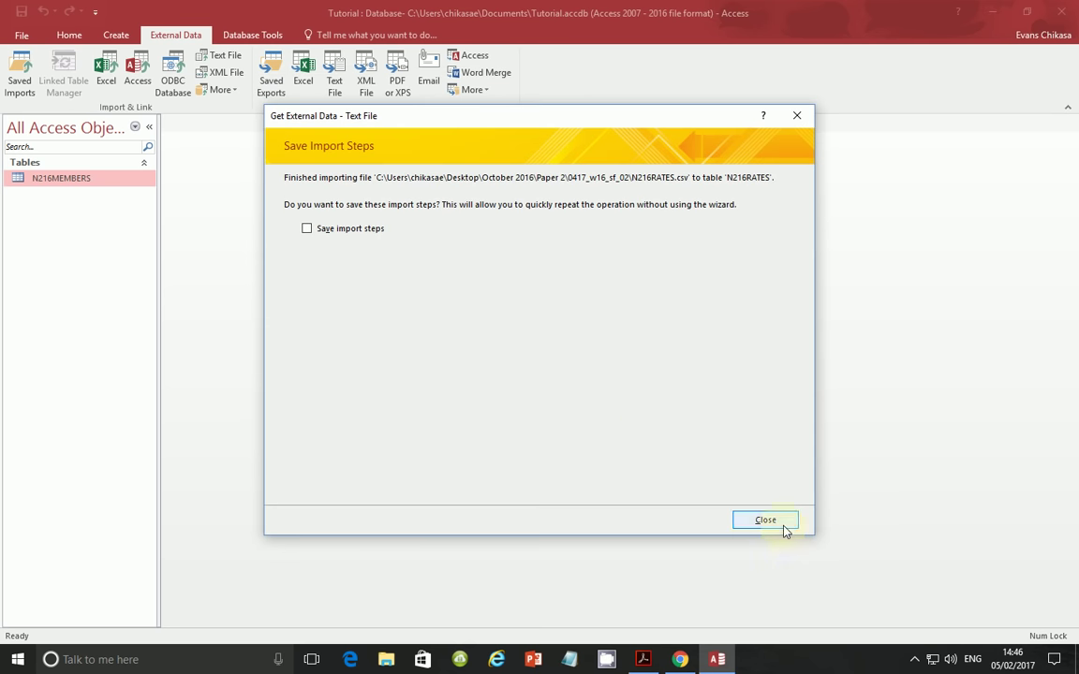
click(783, 525)
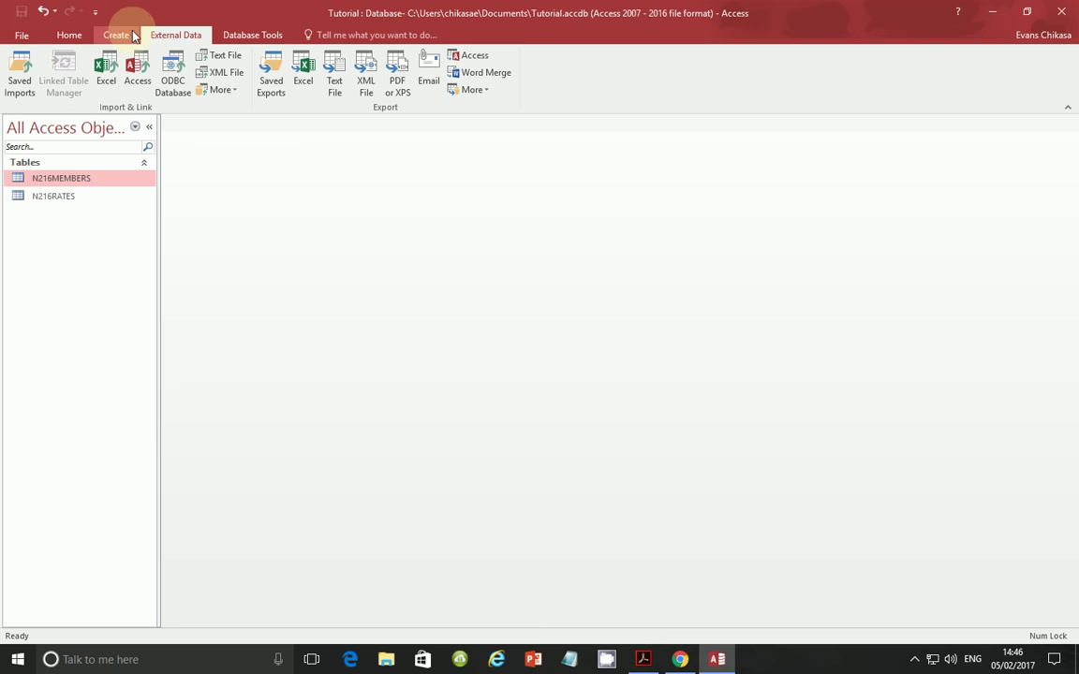
- Open the Relationships window, inspect the Type field of N216MEMBERS, and return to the paper
click(250, 36)
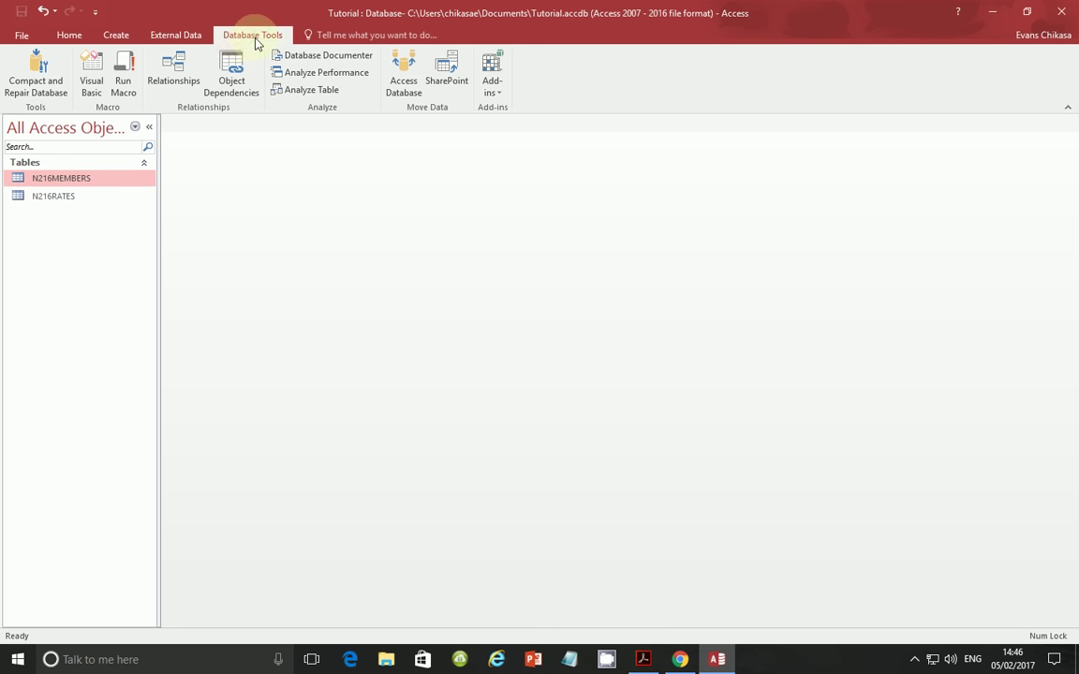
click(173, 71)
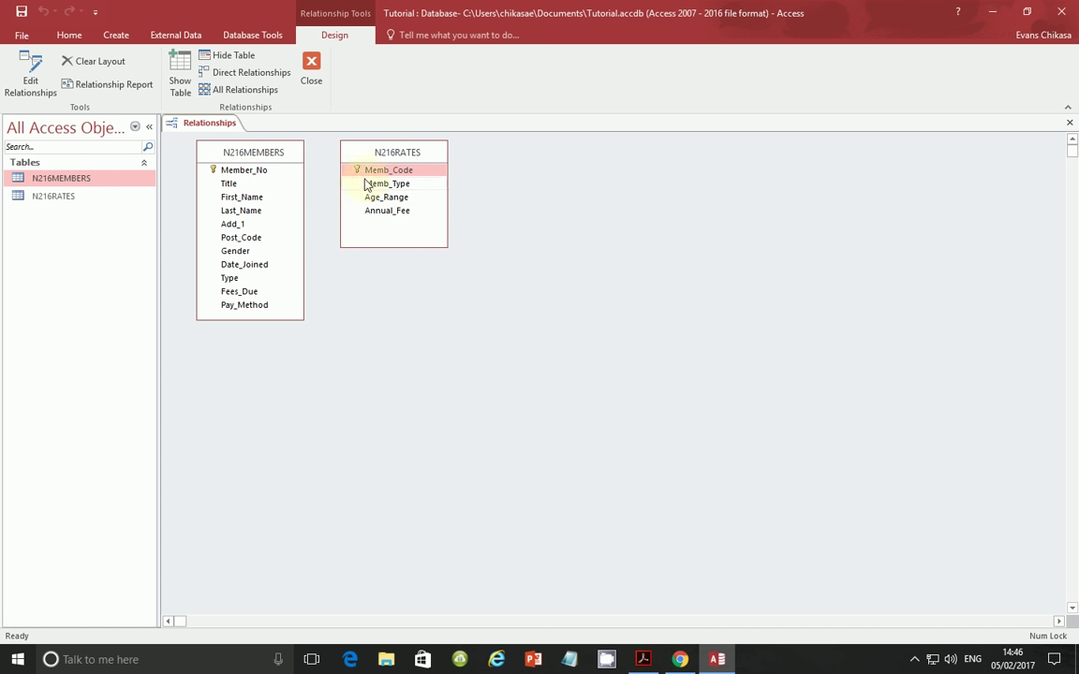
click(229, 278)
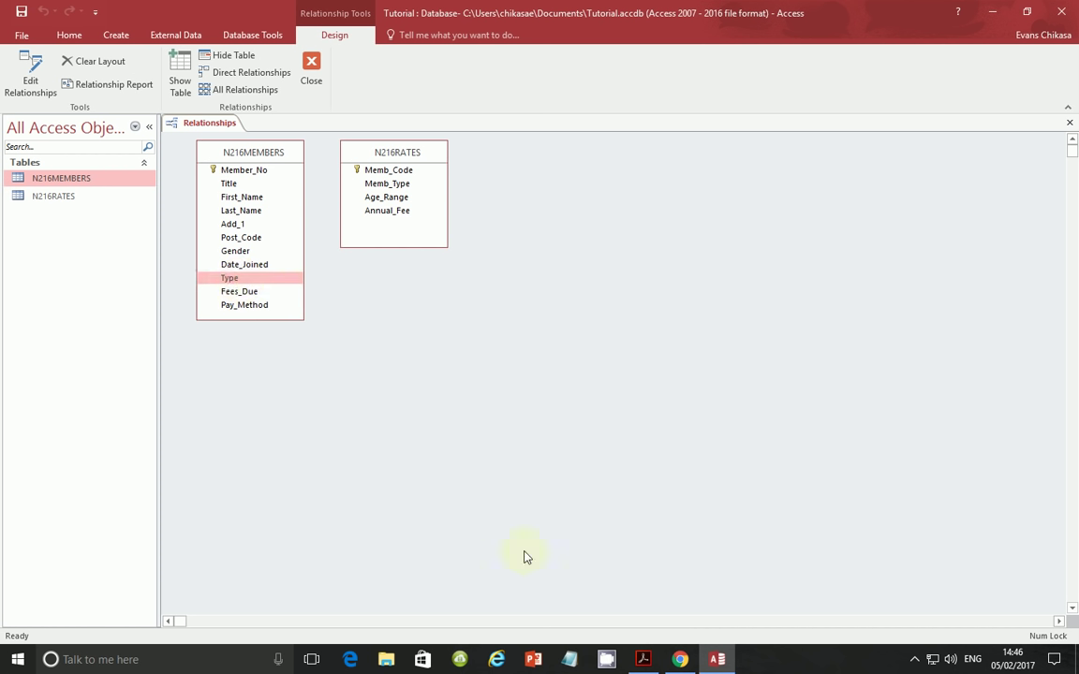
click(643, 657)
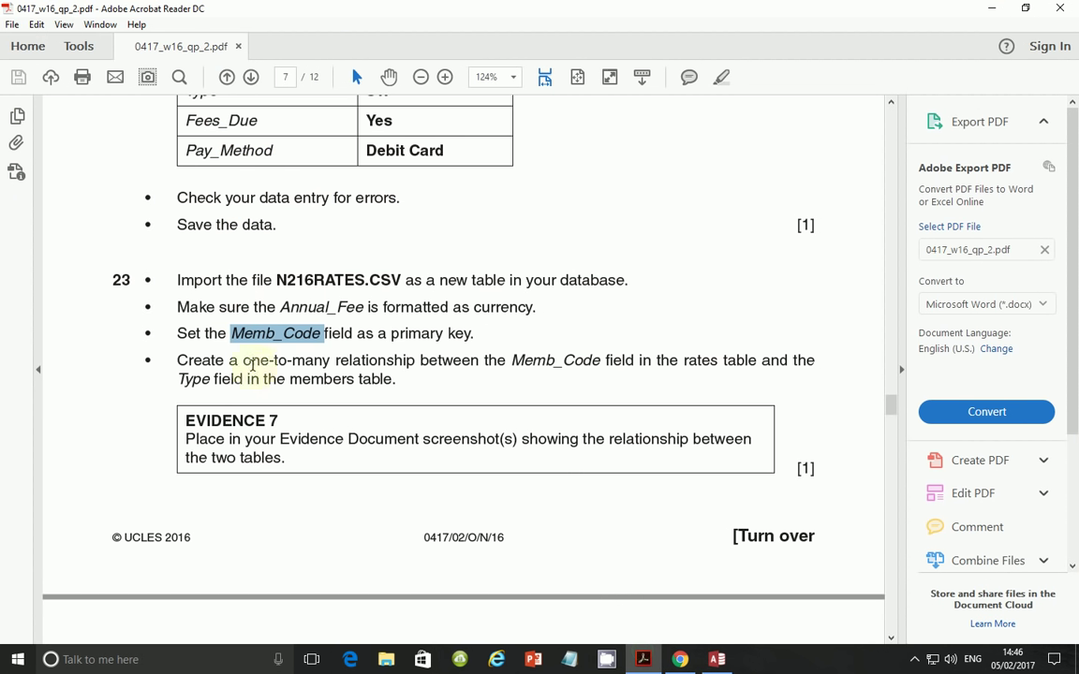
- Reread question 23's one-to-many Memb_Code-to-Type wording, then return to Access
drag(242, 360, 535, 361)
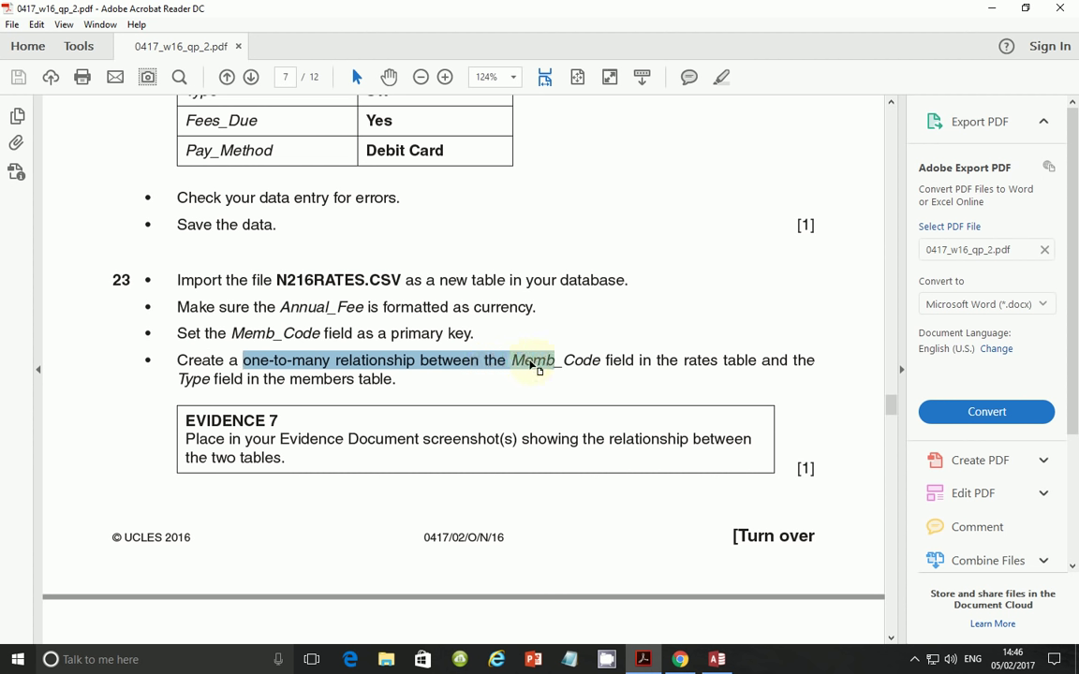
click(535, 361)
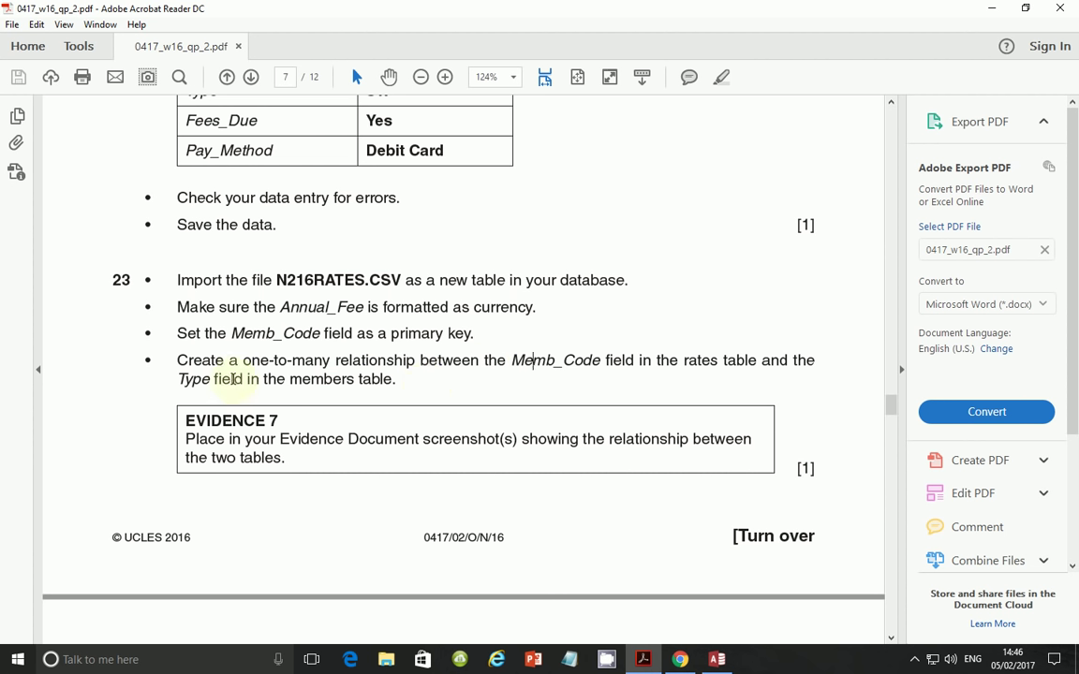
drag(181, 380, 258, 380)
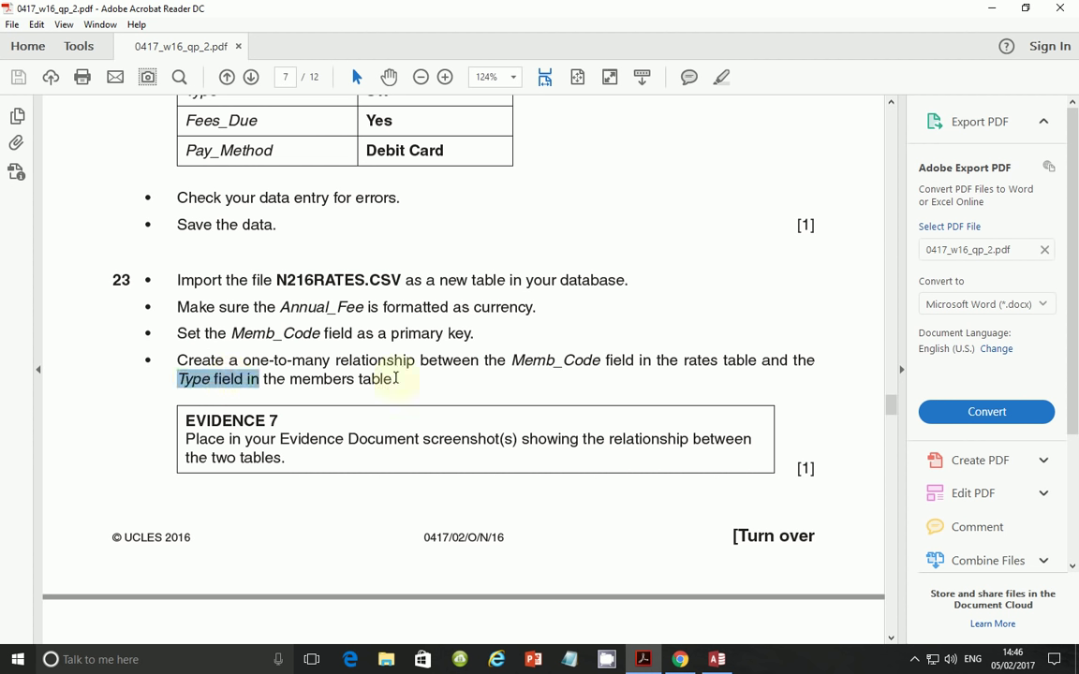
click(722, 661)
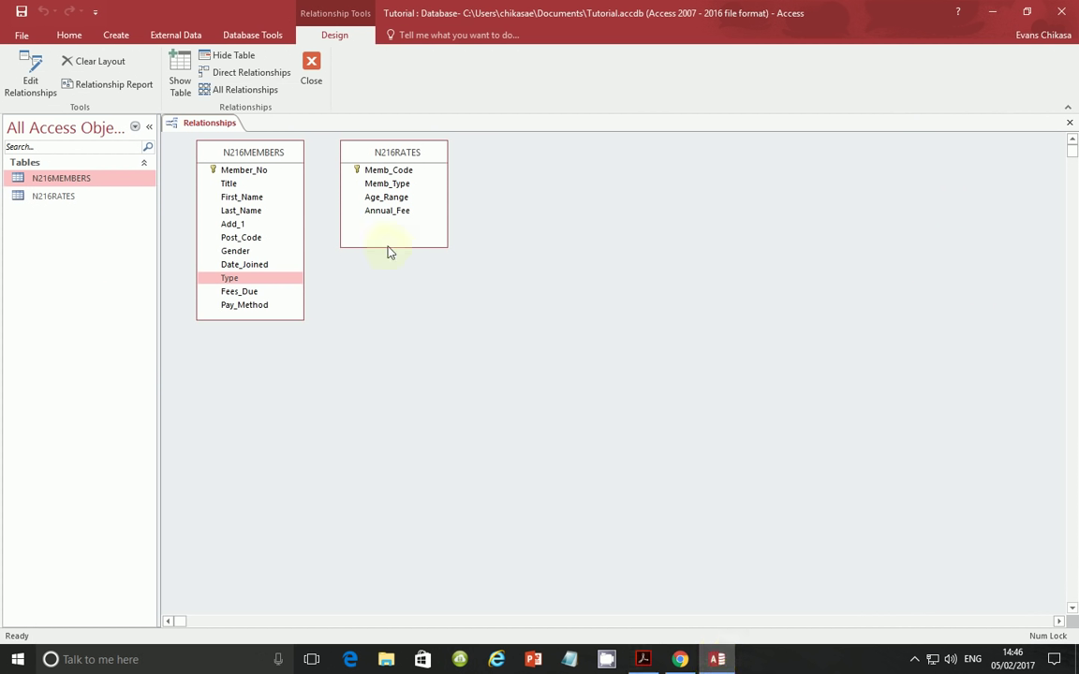
- Link N216RATES.Memb_Code to N216MEMBERS.Type one-to-many with referential integrity enforced
click(369, 175)
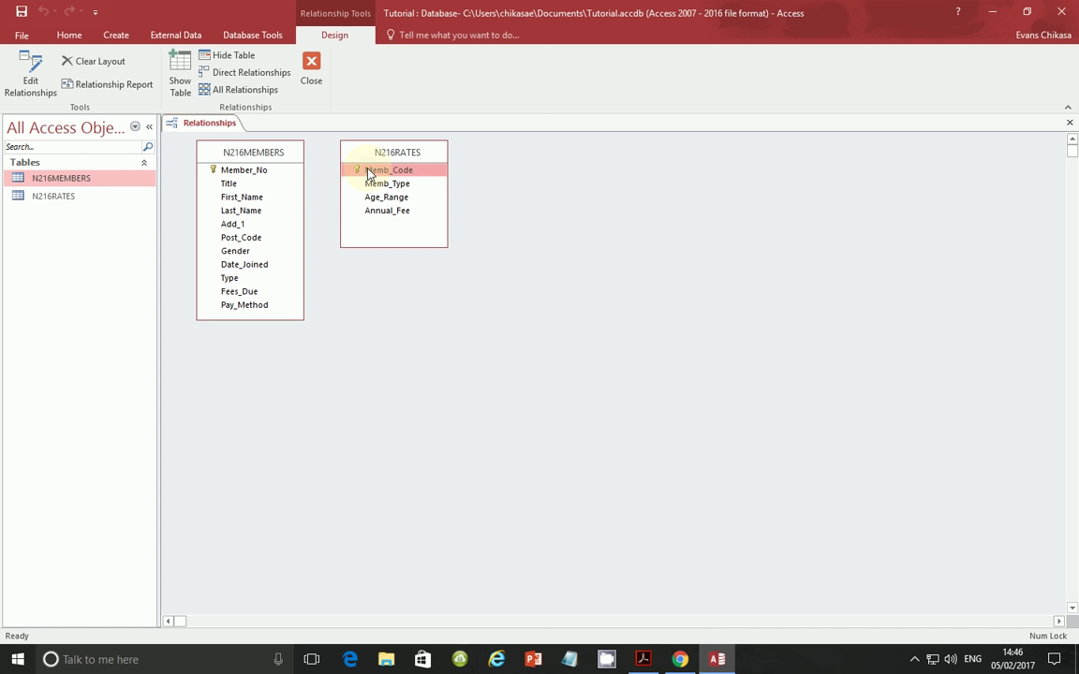
drag(369, 174, 242, 281)
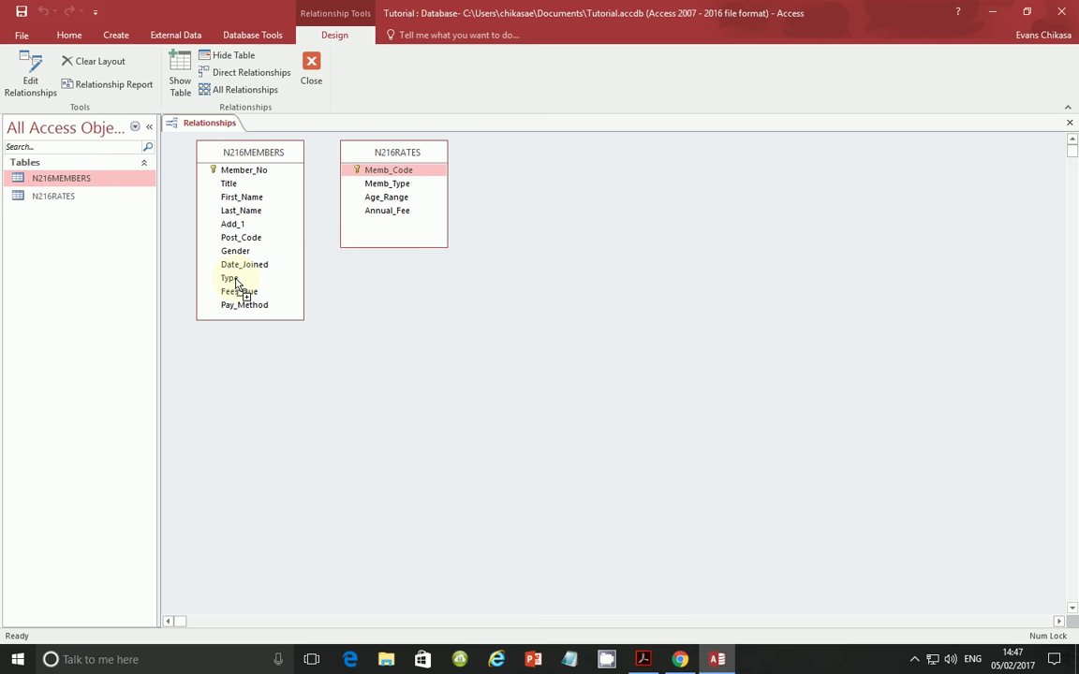
drag(237, 284, 236, 284)
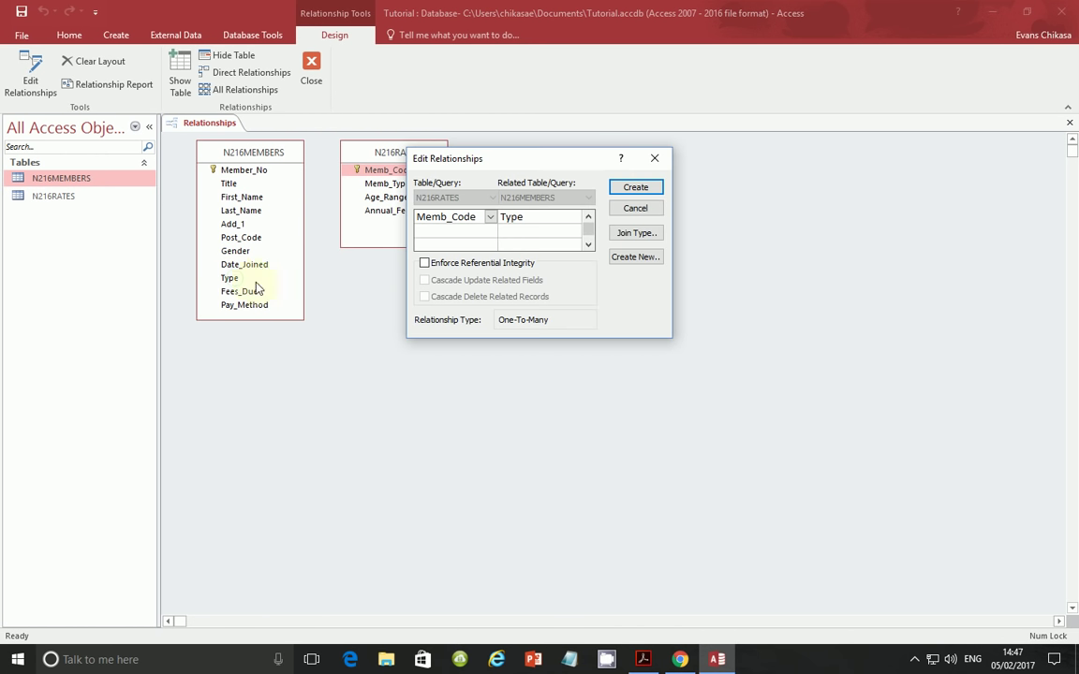
click(485, 266)
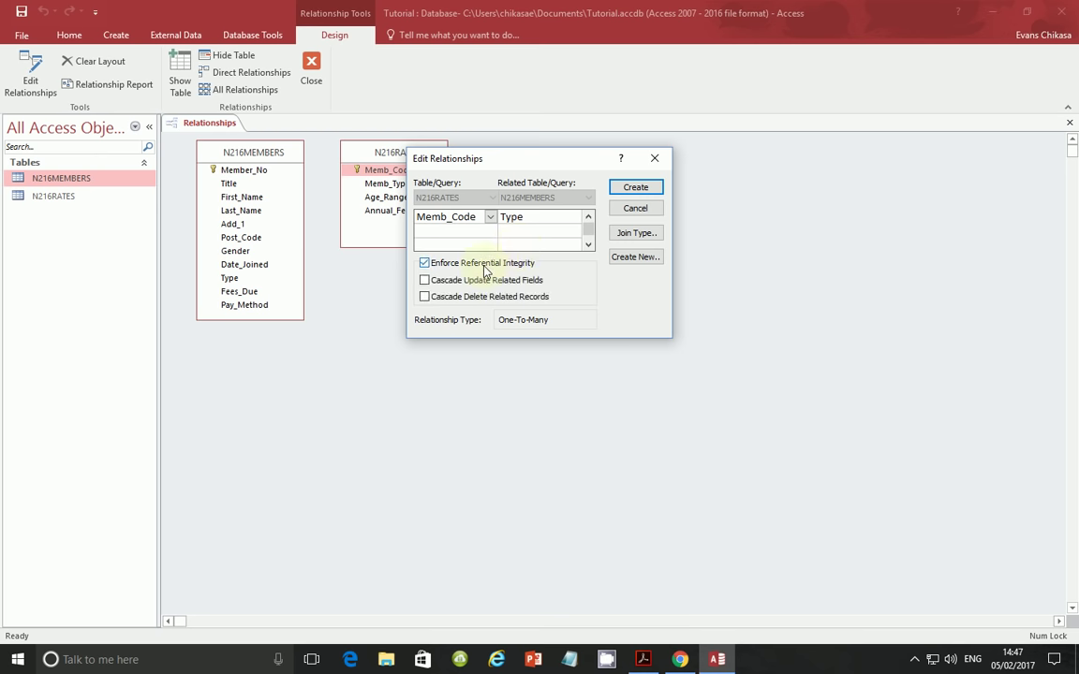
click(636, 188)
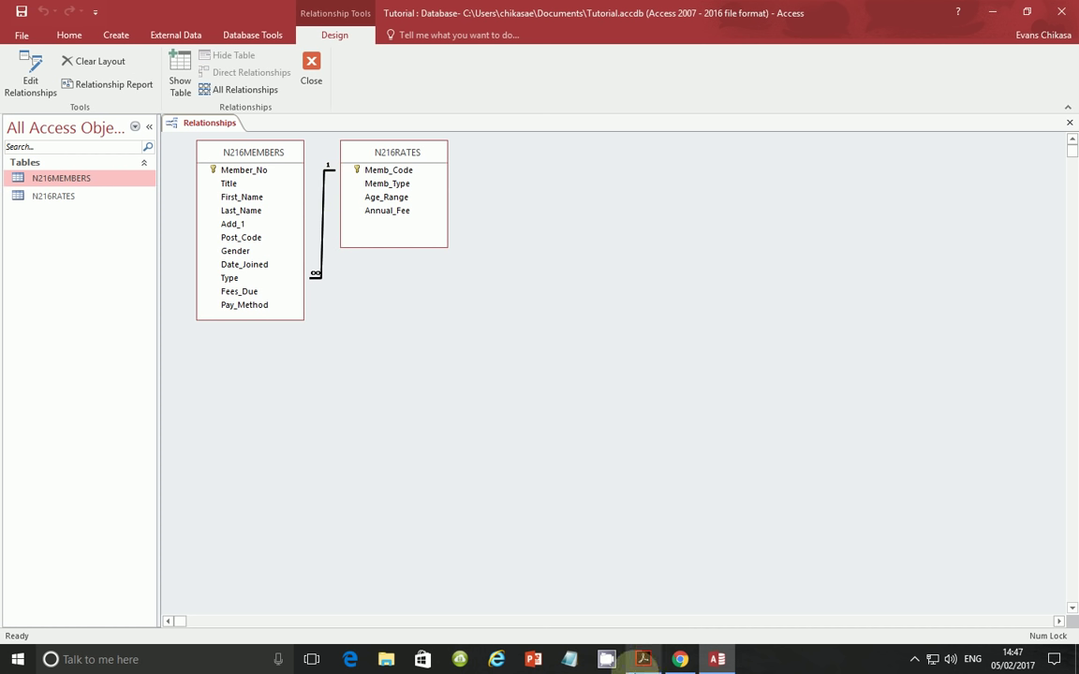
key(alt+Tab)
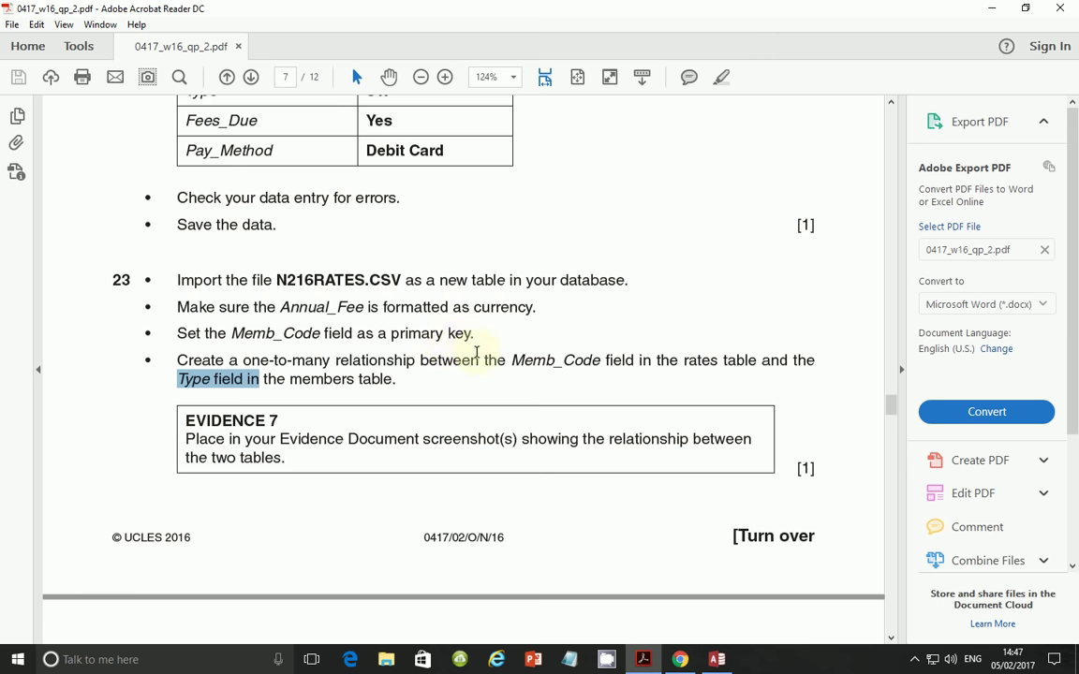
- Read the Evidence 7 screenshot requirement in the PDF, then return to Access
scroll(475, 352, down, 1)
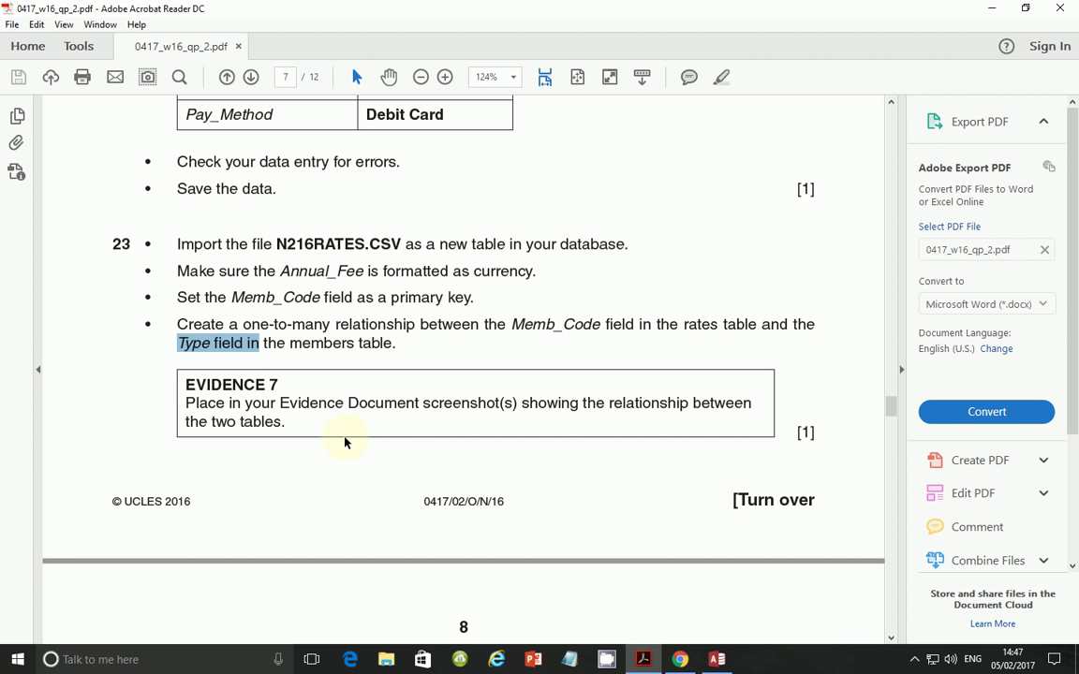
key(alt+Tab)
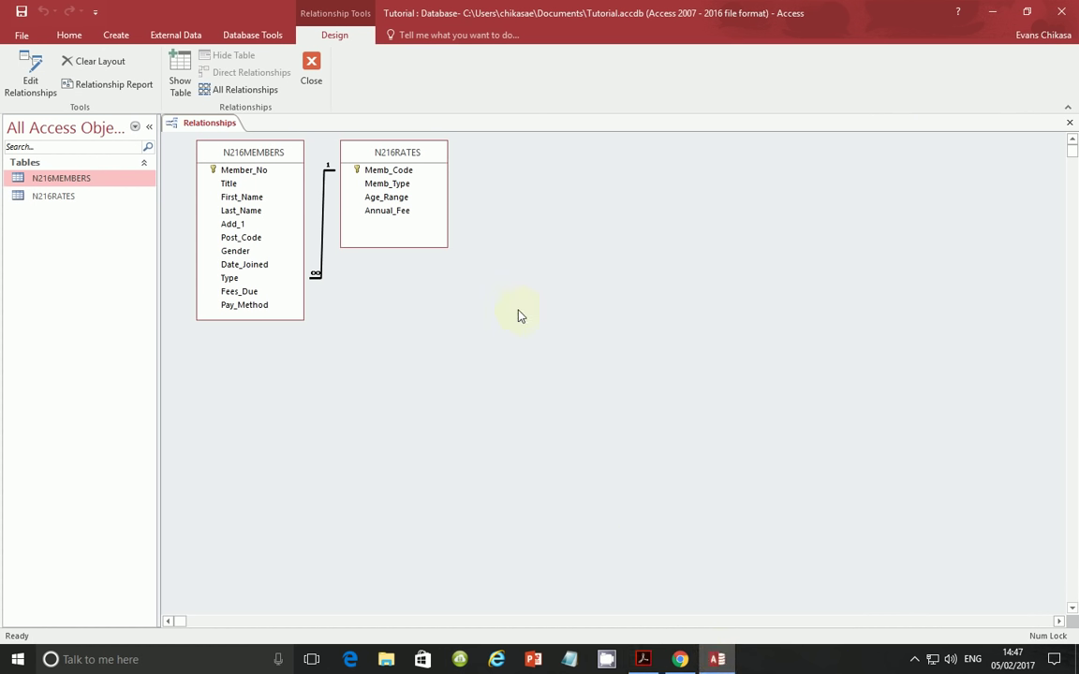
- Capture the N216MEMBERS–N216RATES relationship diagram and copy the screenshot to the clipboard
key(super+shift+s)
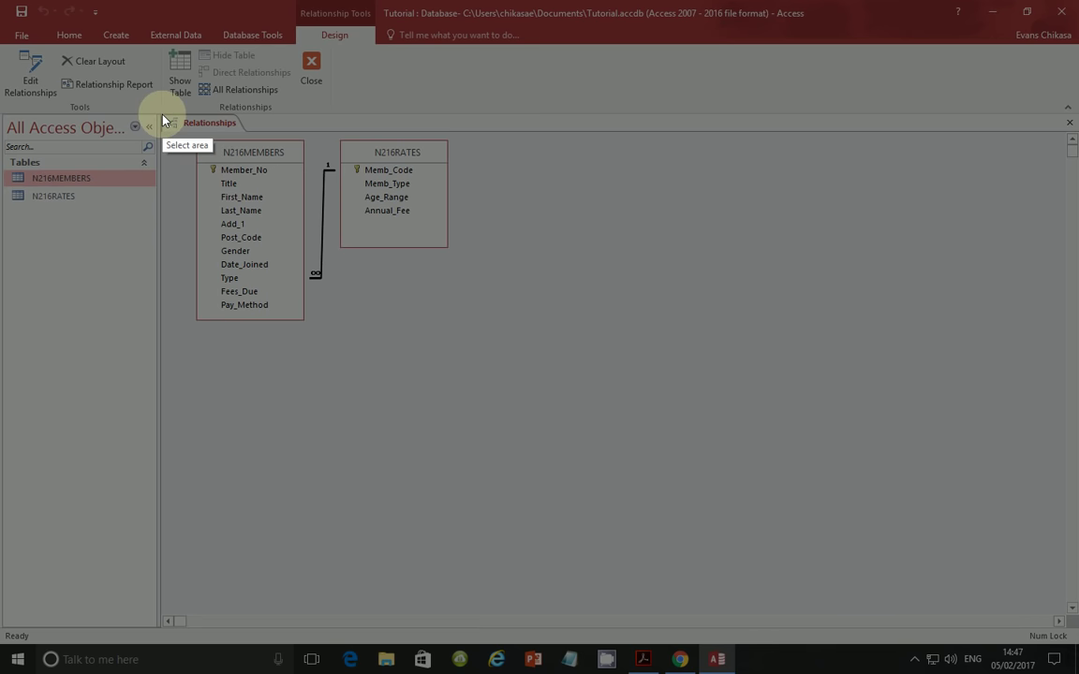
drag(162, 116, 475, 351)
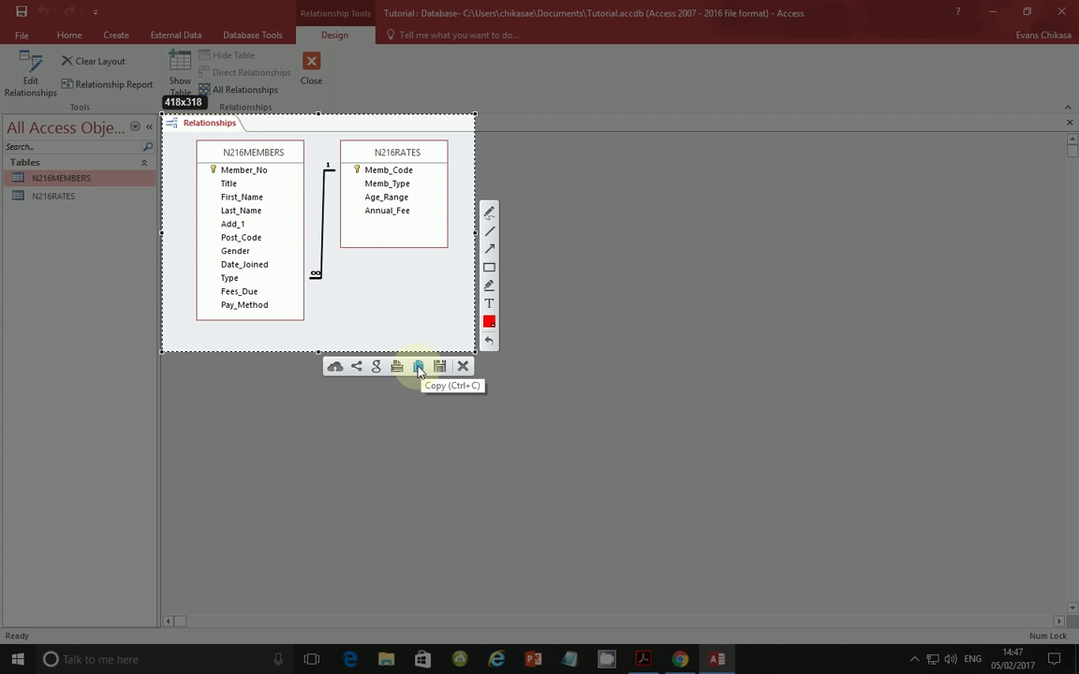
click(418, 369)
click(419, 368)
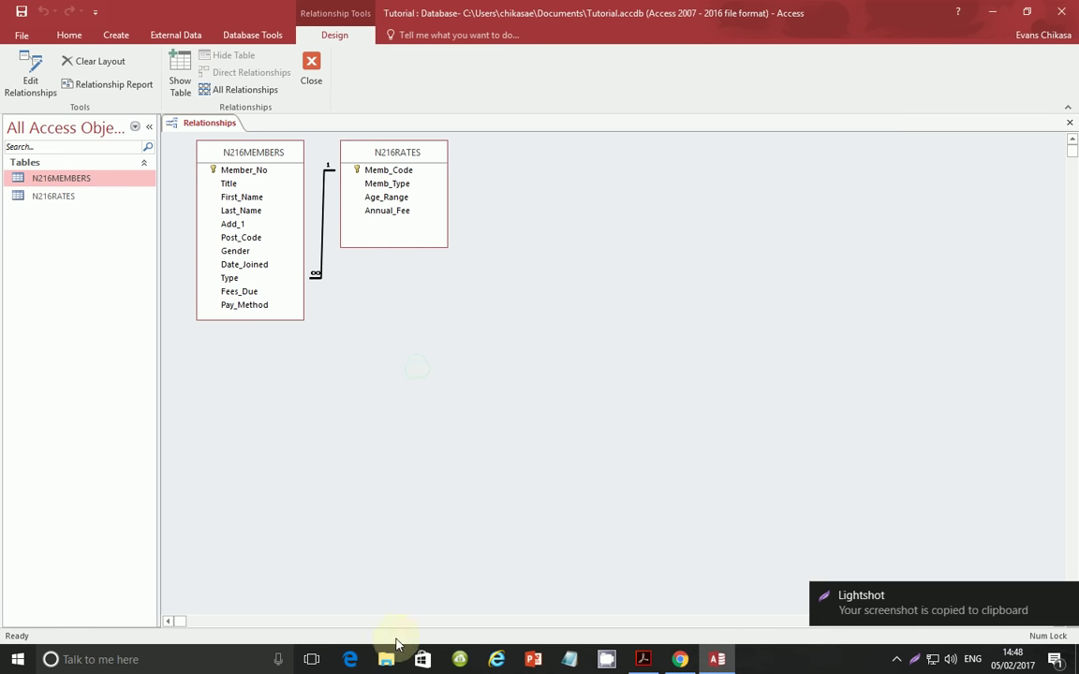
click(387, 660)
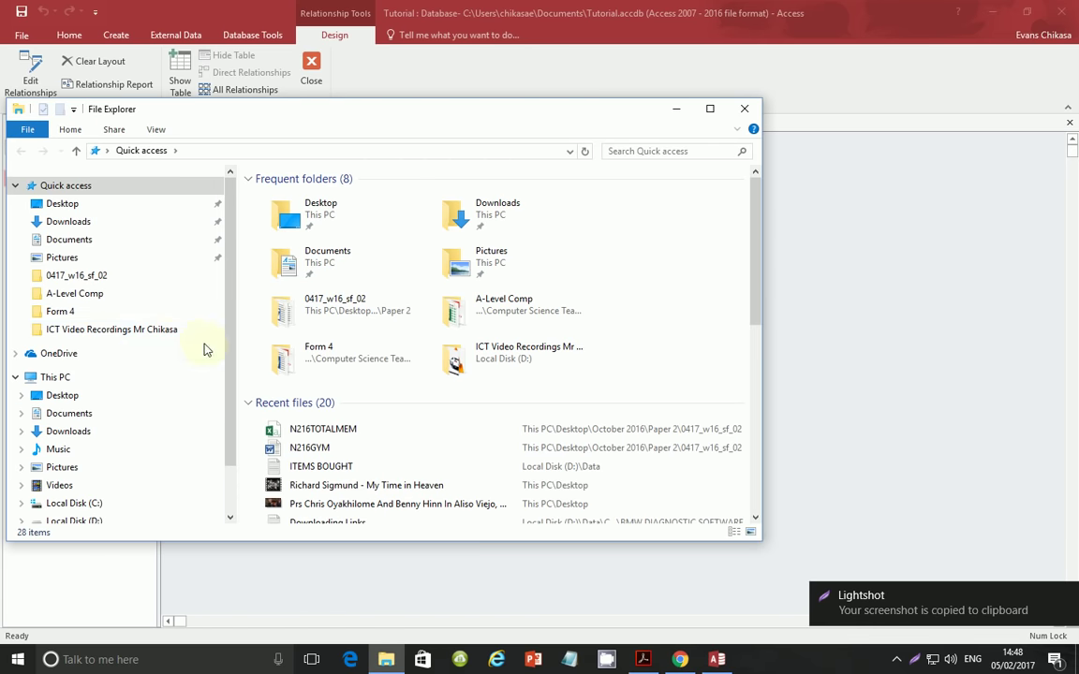
- Browse Desktop > October 2016 > Paper 2 > 0417_w16_sf_02 and open N216EVIDENCE0001 in Word
click(99, 205)
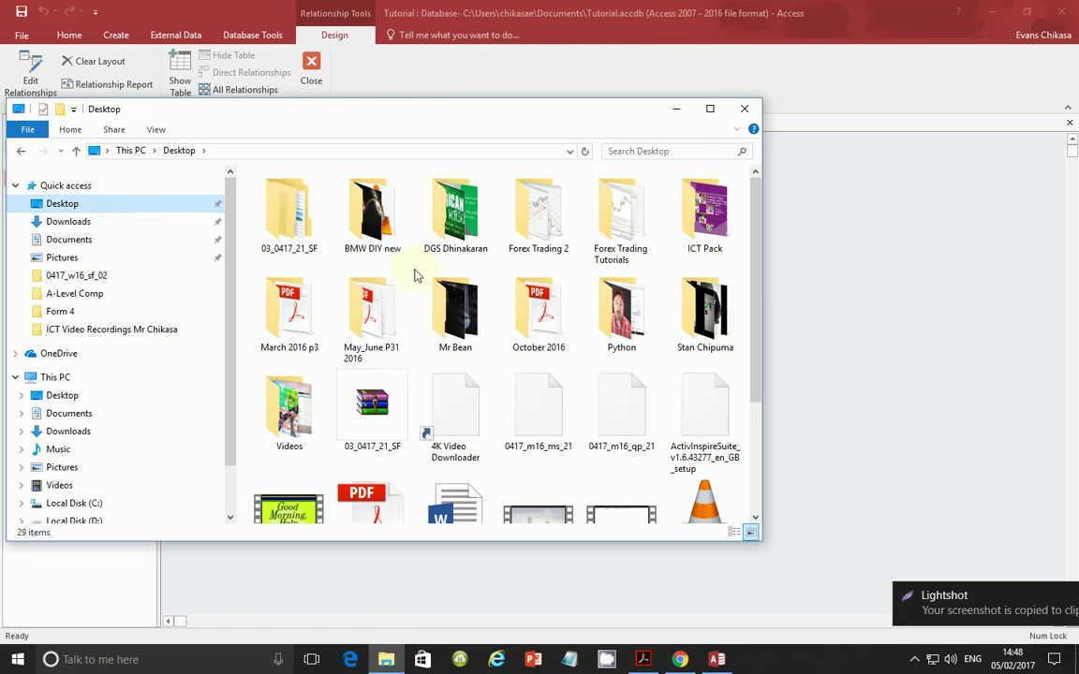
double_click(539, 314)
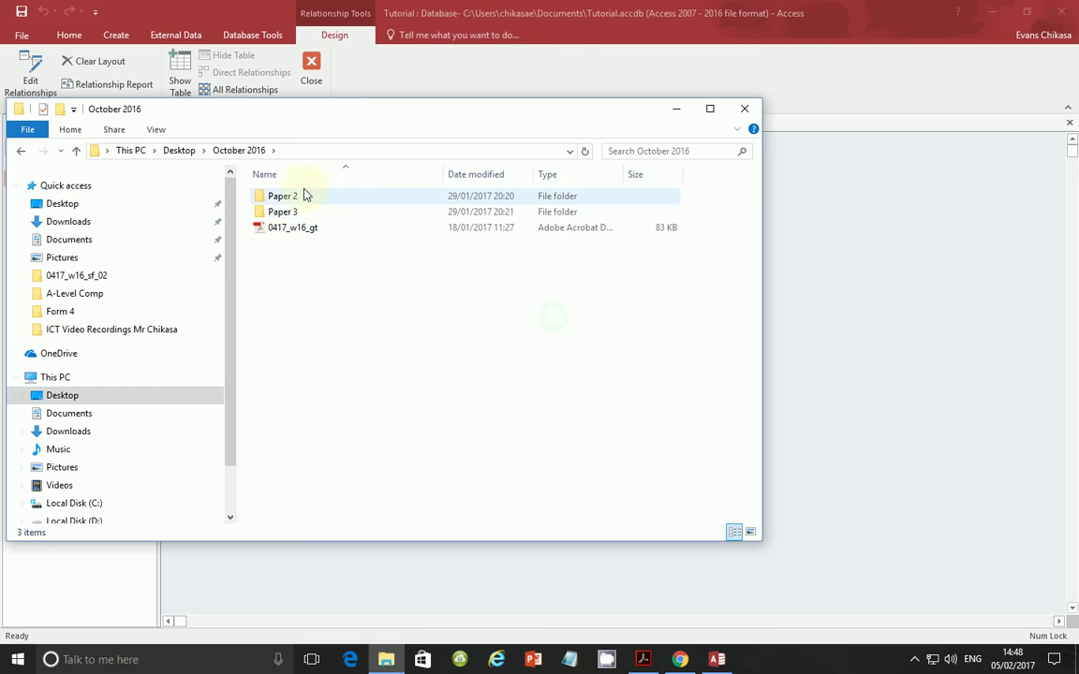
click(290, 199)
double_click(290, 199)
double_click(323, 199)
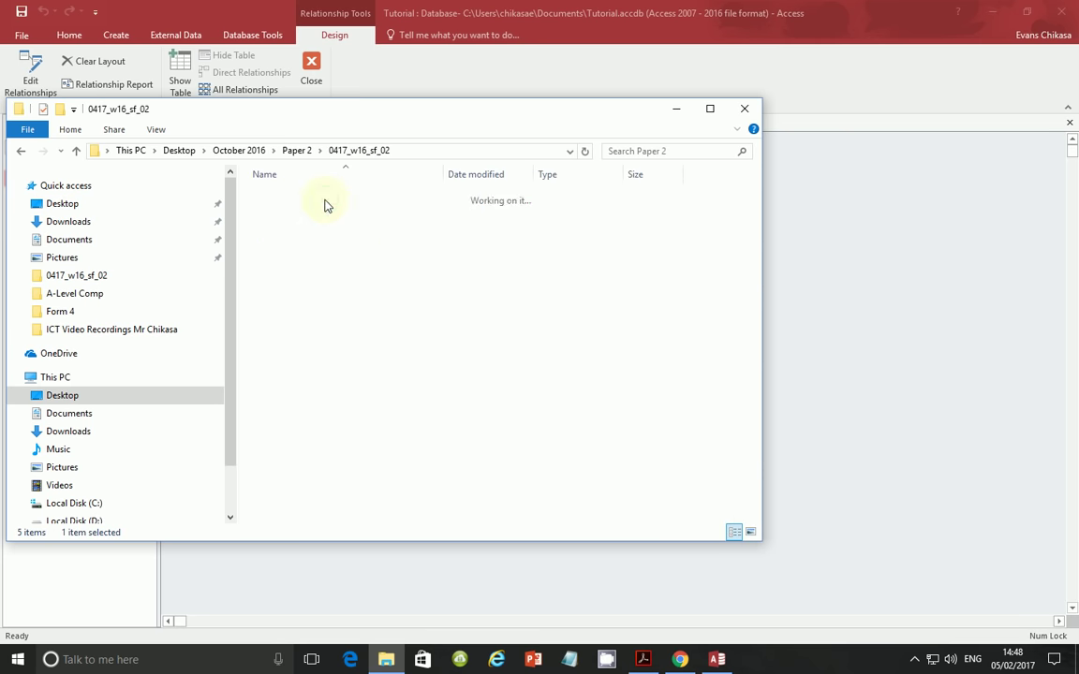
double_click(323, 274)
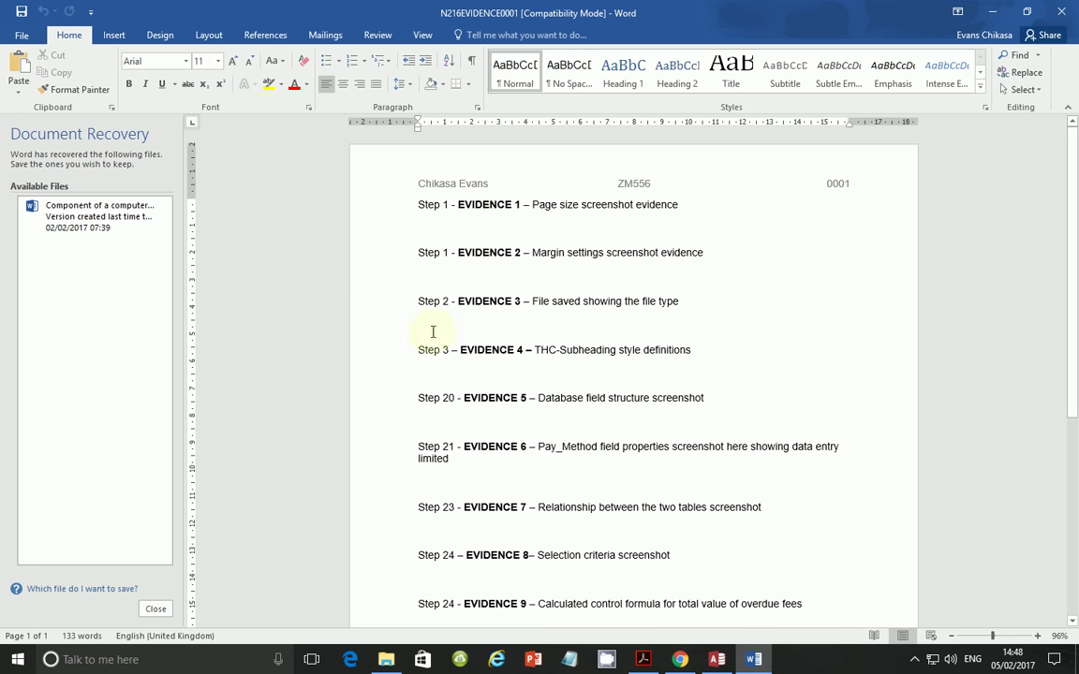
- Paste the relationship diagram screenshot on the empty line below Step 23 (Evidence 7)
drag(414, 200, 693, 460)
click(607, 465)
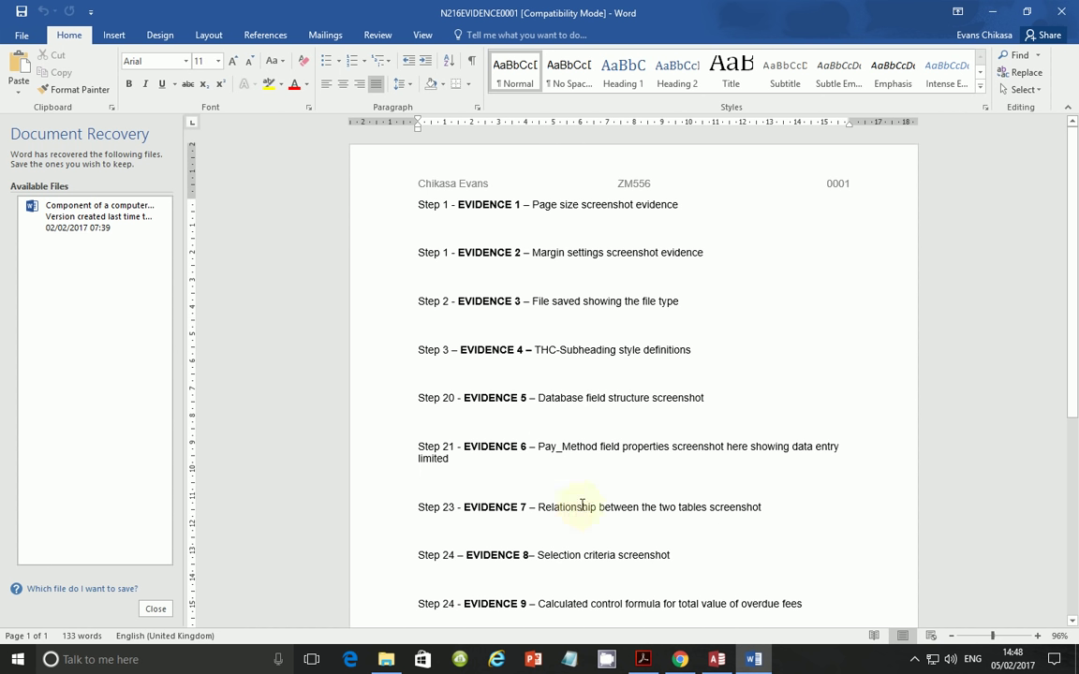
scroll(583, 495, down, 1)
scroll(585, 426, down, 2)
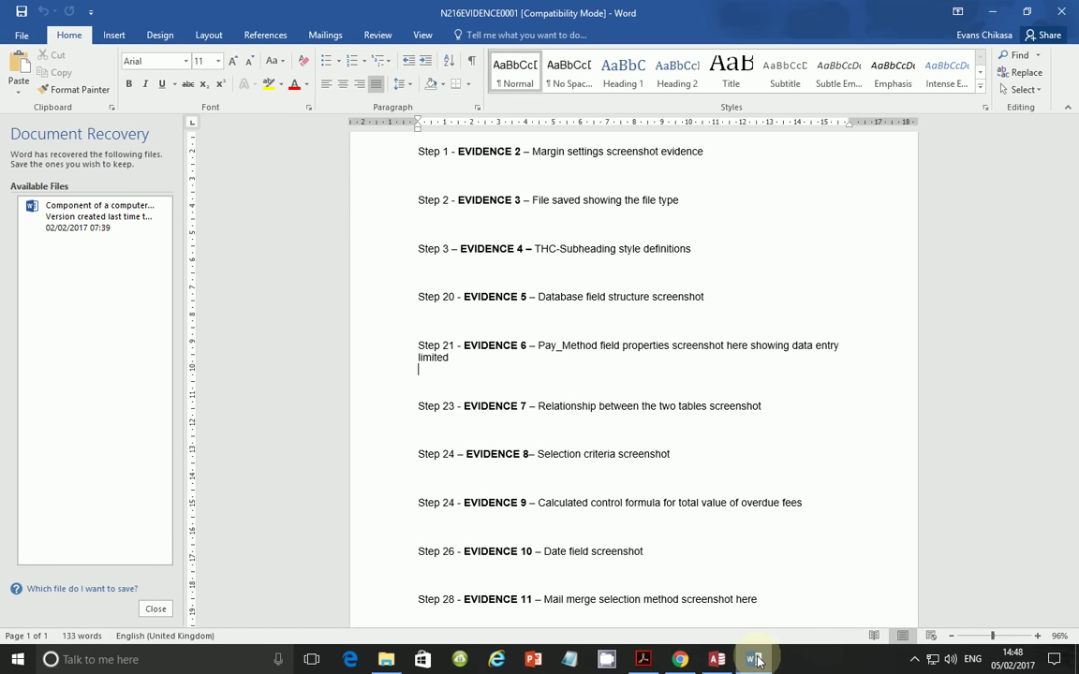
mouse_move(756, 660)
click(529, 428)
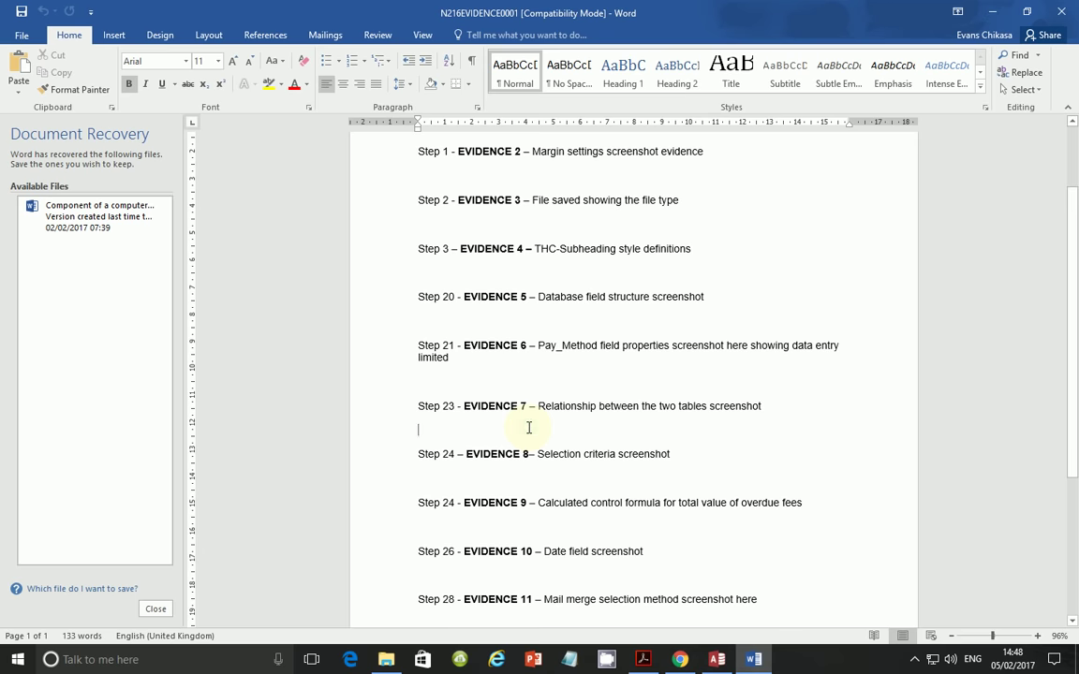
key(ctrl+v)
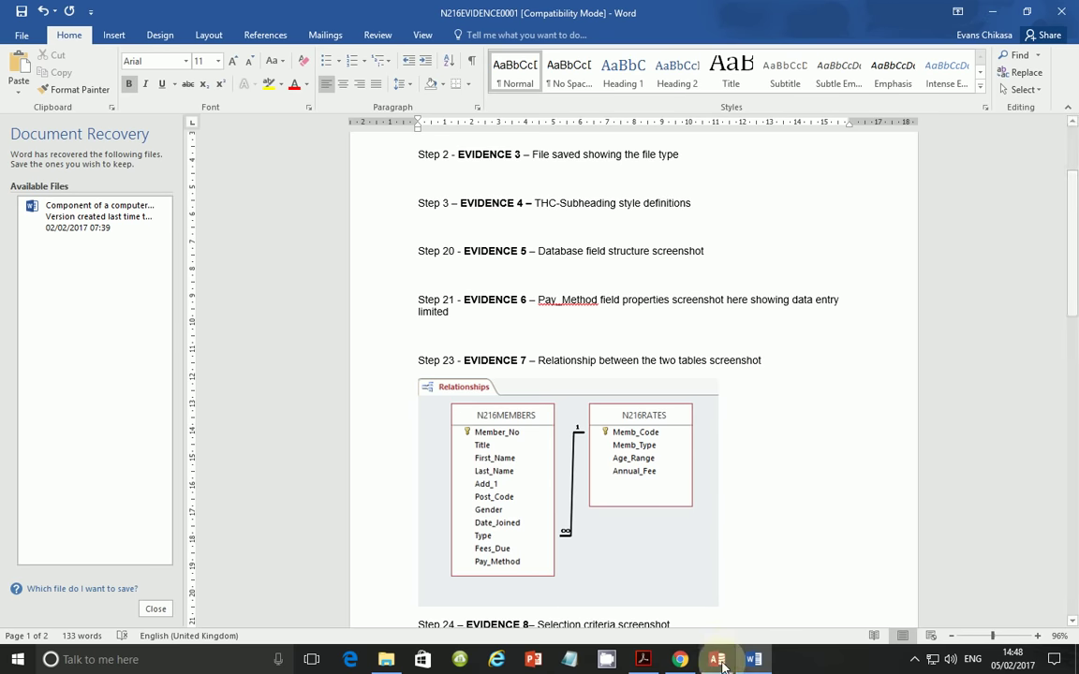
click(643, 659)
- Scroll to question 24 and highlight the bullet listing fields Member_No through Late_Payment
scroll(423, 376, down, 6)
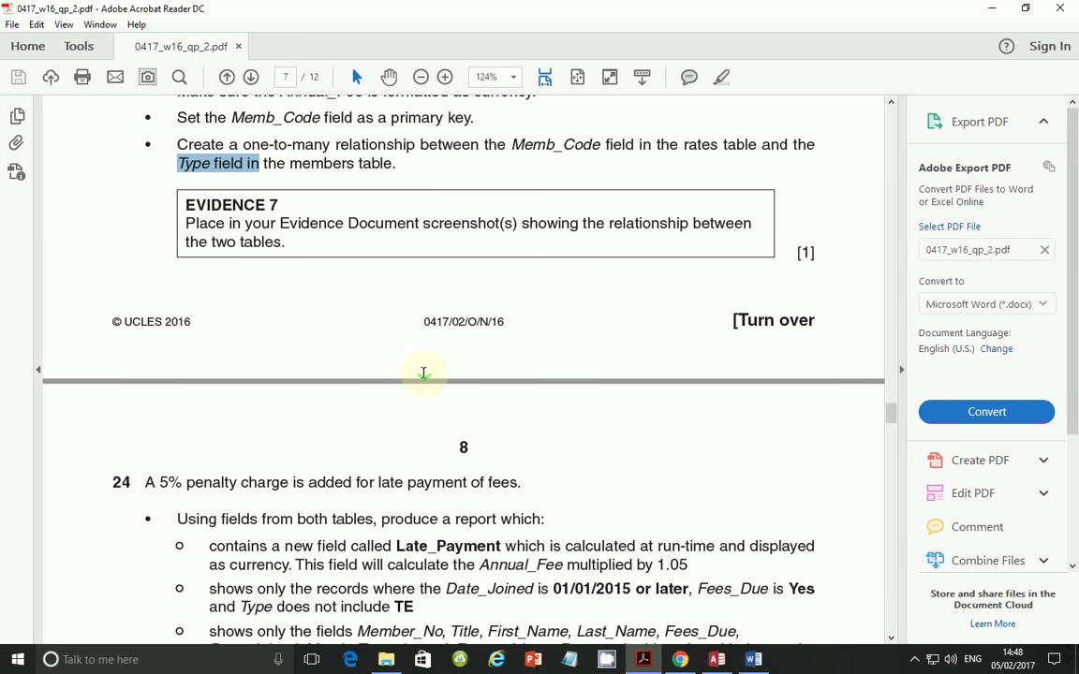
scroll(423, 377, up, 3)
scroll(424, 375, down, 5)
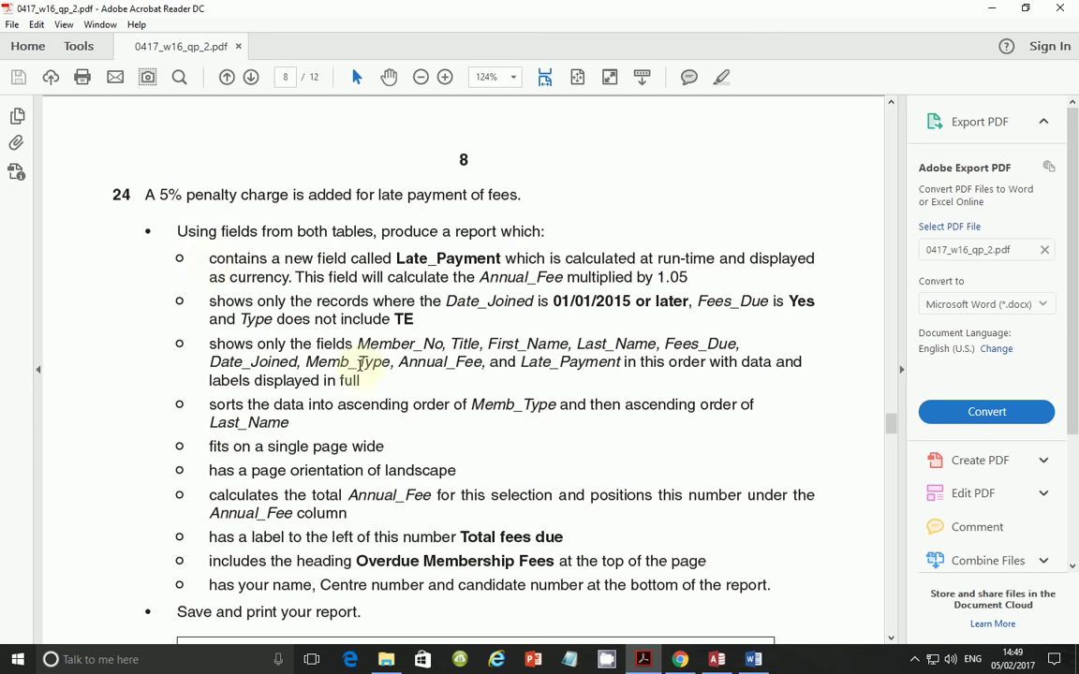
scroll(374, 342, down, 1)
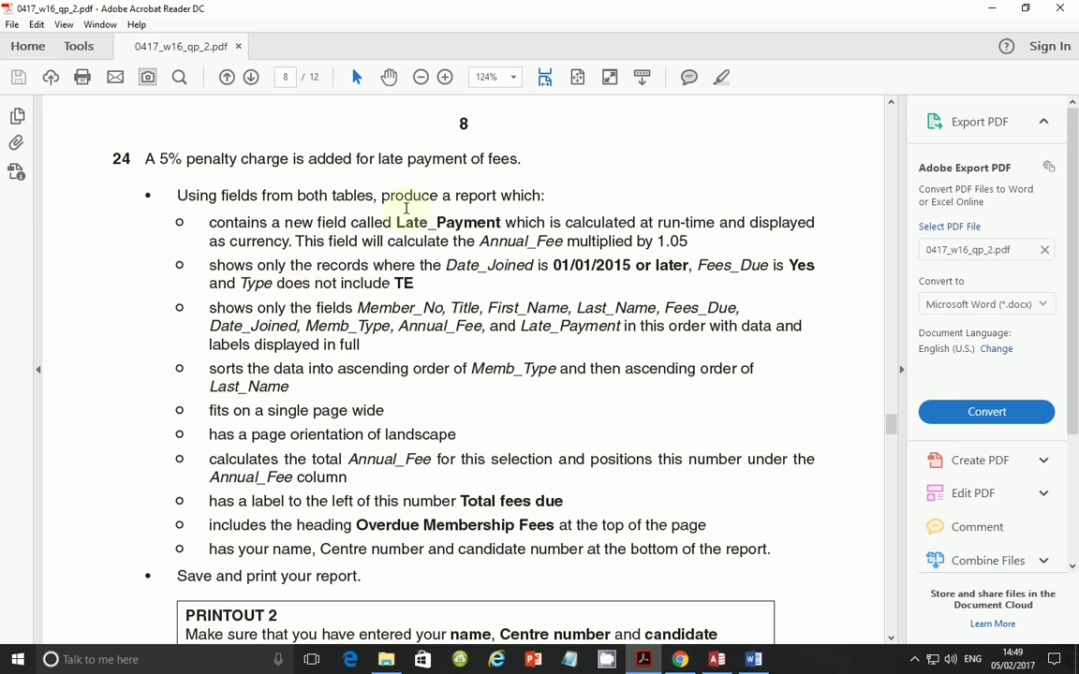
drag(195, 226, 361, 345)
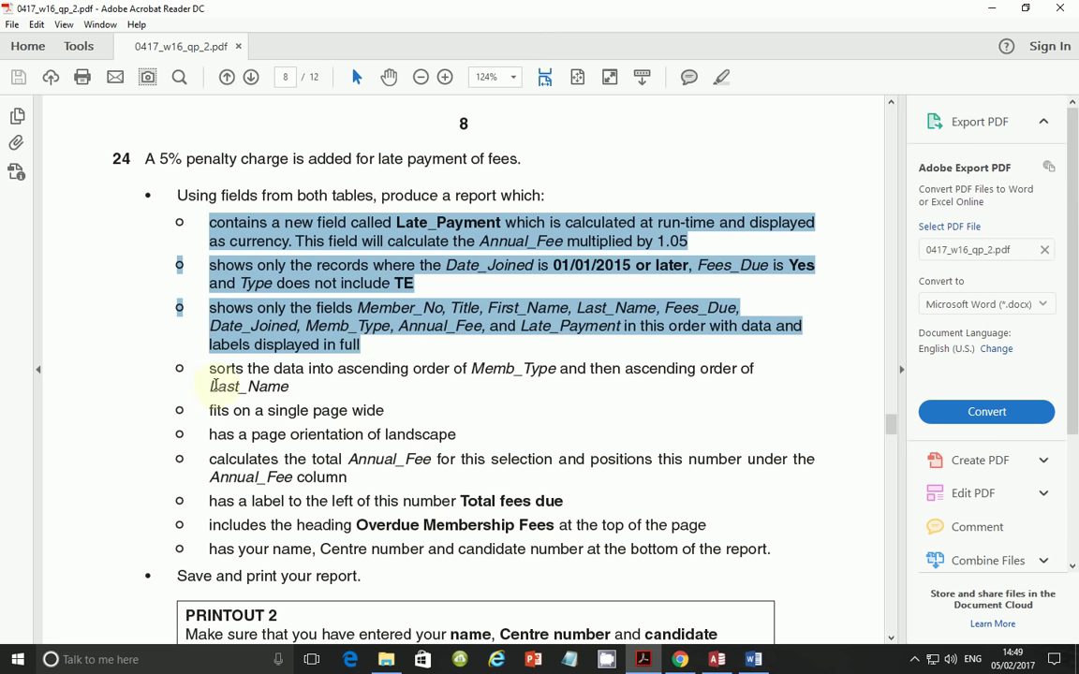
drag(208, 368, 747, 555)
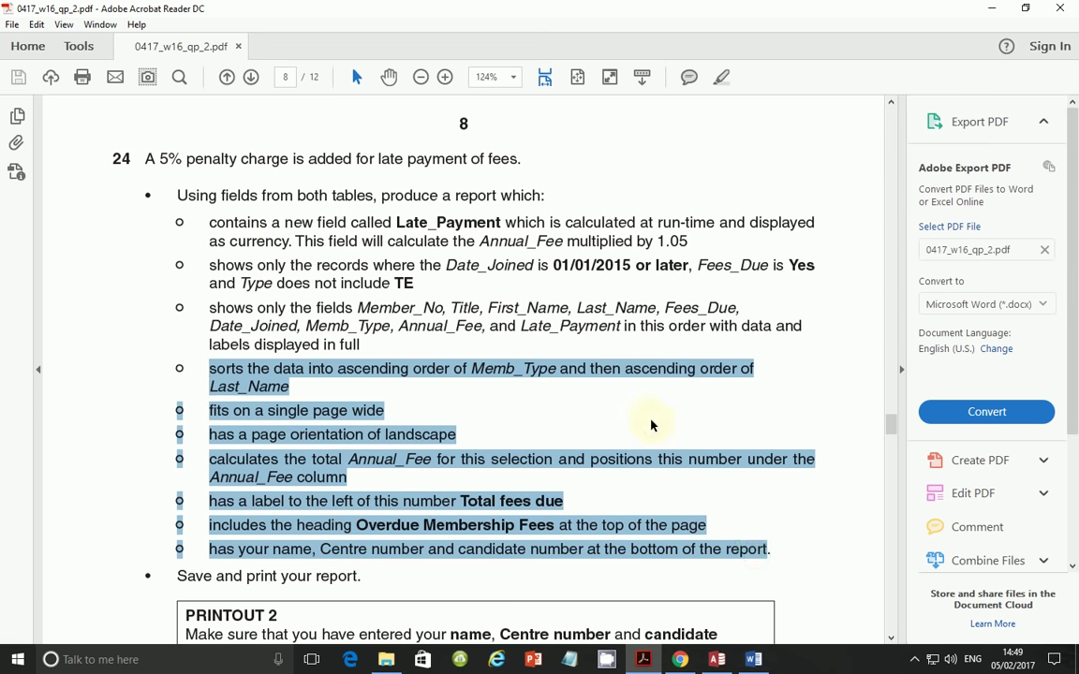
click(652, 425)
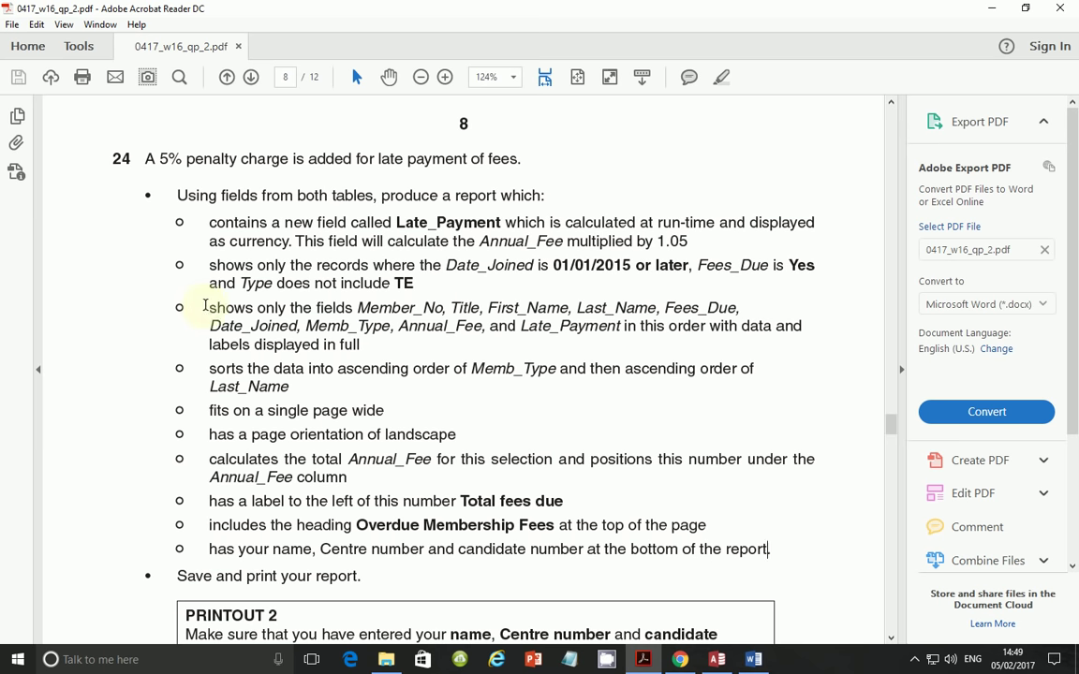
drag(206, 305, 366, 343)
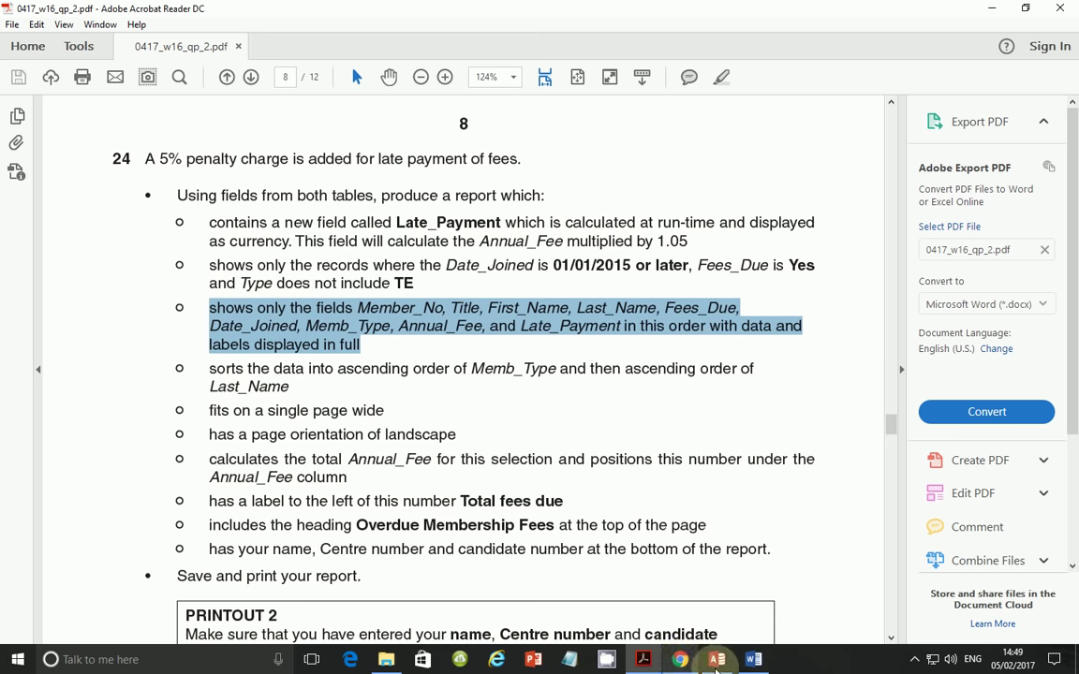
click(718, 660)
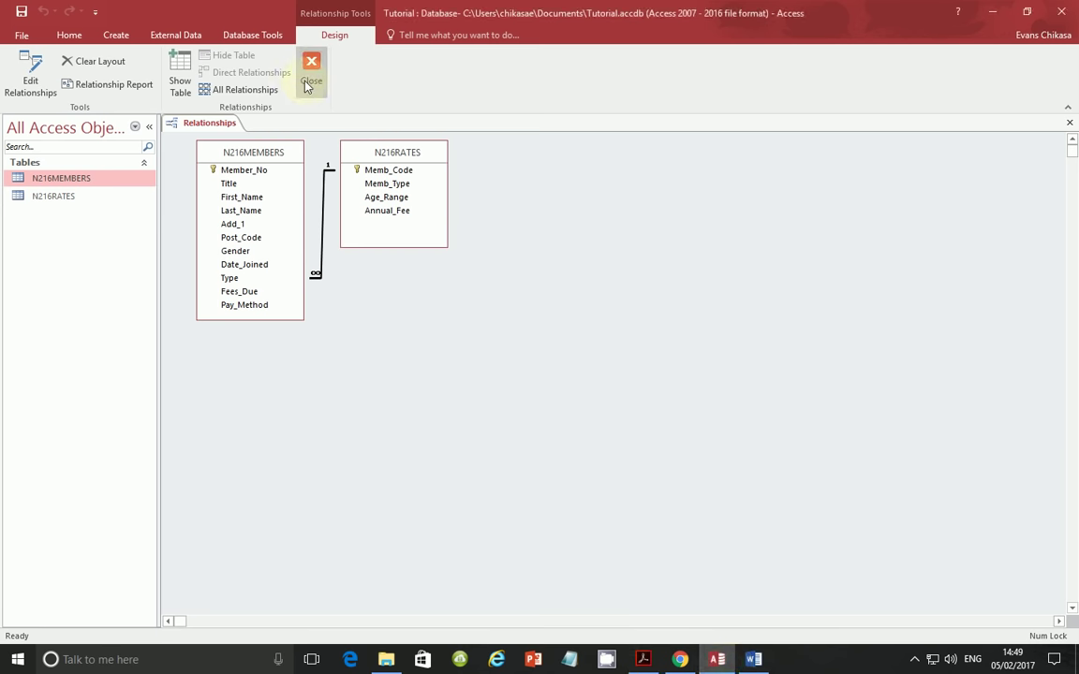
- Close the Relationships window in Access
click(312, 75)
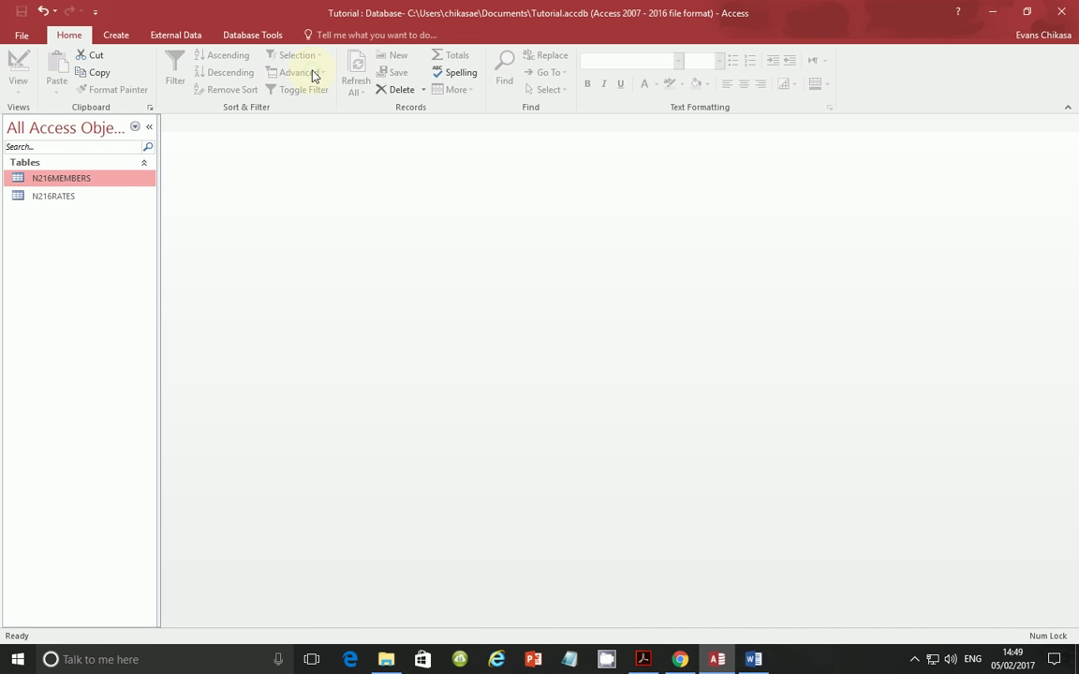
click(253, 36)
click(171, 83)
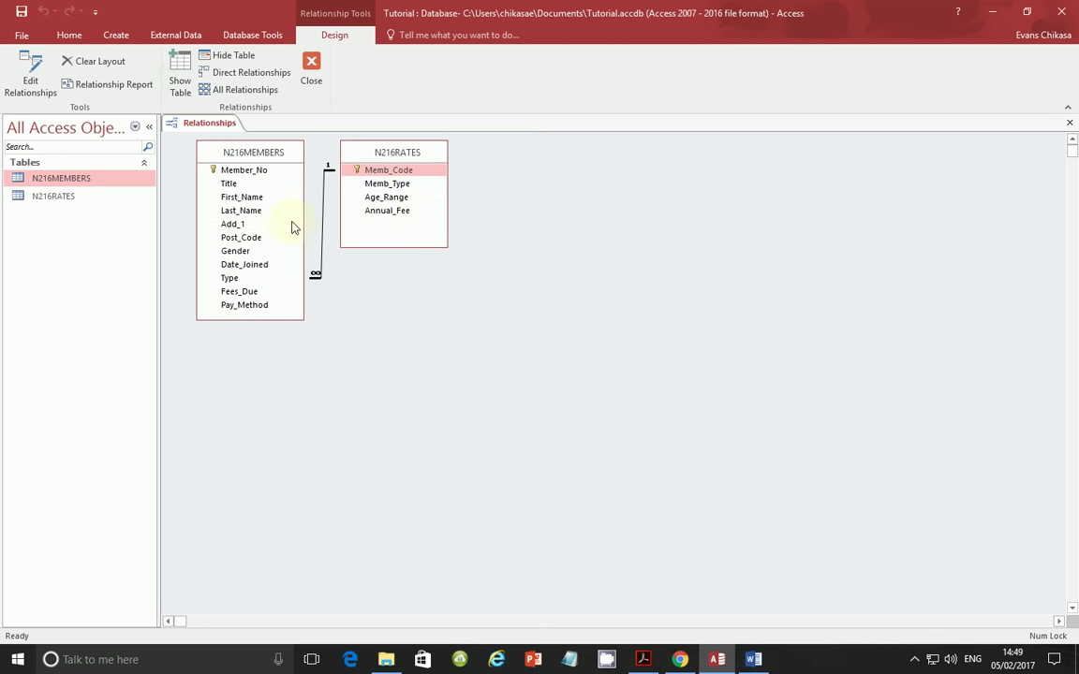
click(309, 79)
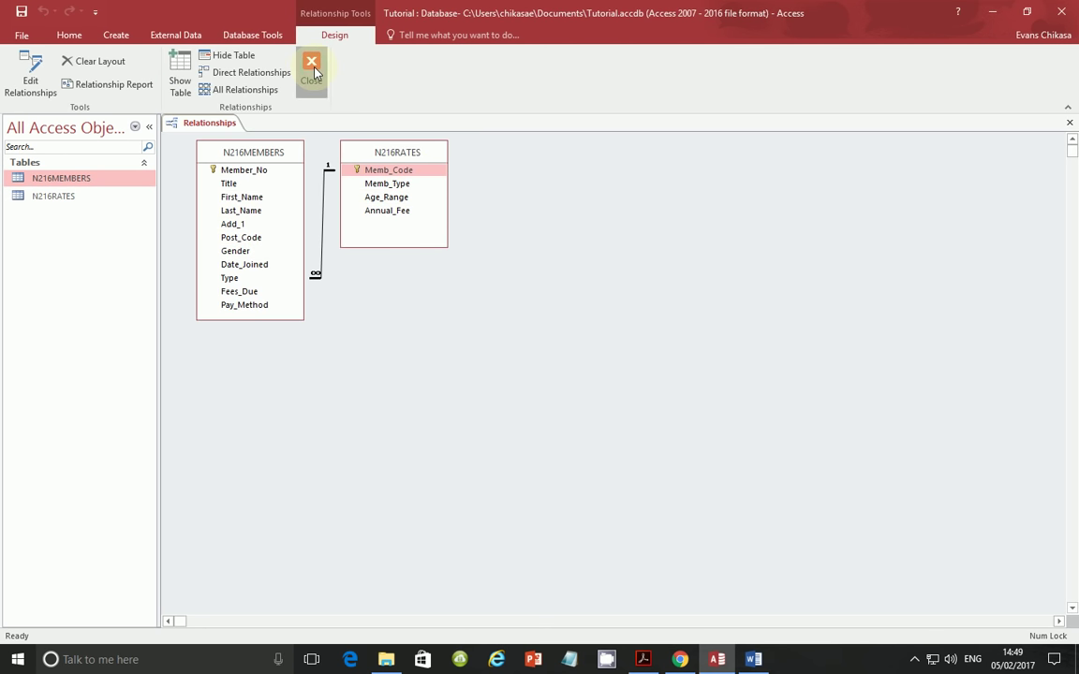
- Start a new query with the Simple Query Wizard
click(116, 36)
click(192, 86)
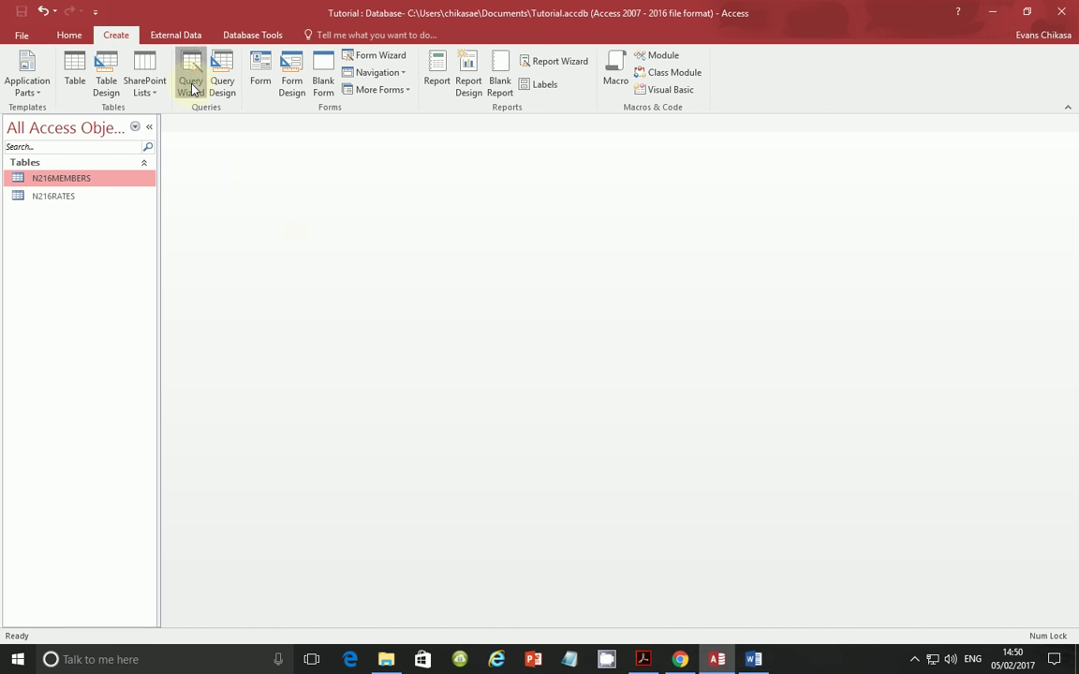
click(604, 387)
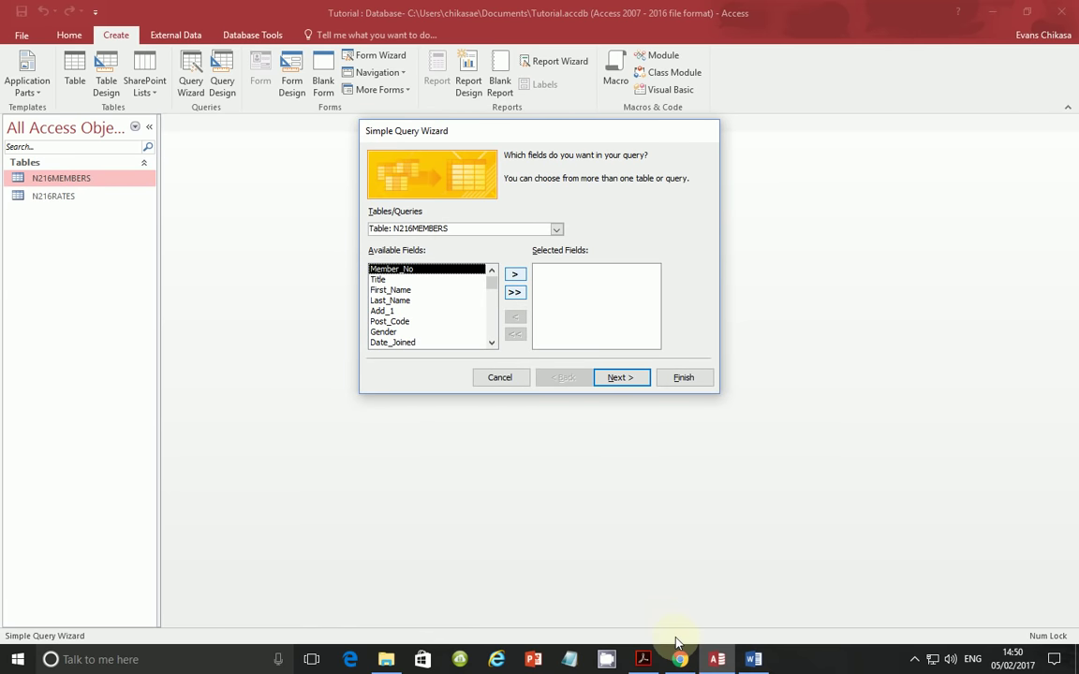
mouse_move(647, 661)
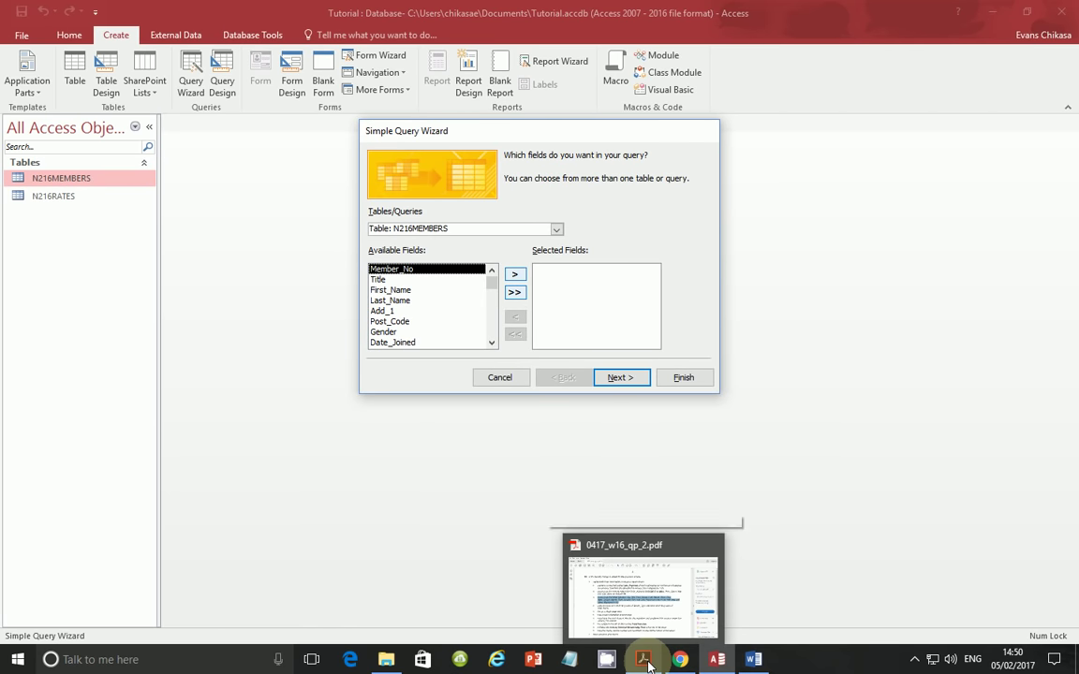
click(646, 660)
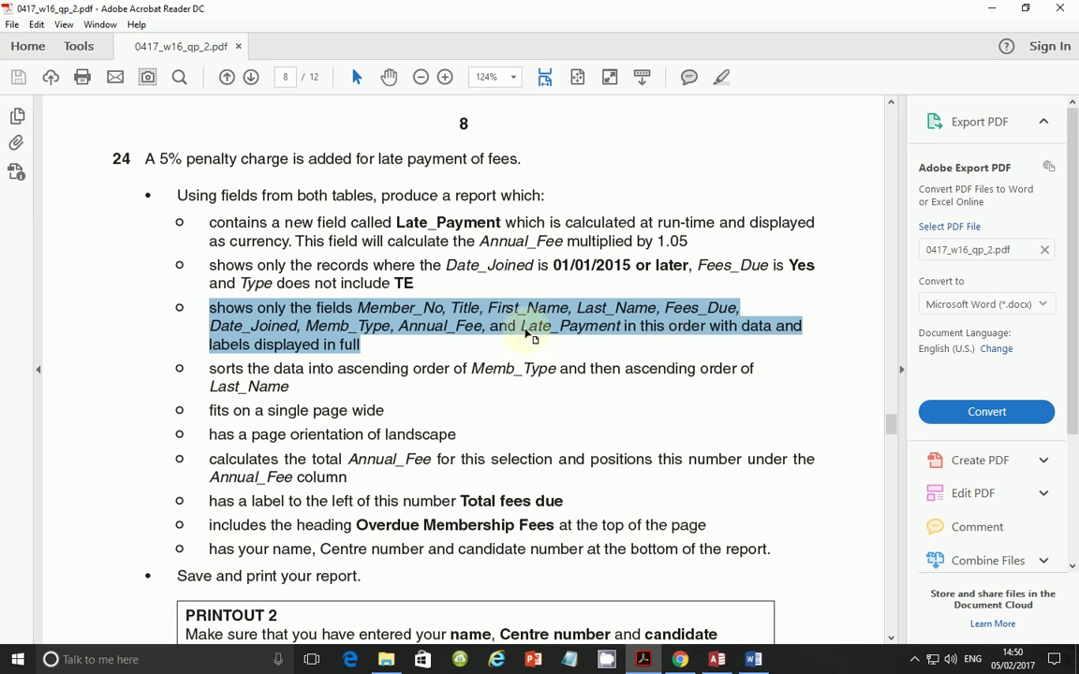
drag(520, 326, 617, 327)
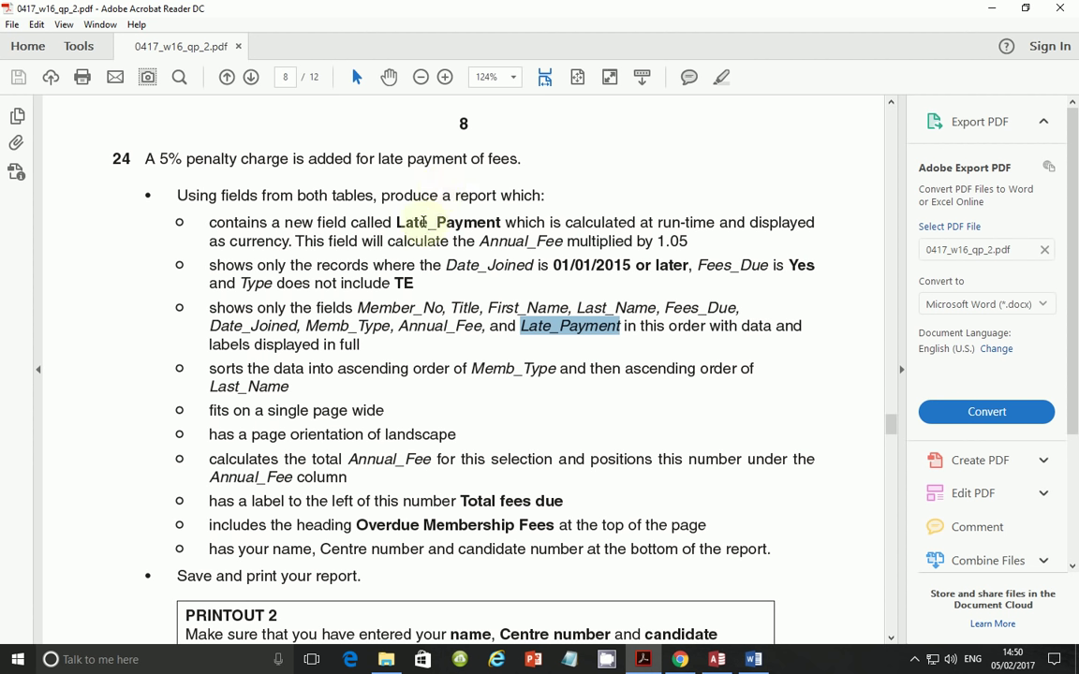
drag(394, 223, 503, 223)
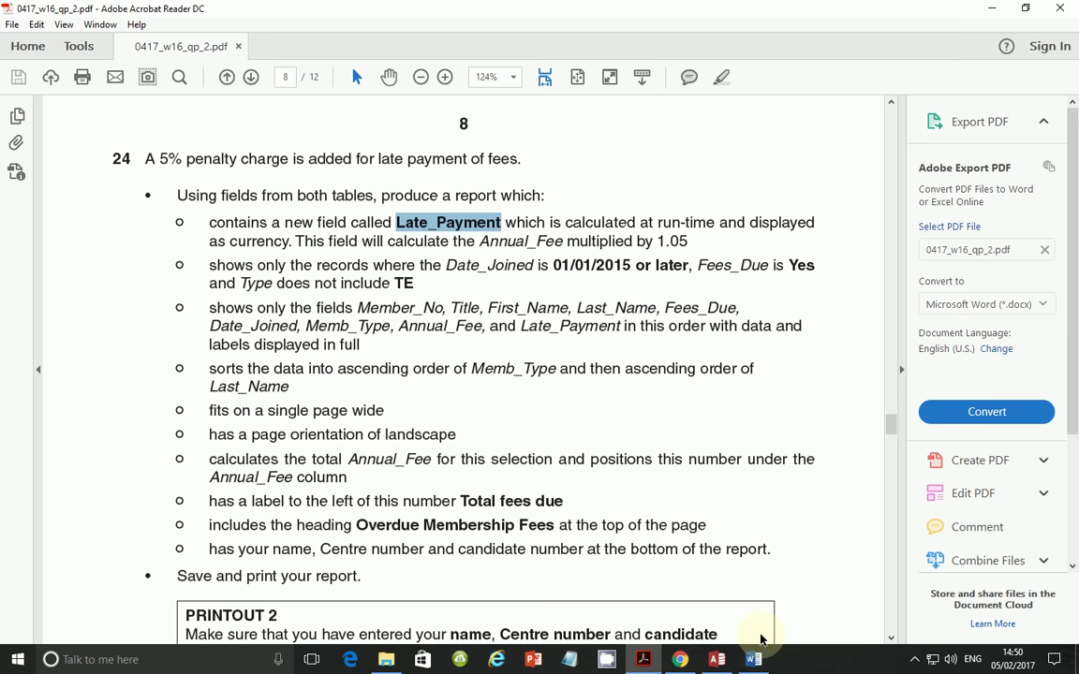
click(717, 660)
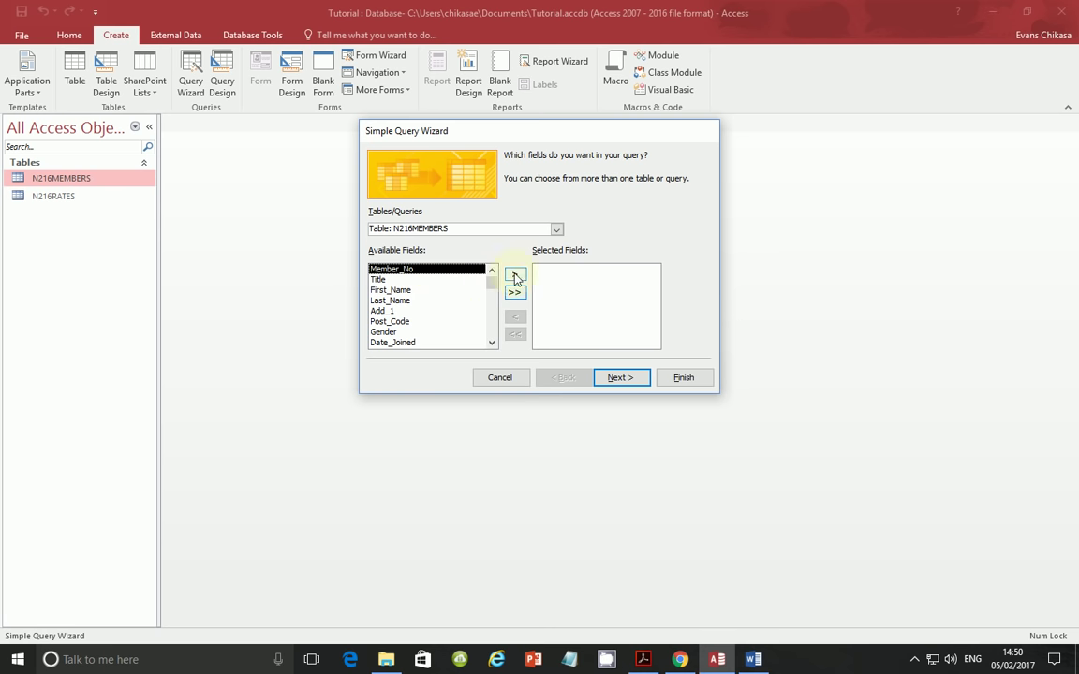
- Add Member_No, Title, First_Name, Last_Name, Fees_Due, Date_Joined, then Memb_Type and Annual_Fee from N216RATES
double_click(444, 270)
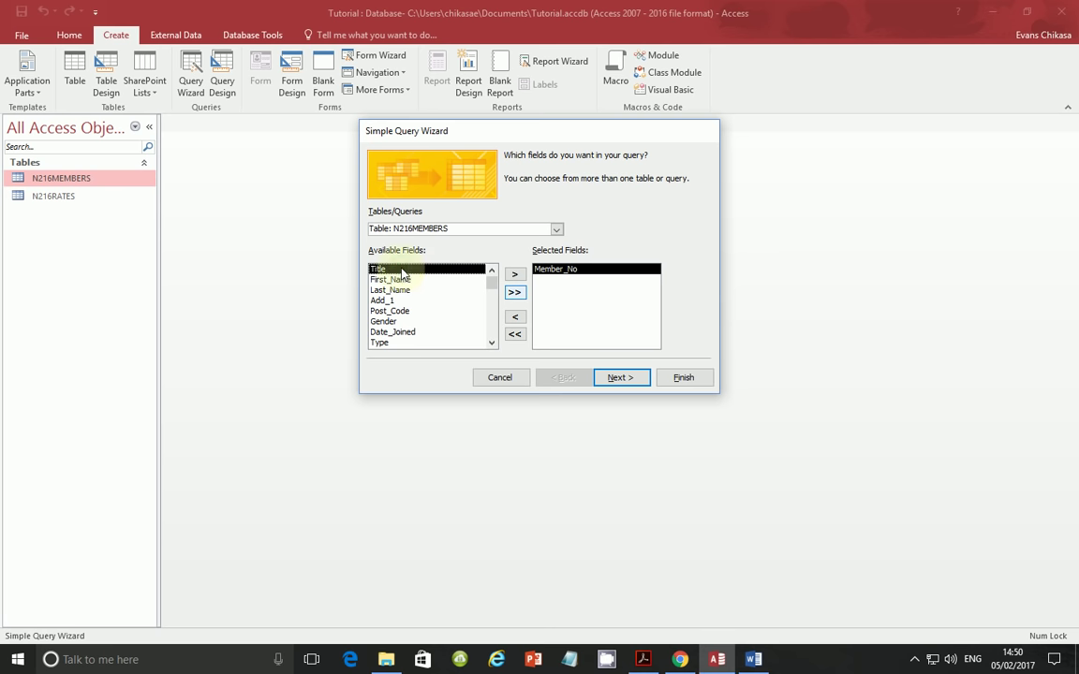
double_click(401, 271)
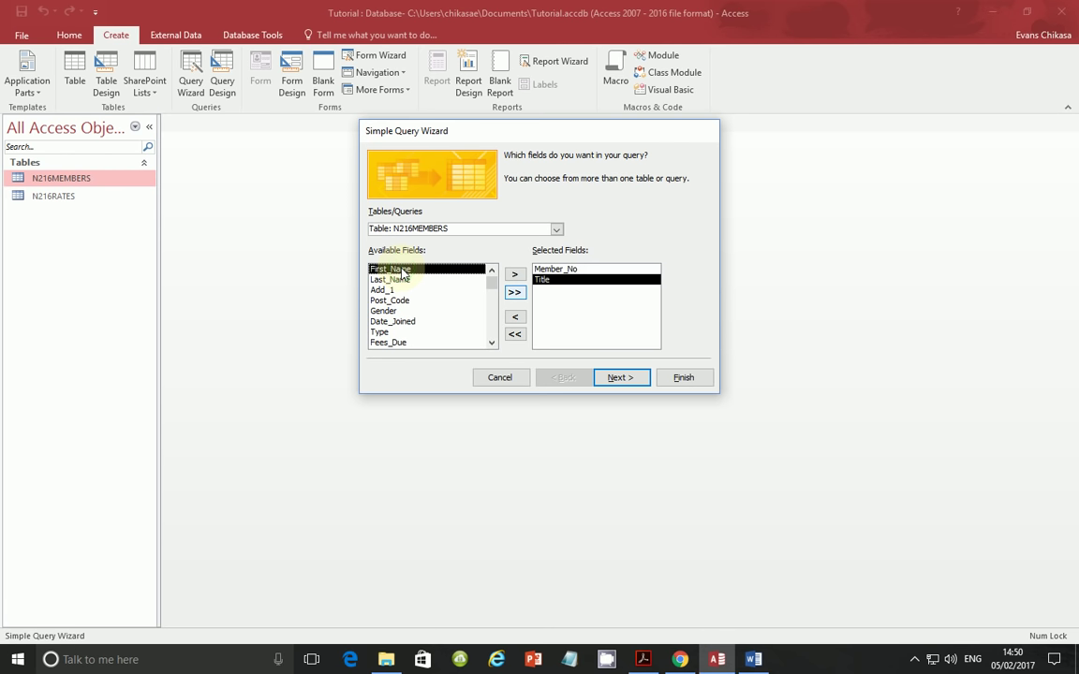
double_click(404, 271)
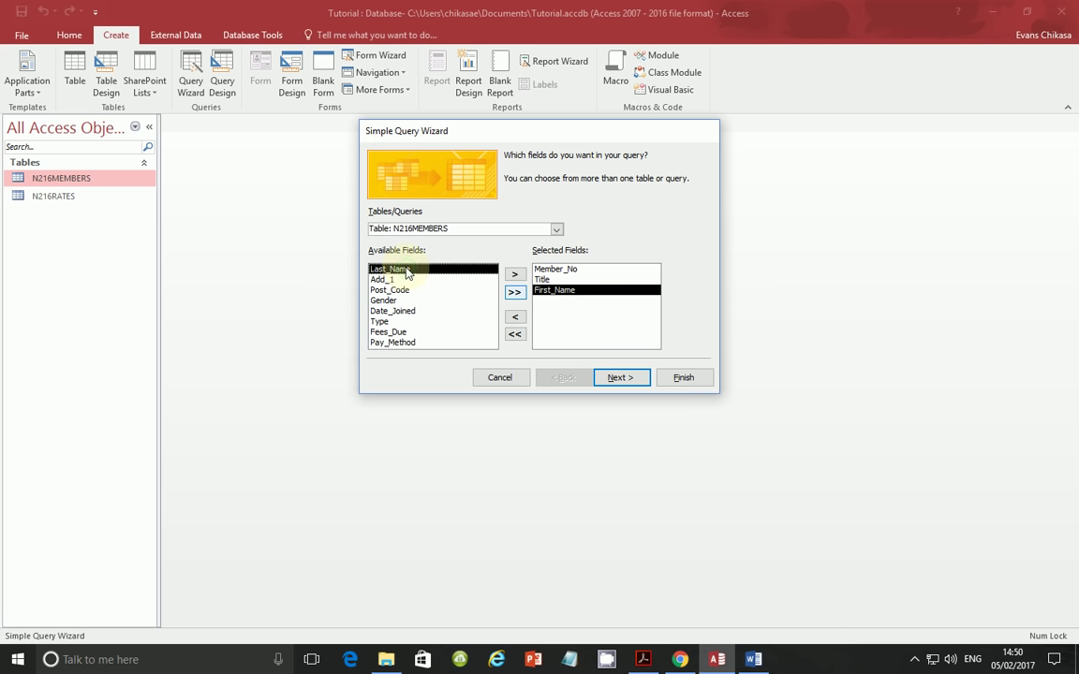
double_click(406, 271)
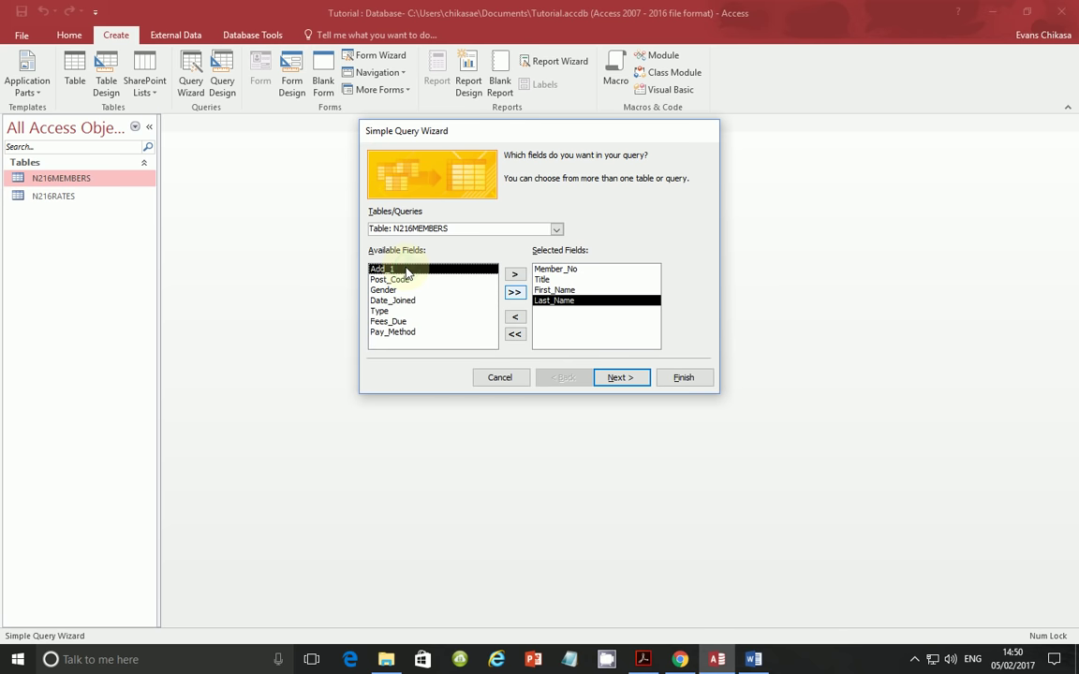
click(397, 323)
double_click(397, 323)
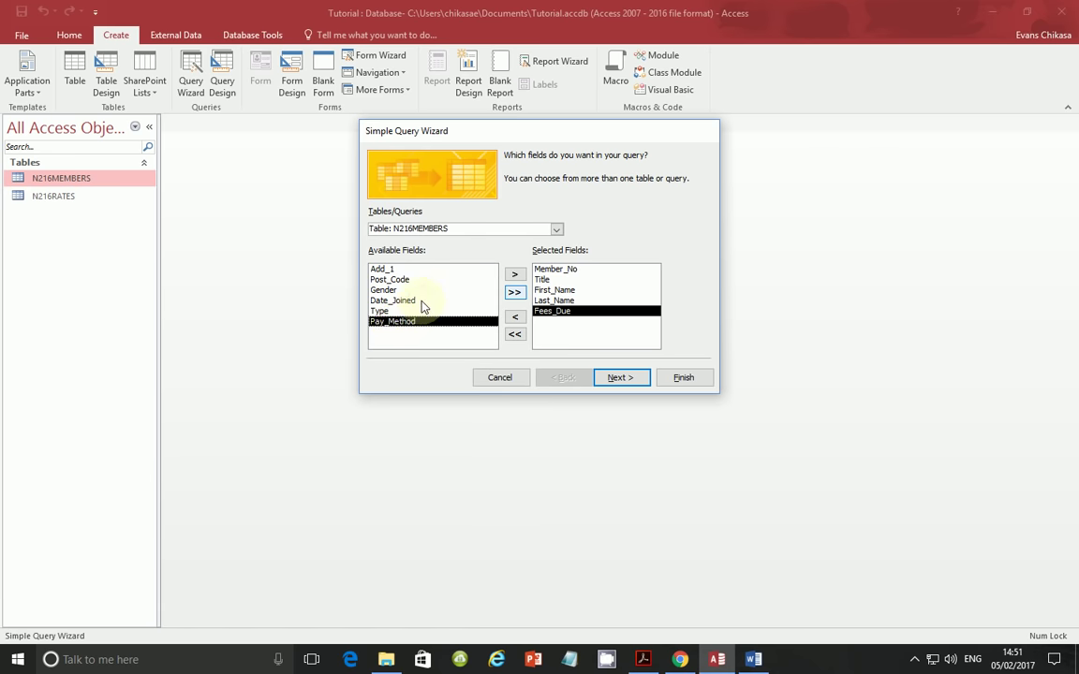
double_click(422, 300)
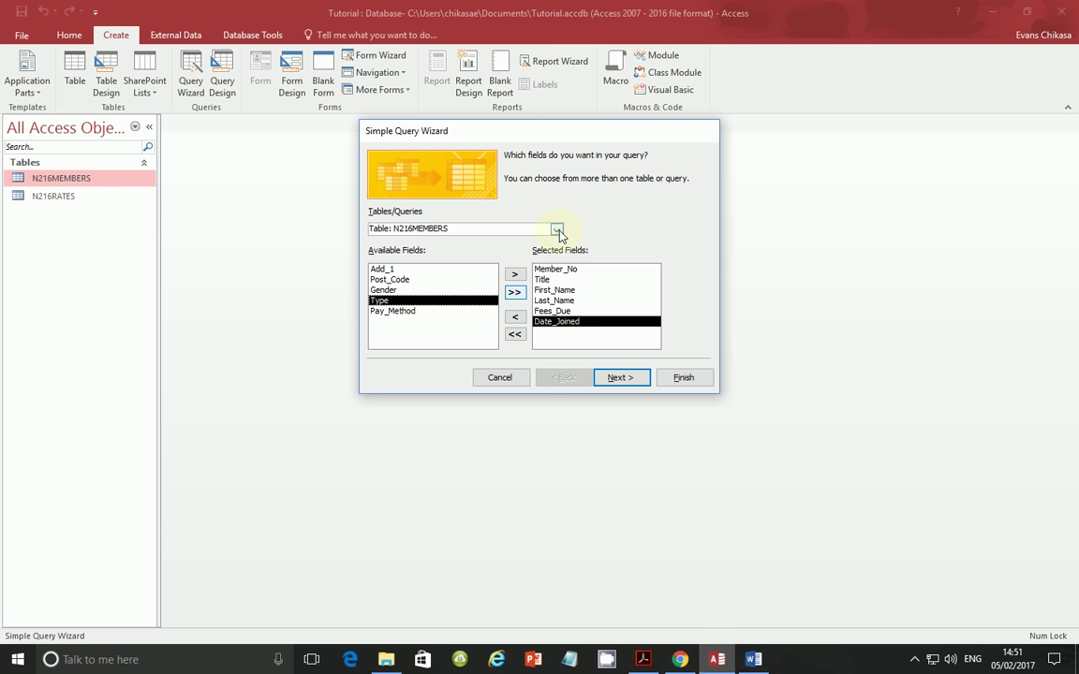
click(557, 230)
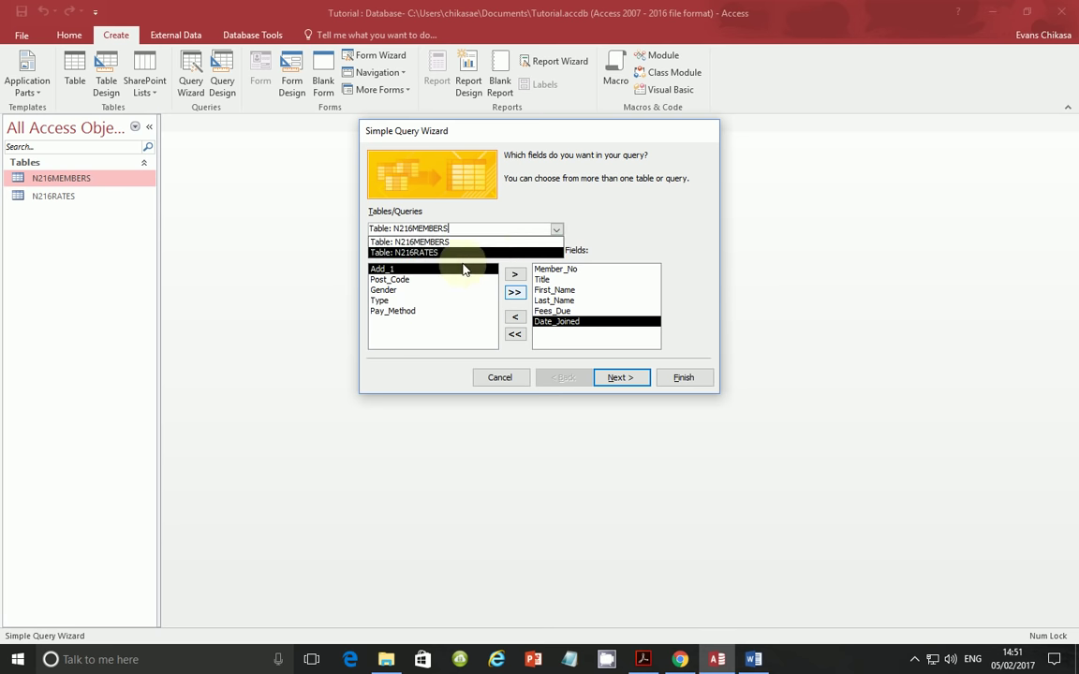
click(427, 250)
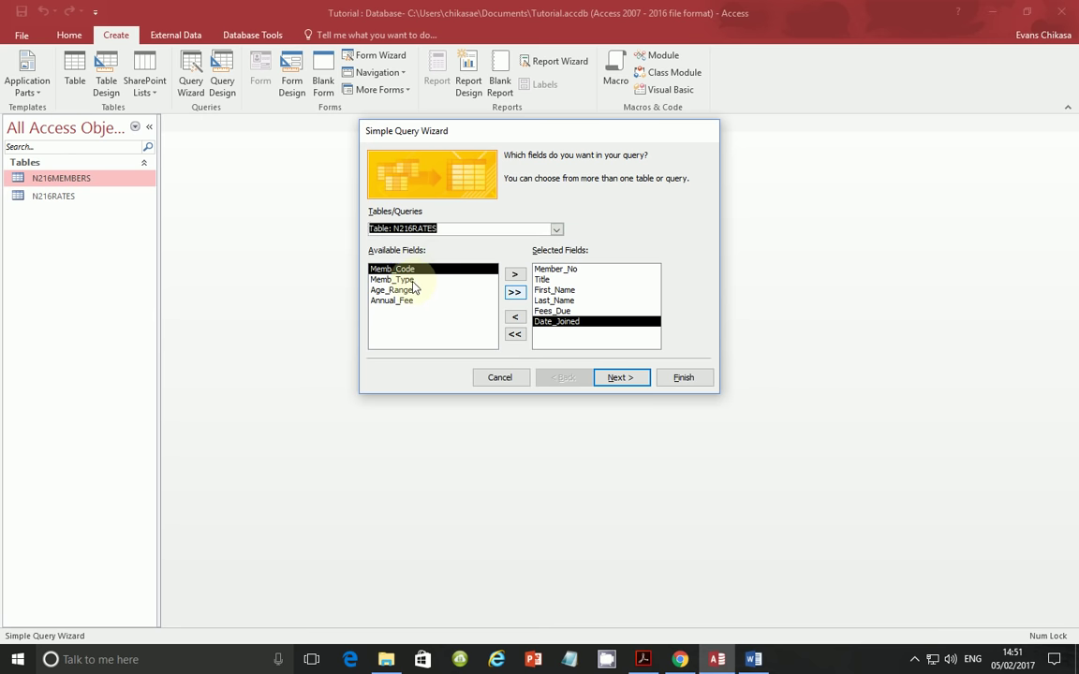
double_click(403, 280)
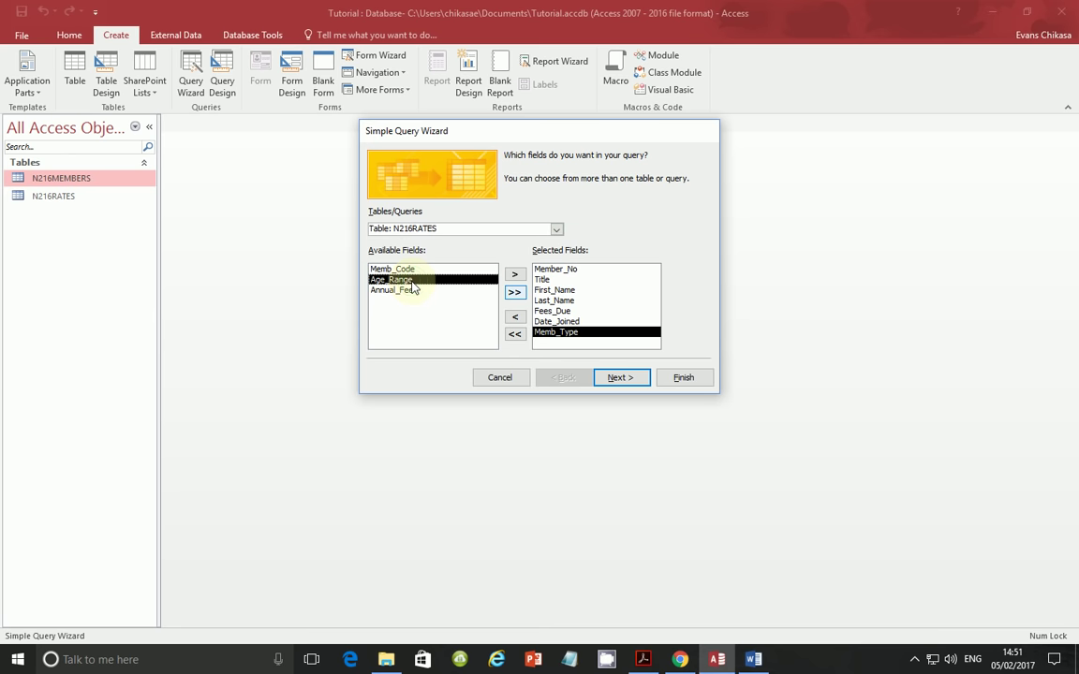
double_click(419, 291)
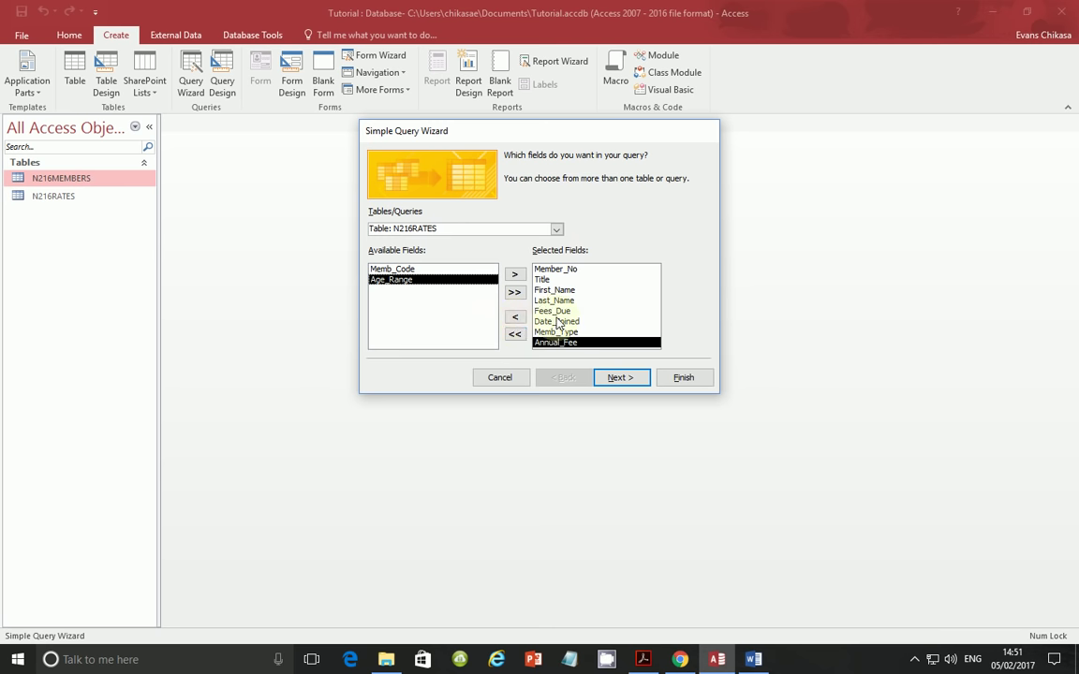
- Finish the wizard as a detail query titled N216MEMBERS Step 24, opening its design
click(624, 383)
click(618, 377)
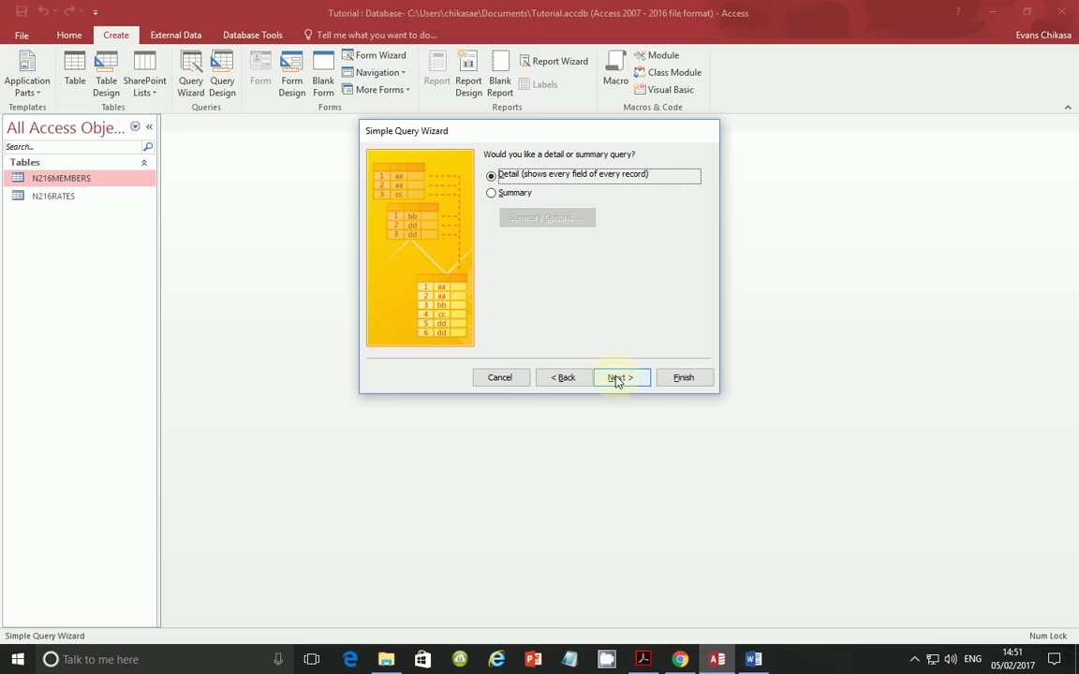
click(620, 379)
click(555, 298)
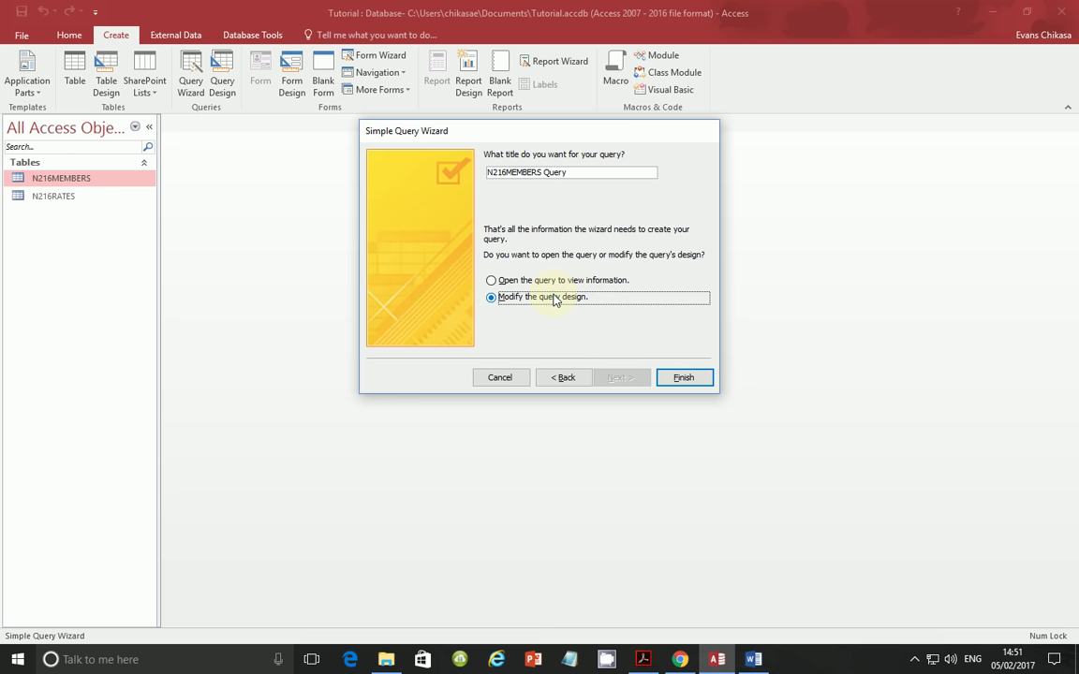
double_click(554, 172)
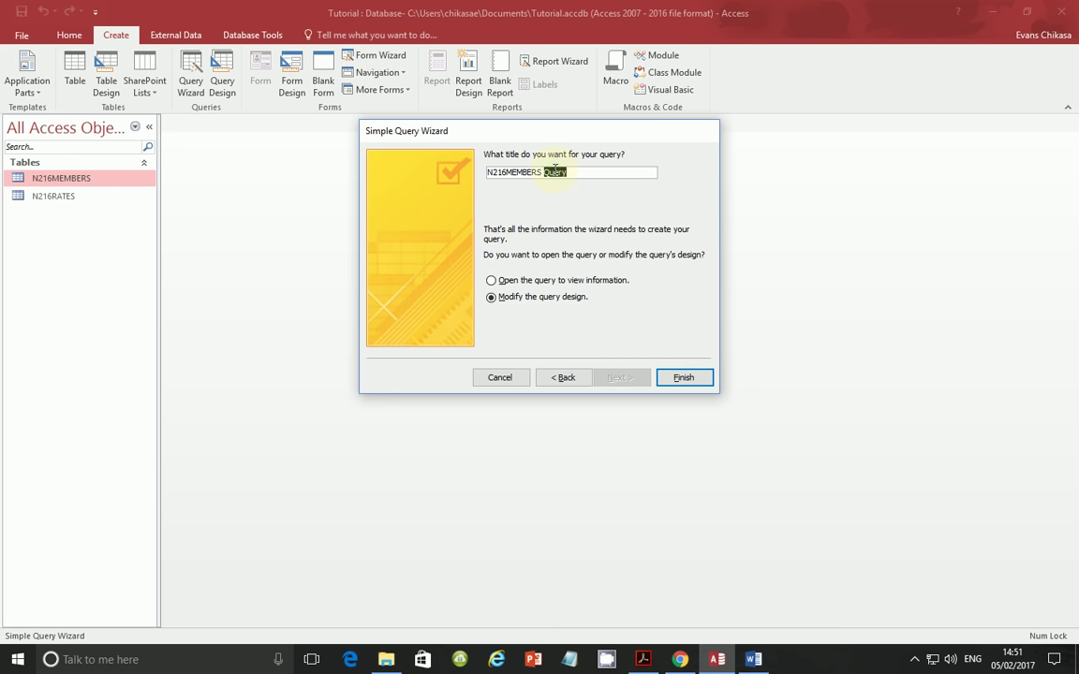
text(Step 24)
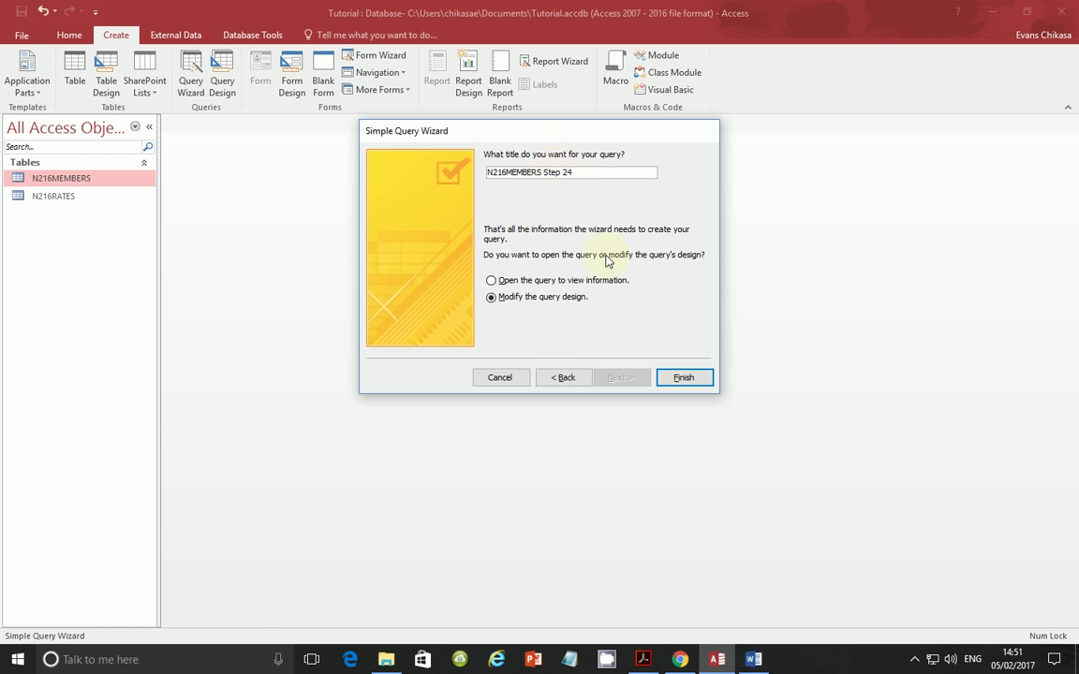
click(683, 377)
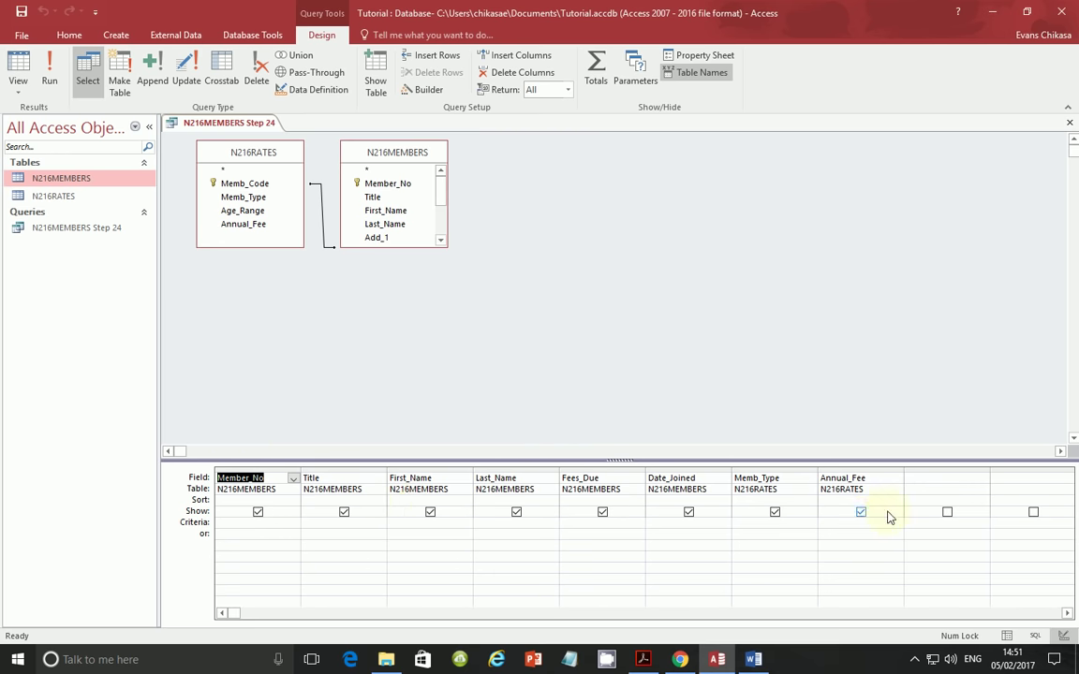
- Highlight the Late_Payment requirement sentence in the task PDF
click(927, 480)
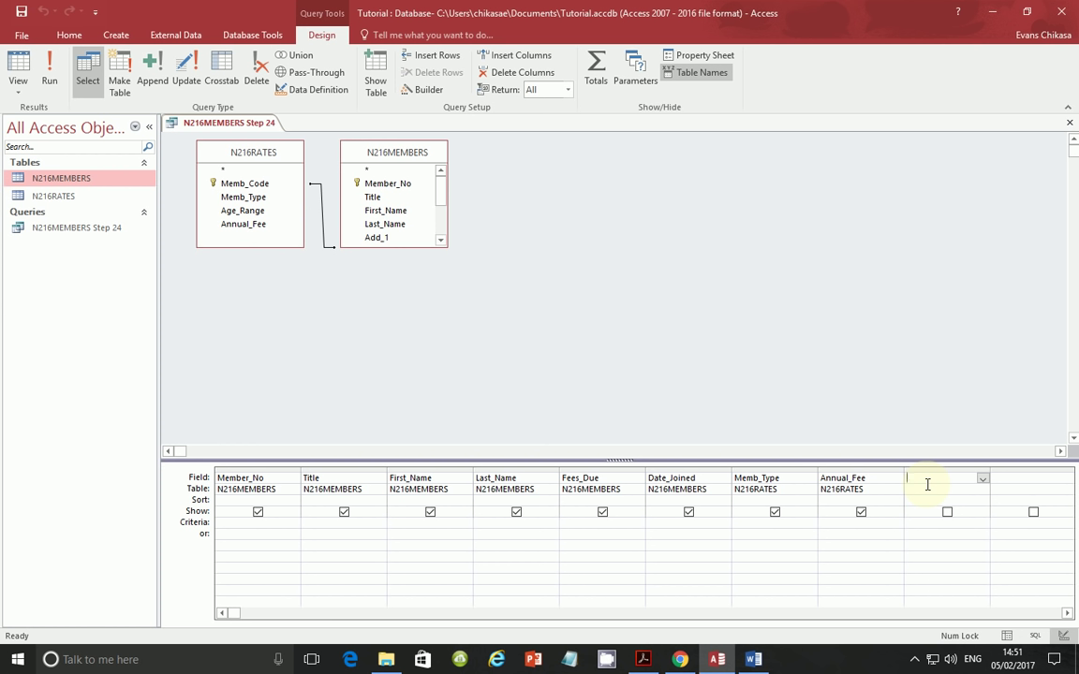
click(642, 659)
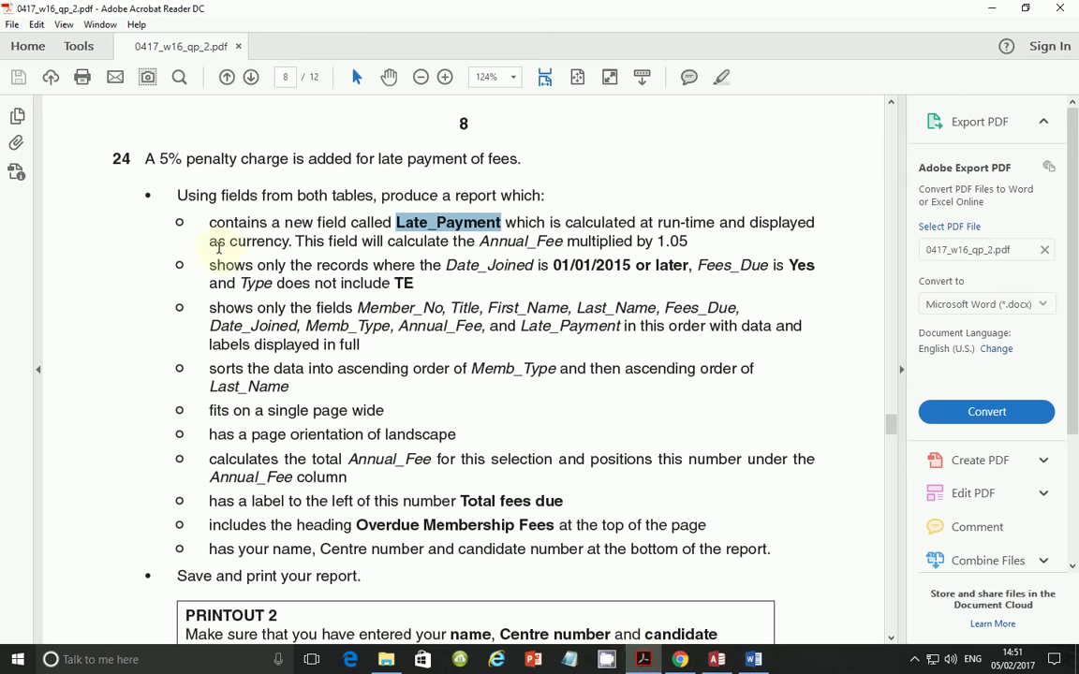
drag(209, 223, 749, 222)
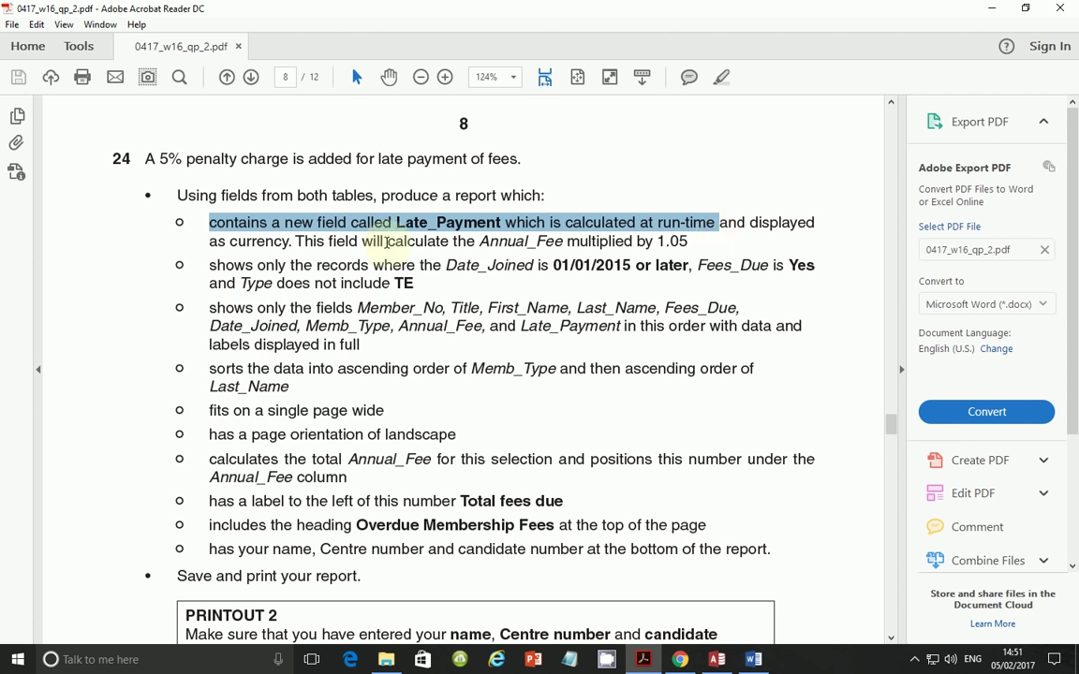
- Highlight the rule that Late_Payment is Annual_Fee times 1.05, then return to Access
drag(480, 241, 699, 241)
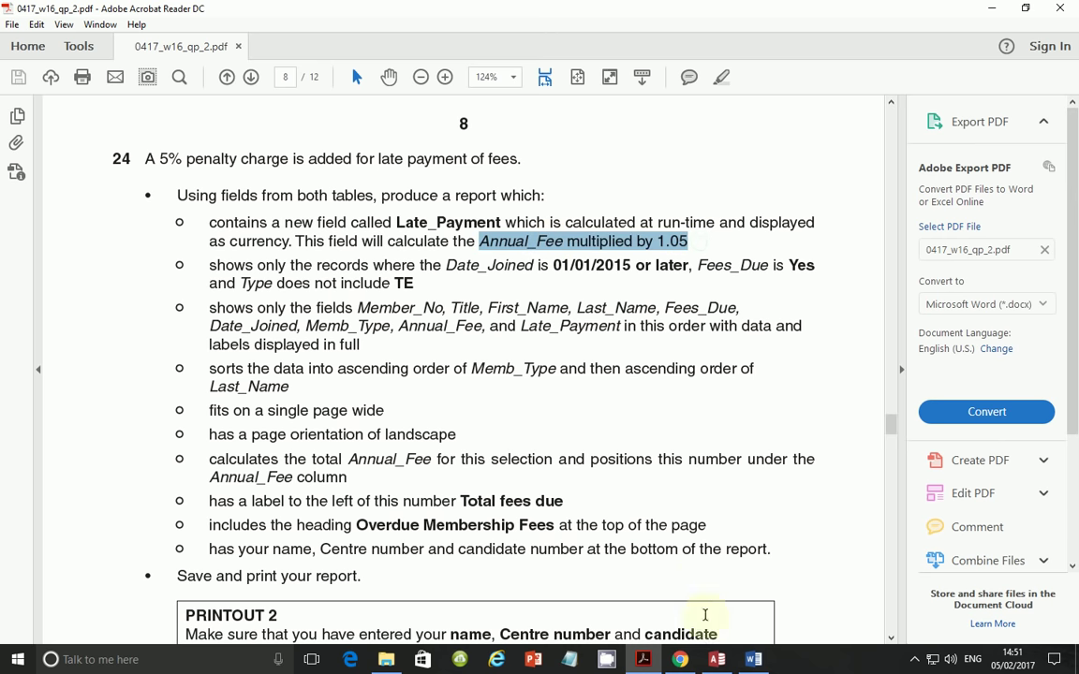
click(716, 659)
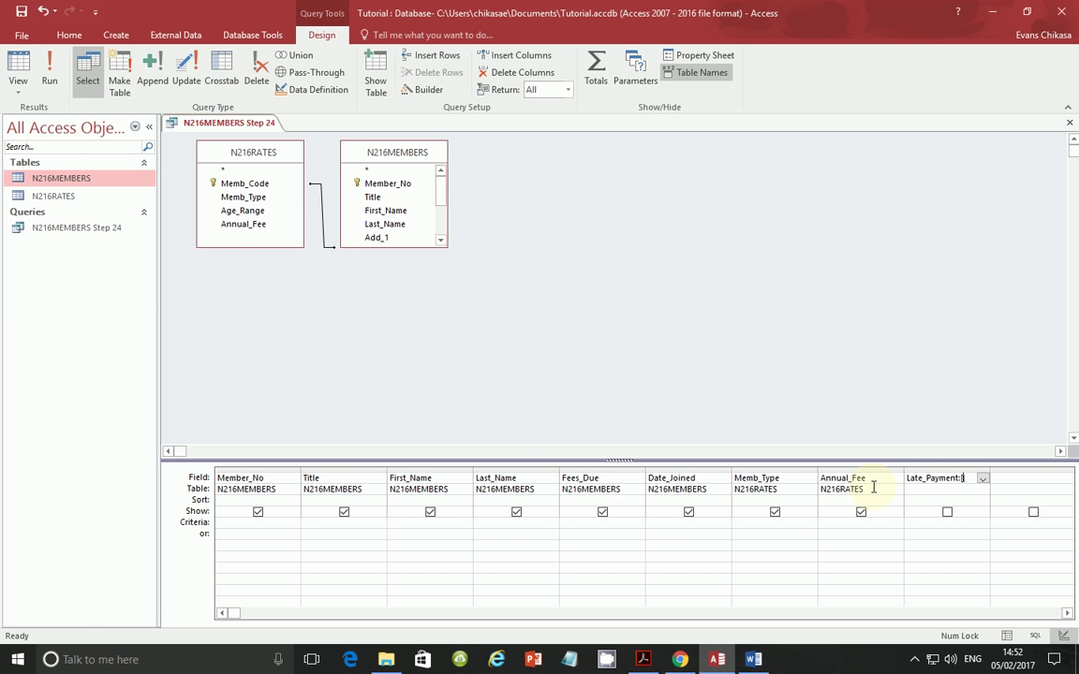
- Enter the calculated field Late_Payment:[Annual_Fee]*1.05 and run the query
text(nnu)
text(al_Fee]*)
click(643, 660)
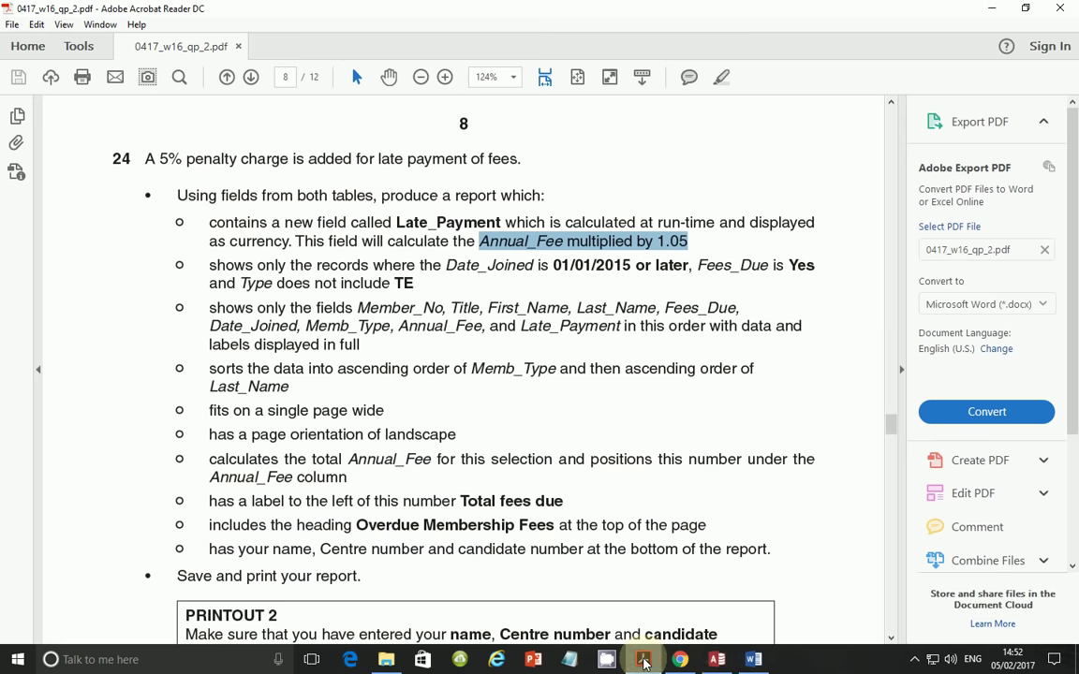
click(642, 659)
text(1.)
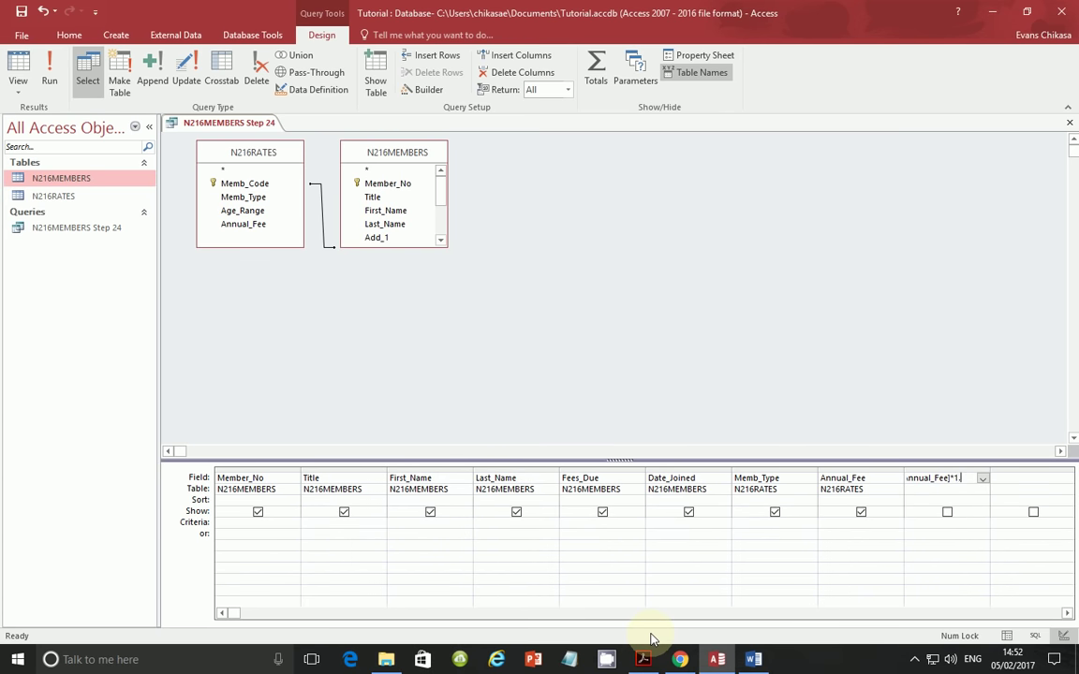
text(05)
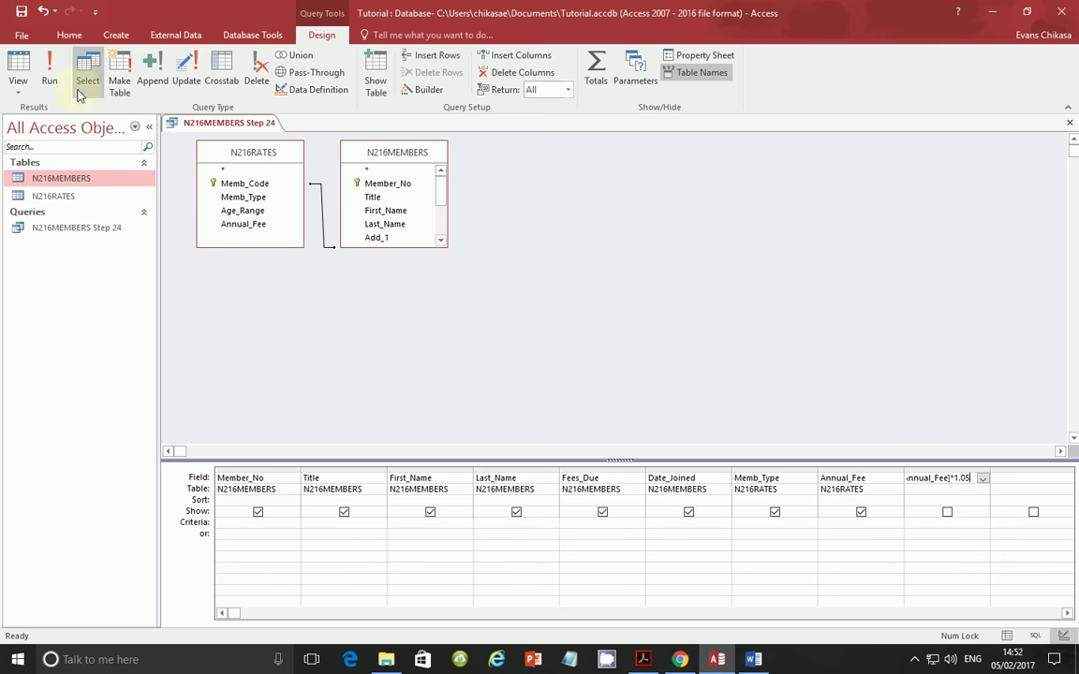
click(49, 82)
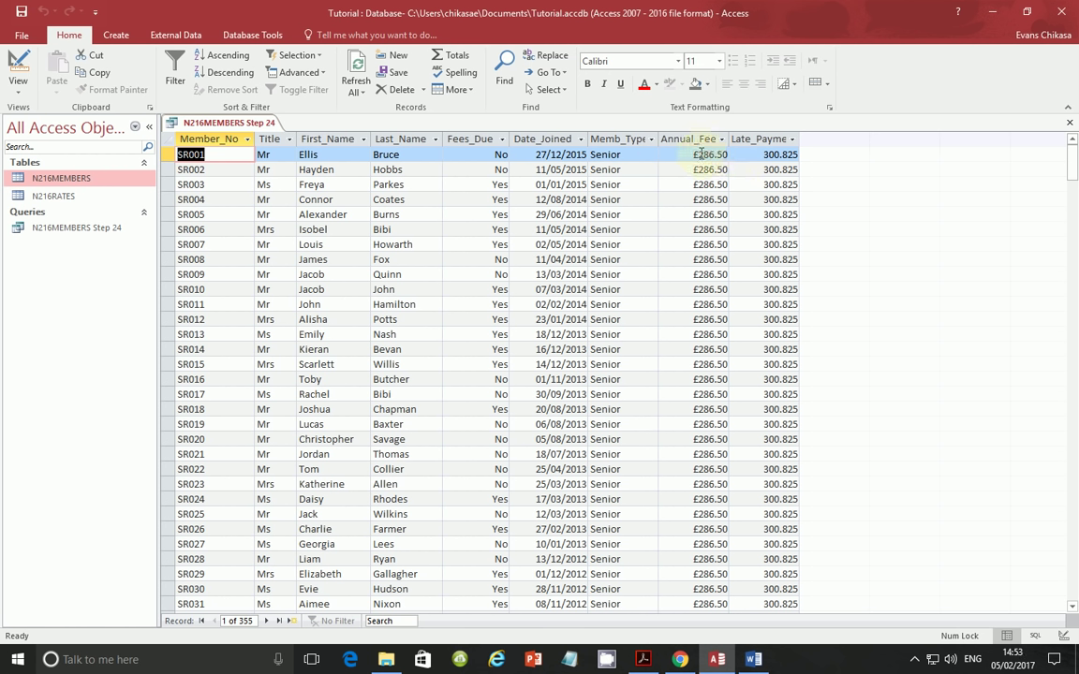
- Reopen the N216MEMBERS Step 24 query in Design View
click(700, 154)
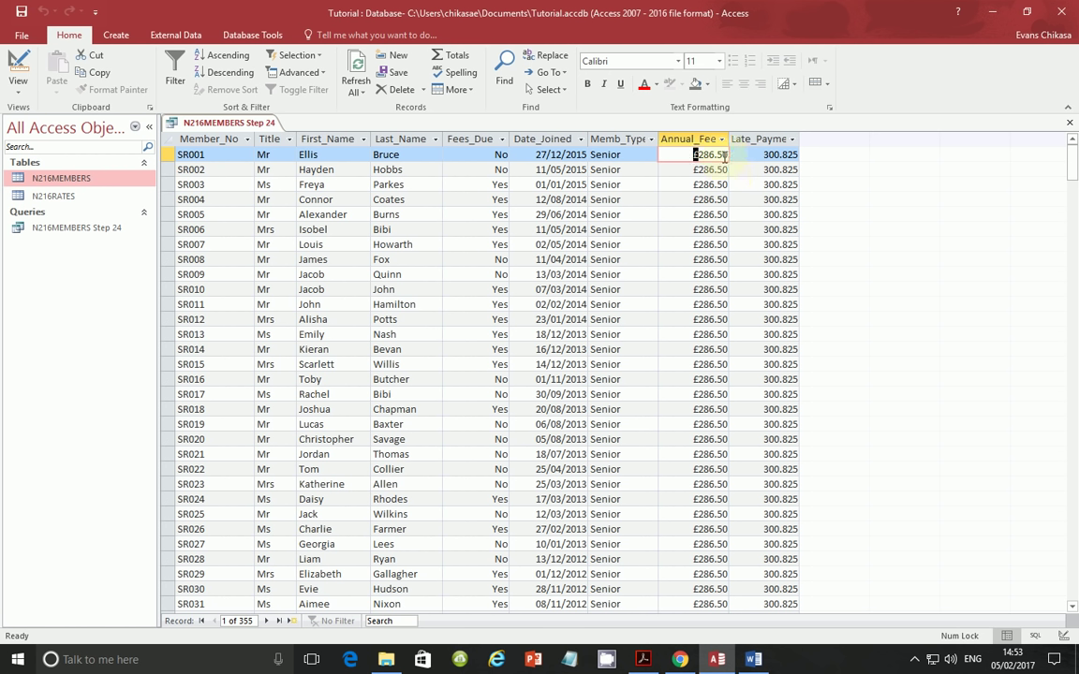
click(63, 181)
click(70, 230)
right_click(70, 230)
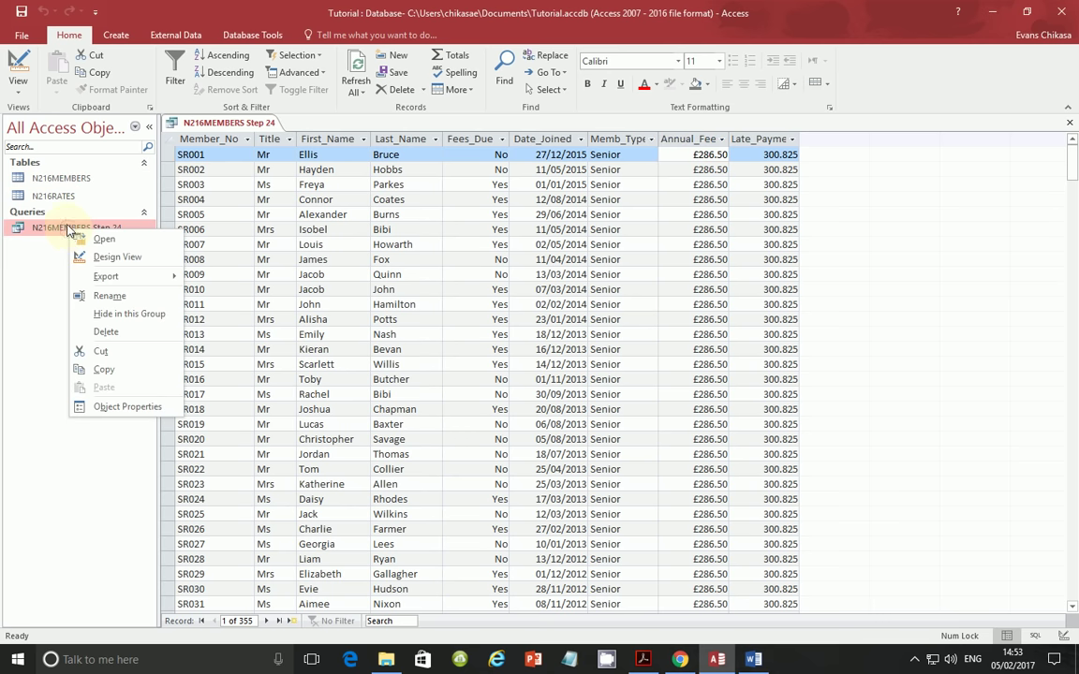
click(109, 264)
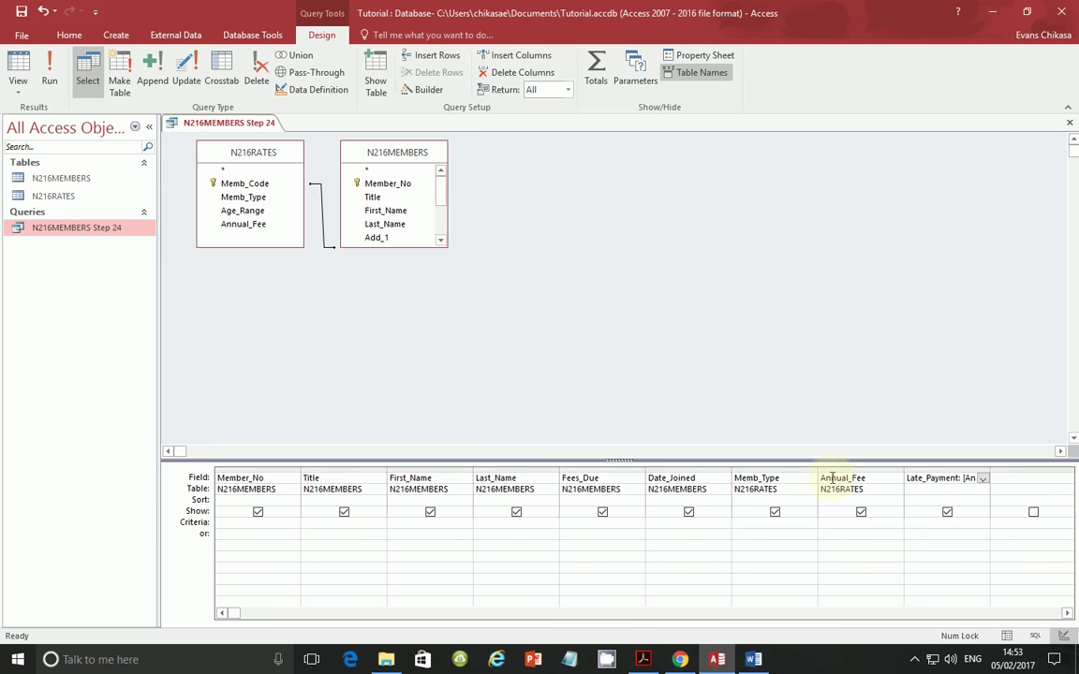
- Set the Late_Payment field's format to Currency with 2 decimal places
right_click(922, 480)
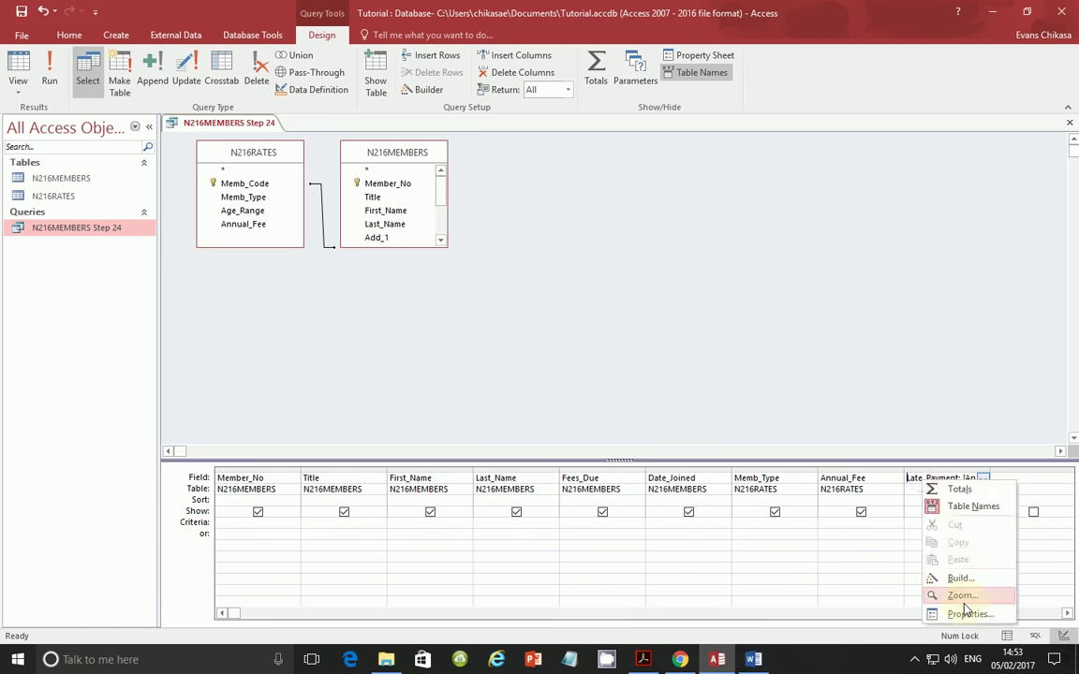
click(936, 614)
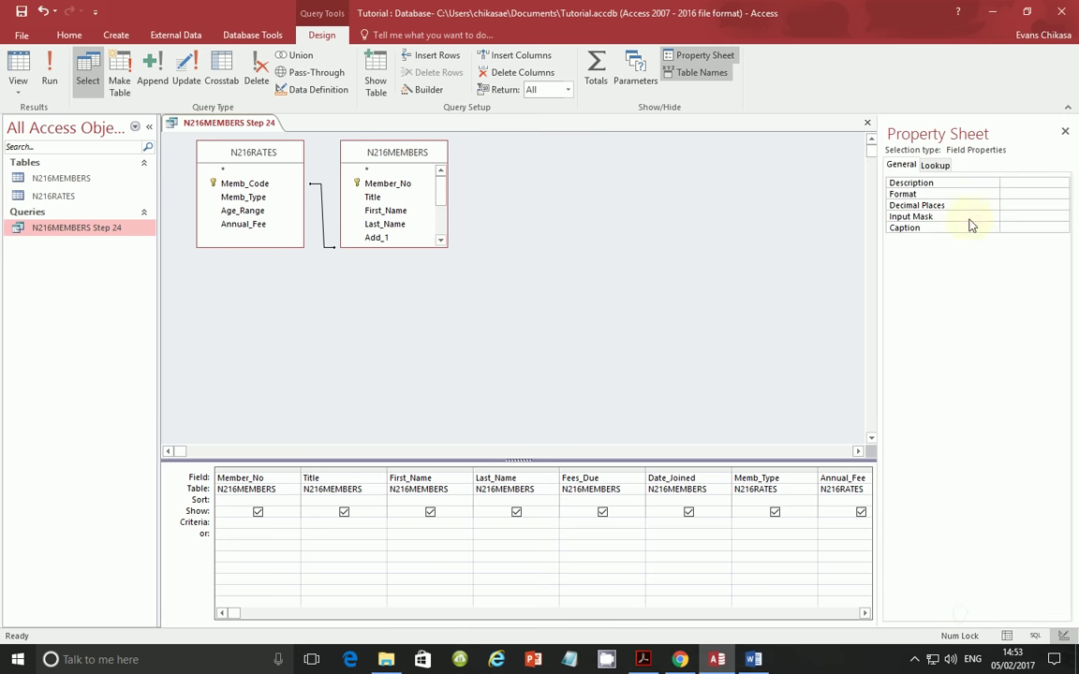
click(1019, 194)
click(1061, 195)
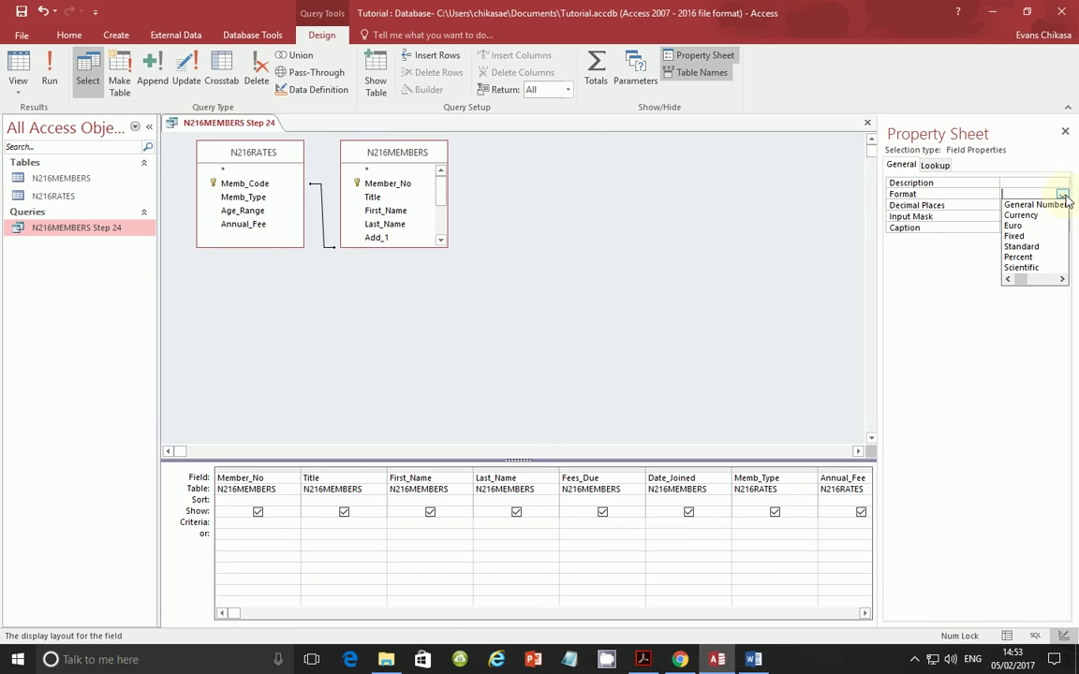
click(1021, 215)
click(1056, 205)
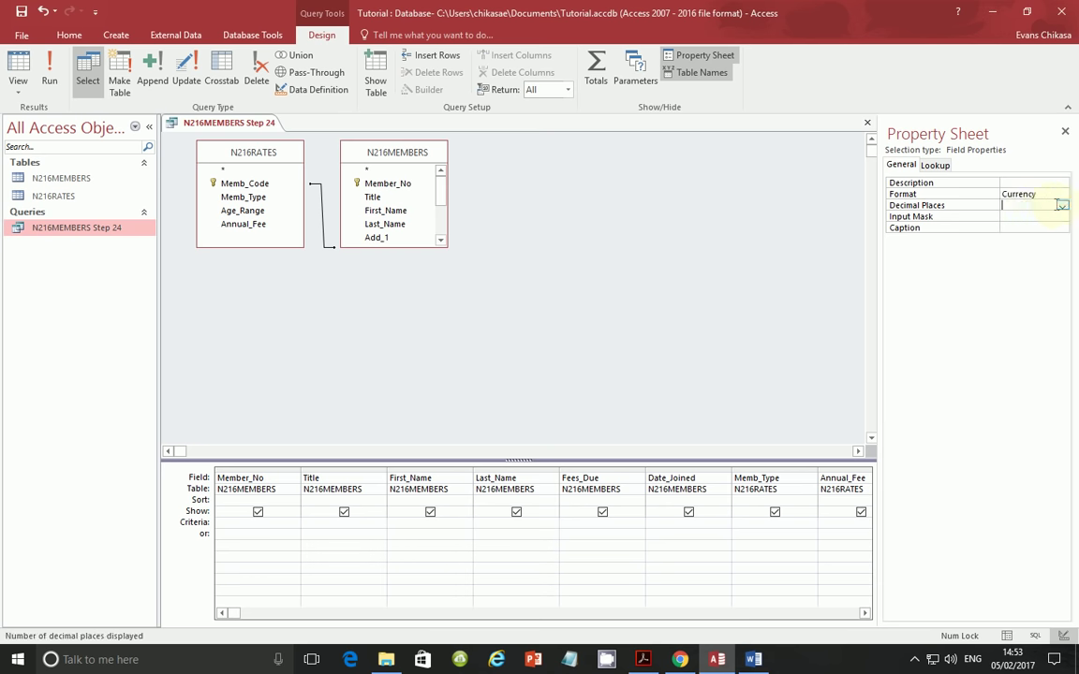
click(1063, 206)
click(1007, 245)
- Run the query to confirm Late_Payment shows £300.83, then return to Design View
click(50, 70)
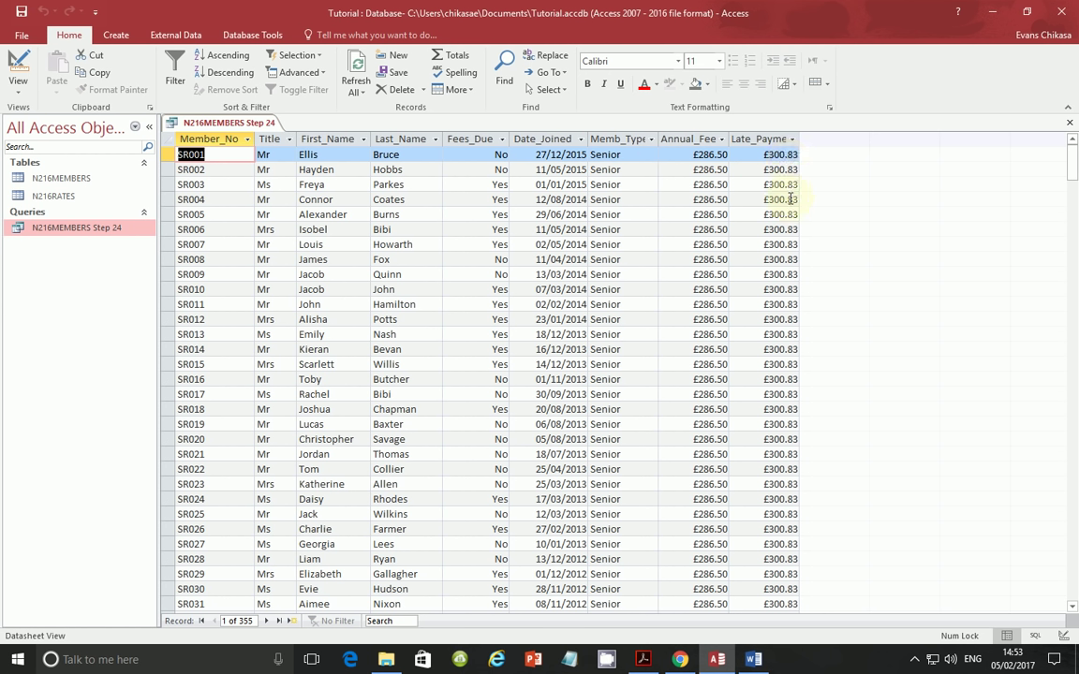
click(26, 94)
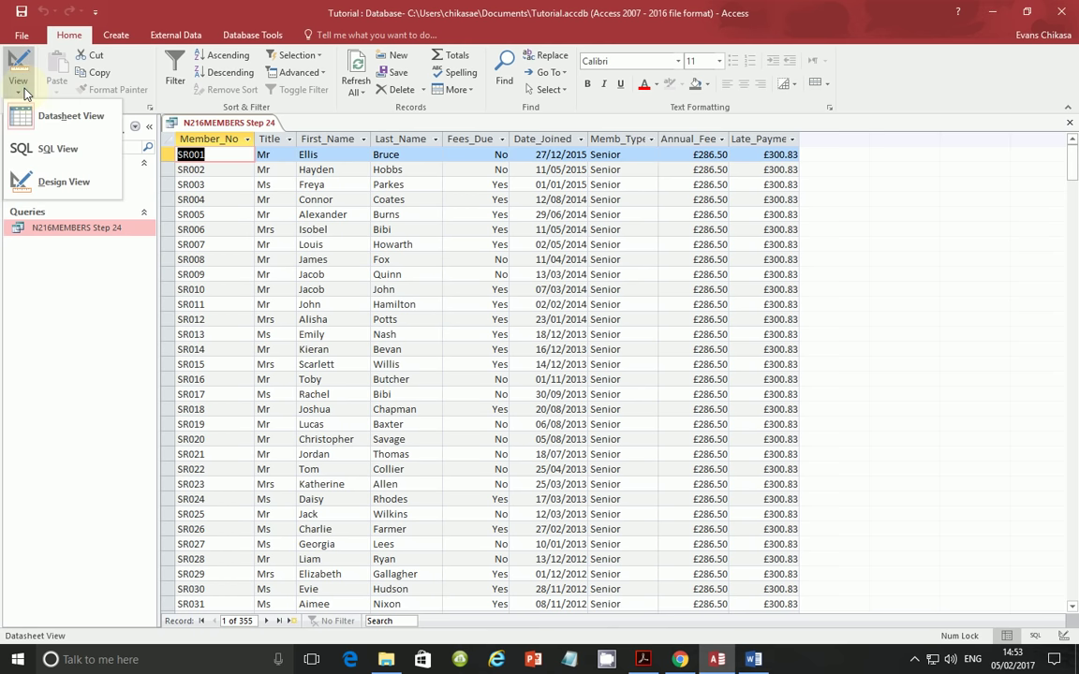
click(61, 187)
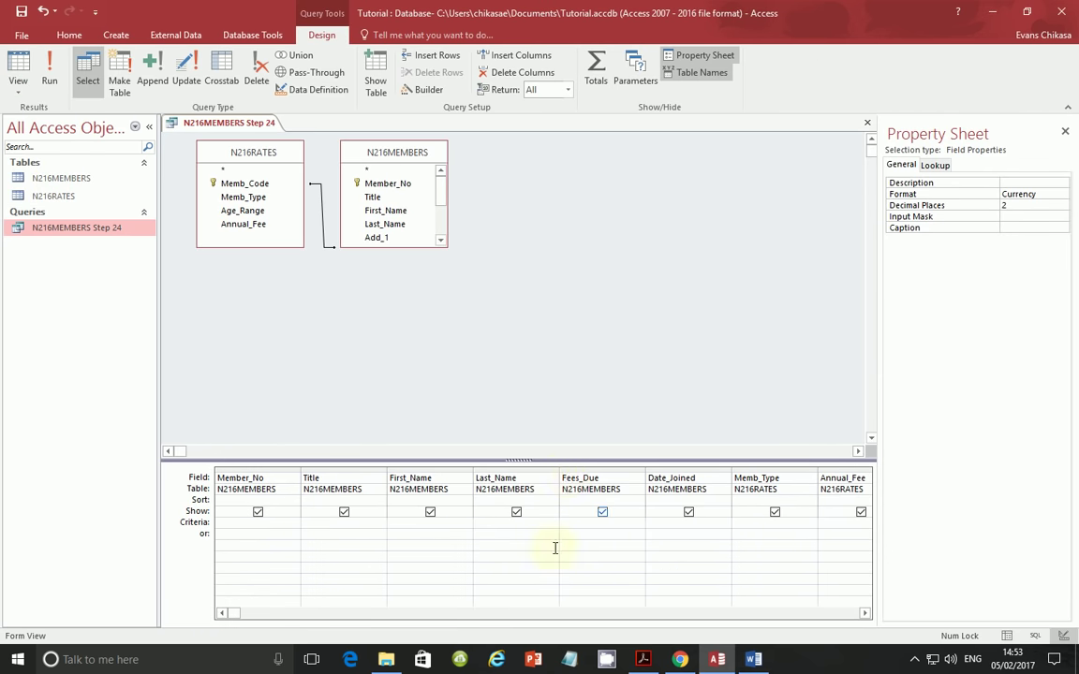
key(alt+Tab)
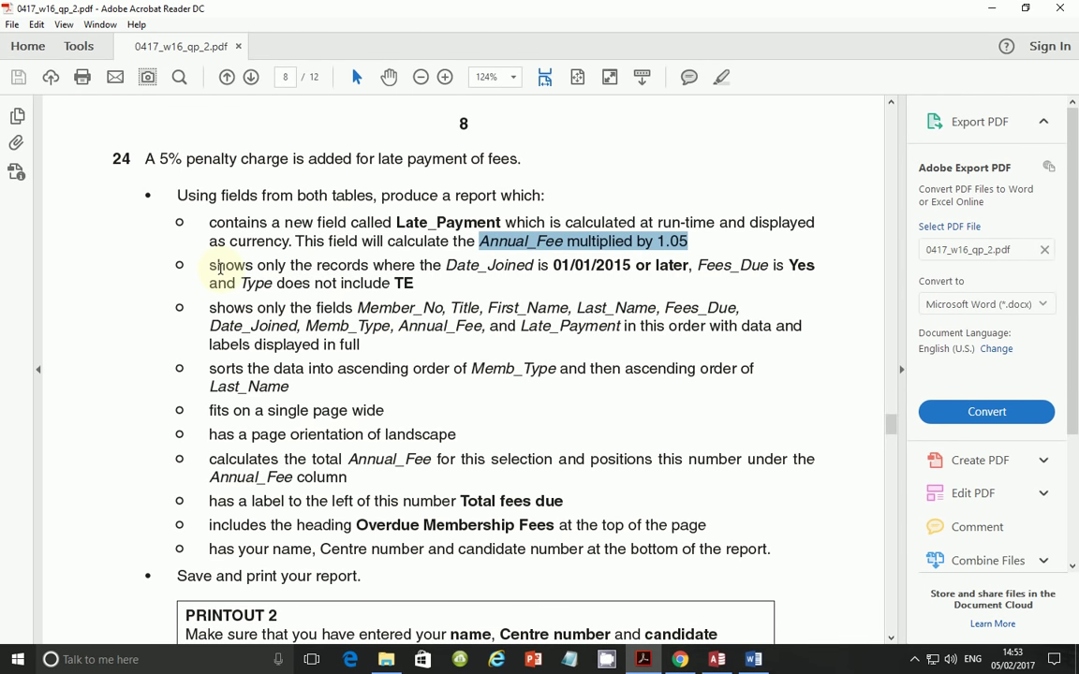
- Highlight the Date_Joined 01/01/2015-or-later rule in the PDF, then go back to Access
drag(206, 263, 590, 267)
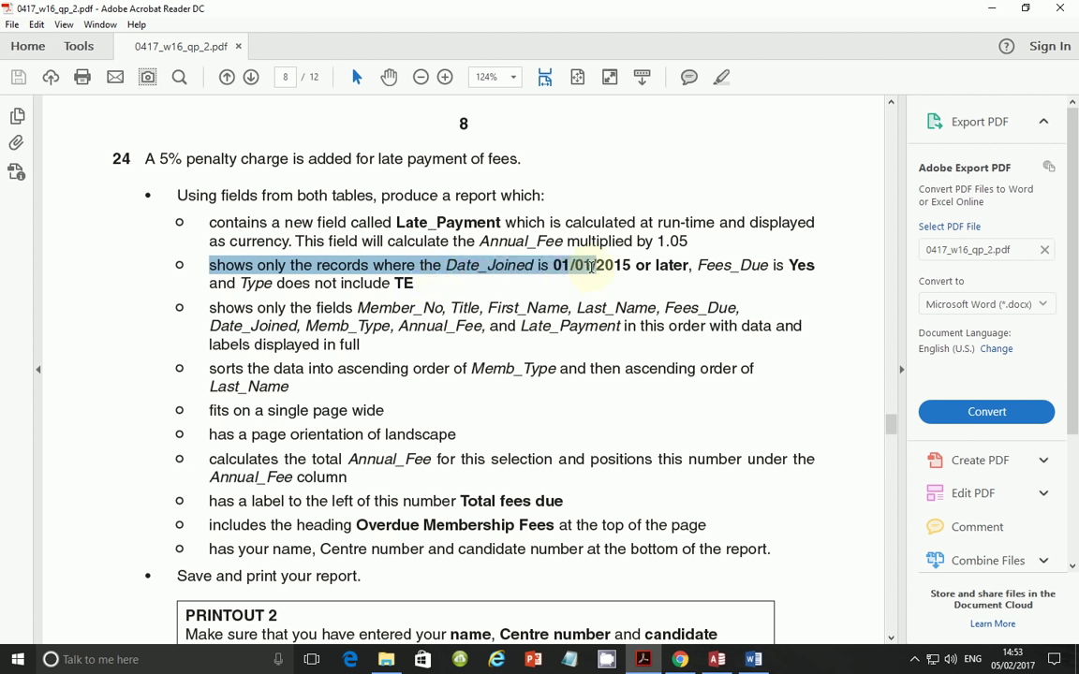
drag(590, 267, 669, 272)
click(631, 265)
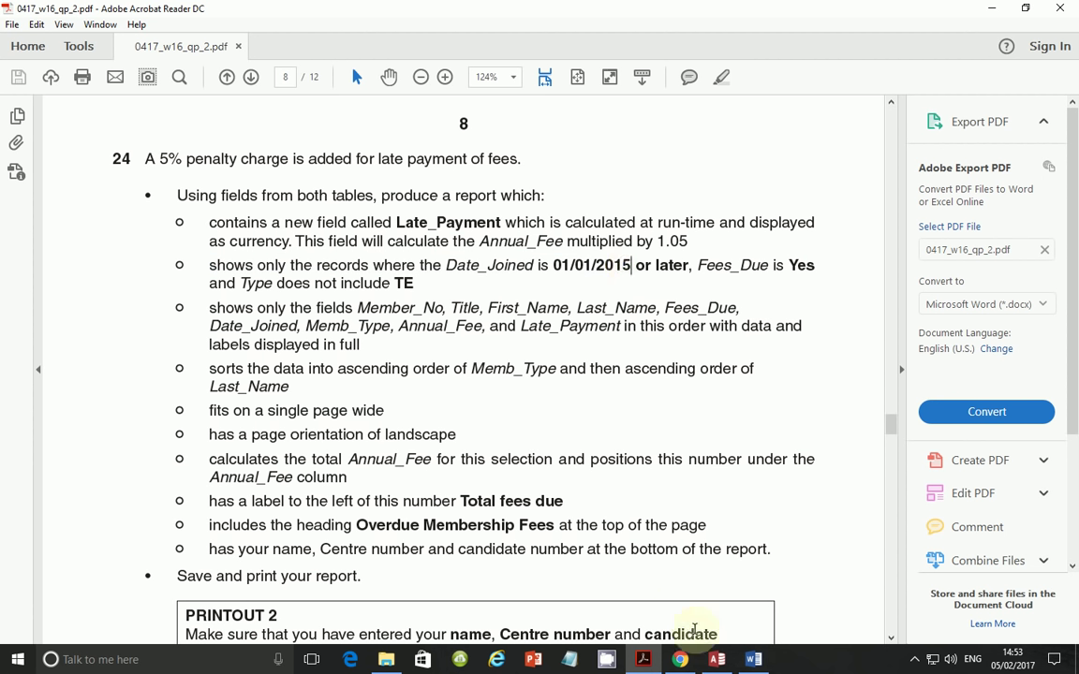
click(754, 659)
click(754, 659)
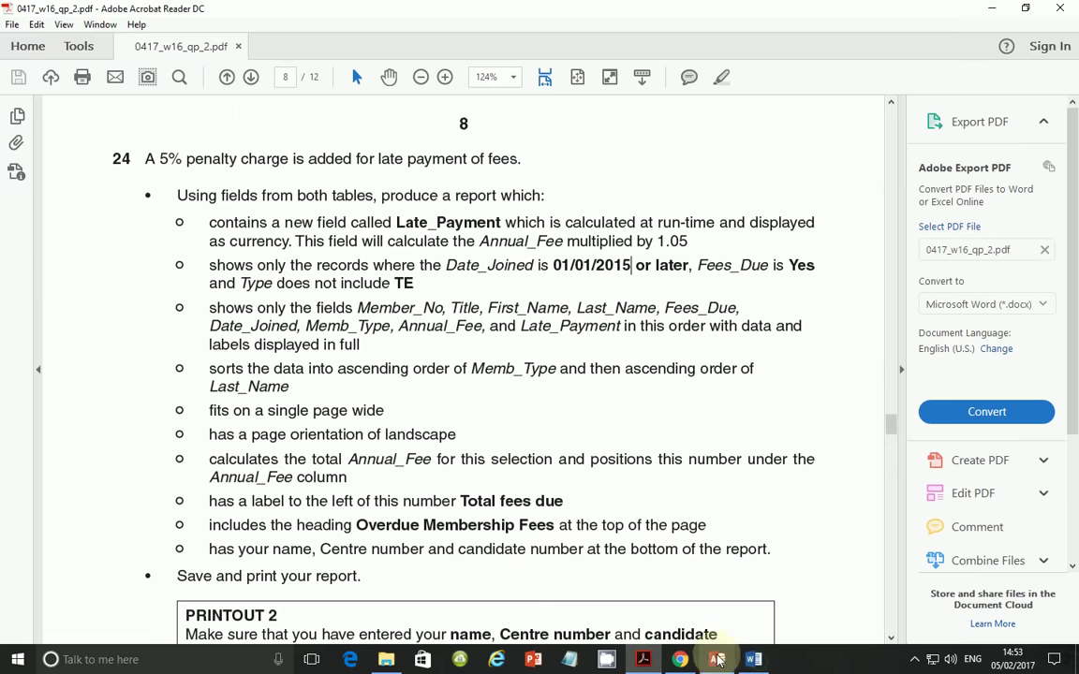
click(717, 659)
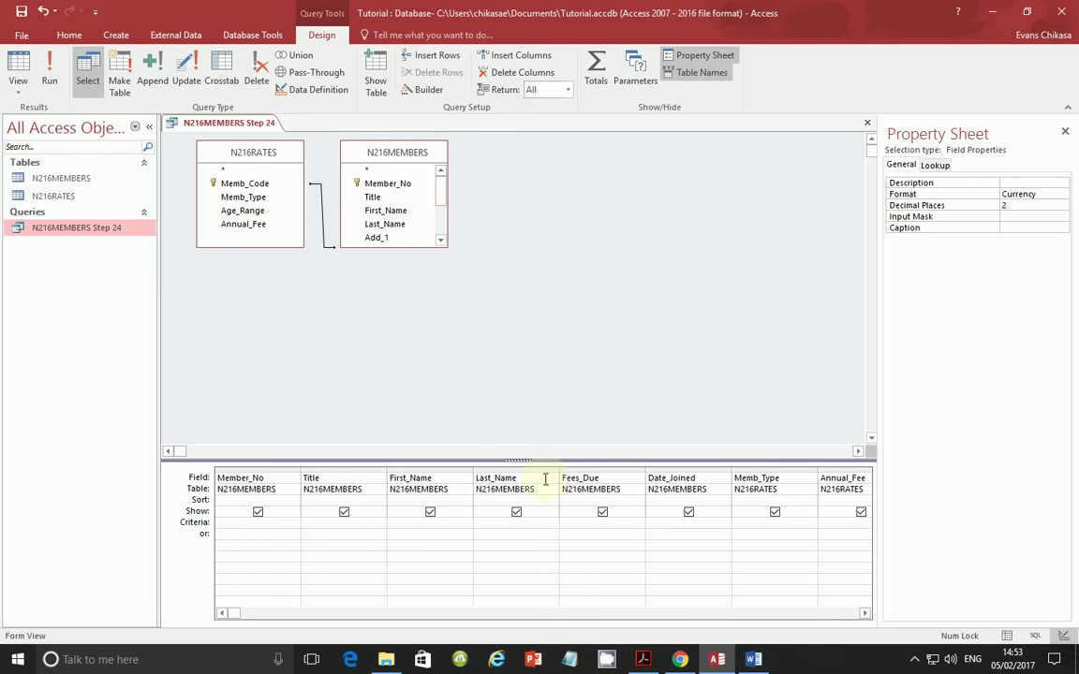
- Give Date_Joined the criterion >=#01/01/2015#
click(684, 521)
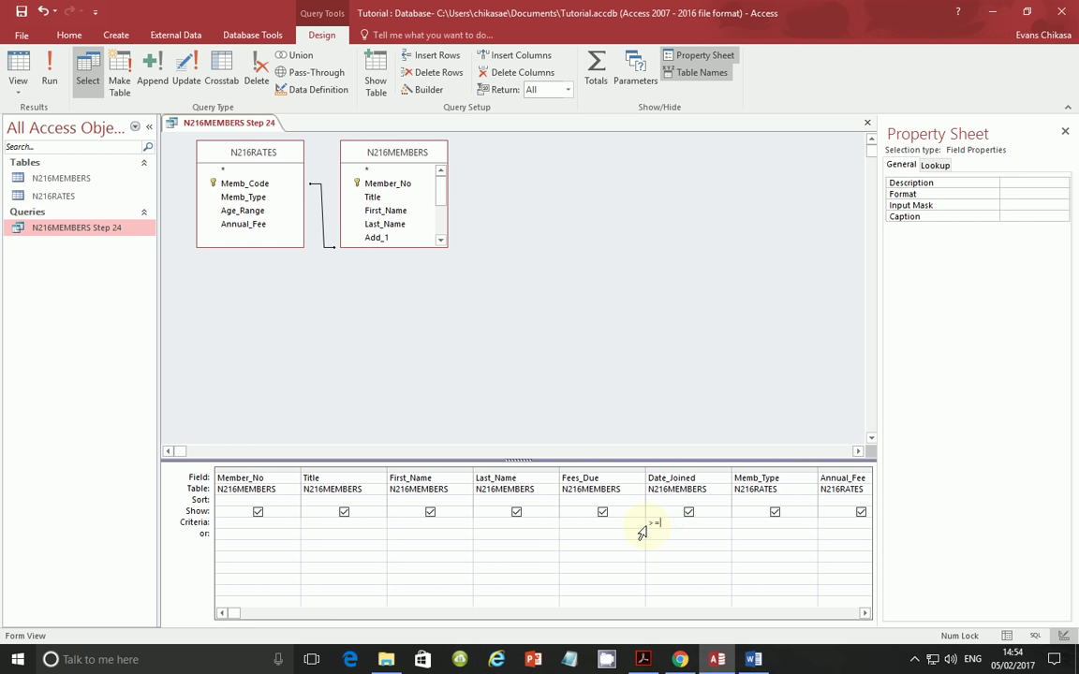
click(644, 660)
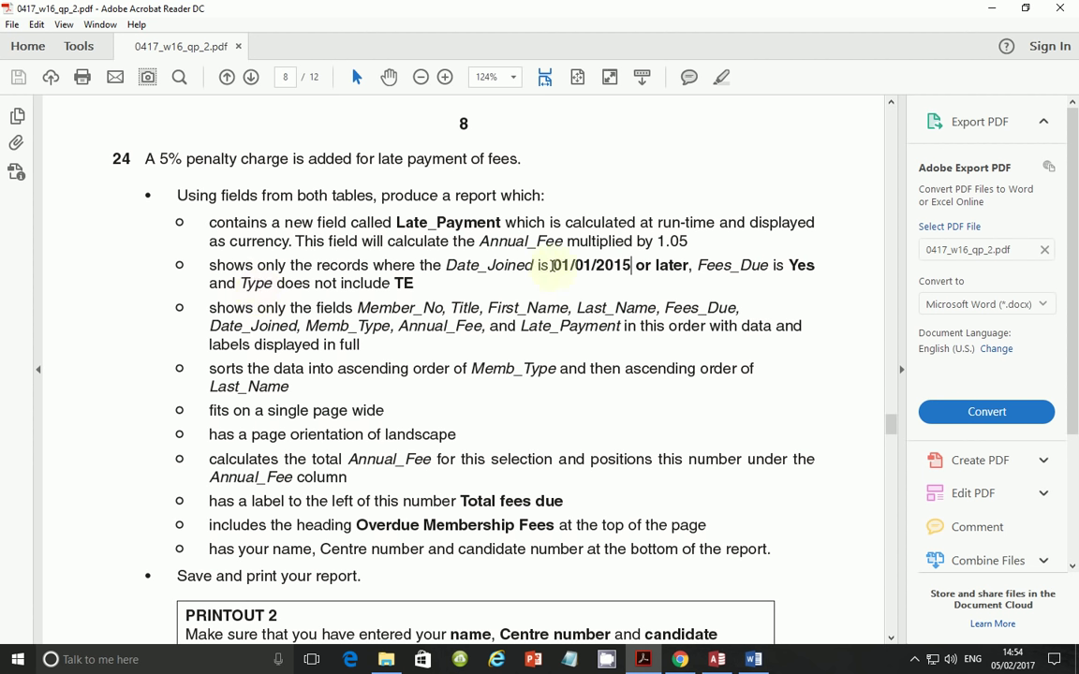
drag(552, 266, 688, 265)
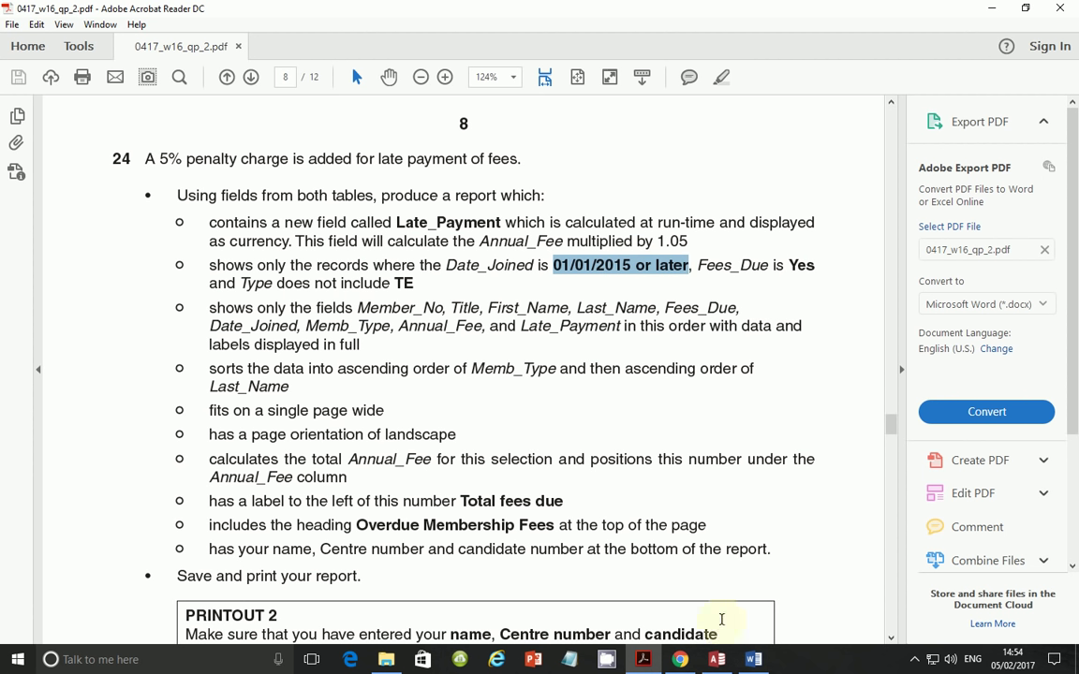
click(719, 659)
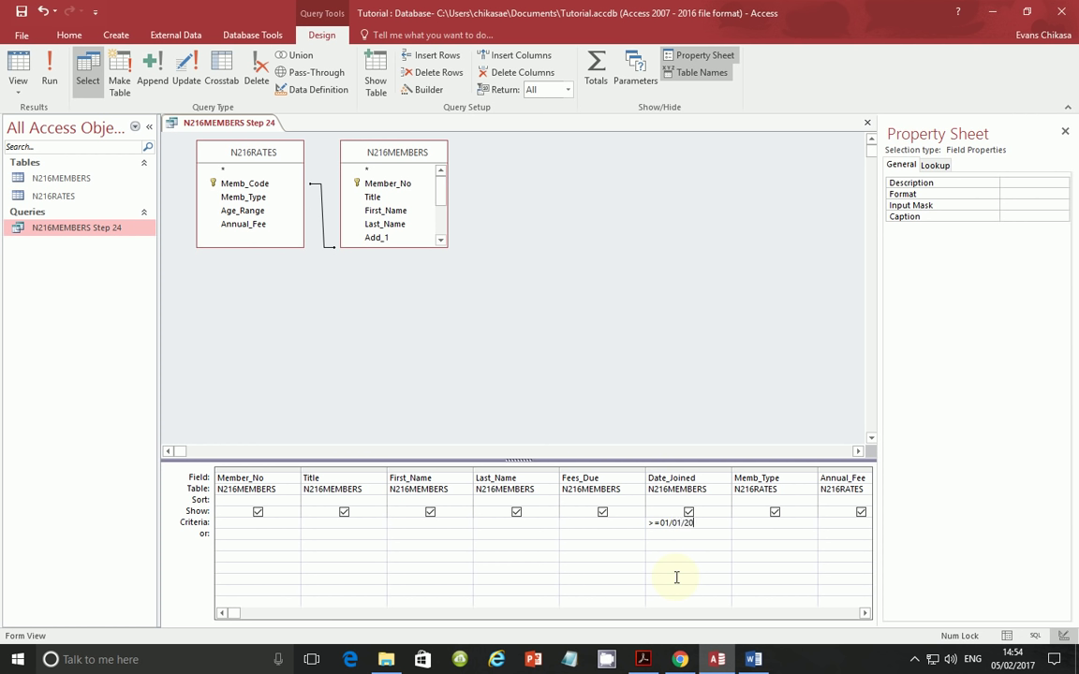
click(710, 555)
- Run the query to see 68 records, then return to Design View
click(49, 73)
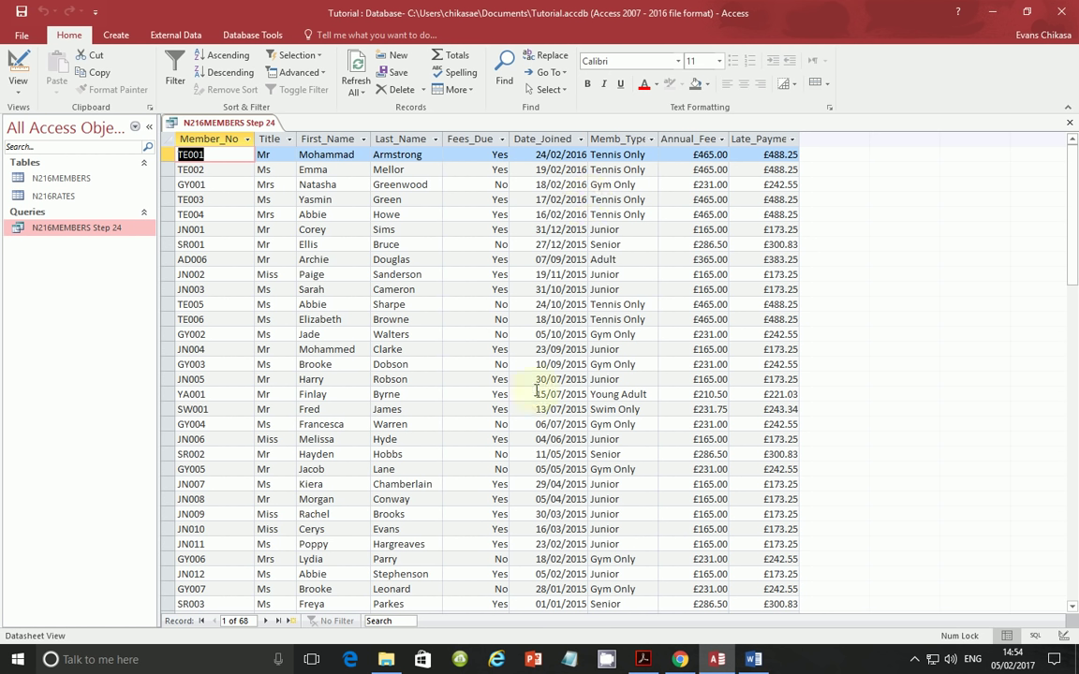
click(18, 94)
click(47, 177)
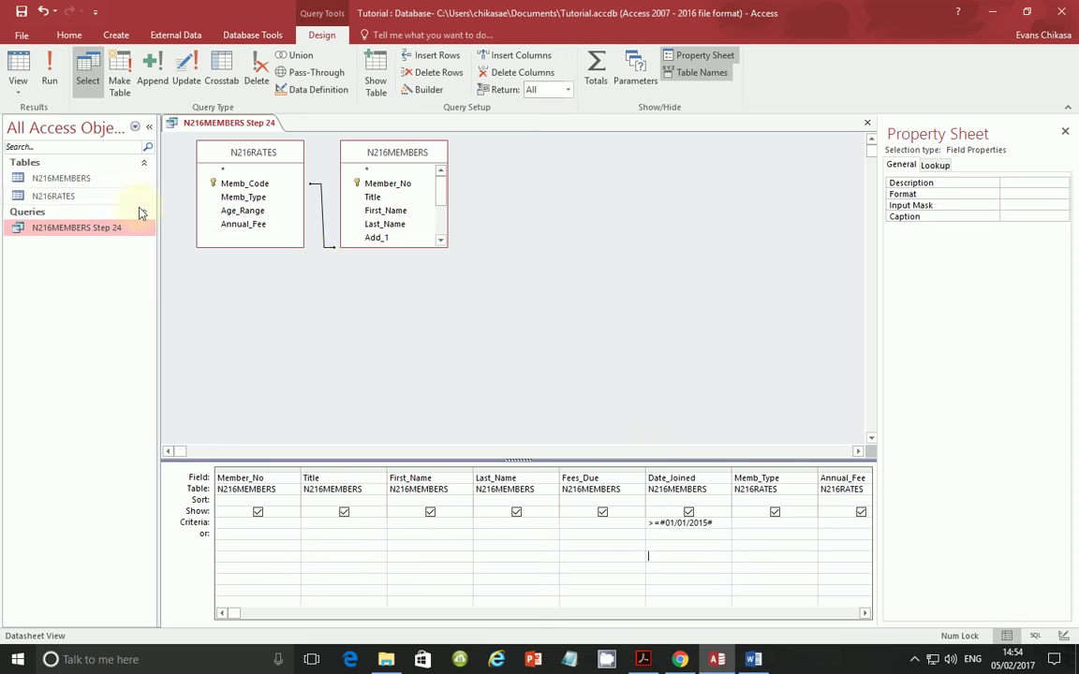
key(alt+Tab)
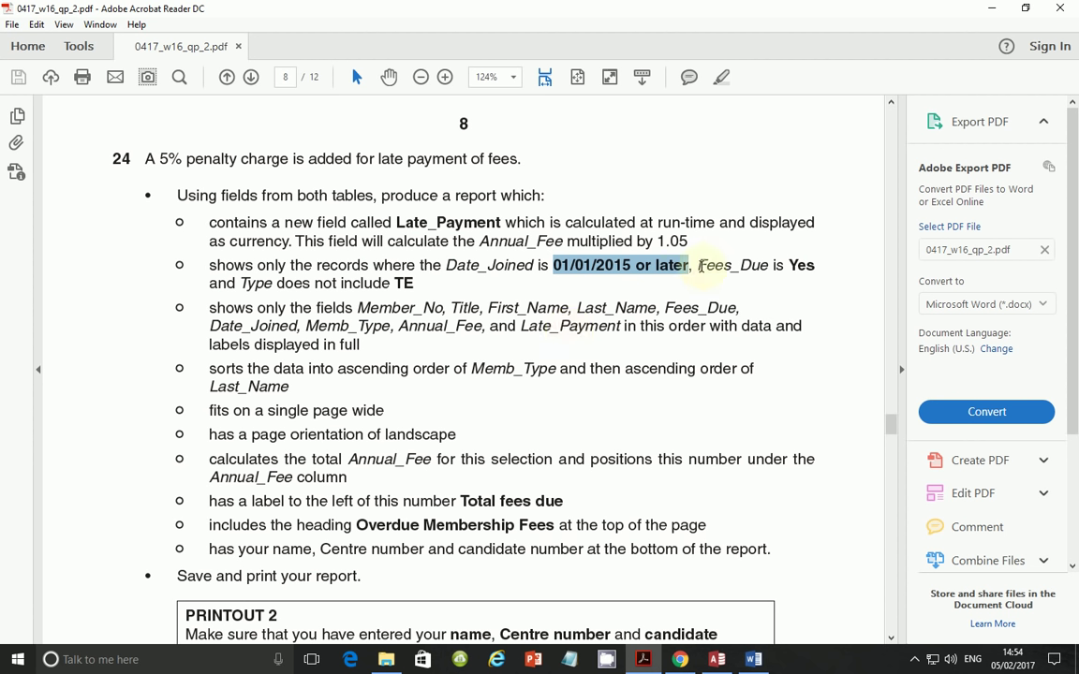
- Highlight the 'Fees_Due is Yes' requirement in the PDF, then return to the Access query design
drag(699, 265, 810, 267)
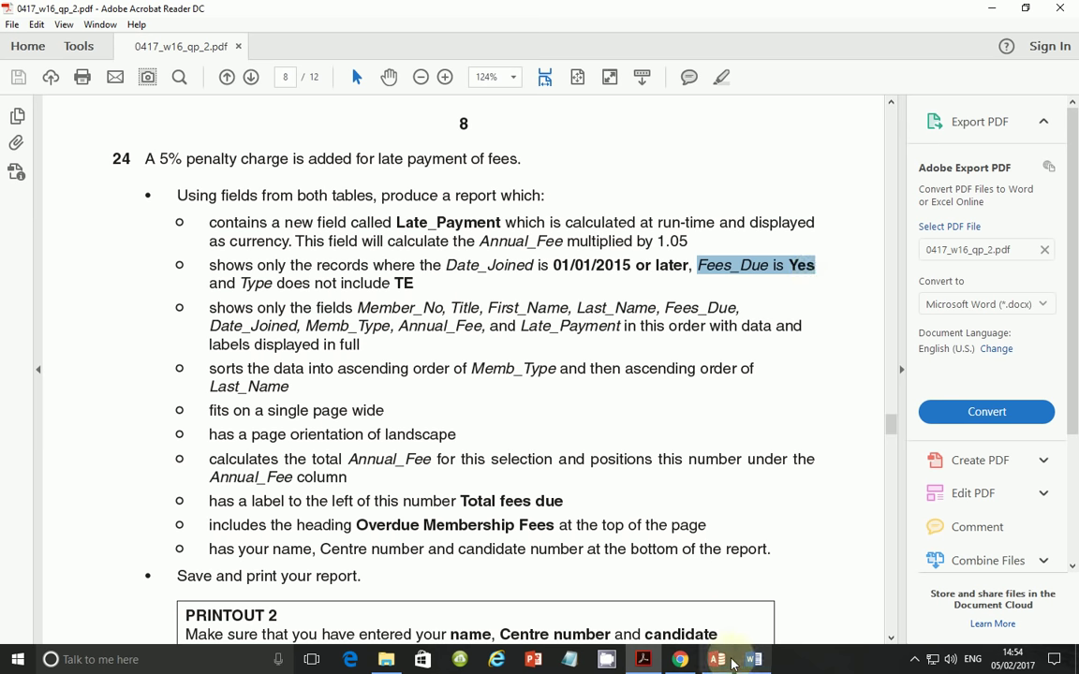
mouse_move(717, 660)
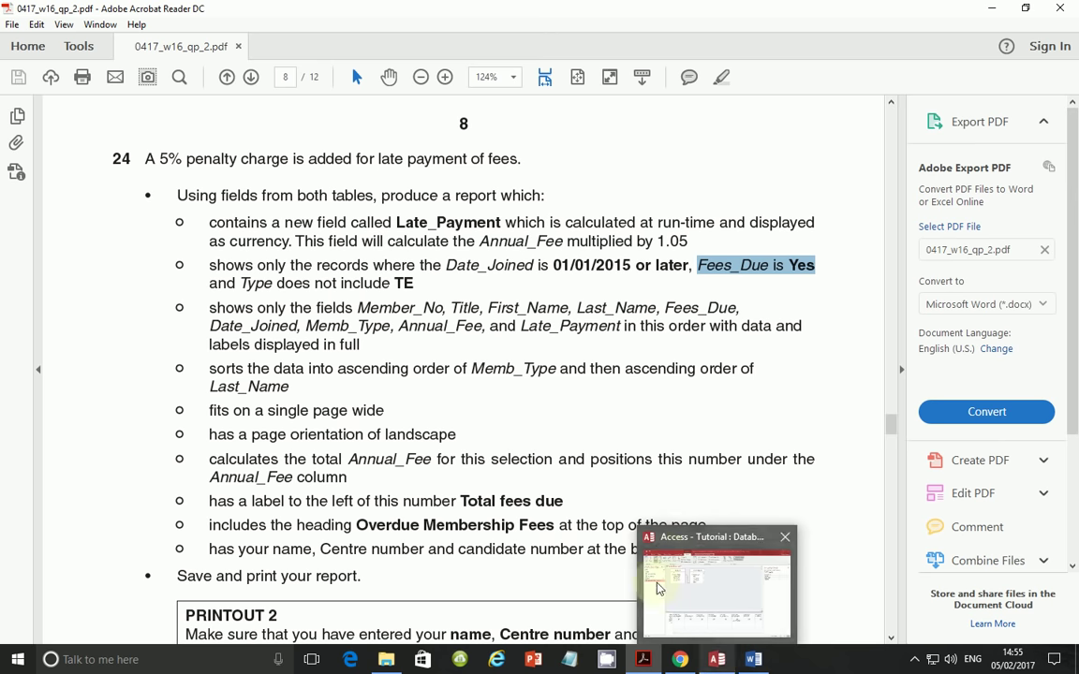
click(723, 661)
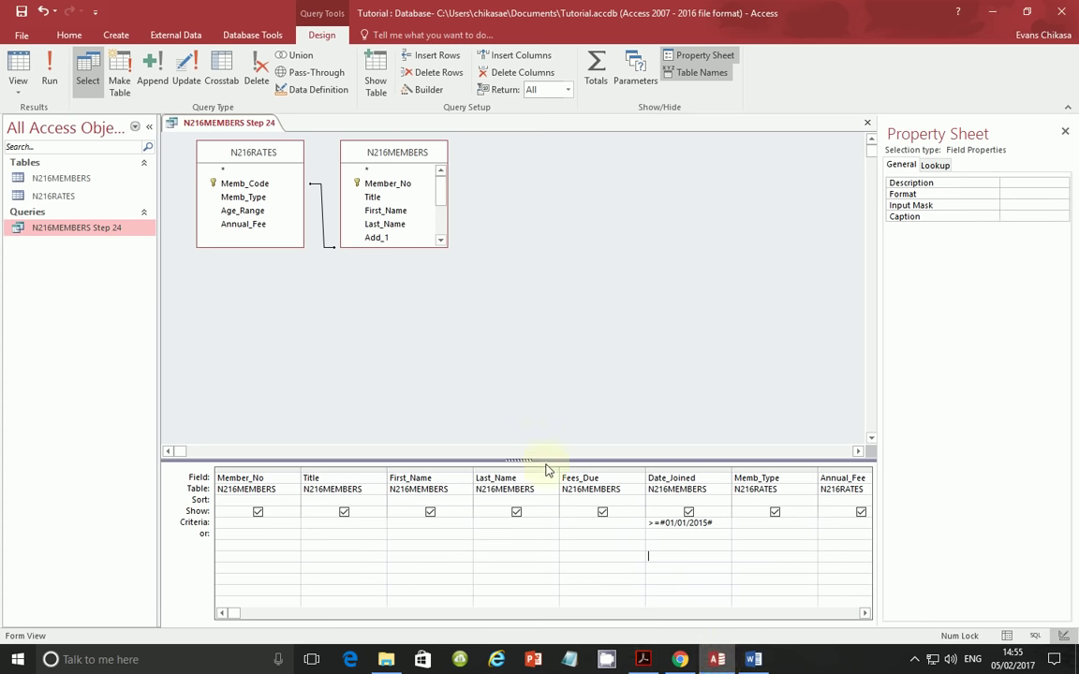
- Set the Fees_Due criterion to Yes and run the query, reviewing the 47 matching records
click(605, 522)
text(Y)
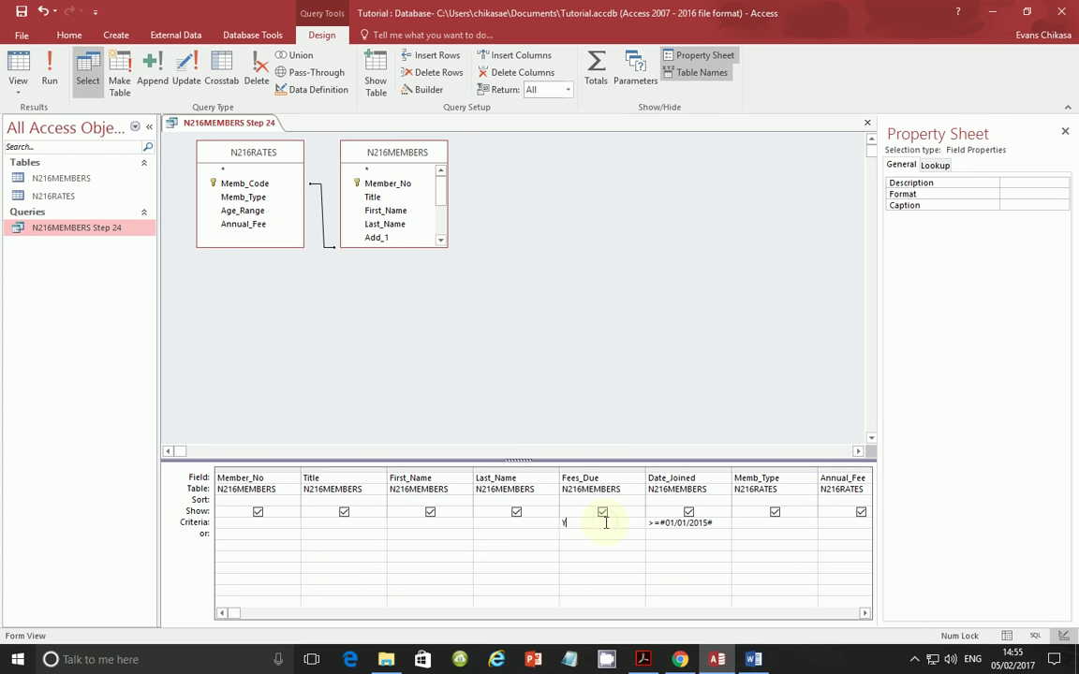
text(es)
click(50, 74)
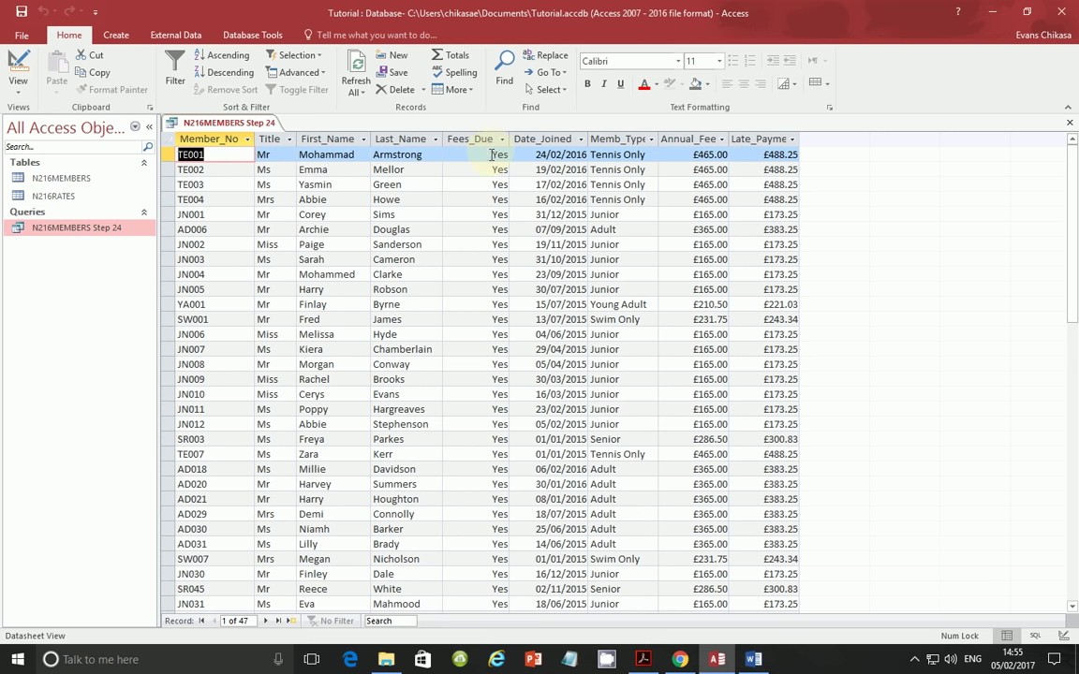
scroll(506, 401, down, 3)
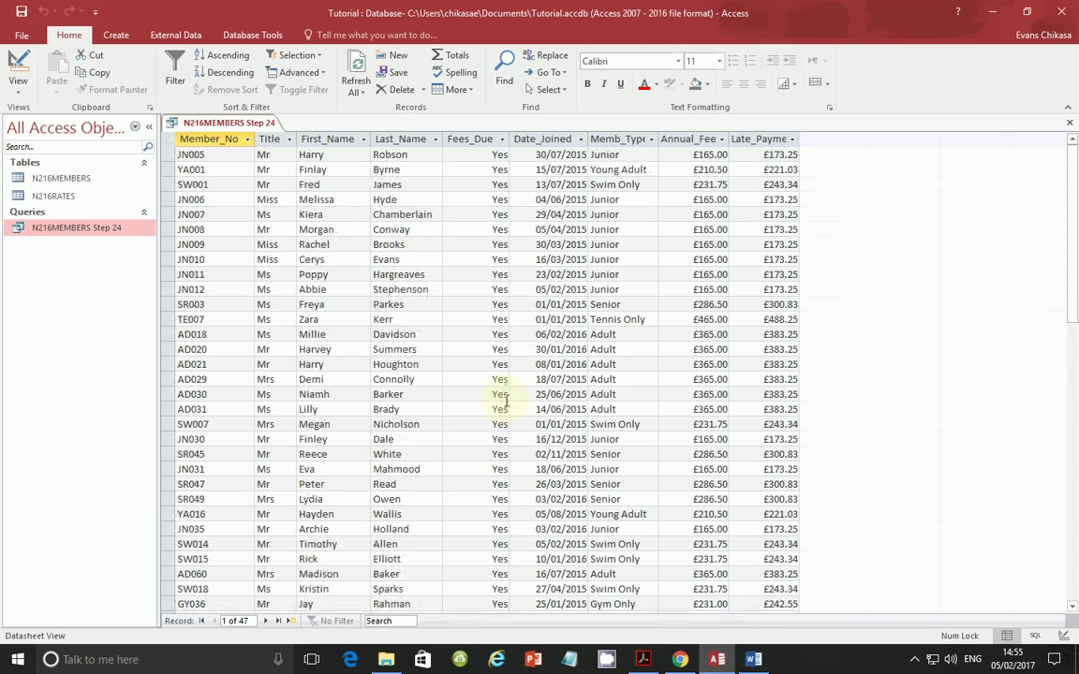
scroll(506, 401, down, 4)
scroll(506, 401, up, 5)
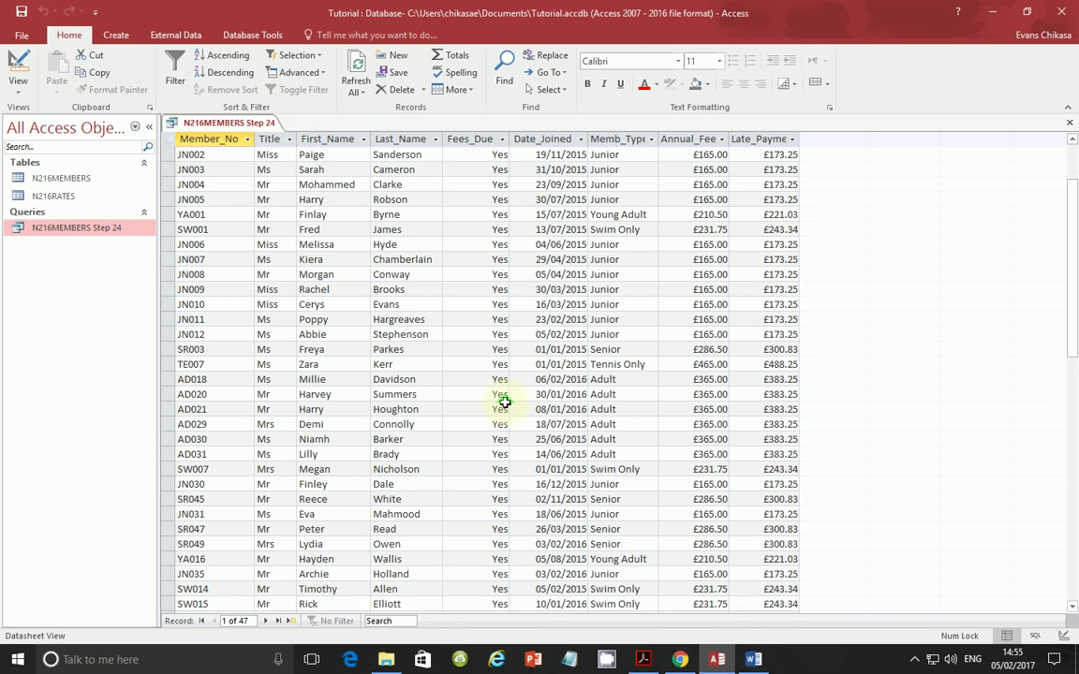
scroll(505, 401, up, 2)
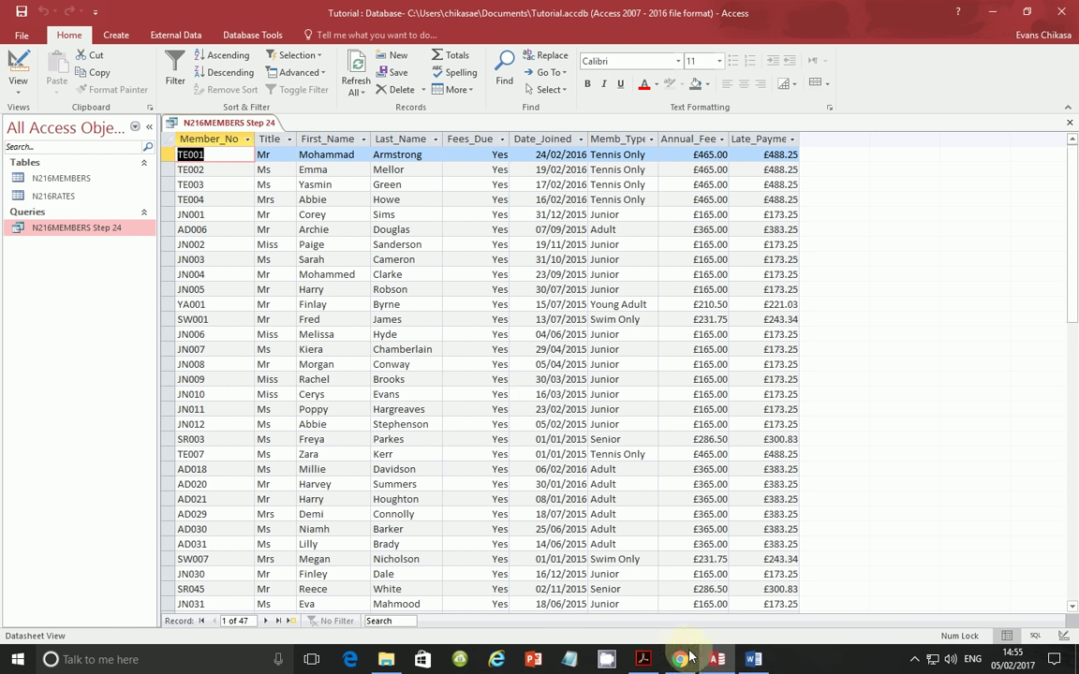
- Reopen the Step 24 query in Design View and go back to the exam PDF
right_click(82, 230)
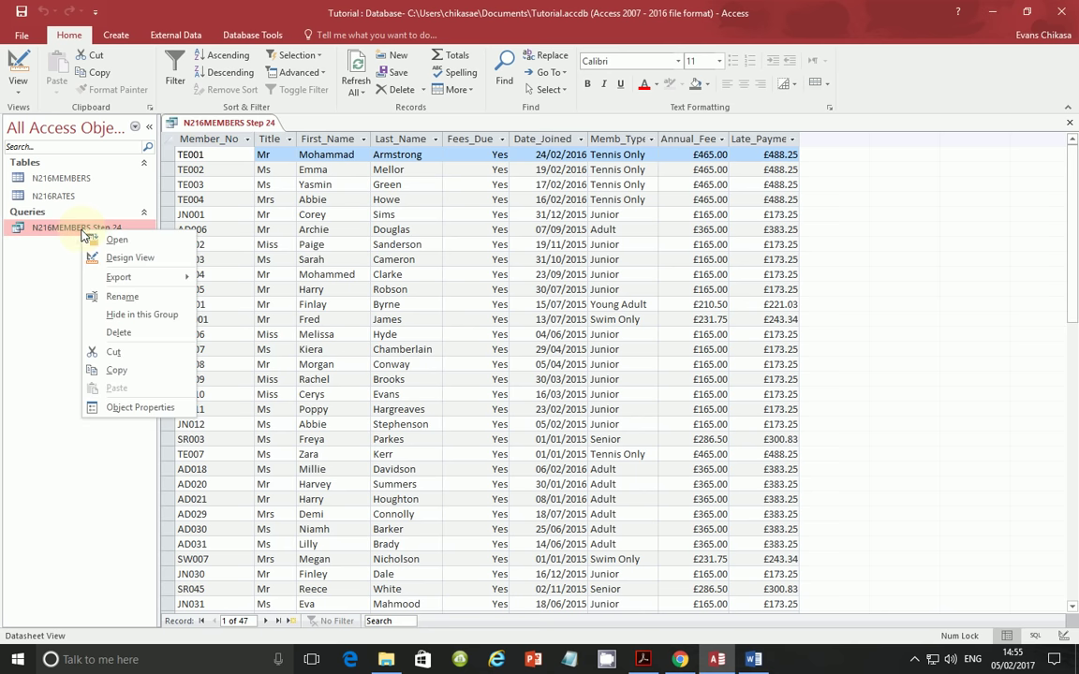
click(124, 258)
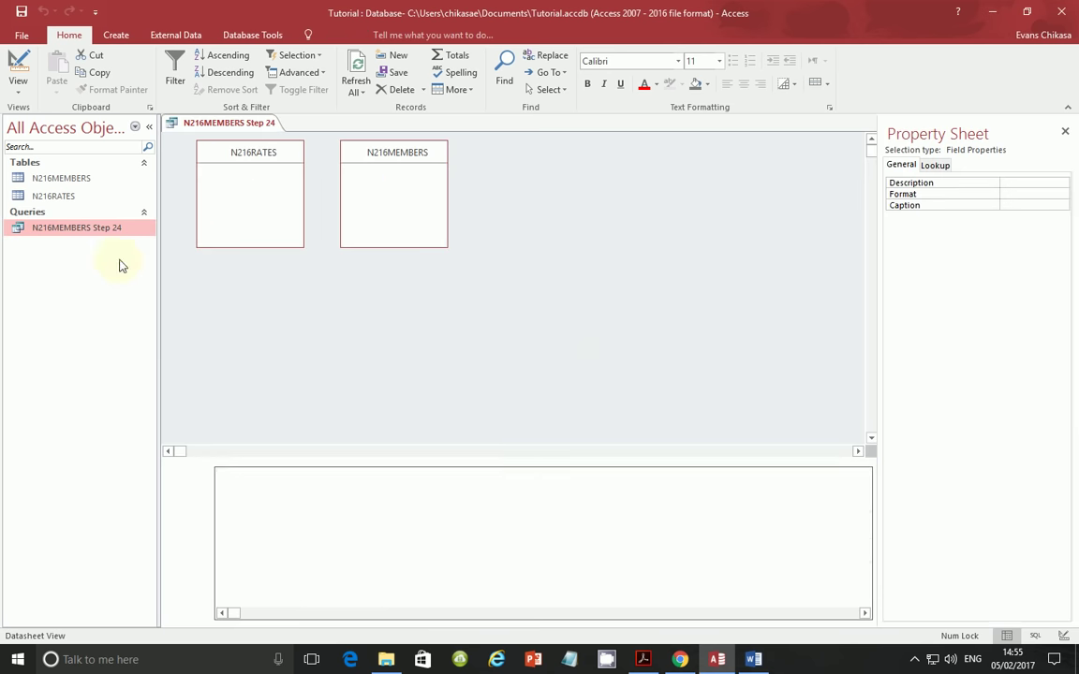
click(646, 660)
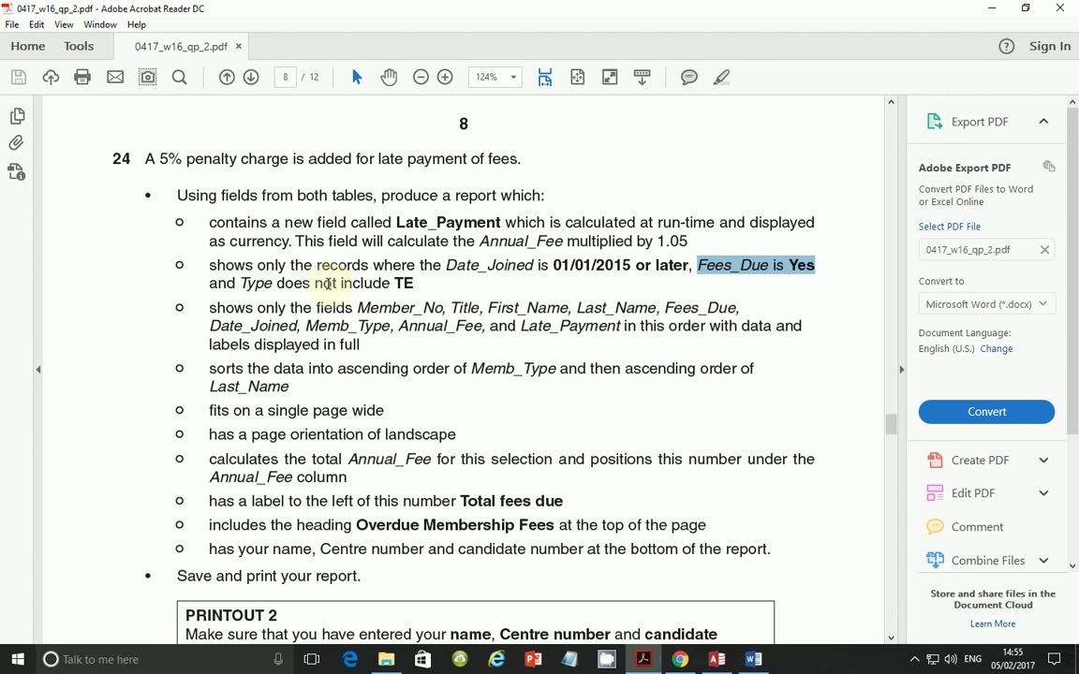
- Highlight the 'Type does not include TE' requirement, then return to the Access query design
drag(239, 283, 420, 285)
click(394, 296)
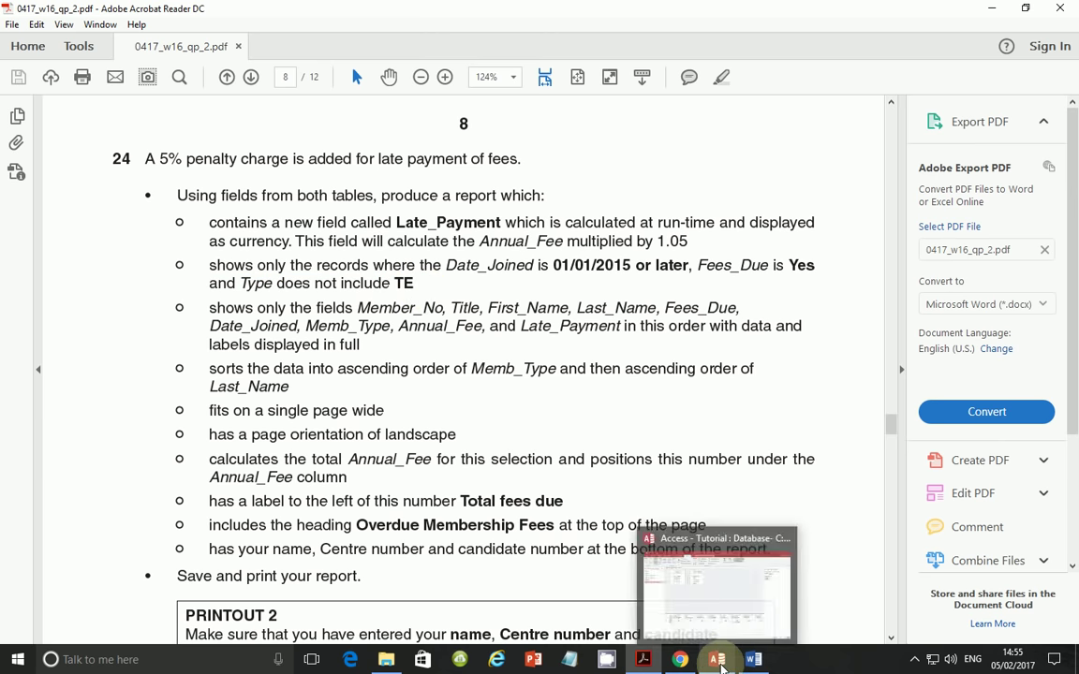
click(719, 661)
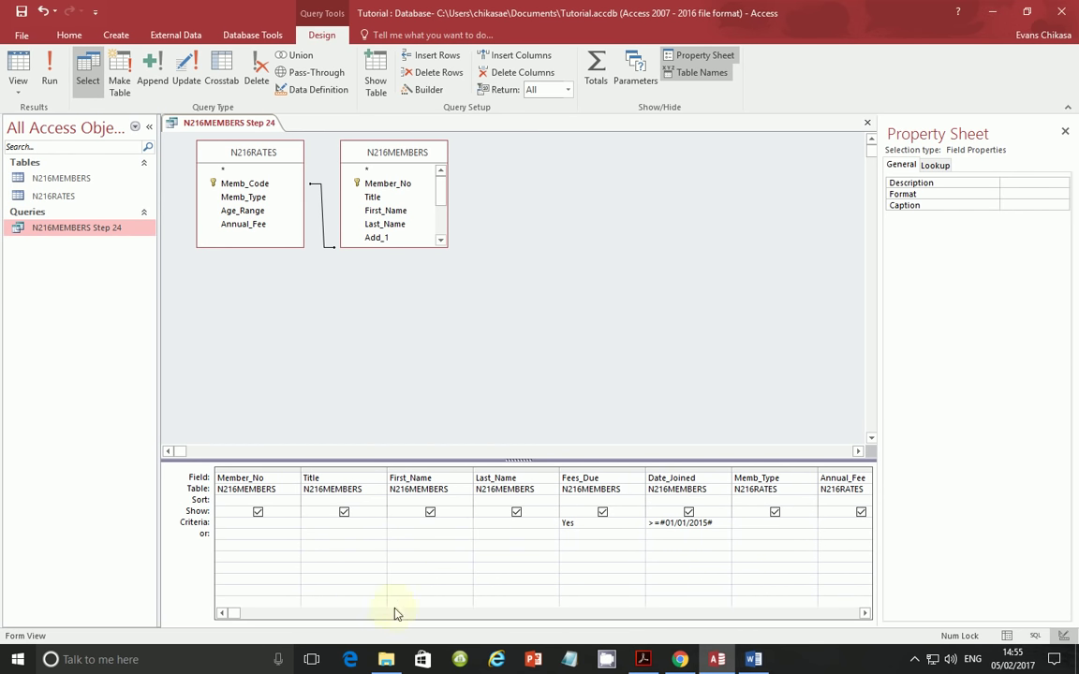
- Scroll the query design grid right until the Late_Payment column shows
click(865, 614)
click(865, 615)
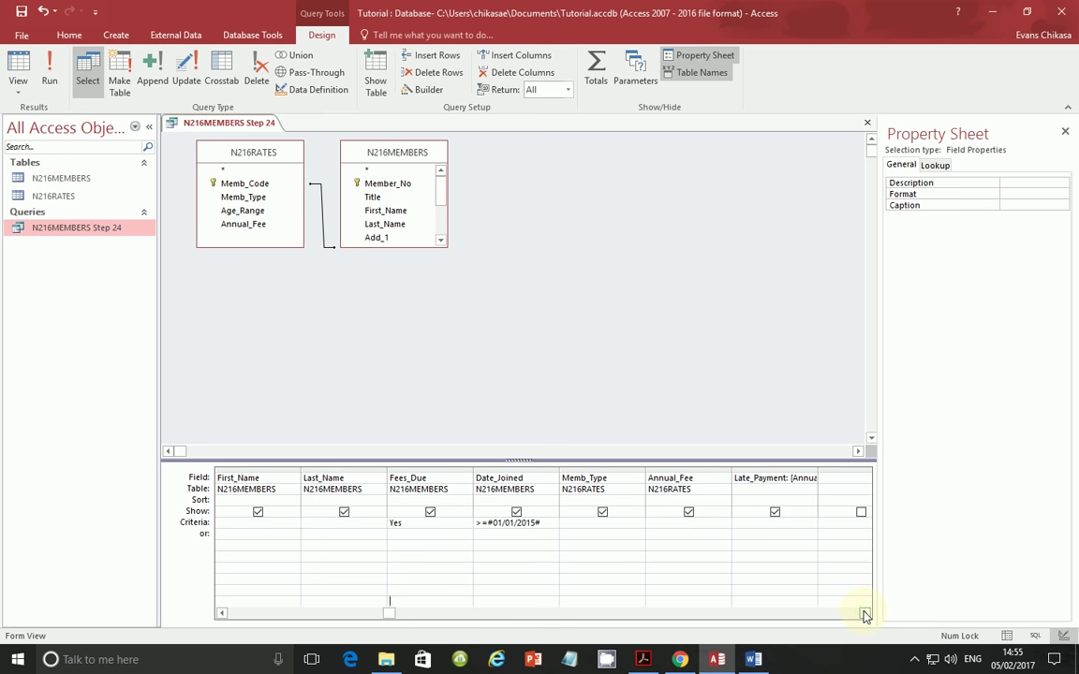
click(866, 614)
click(865, 615)
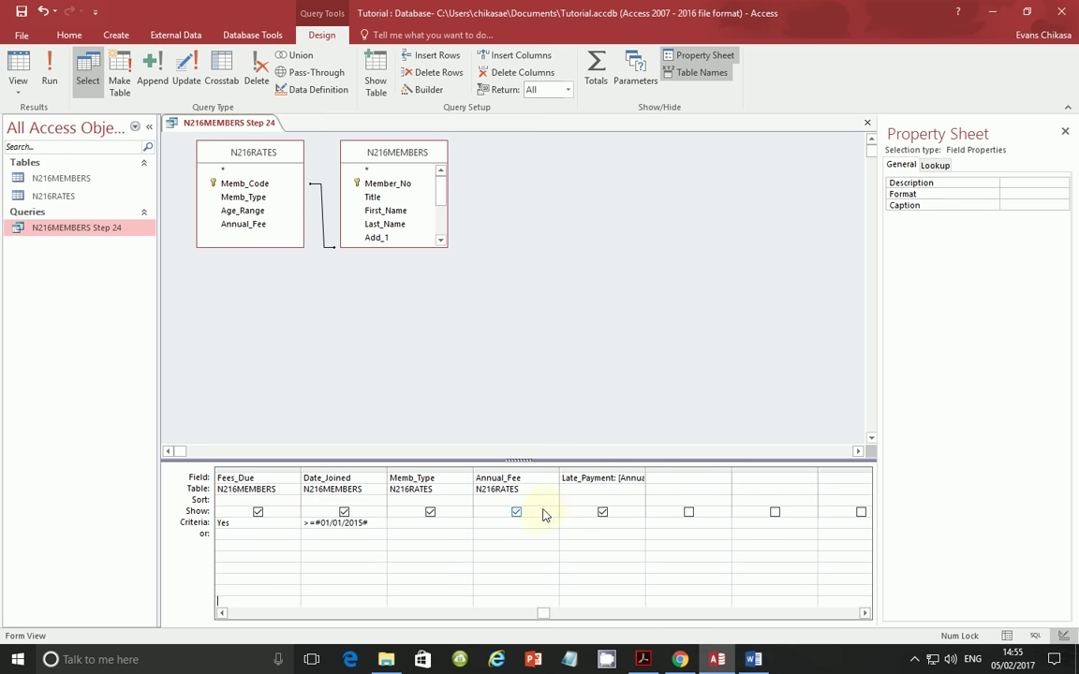
- Open the N216MEMBERS table and inspect the TE-type records in the Type column
double_click(58, 178)
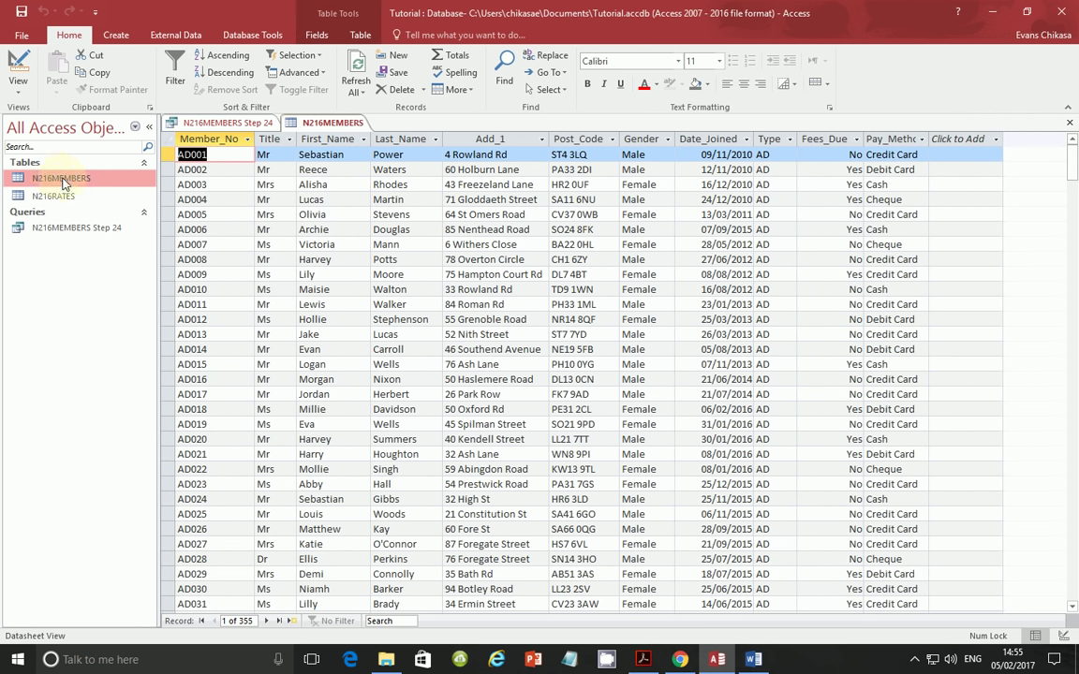
click(778, 137)
scroll(777, 294, down, 14)
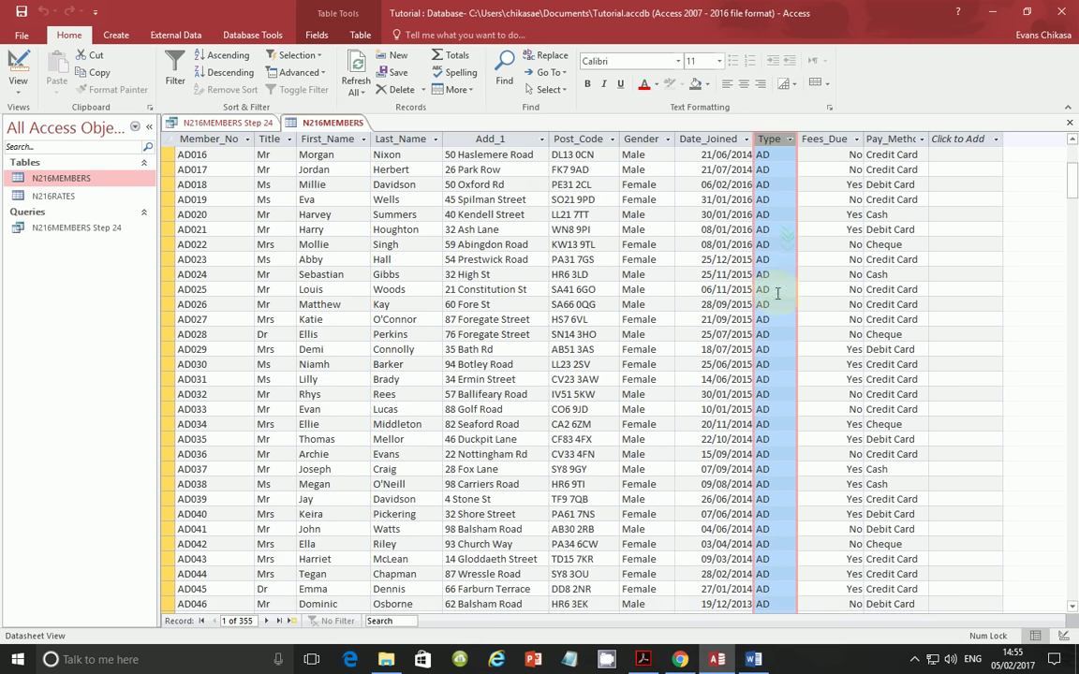
scroll(778, 305, down, 4)
scroll(794, 289, down, 16)
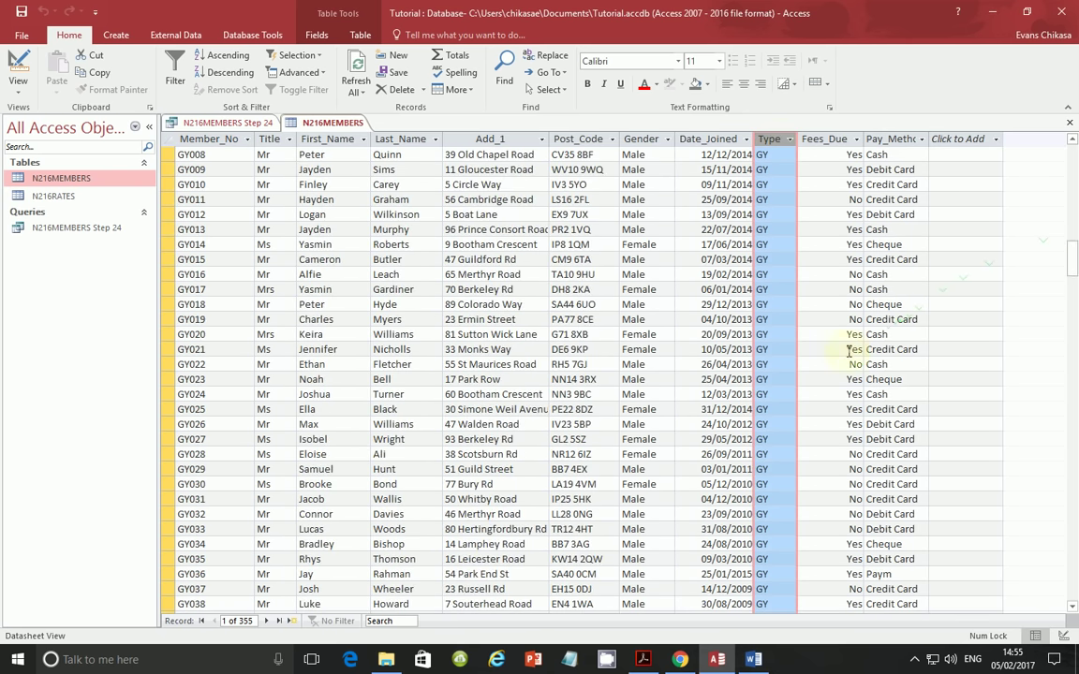
scroll(789, 376, down, 20)
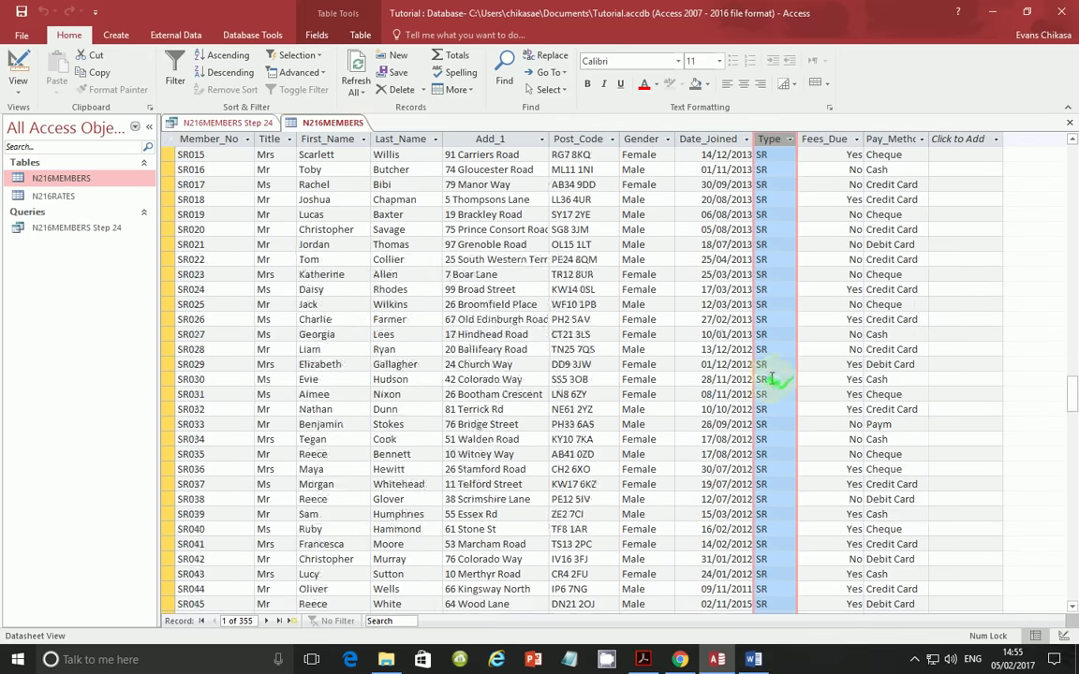
scroll(768, 376, down, 20)
scroll(766, 379, up, 5)
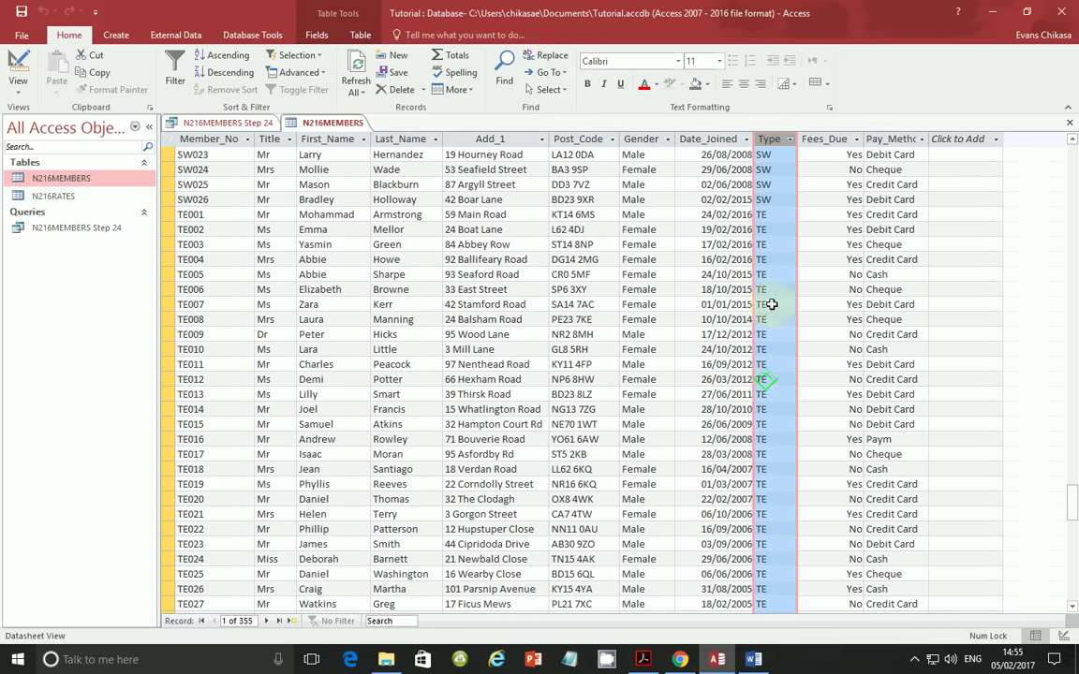
click(778, 214)
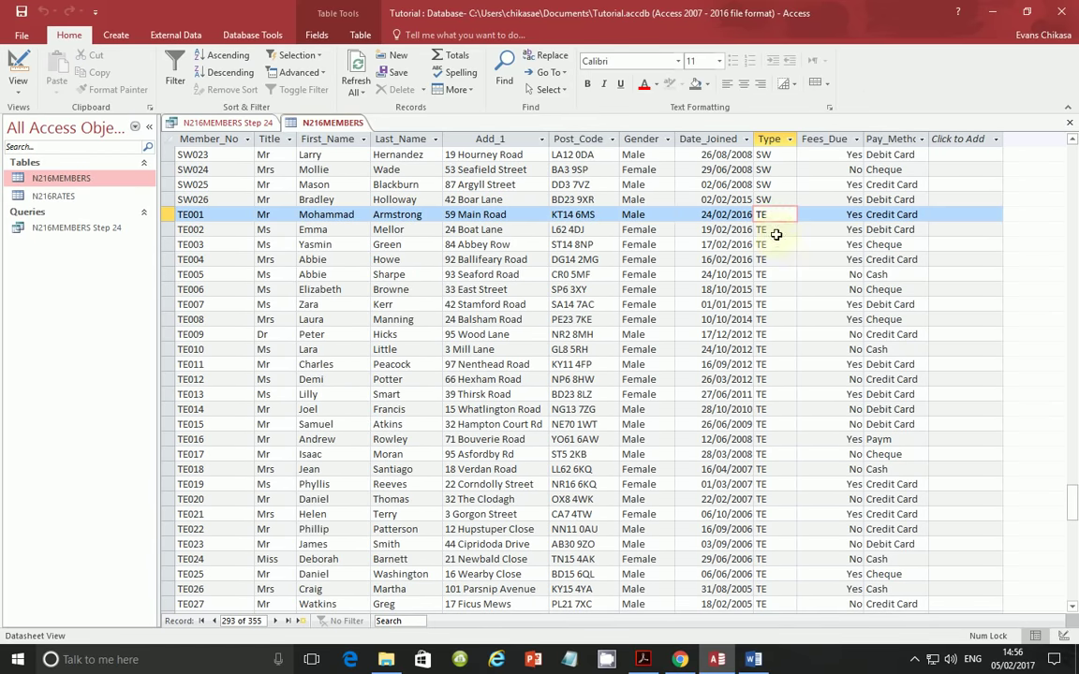
click(776, 231)
click(777, 261)
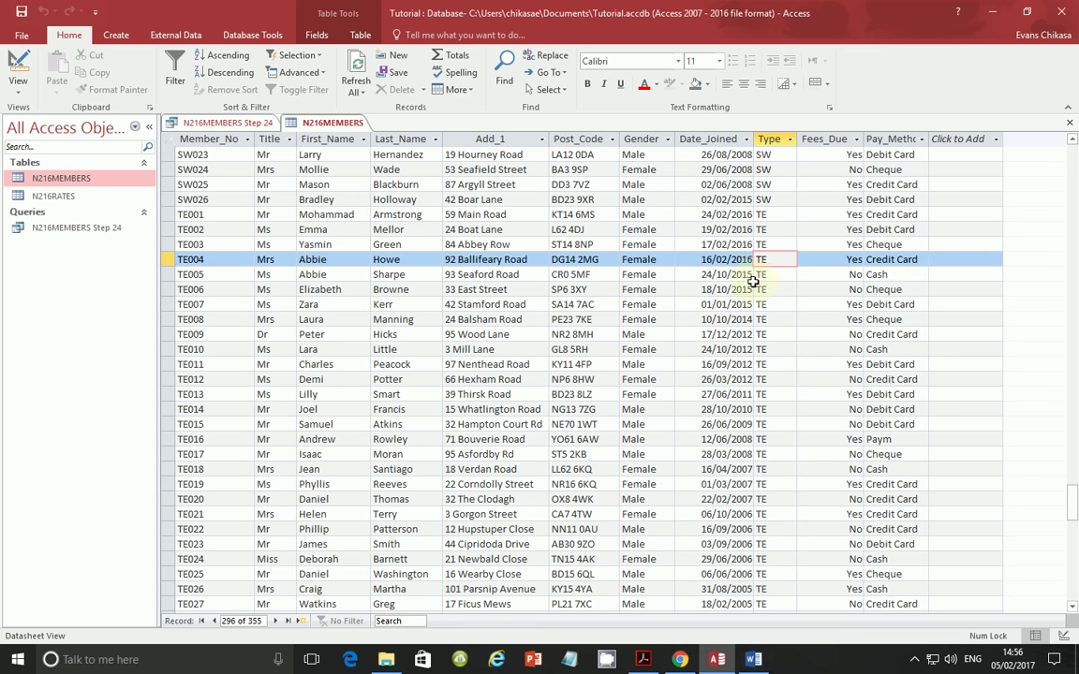
double_click(53, 227)
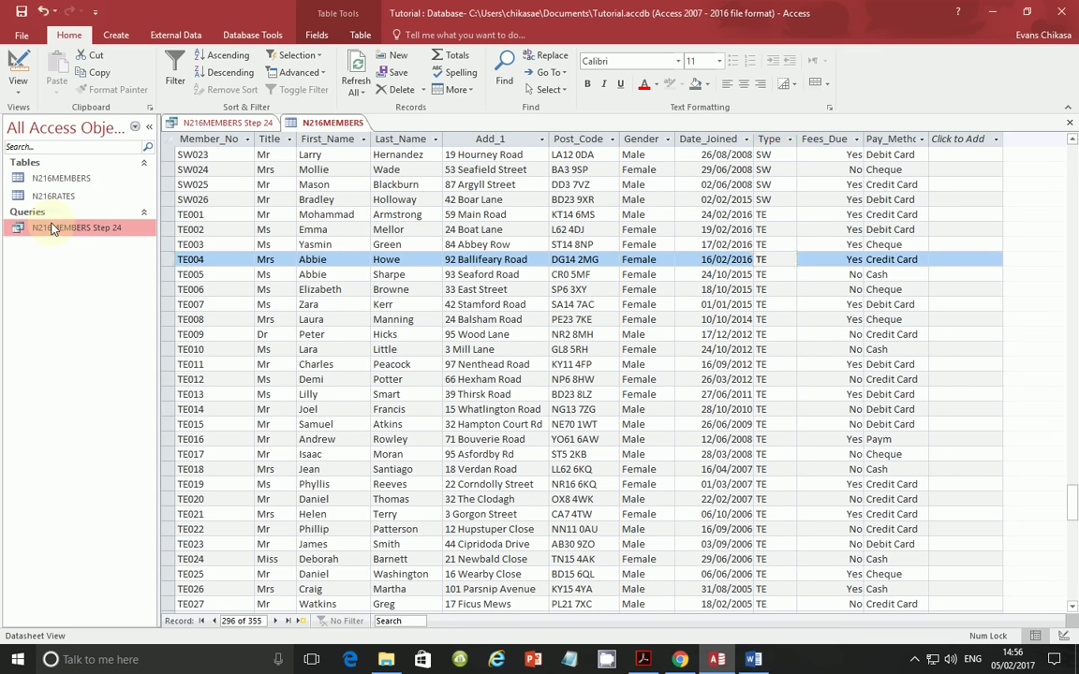
- Add the Type field with a Not 'TE' criterion and run the query, returning 42 records
right_click(114, 234)
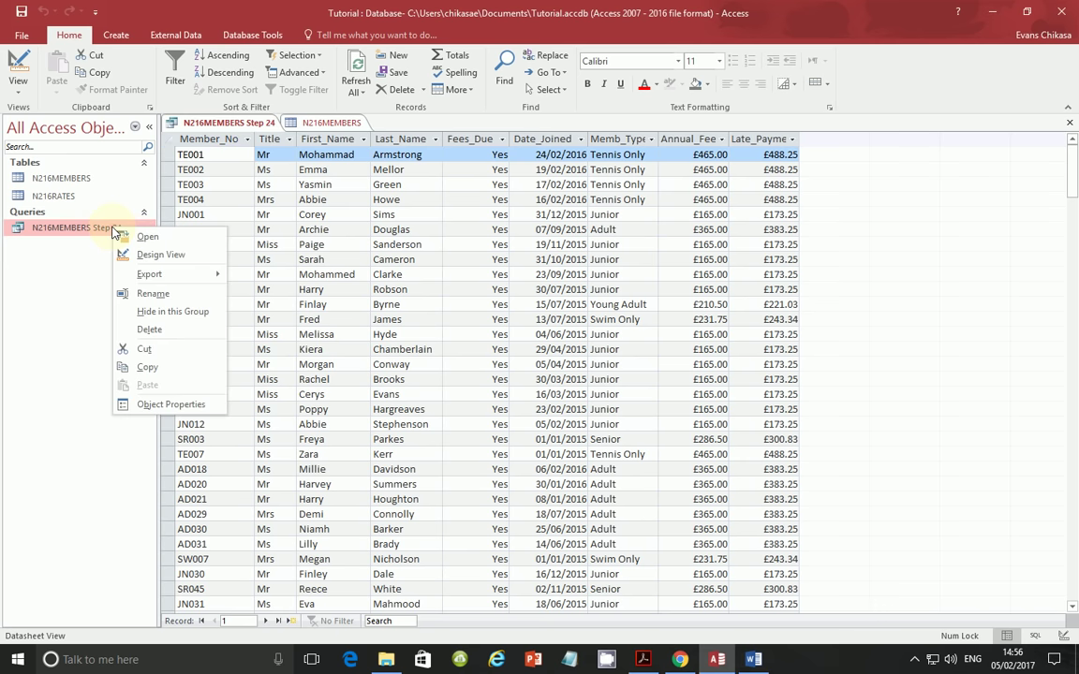
click(149, 253)
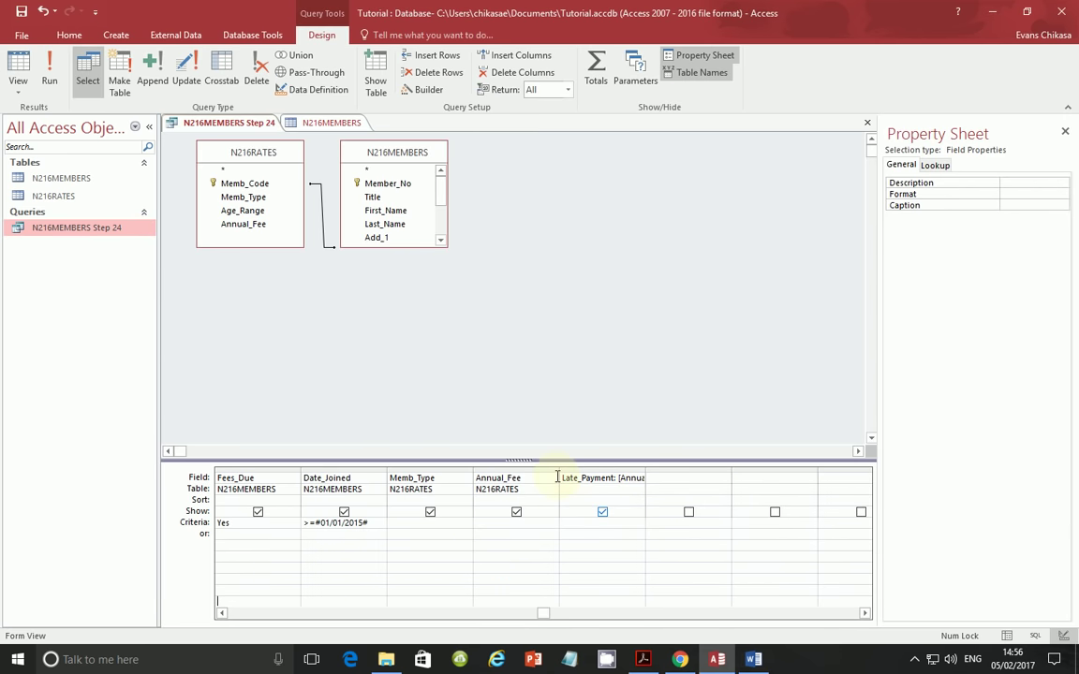
click(636, 464)
click(724, 479)
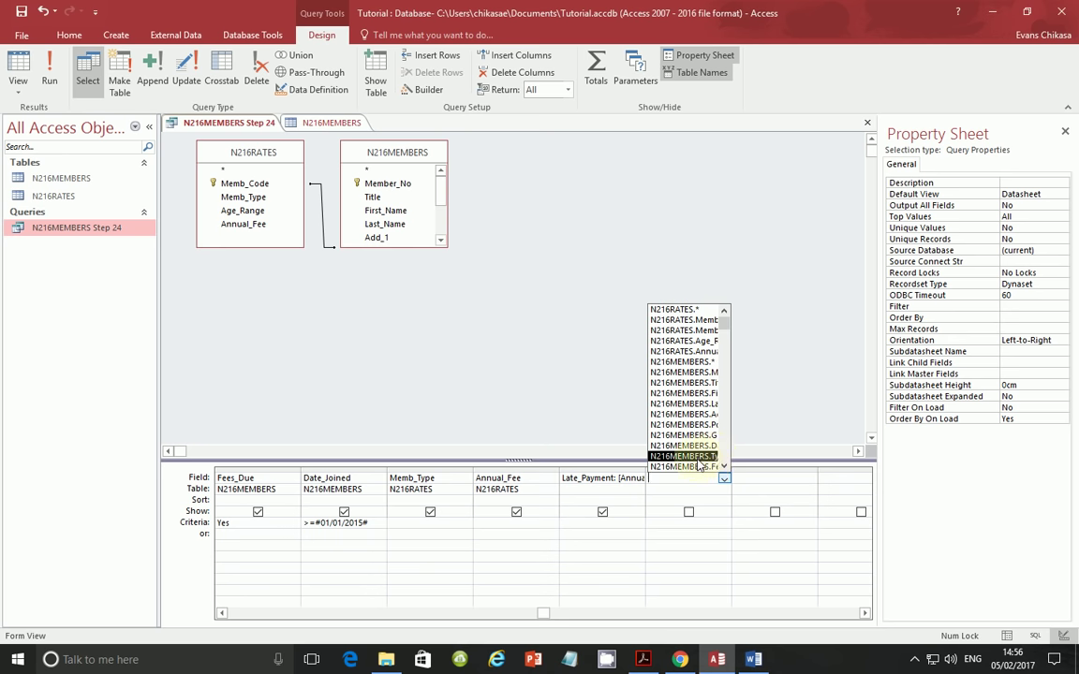
click(697, 457)
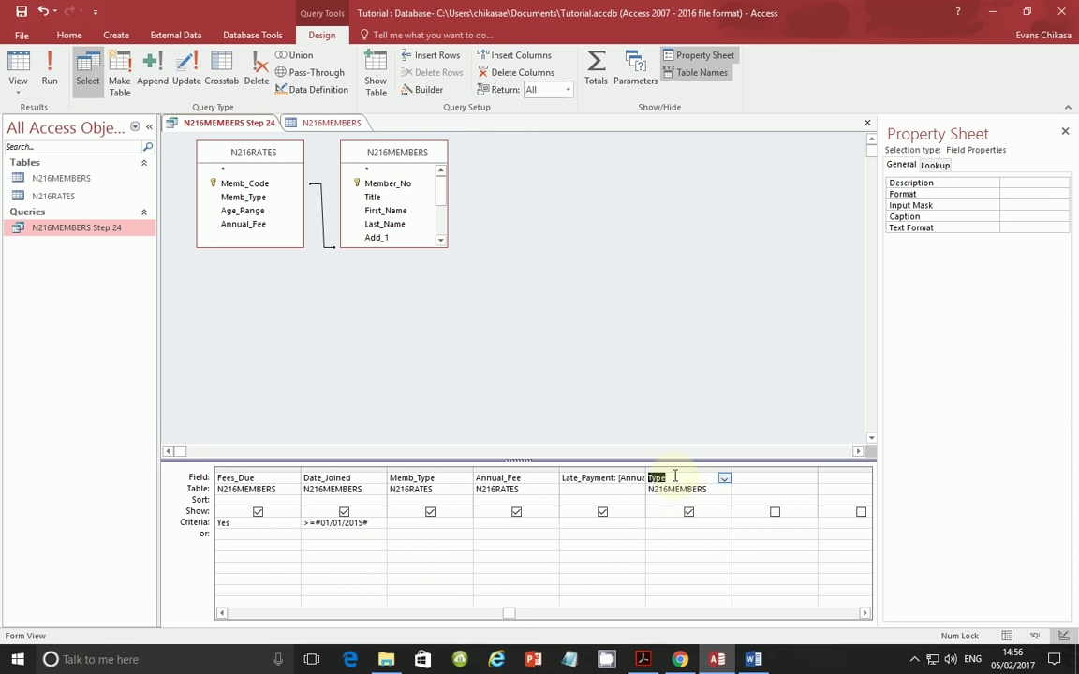
click(693, 529)
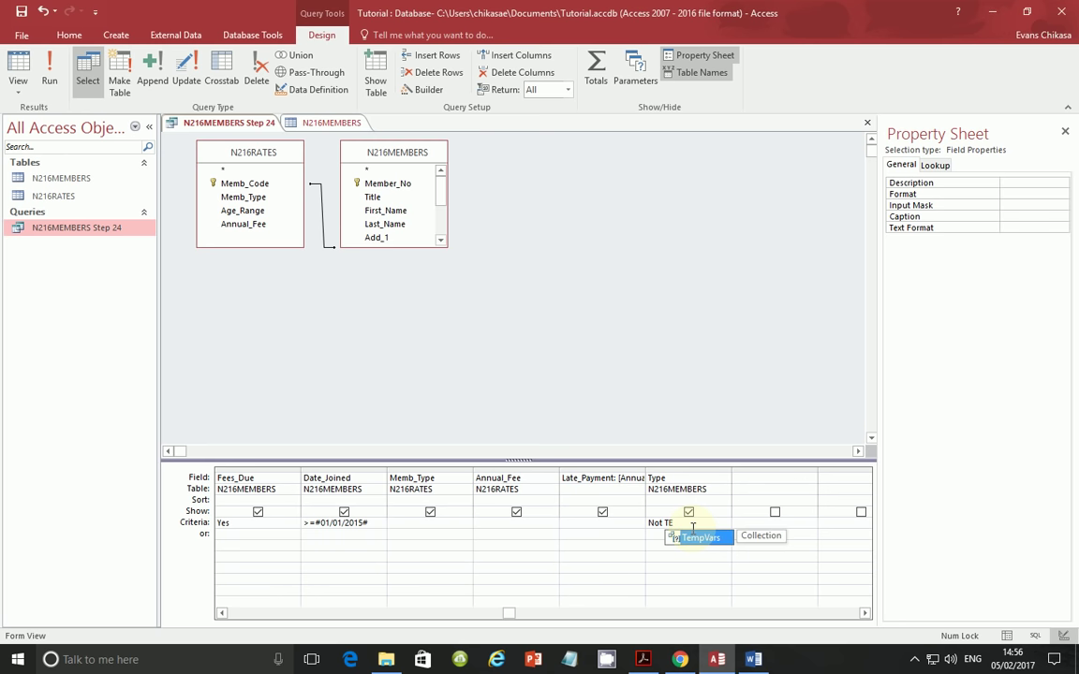
click(677, 573)
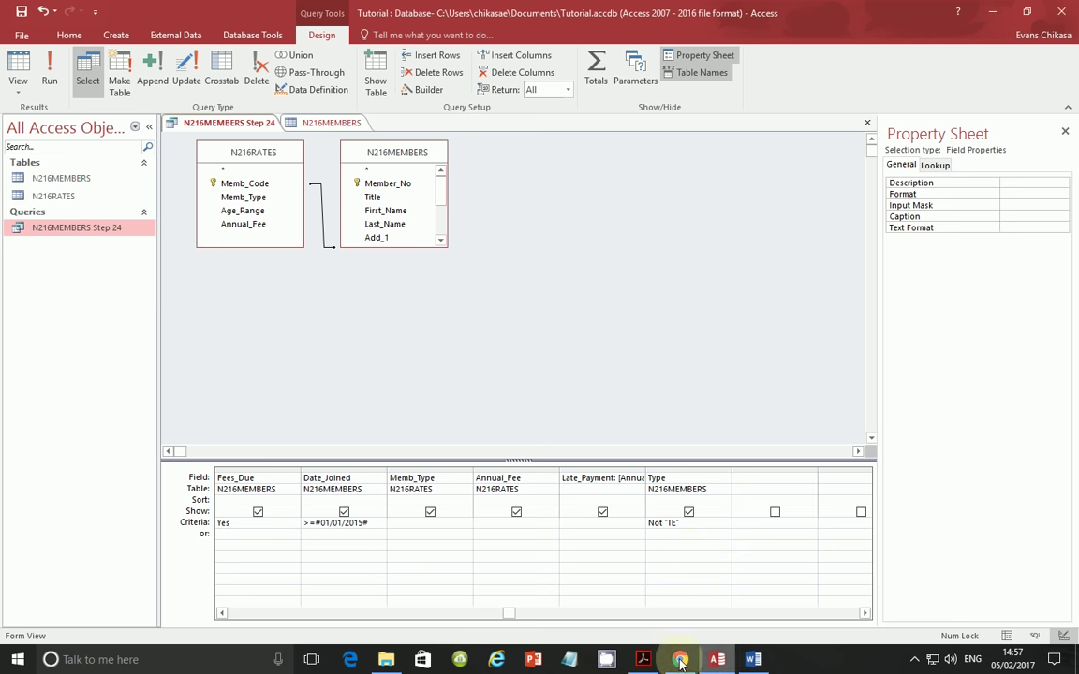
click(49, 66)
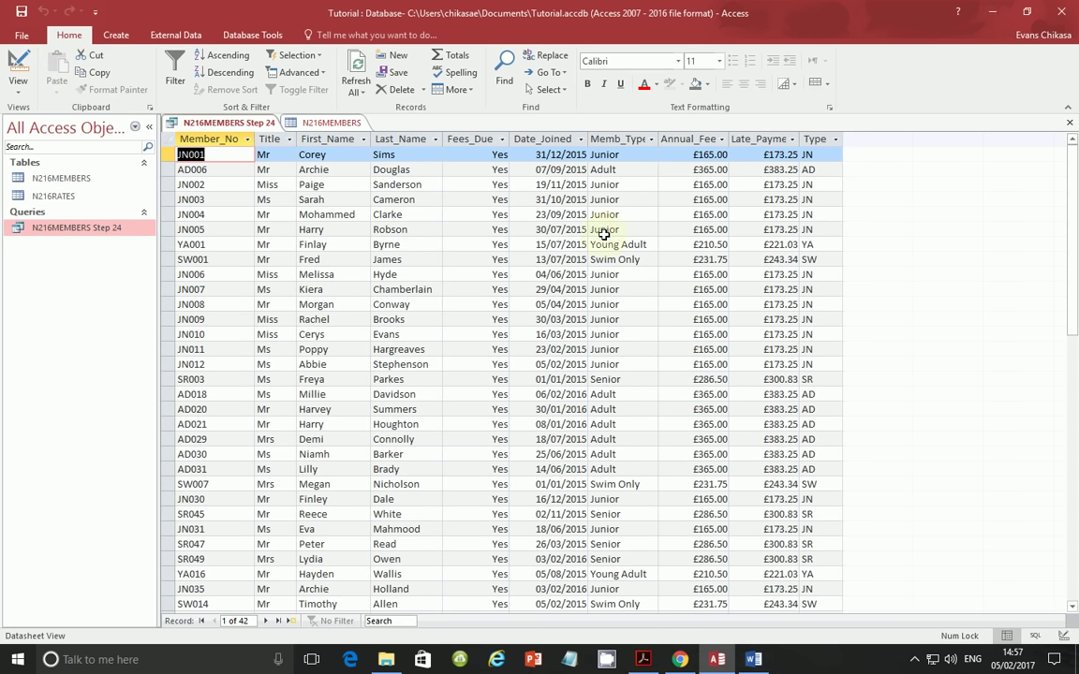
- Scroll through the 42 non-TE query results, then switch to the question paper PDF
scroll(480, 253, down, 3)
scroll(481, 255, down, 4)
scroll(481, 281, up, 5)
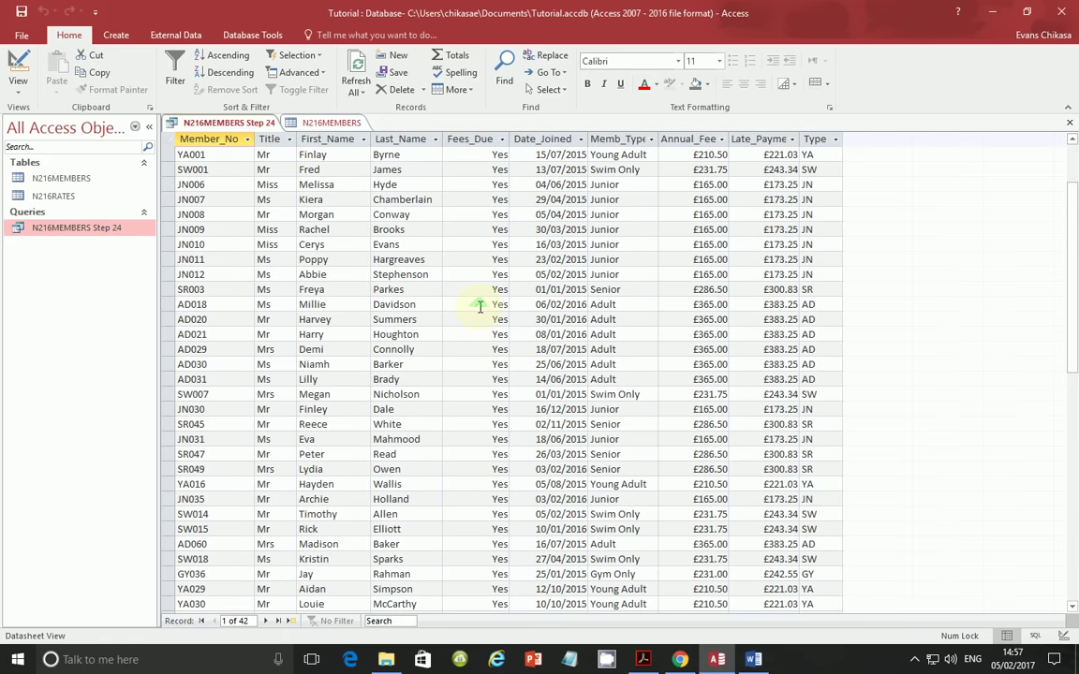
scroll(479, 307, up, 2)
scroll(479, 307, down, 5)
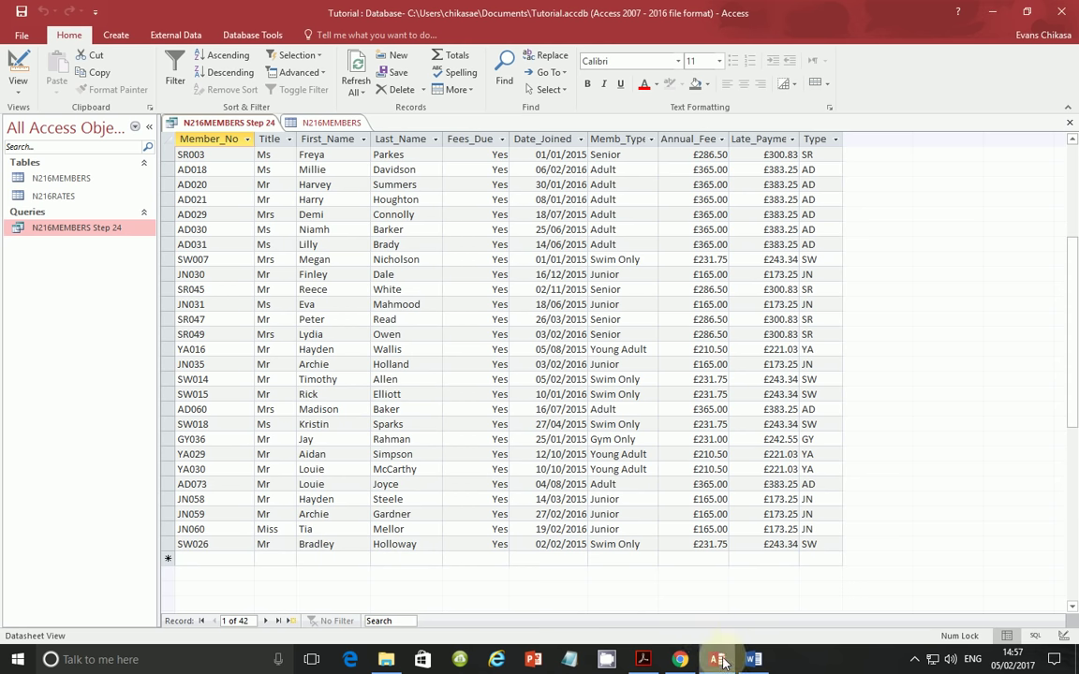
key(alt+Tab)
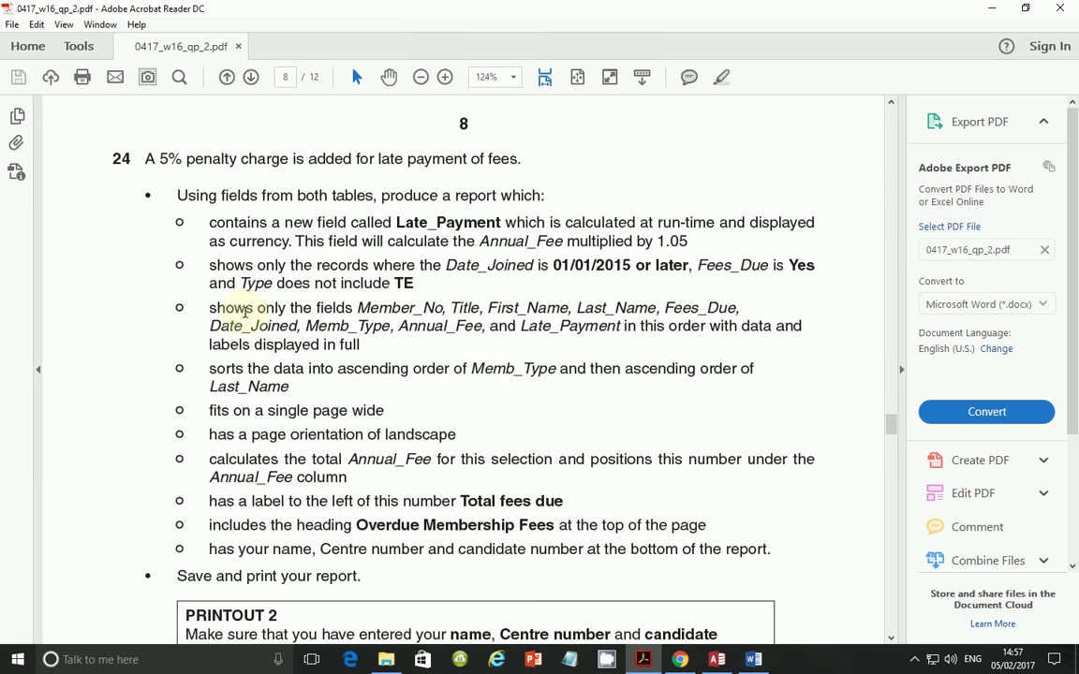
- Highlight question 24's required field-order line, then return to the Access query results
drag(214, 308, 378, 334)
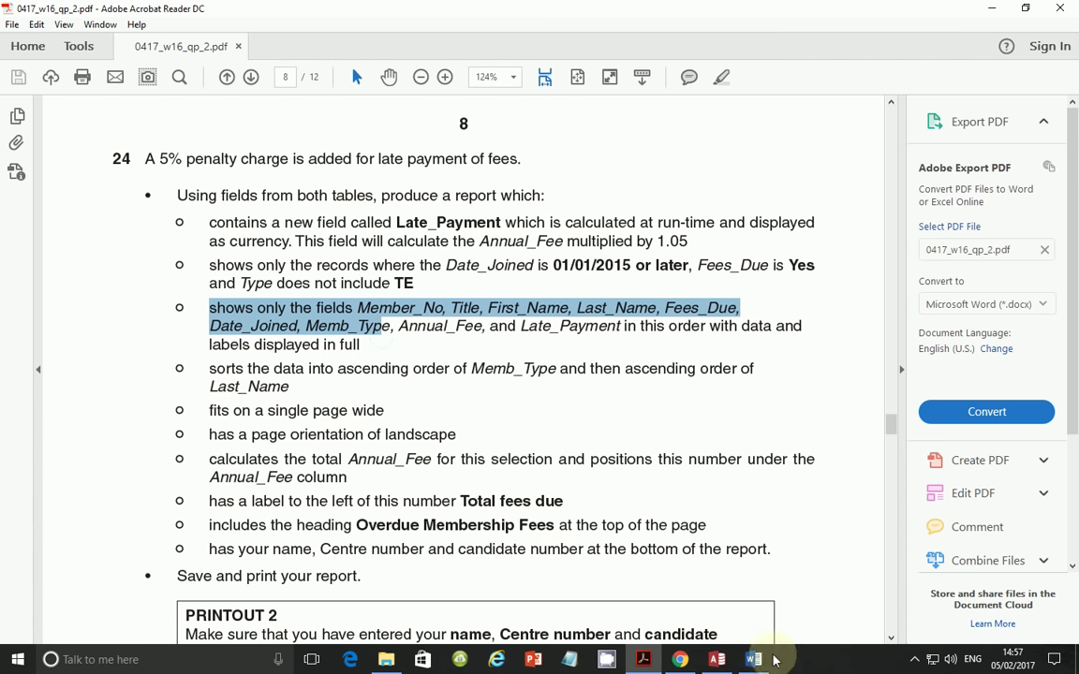
mouse_move(717, 661)
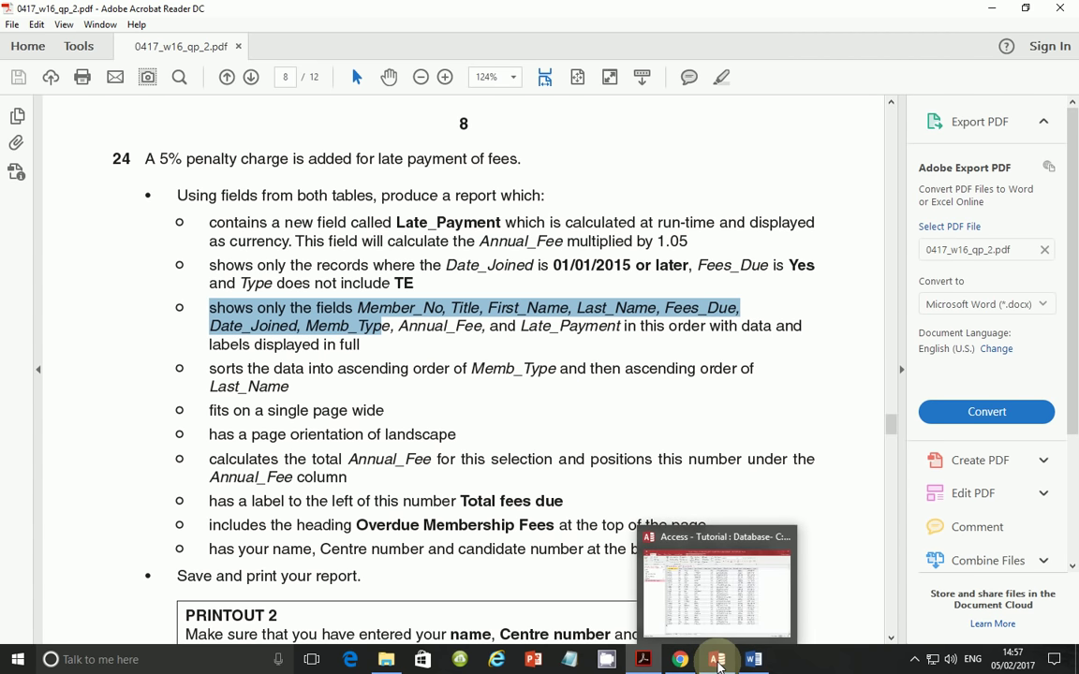
click(717, 662)
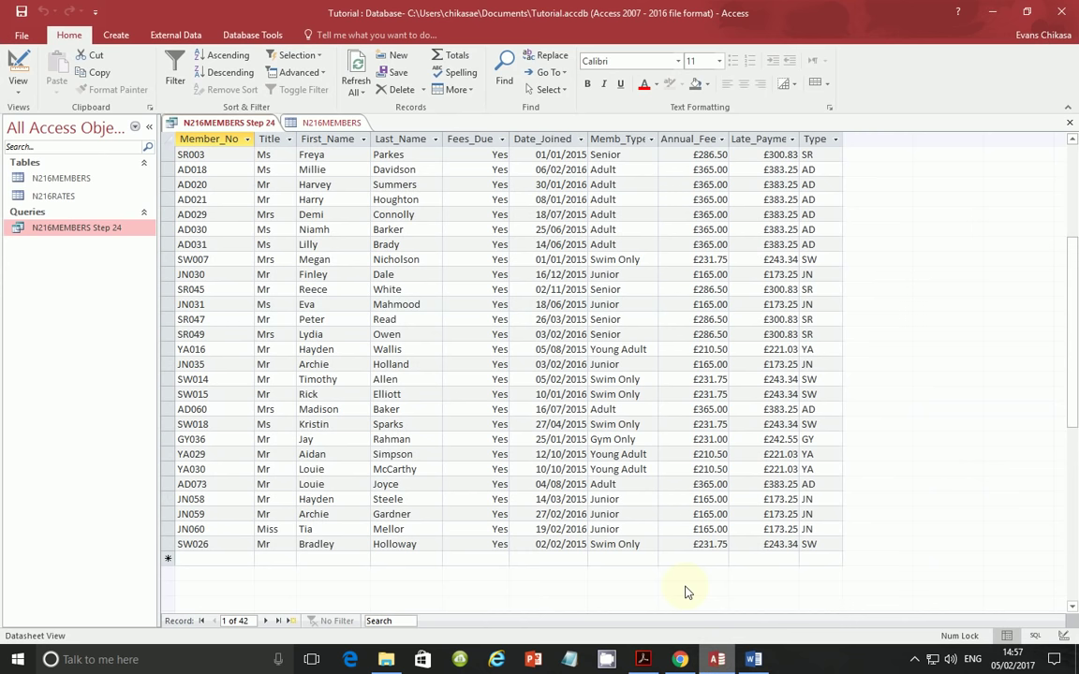
- Reopen the Step 24 query in Design View and scroll its grid back to the left
right_click(100, 225)
click(123, 252)
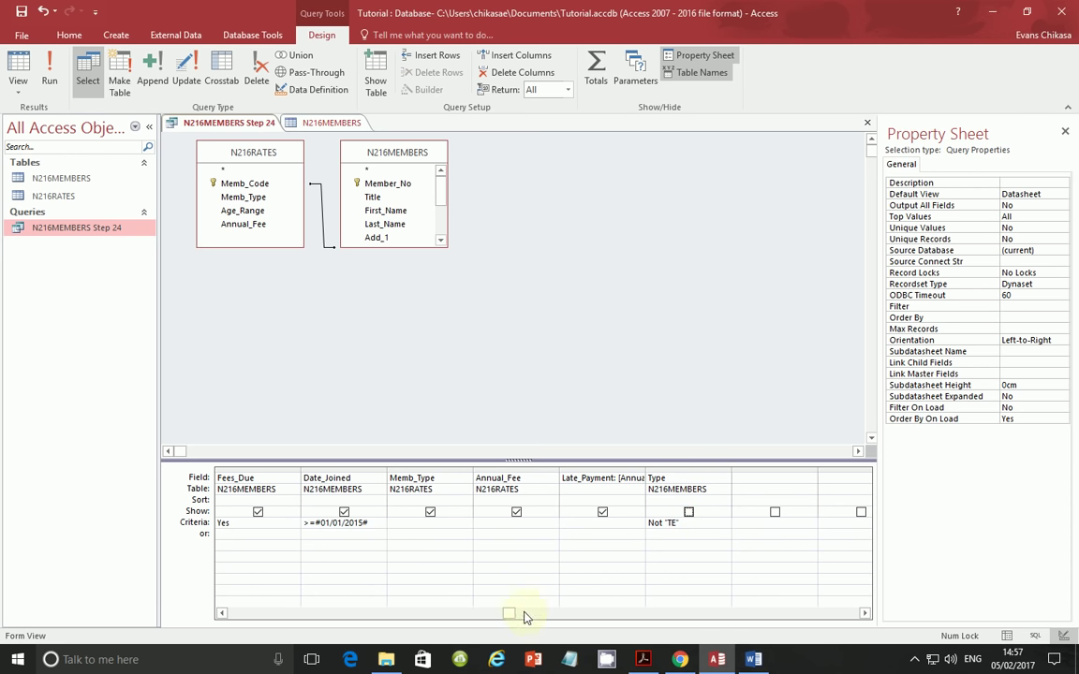
drag(506, 618, 237, 616)
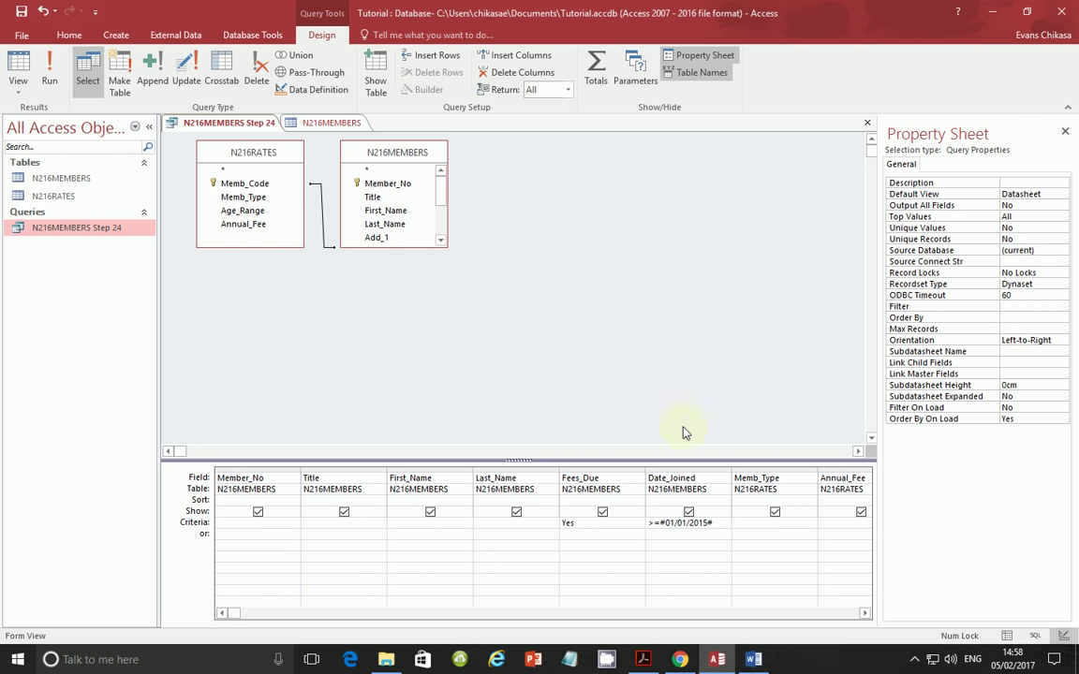
- Highlight the calculated field, criteria and Memb_Type-then-Last_Name sort requirements in the question paper
click(642, 660)
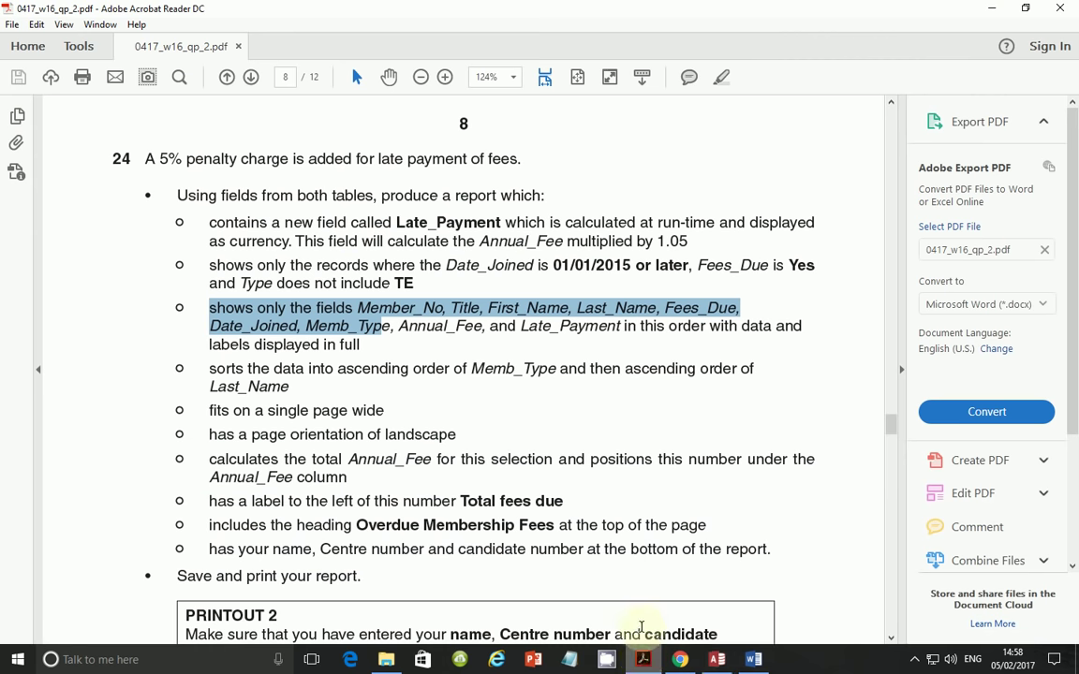
drag(209, 222, 600, 345)
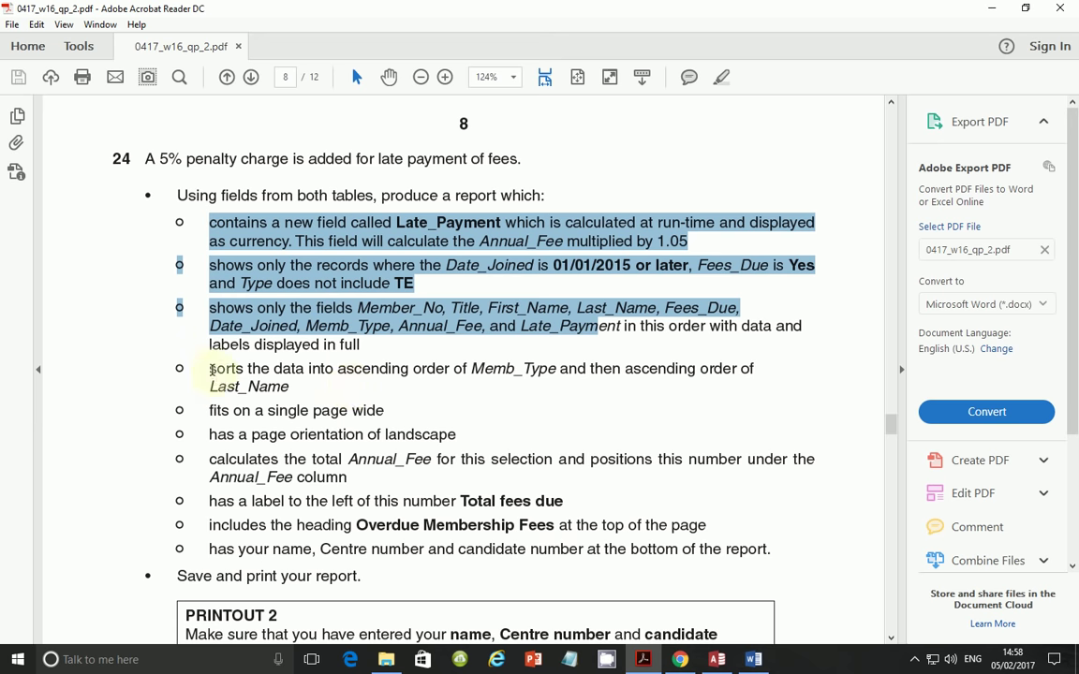
drag(210, 370, 291, 390)
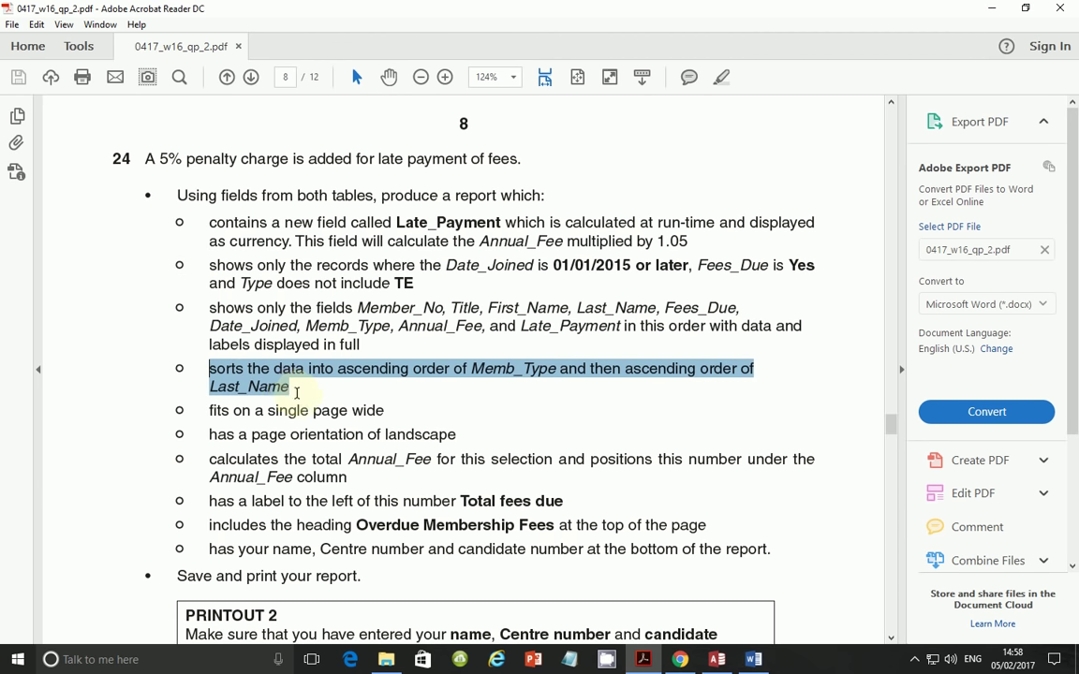
click(304, 435)
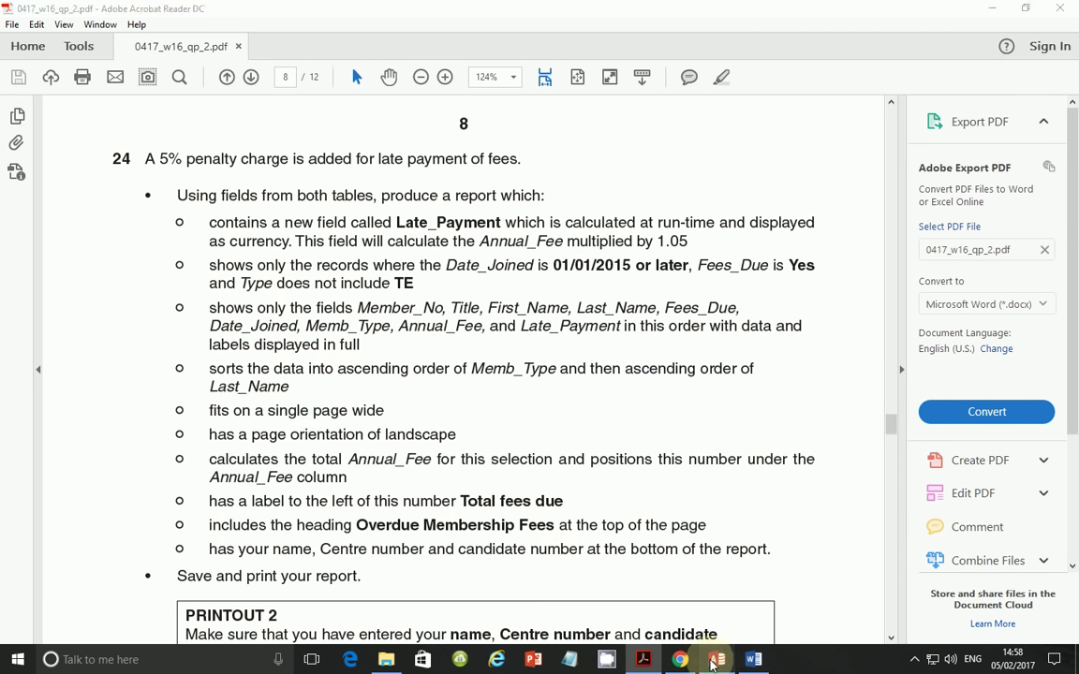
click(707, 661)
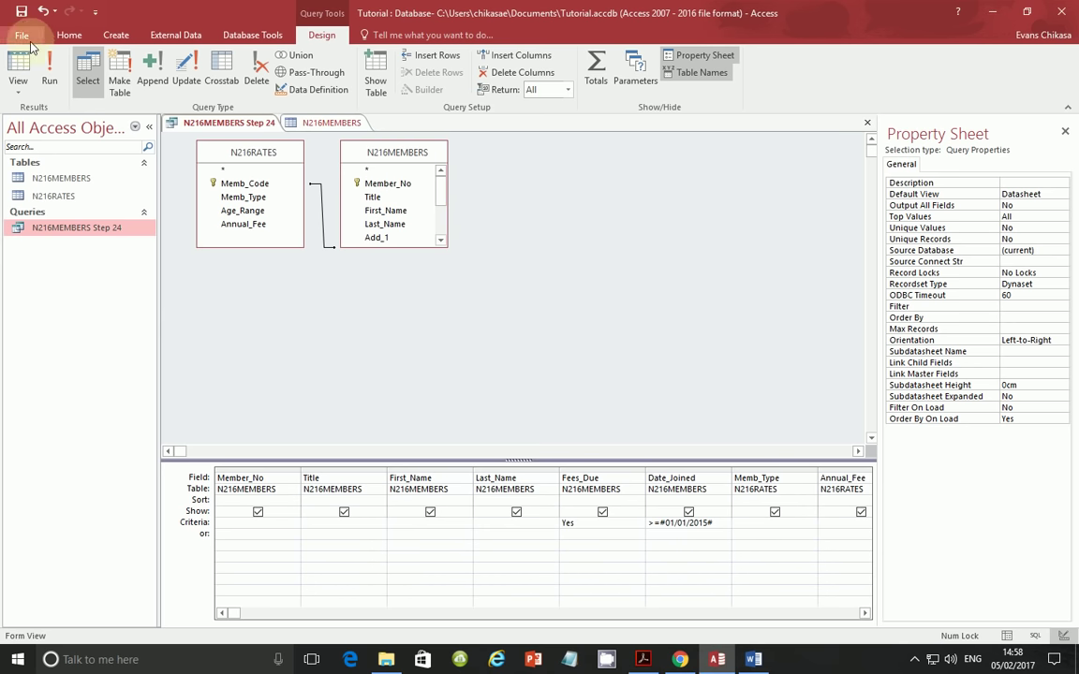
- Start a Report Wizard on the Step 24 query with all nine fields and no grouping
click(117, 35)
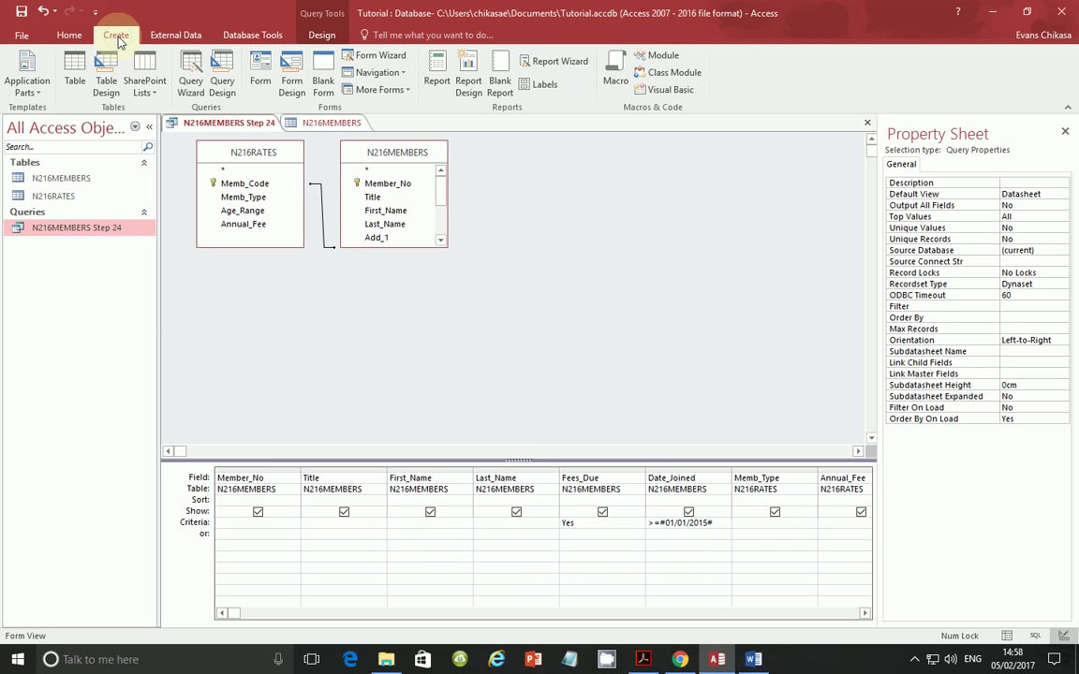
click(556, 66)
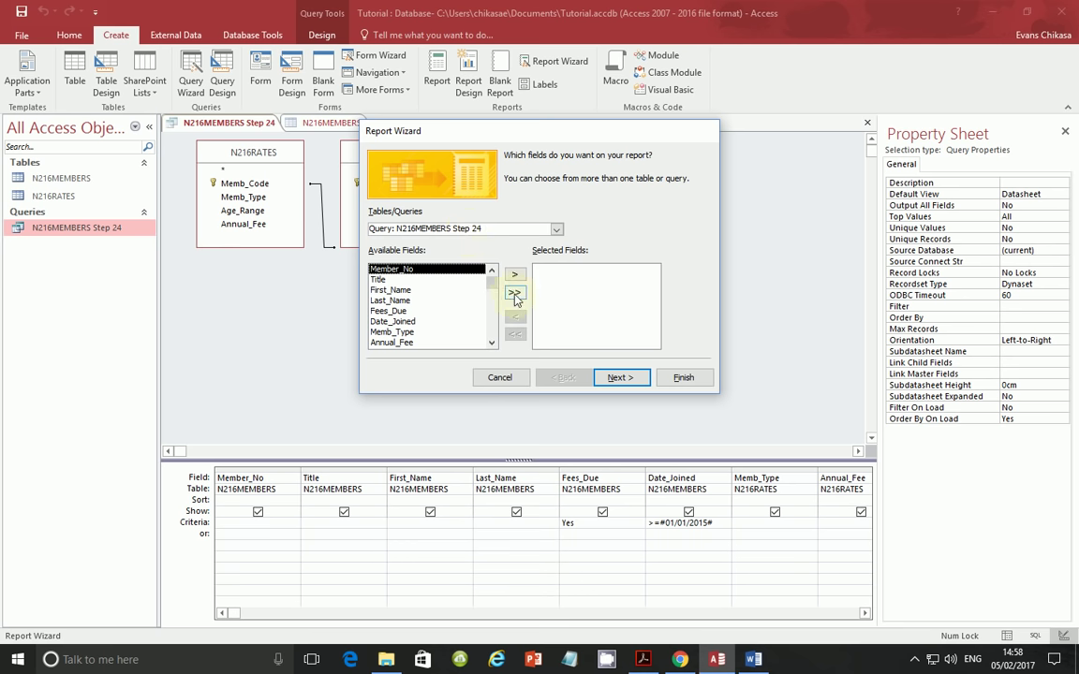
click(514, 294)
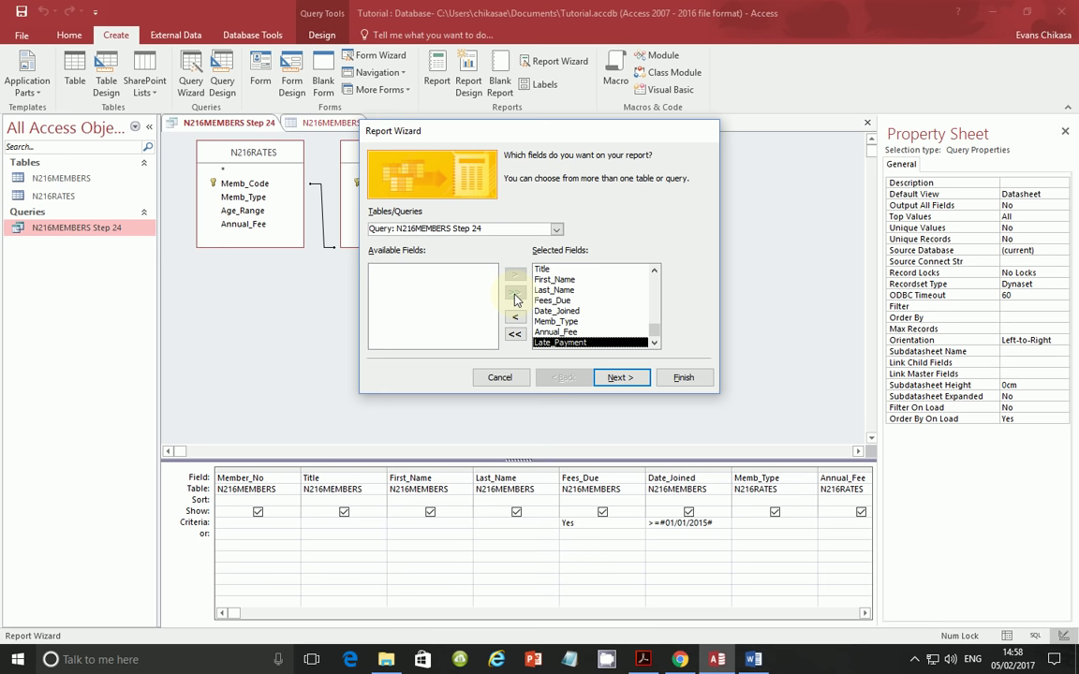
click(621, 378)
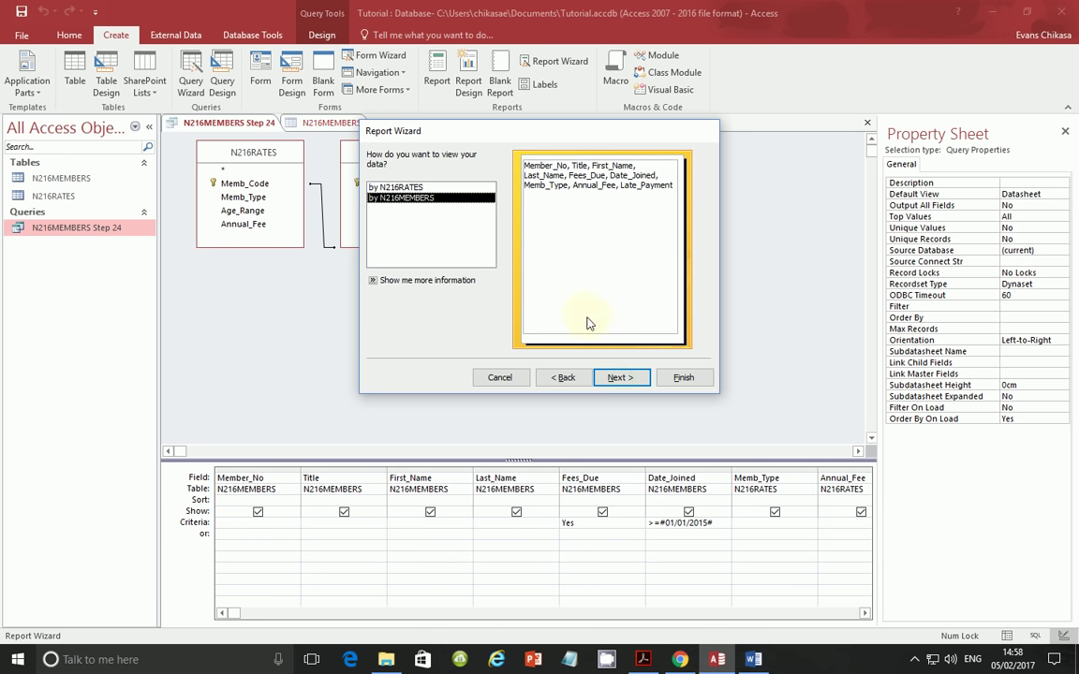
click(619, 381)
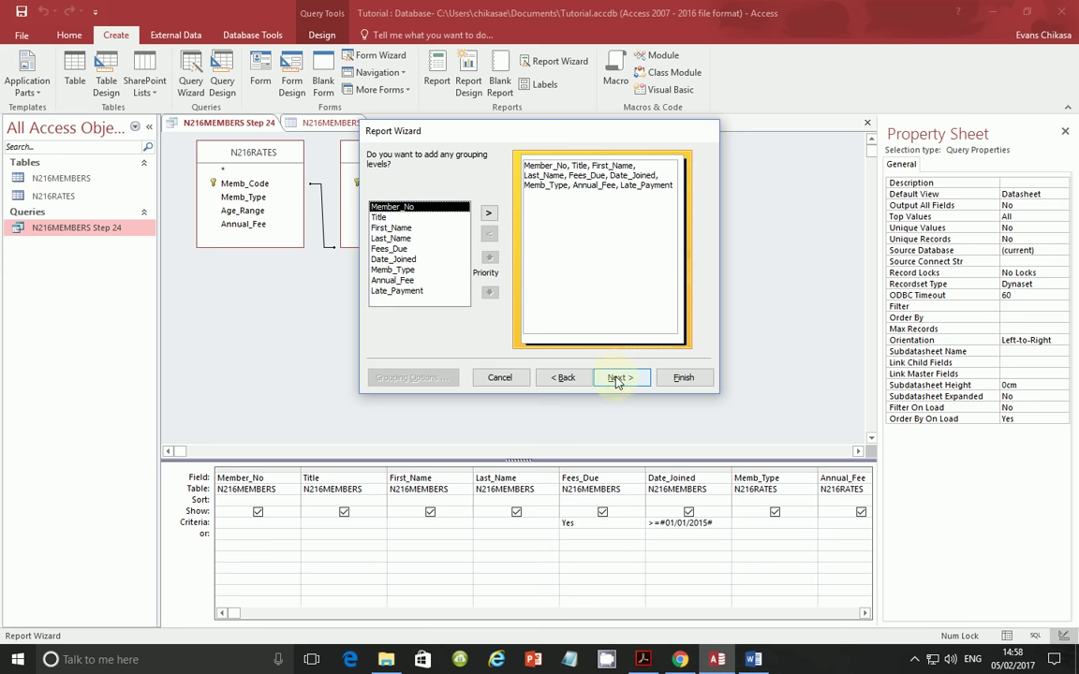
click(617, 379)
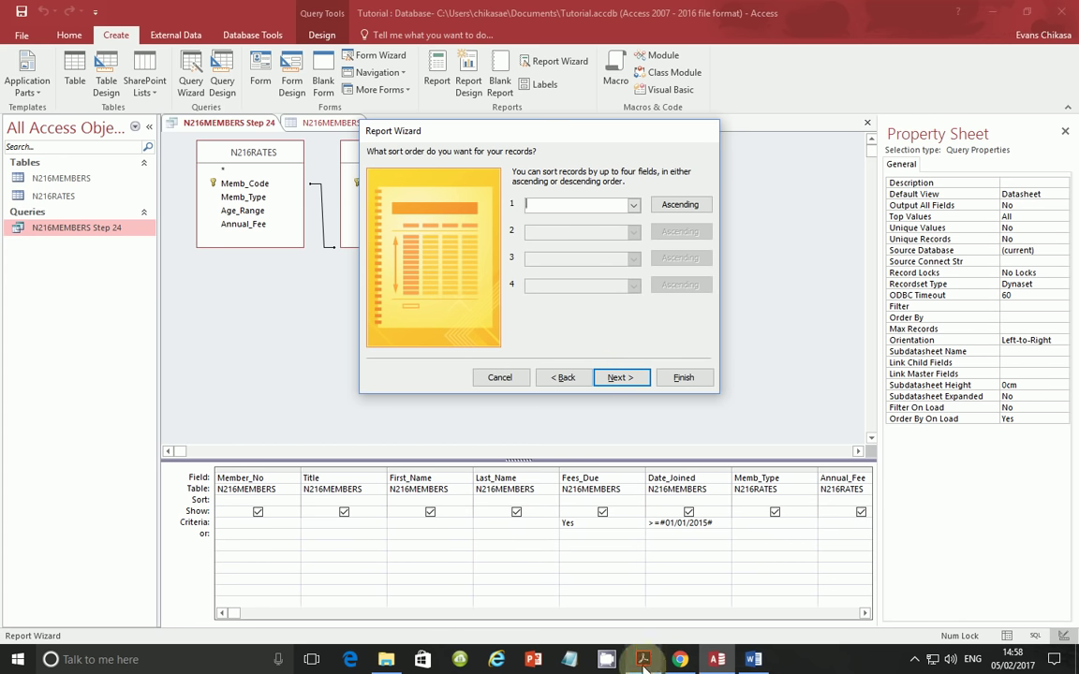
mouse_move(718, 663)
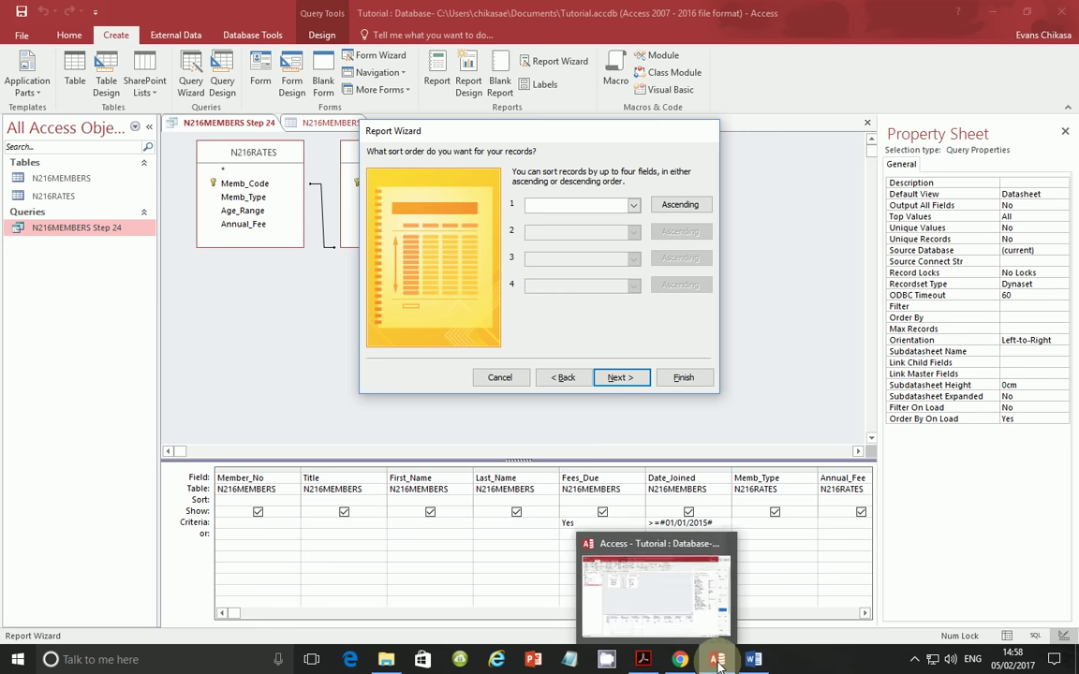
click(652, 660)
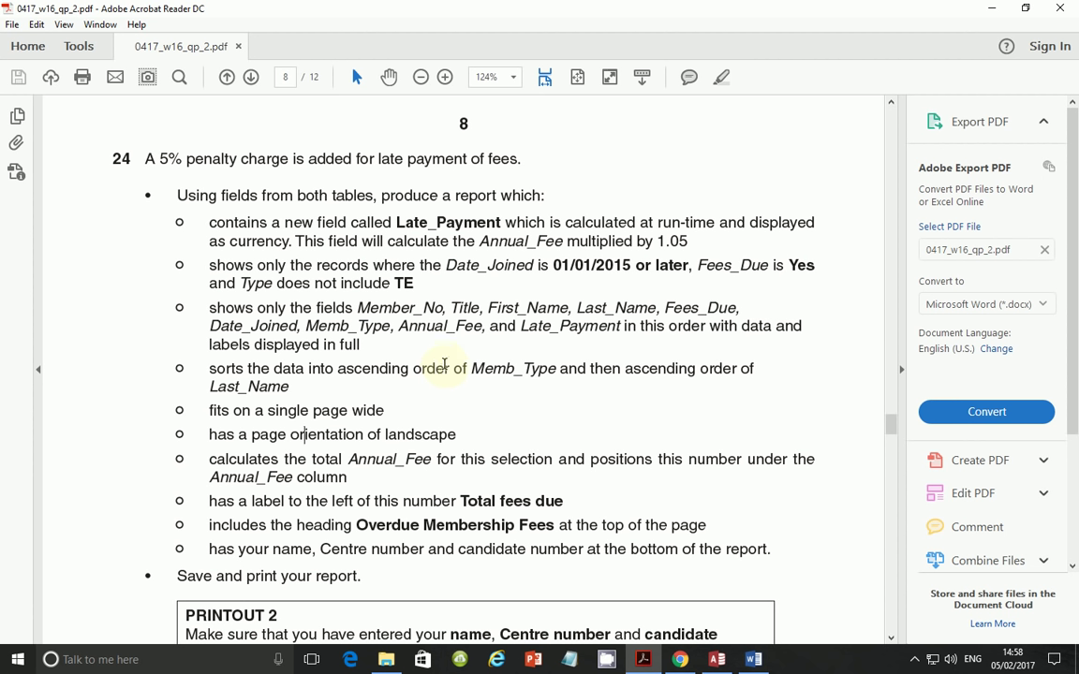
- Set Memb_Type as the first ascending sort field, per the requirement in the PDF
drag(338, 368, 557, 368)
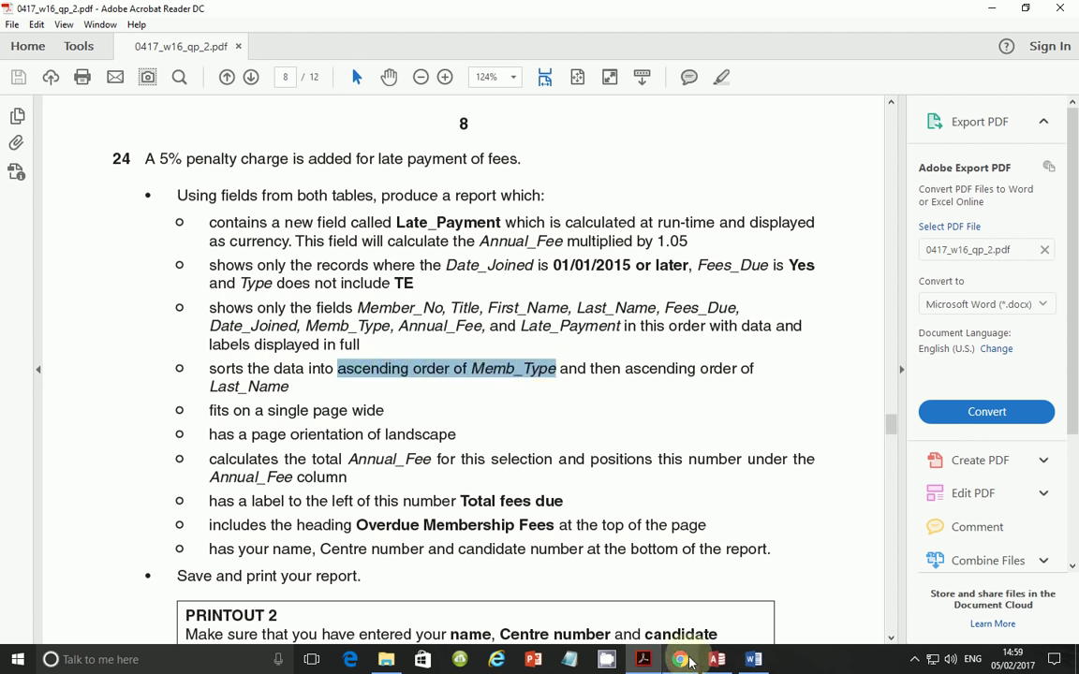
click(716, 659)
click(634, 204)
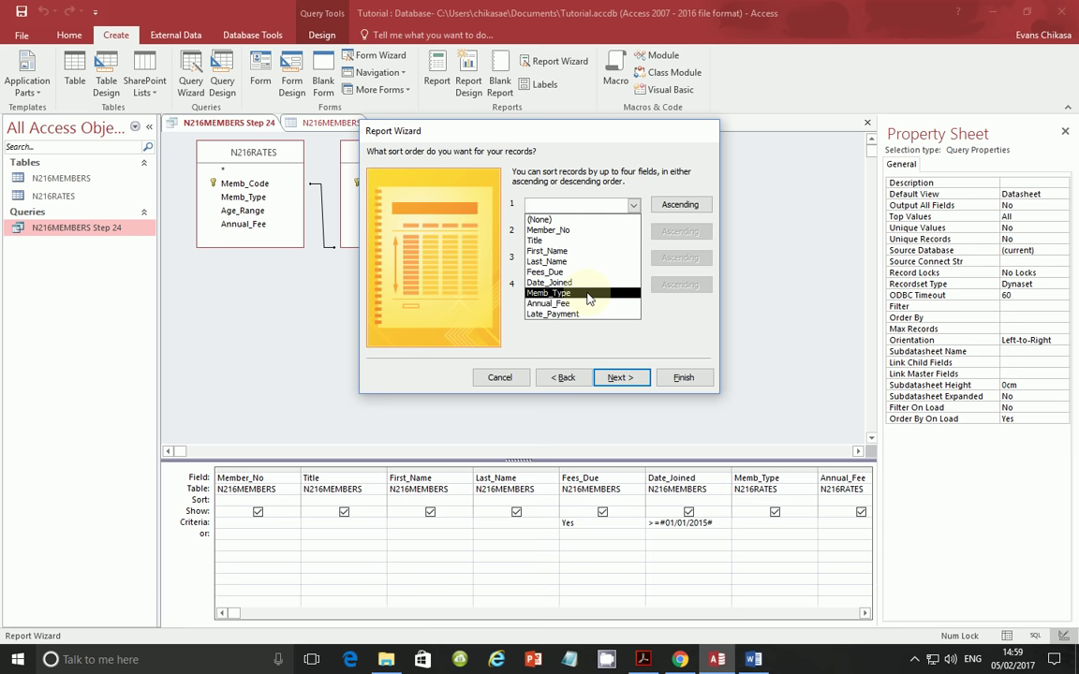
click(588, 296)
click(680, 232)
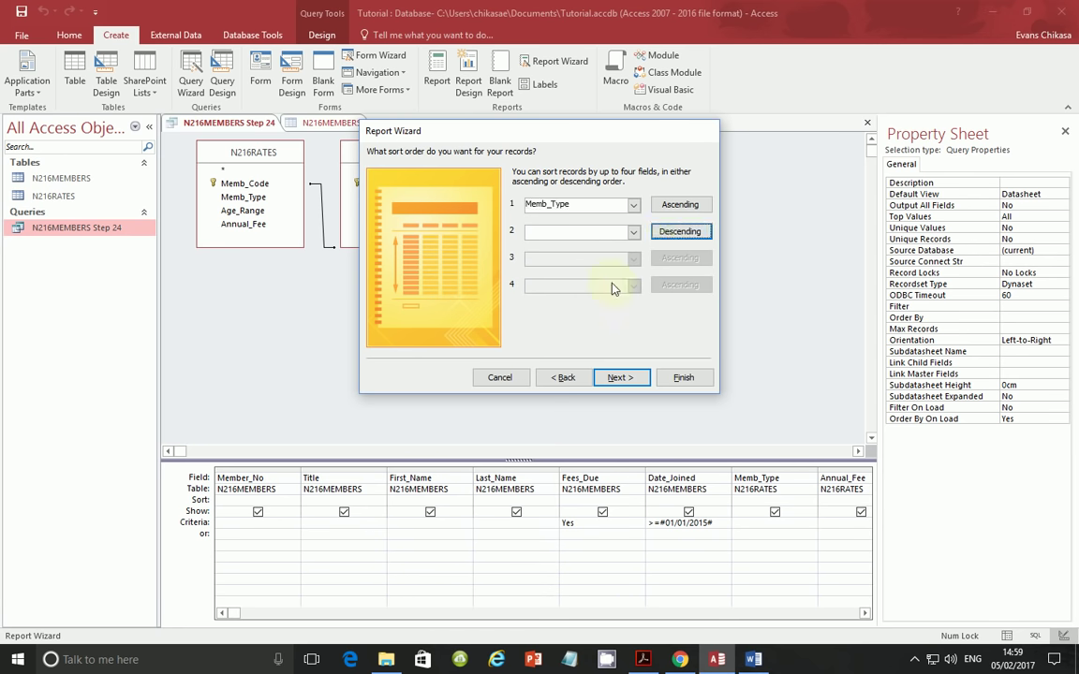
- Add Last_Name as the second ascending sort field and continue to the layout page
click(644, 659)
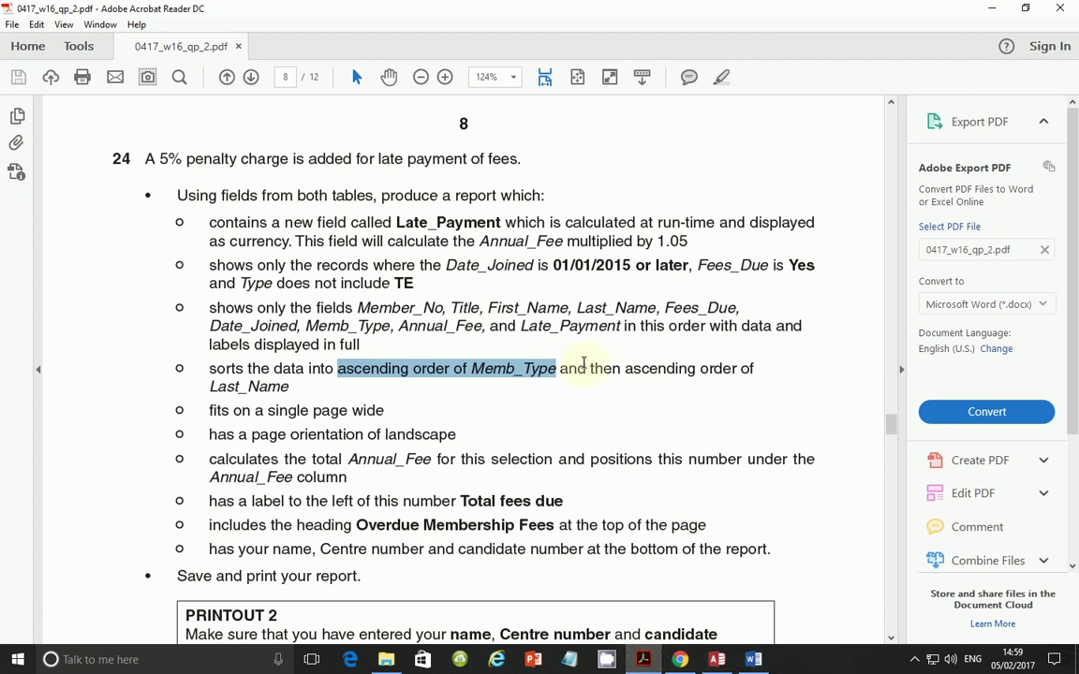
drag(632, 368, 747, 366)
click(724, 667)
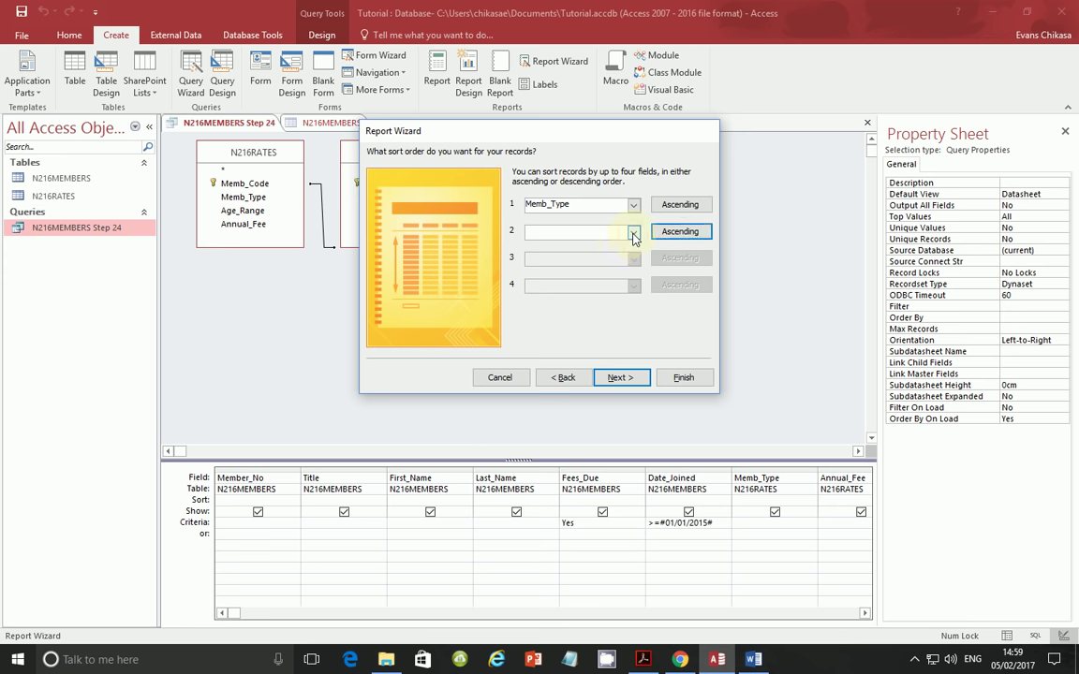
click(633, 235)
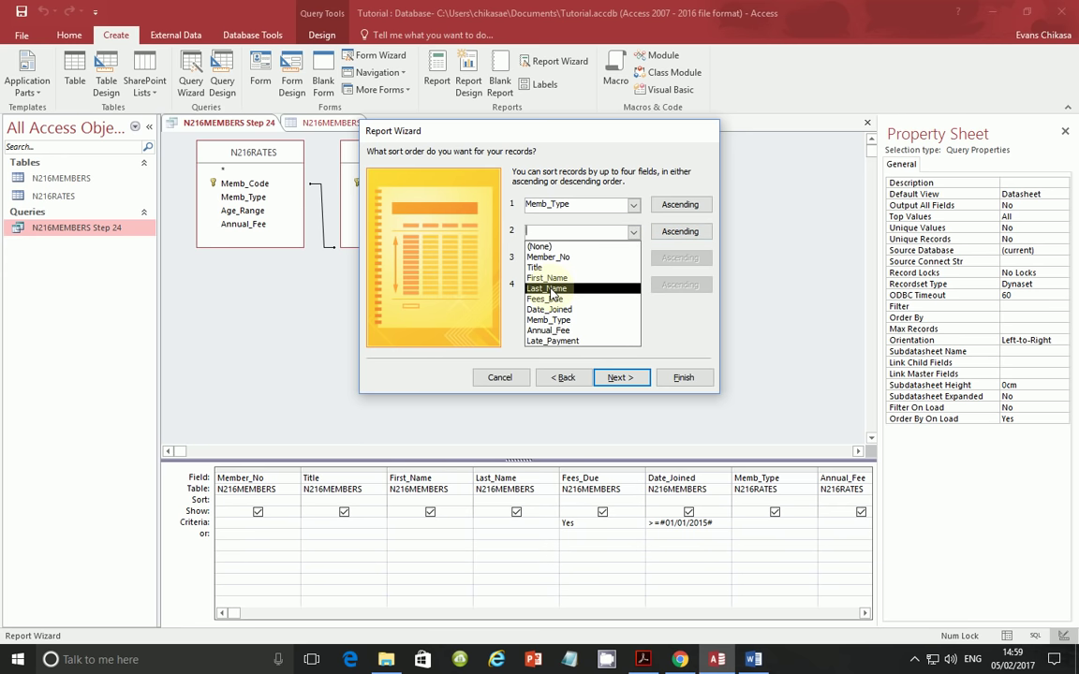
click(551, 289)
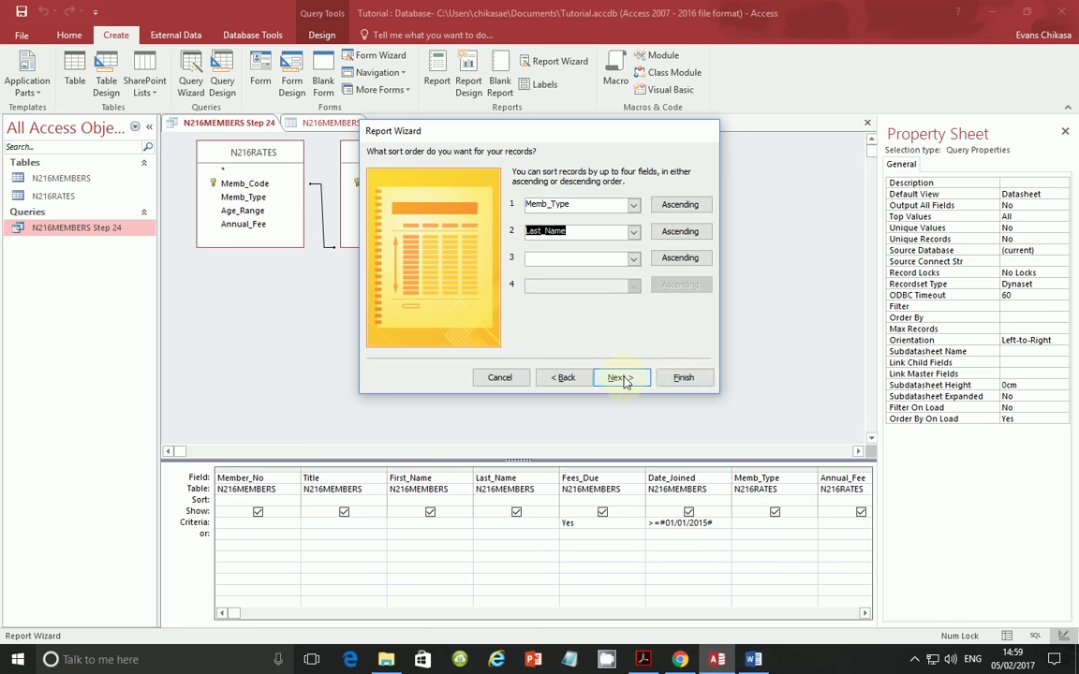
click(644, 660)
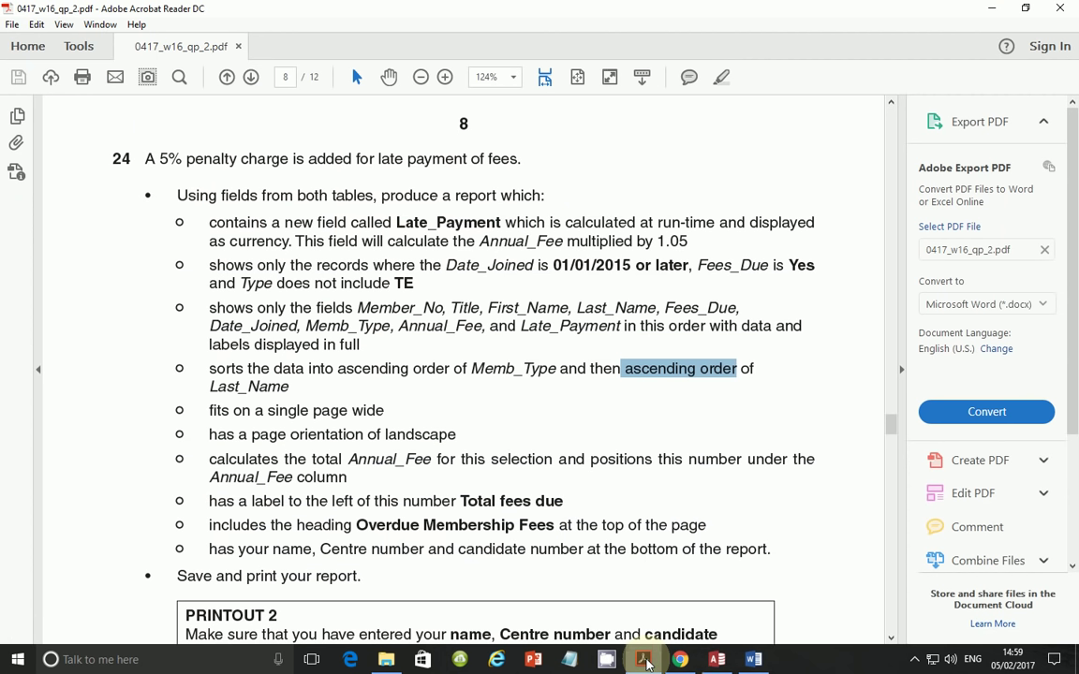
click(644, 661)
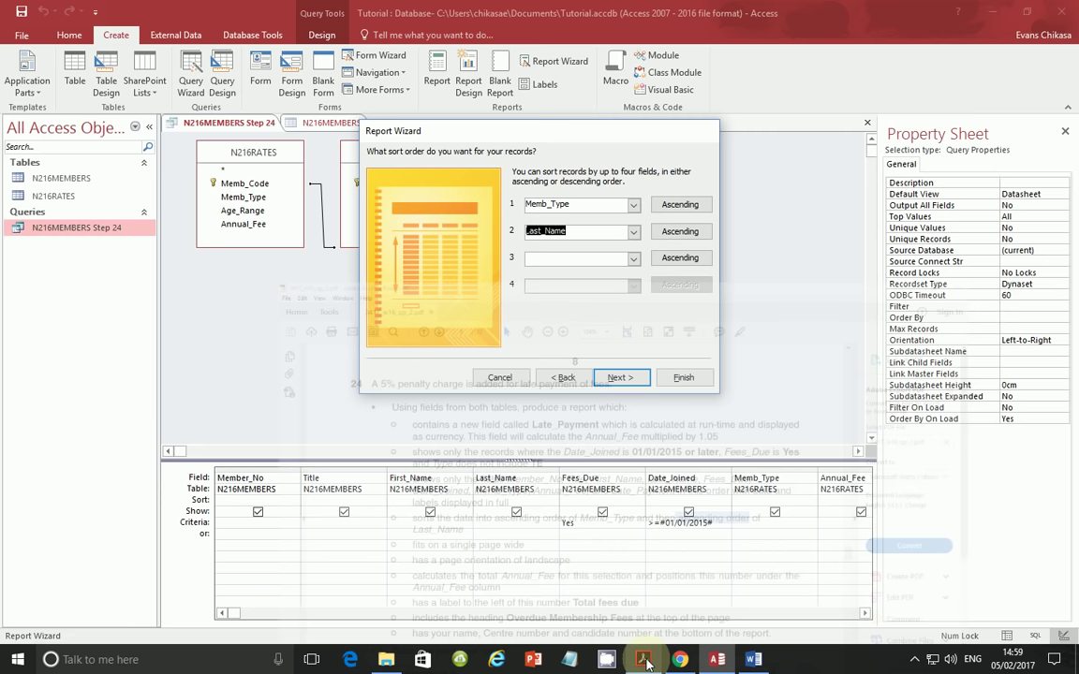
click(620, 377)
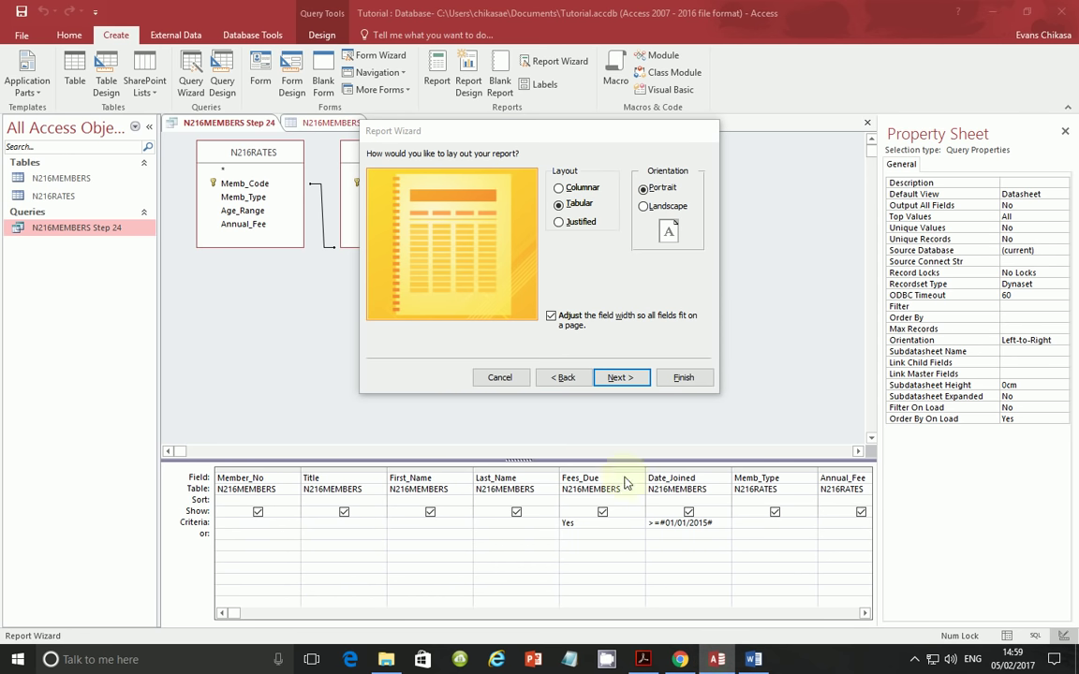
- Choose Landscape orientation, per the PDF's one-page-wide requirement, and pick the modify-design option
click(642, 659)
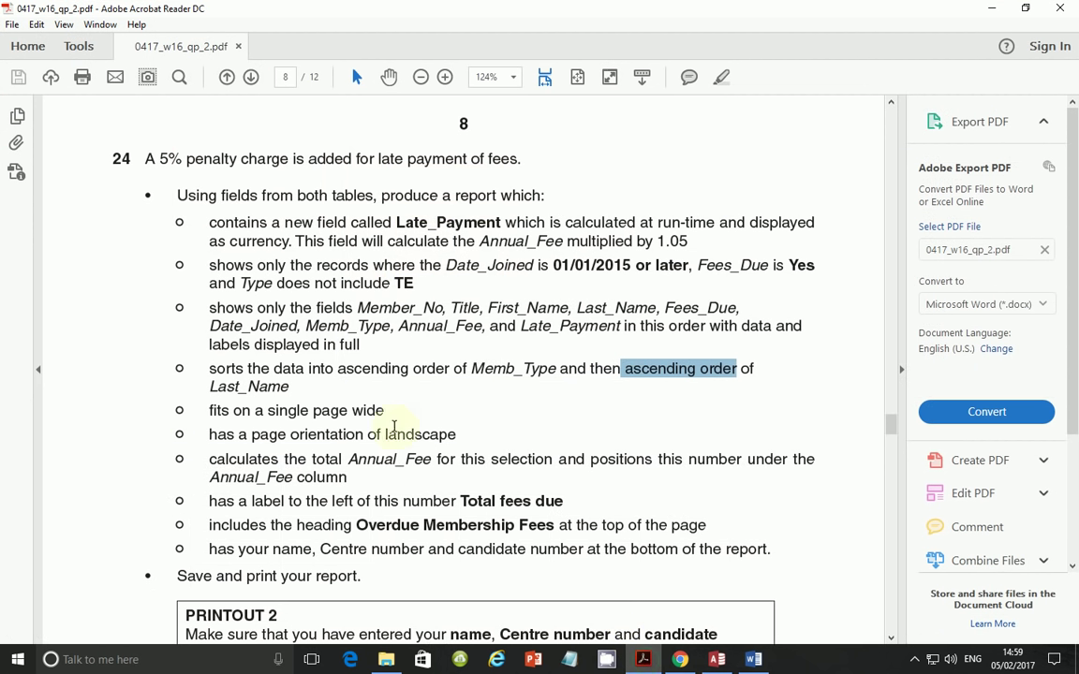
click(207, 410)
drag(207, 411, 392, 411)
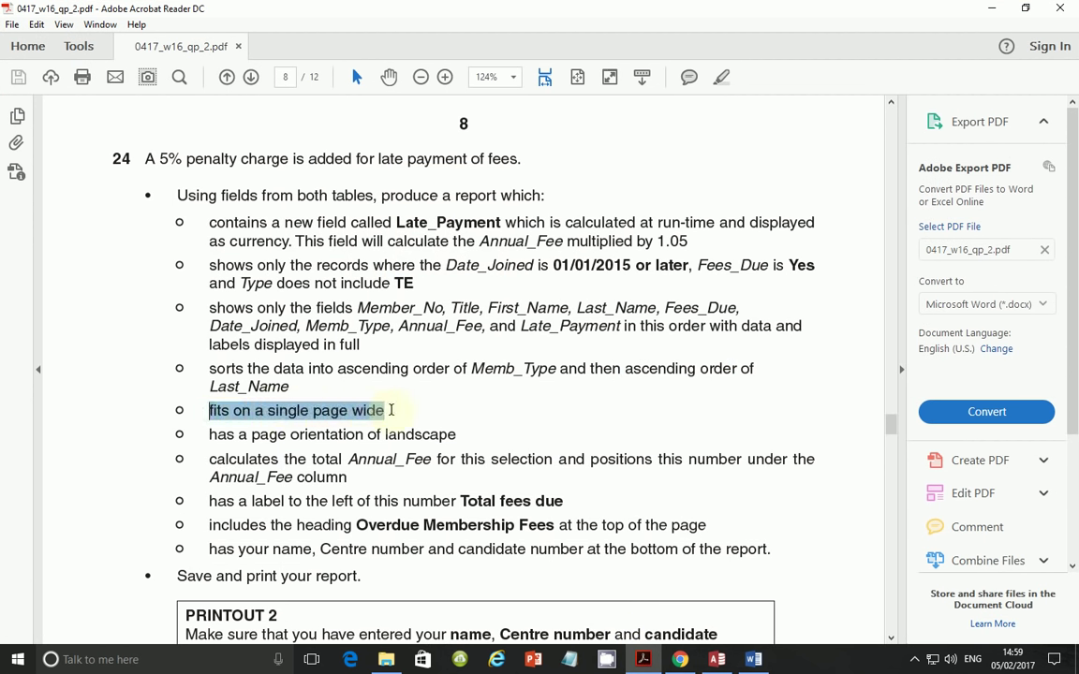
drag(208, 435, 456, 435)
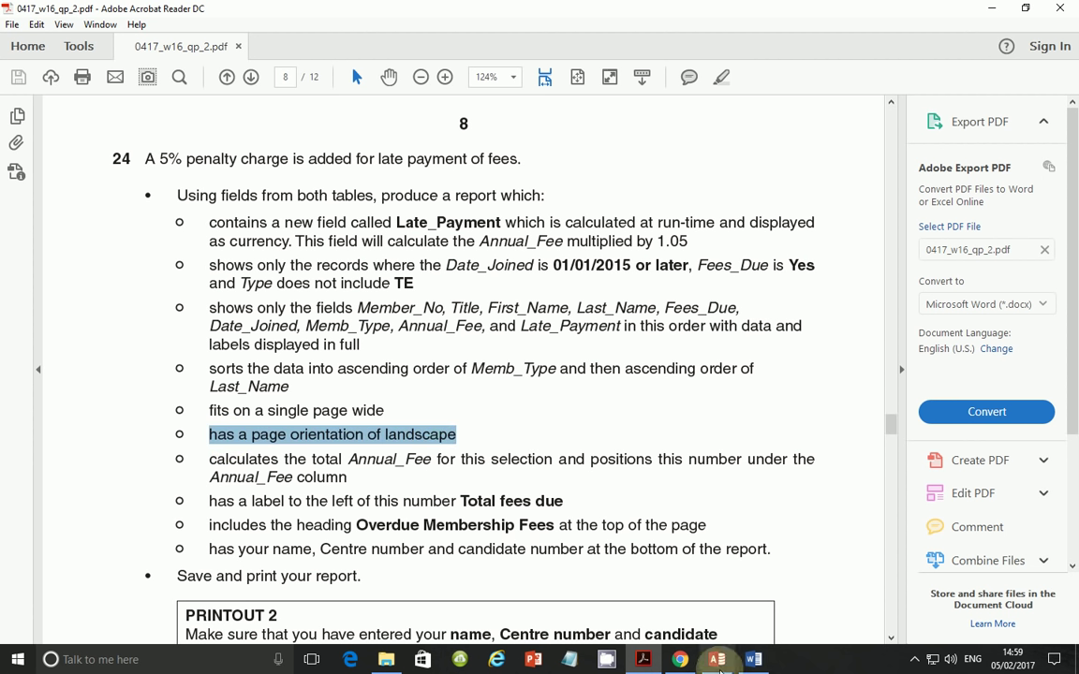
click(717, 659)
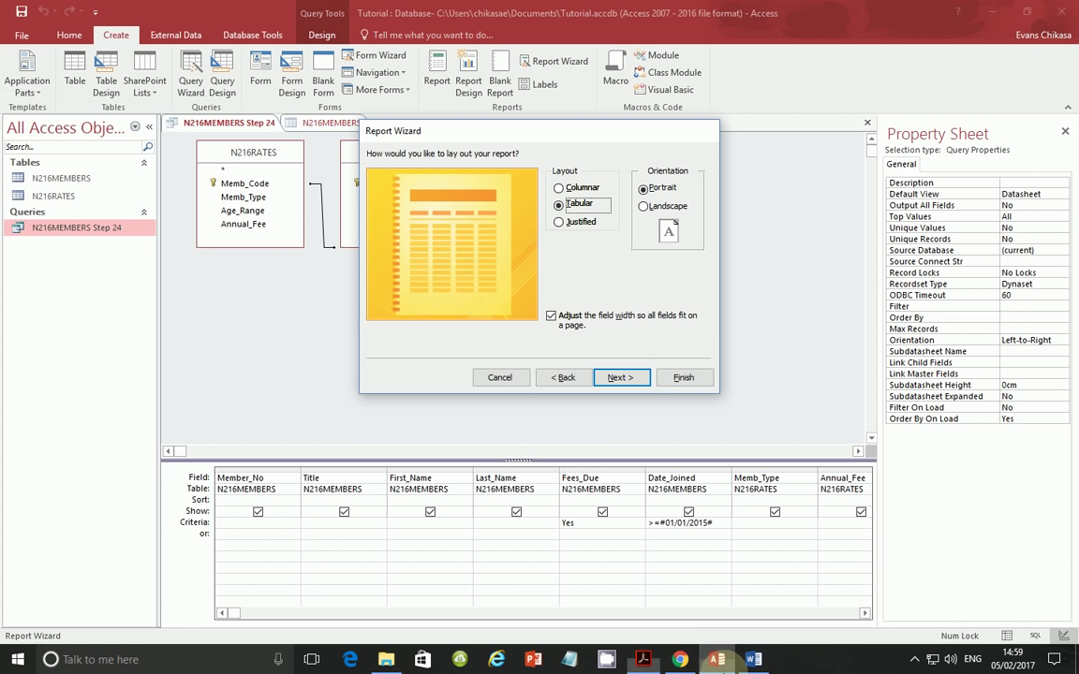
click(644, 207)
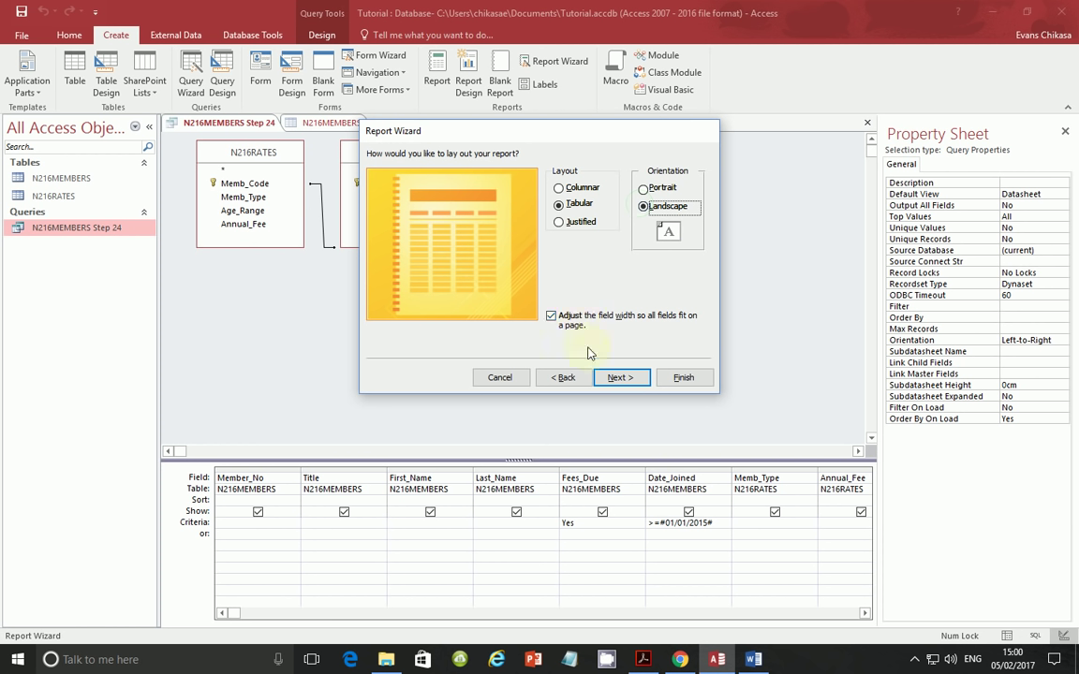
click(620, 380)
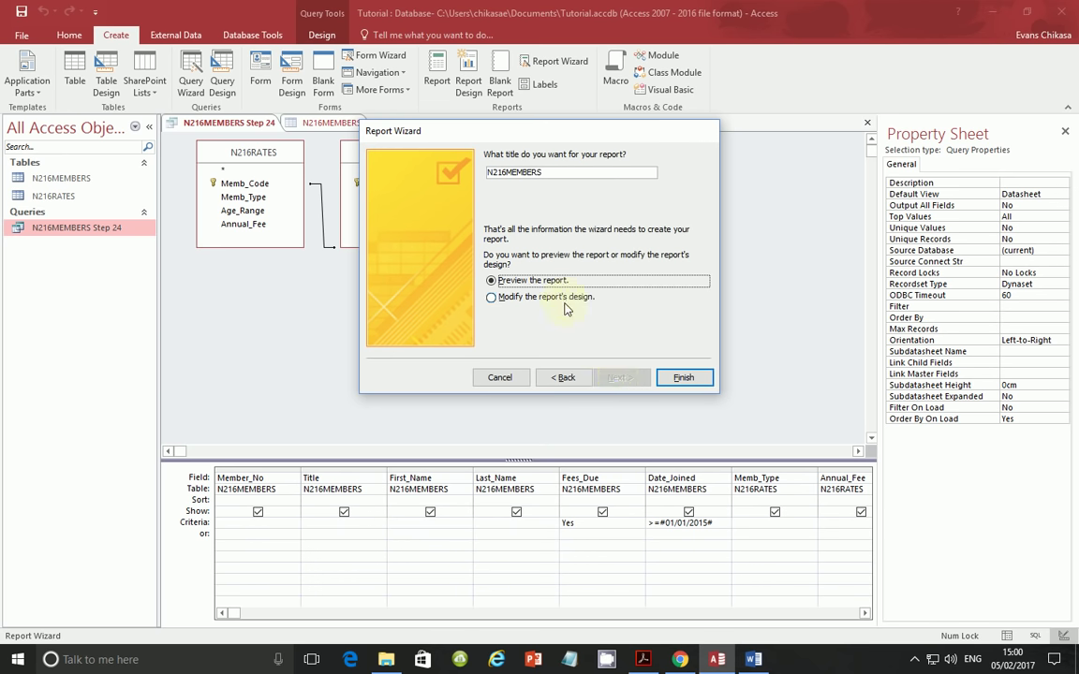
click(565, 297)
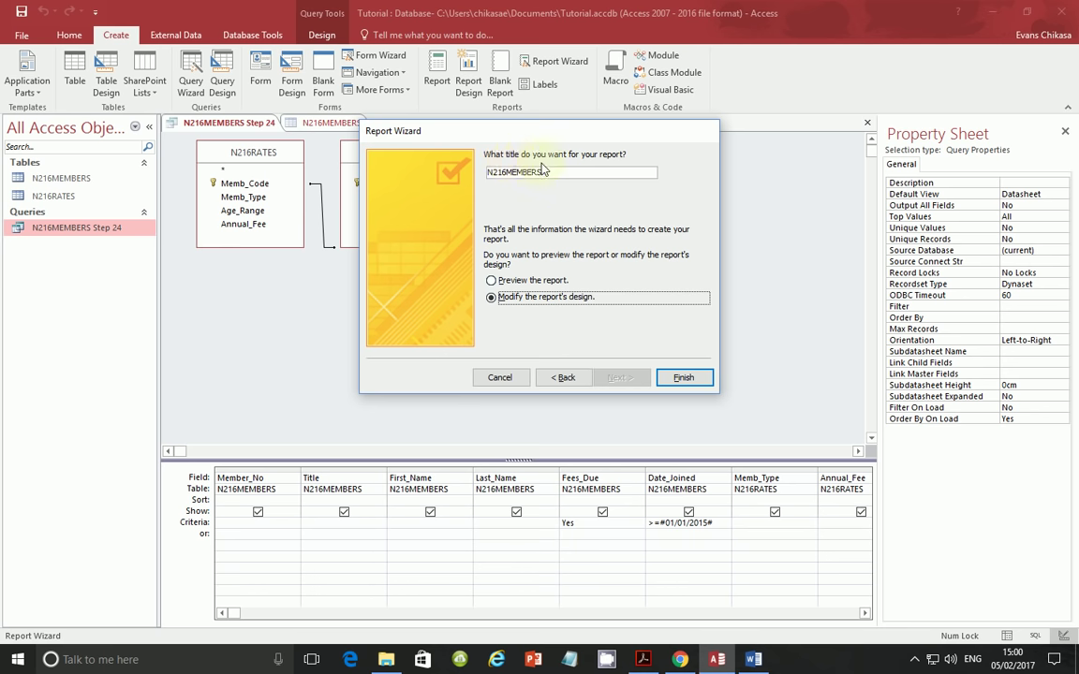
- Replace the N216MEMBERS title with 'Overdue Membership Fees', copied from the PDF, and finish the wizard
double_click(587, 171)
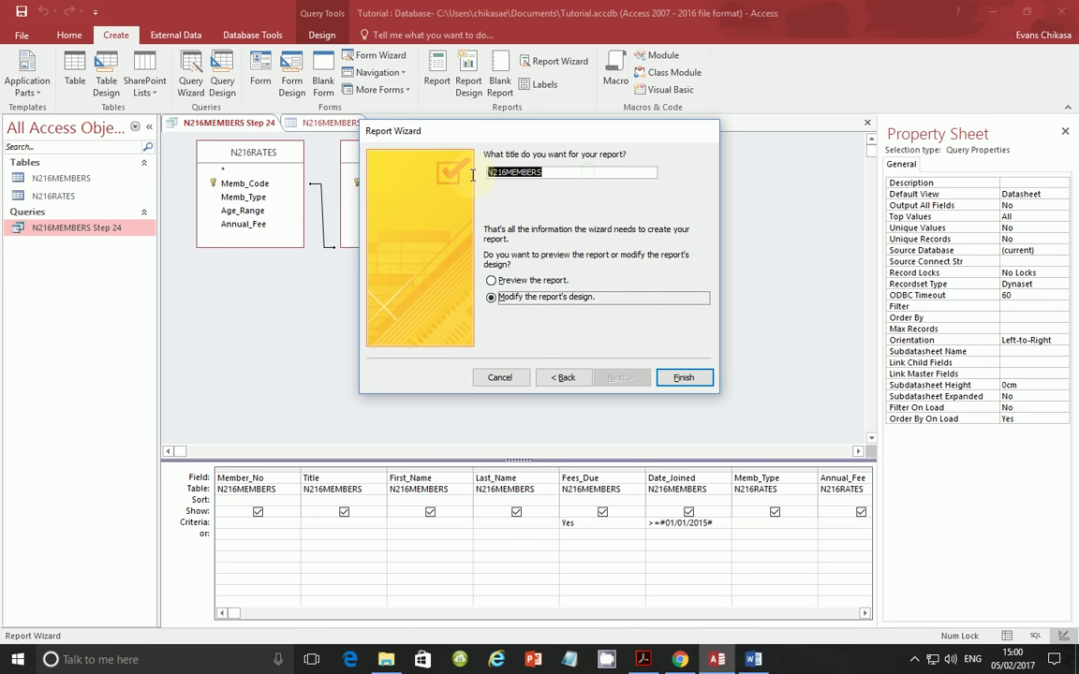
click(642, 659)
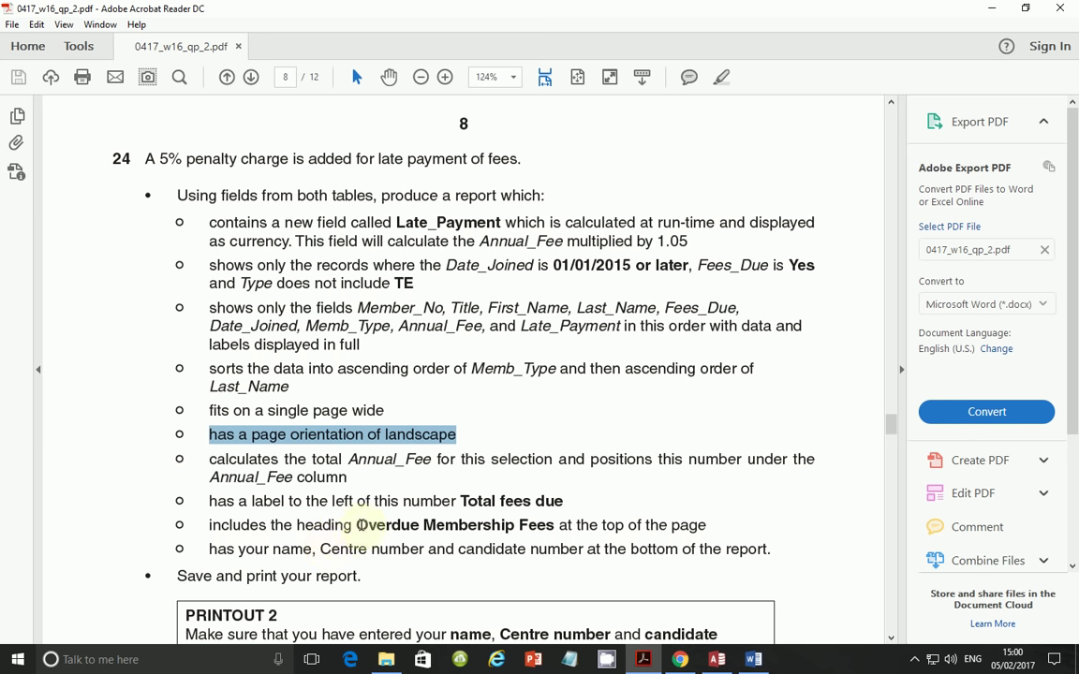
drag(358, 525, 553, 526)
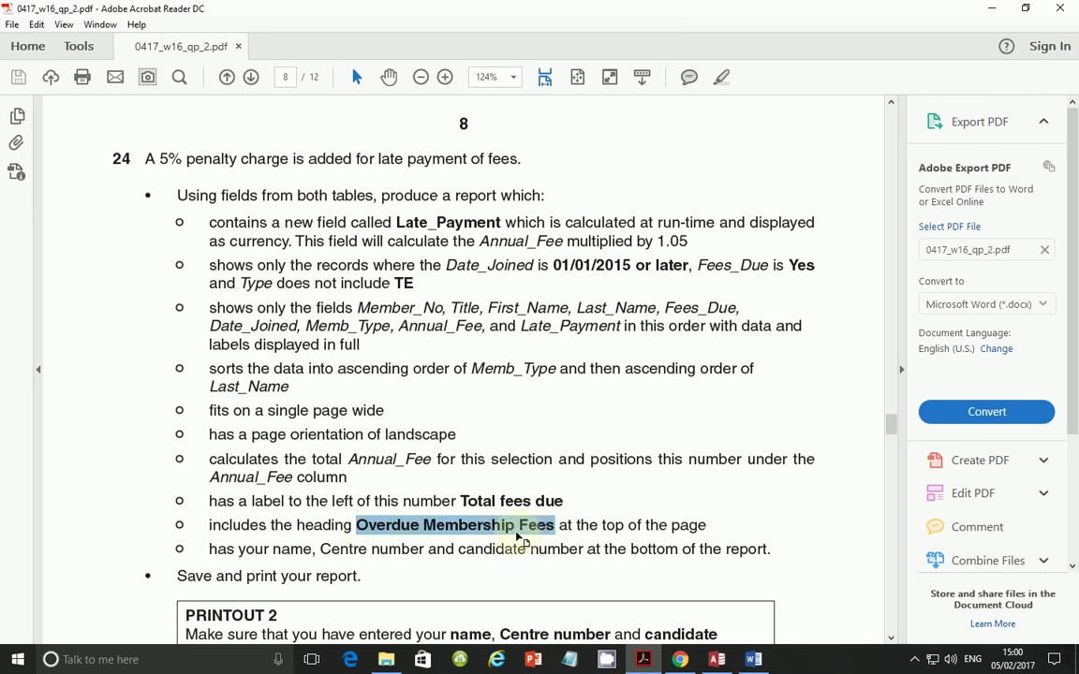
right_click(520, 539)
click(556, 387)
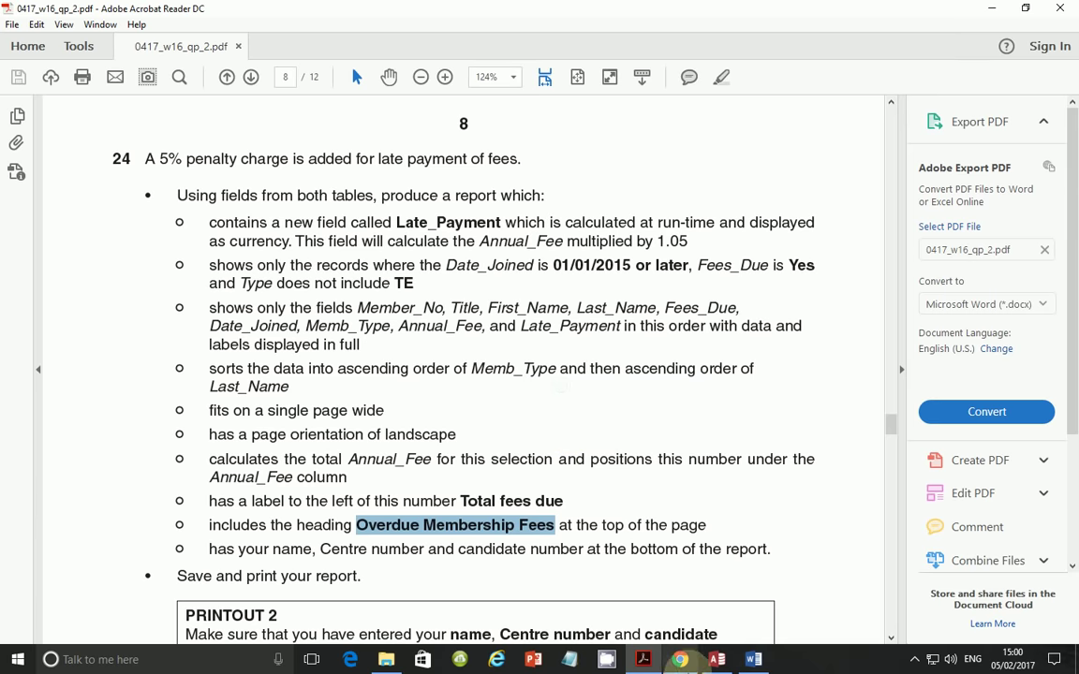
click(718, 659)
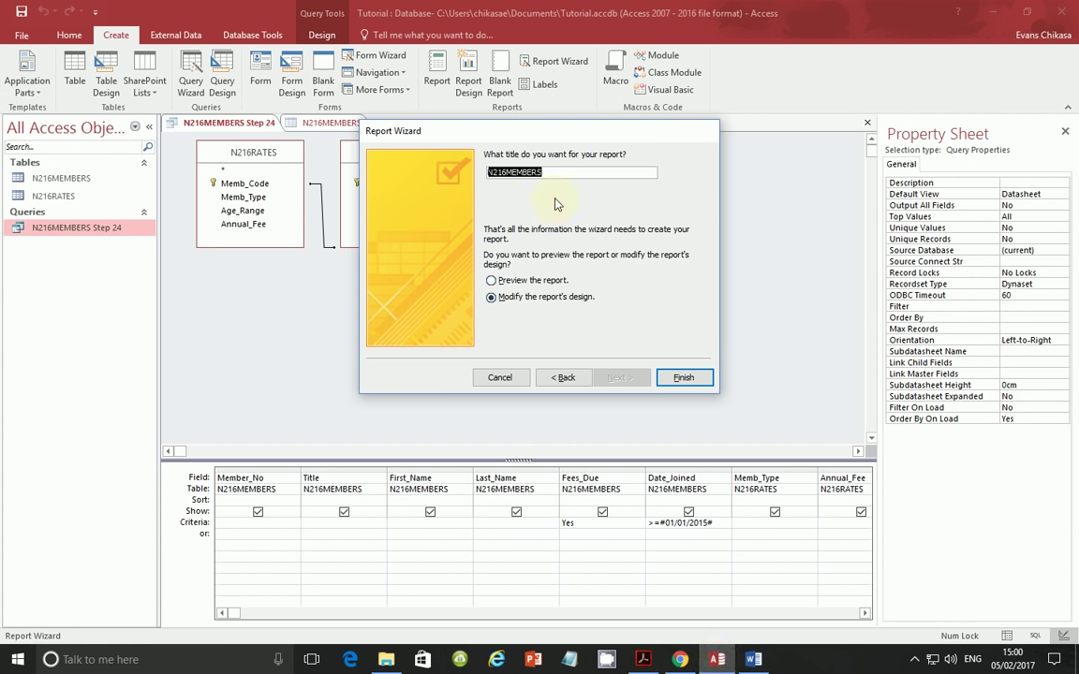
key(ctrl+v)
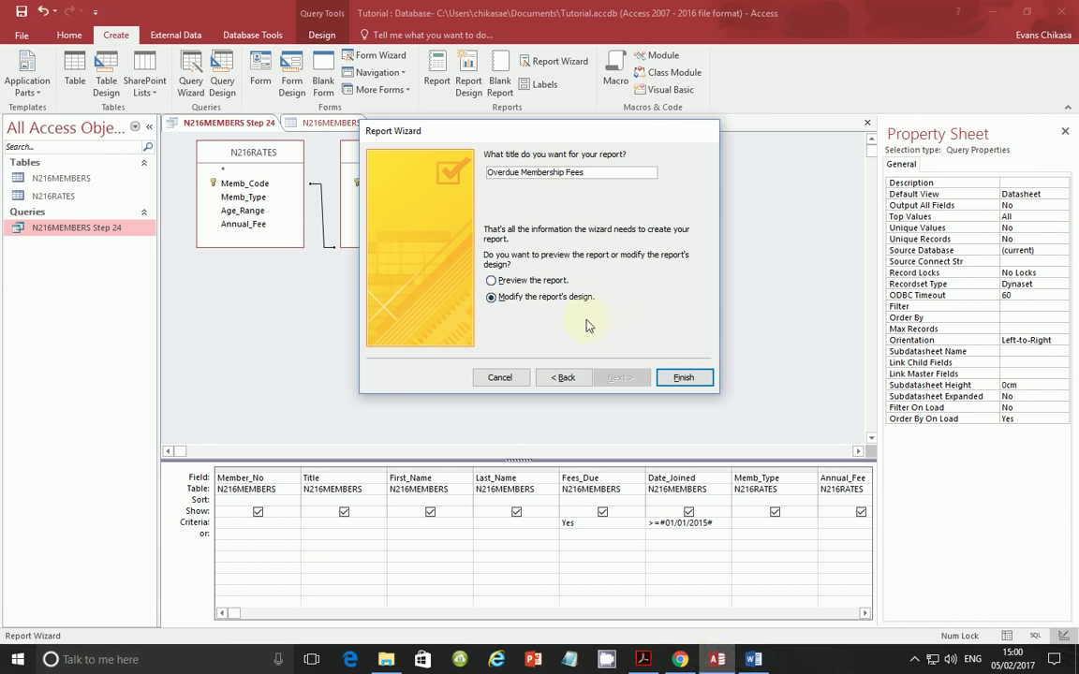
click(683, 379)
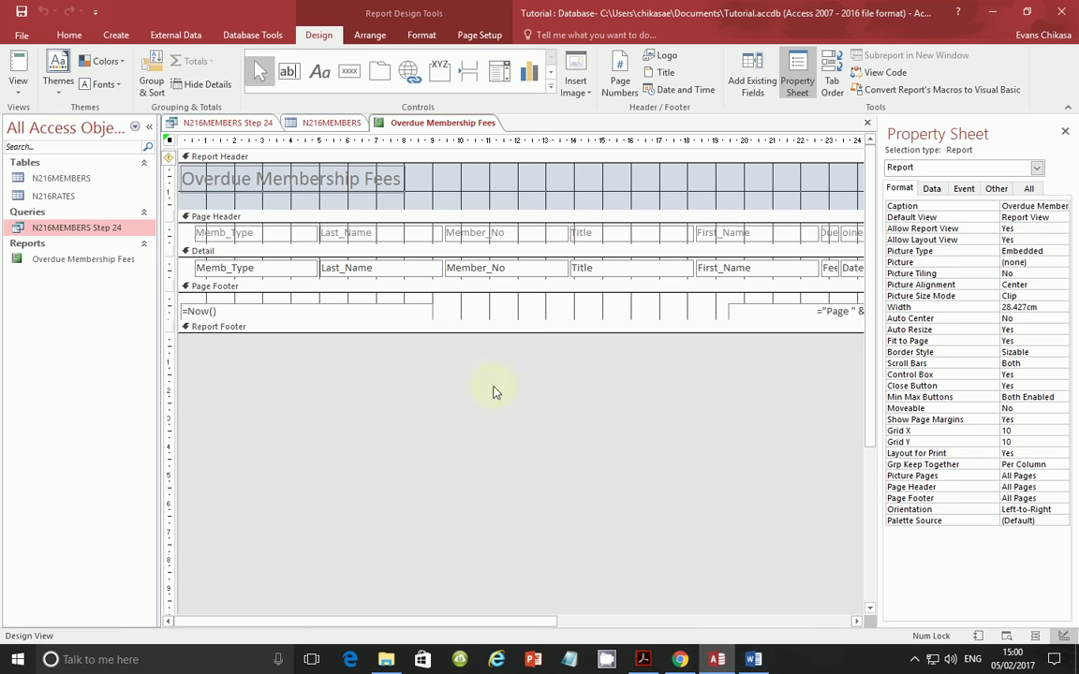
- Make the page footer section taller and preview the report in Report View
drag(479, 318, 478, 342)
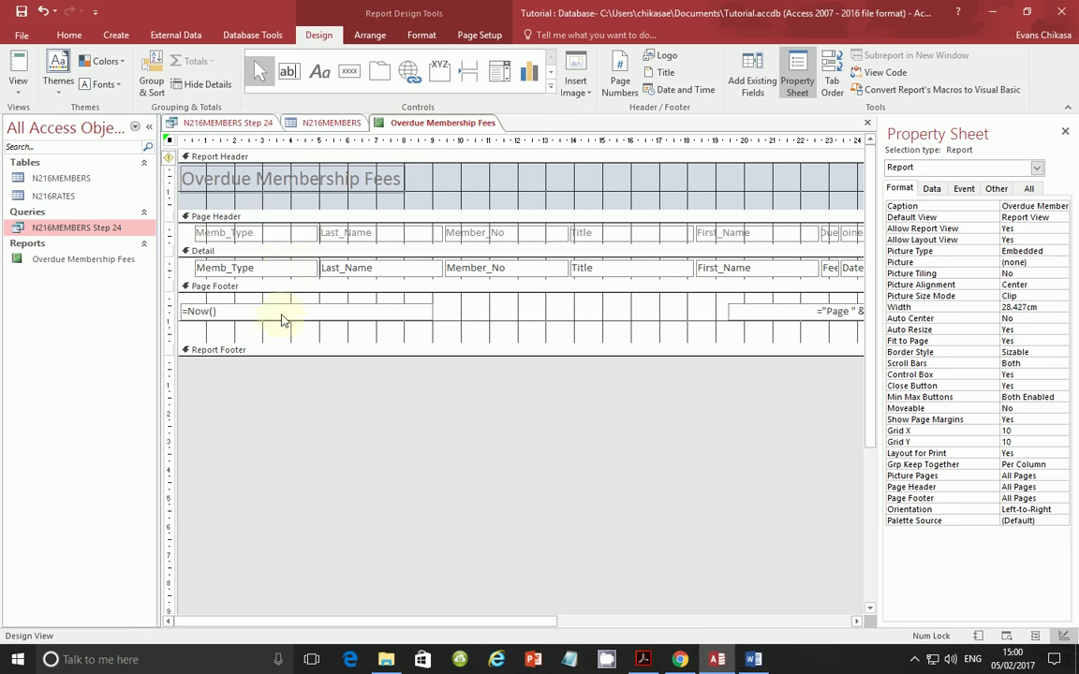
click(21, 84)
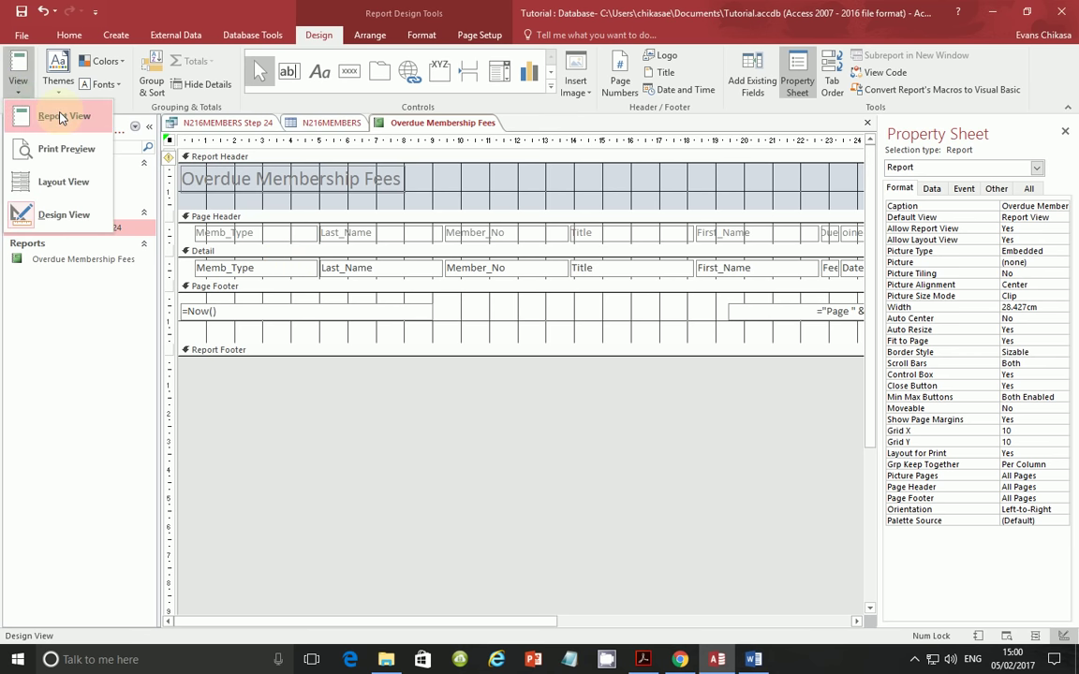
click(62, 117)
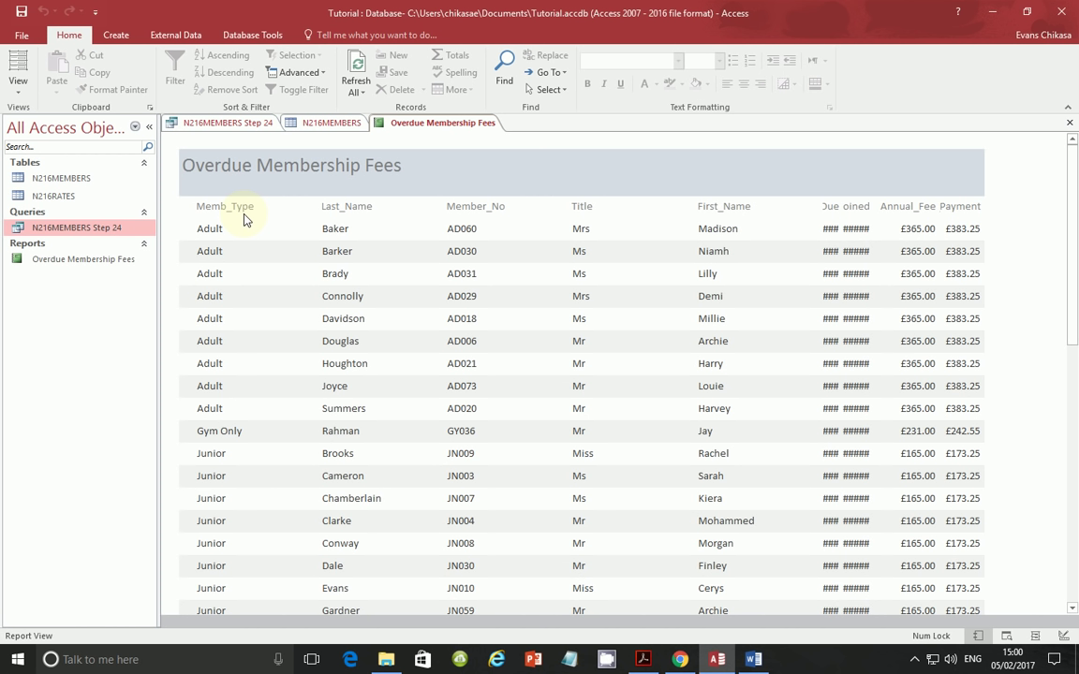
- Check the required field list and column order in the task PDF
click(644, 659)
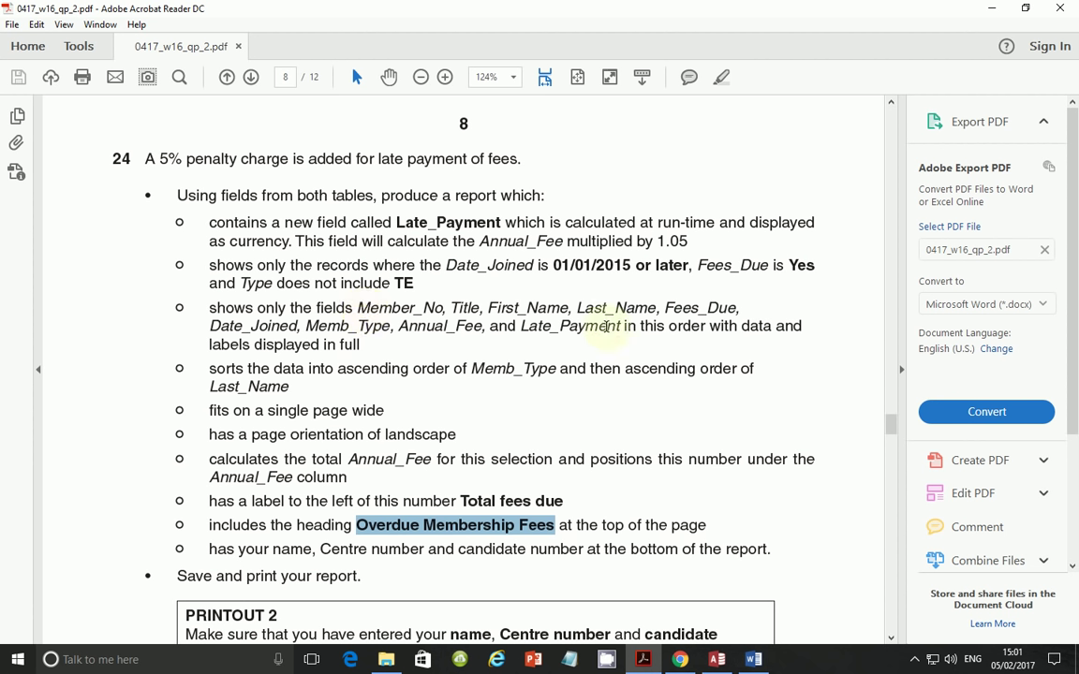
drag(802, 326, 639, 326)
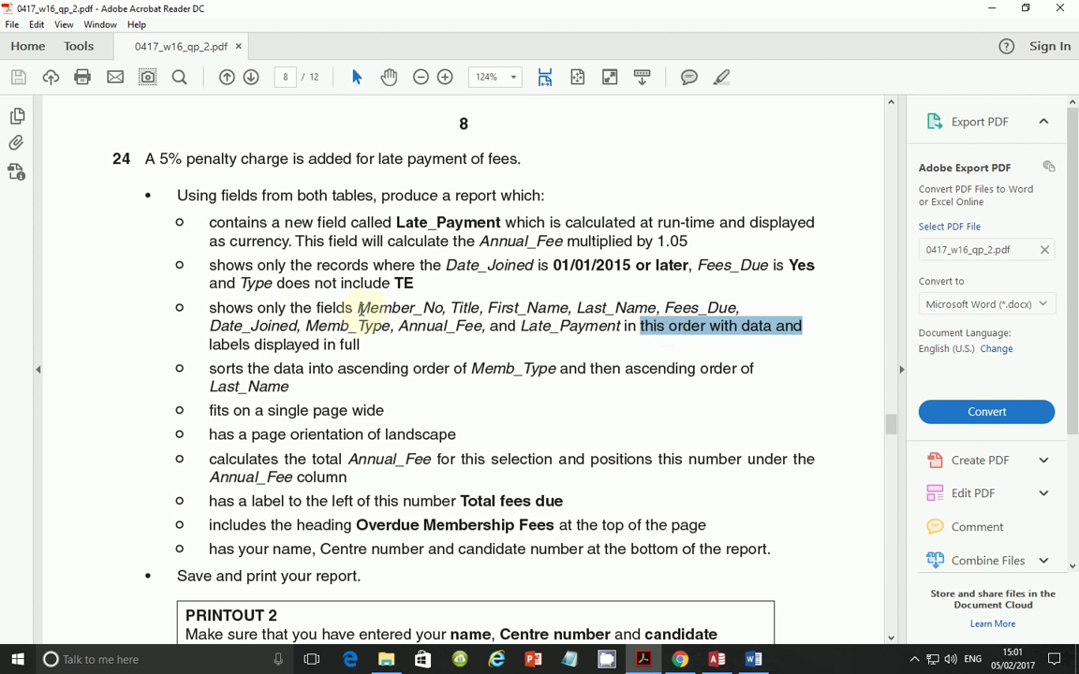
drag(359, 308, 694, 308)
click(510, 380)
- Reopen the Overdue Membership Fees report in Design View from the Navigation Pane
click(718, 655)
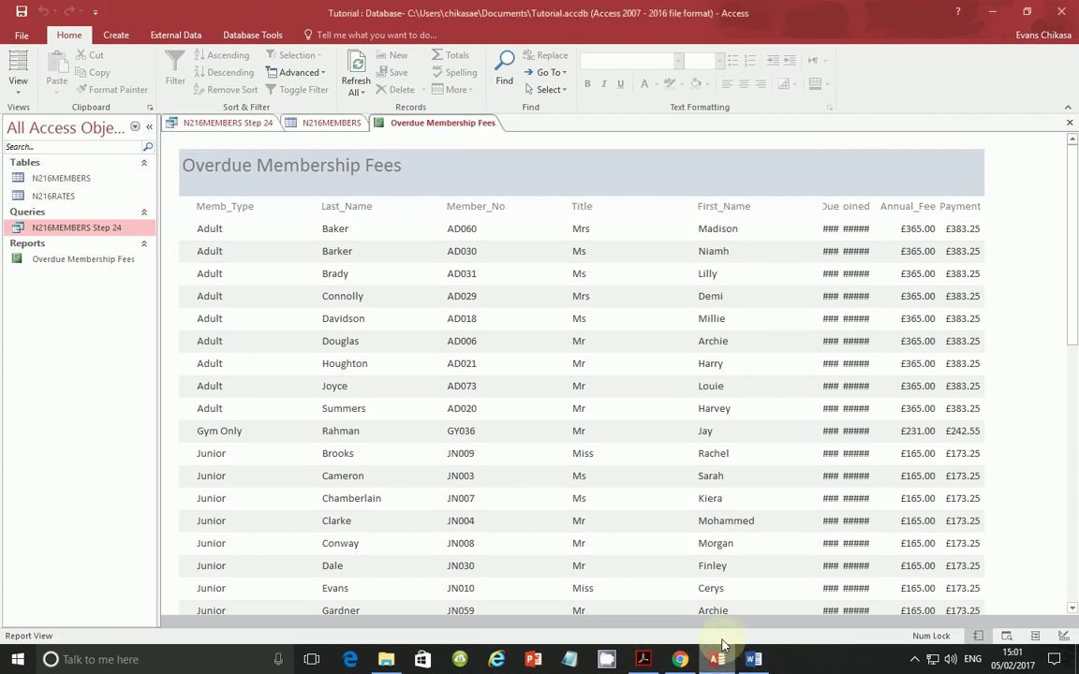
right_click(72, 227)
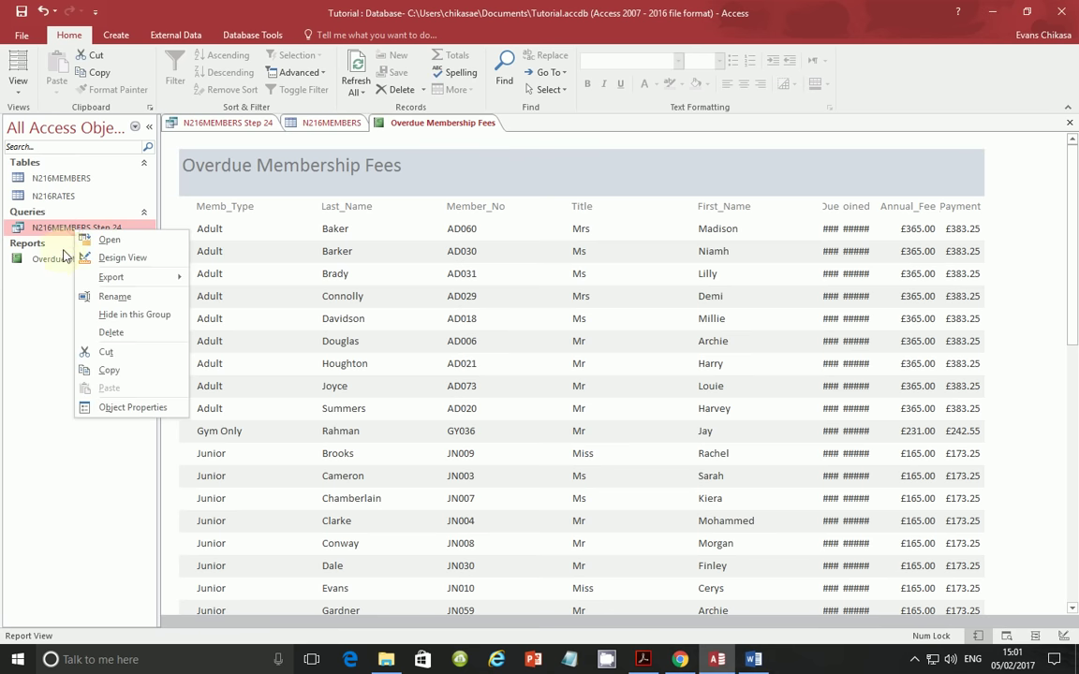
right_click(57, 259)
click(105, 300)
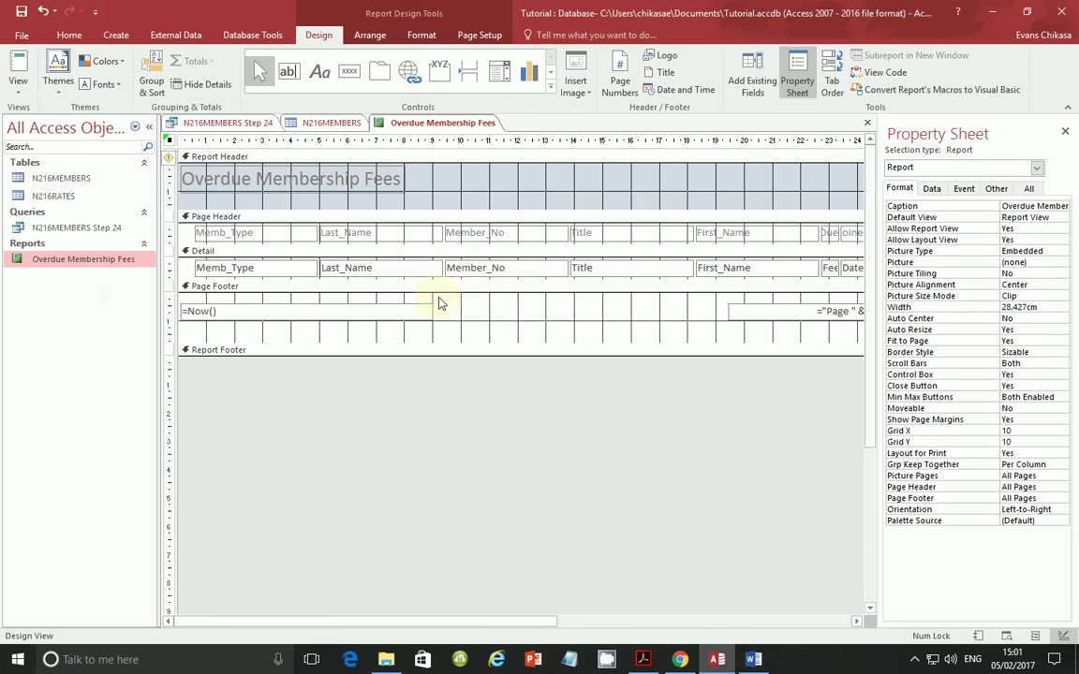
- Narrow the Memb_Type and Member_No columns, labels and fields together
click(283, 234)
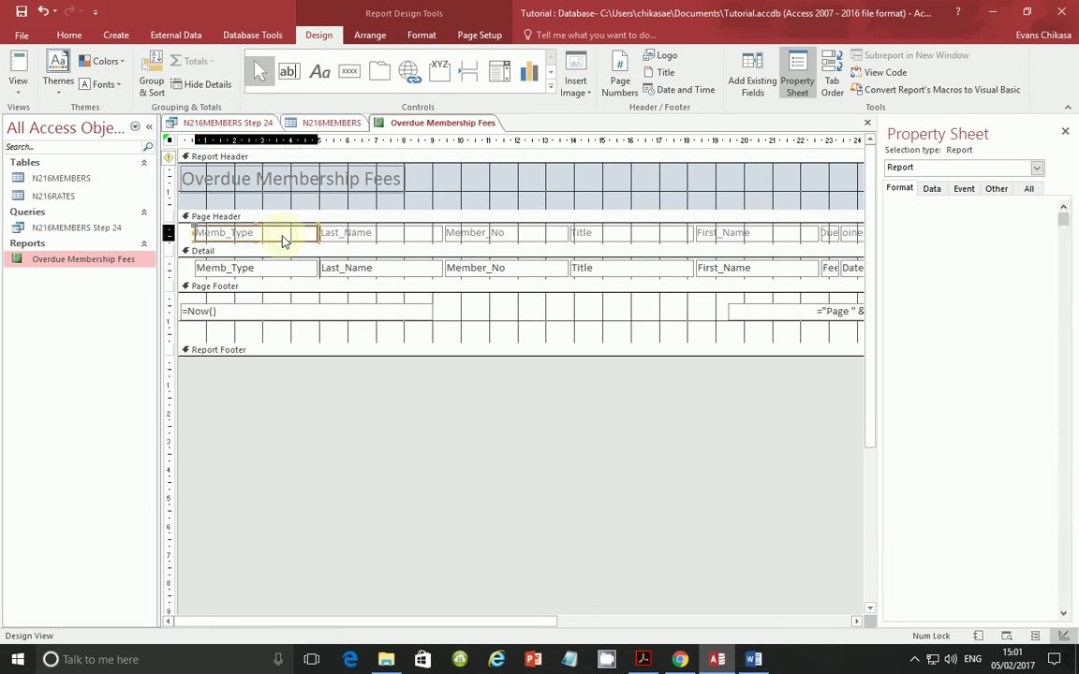
shift+click(291, 274)
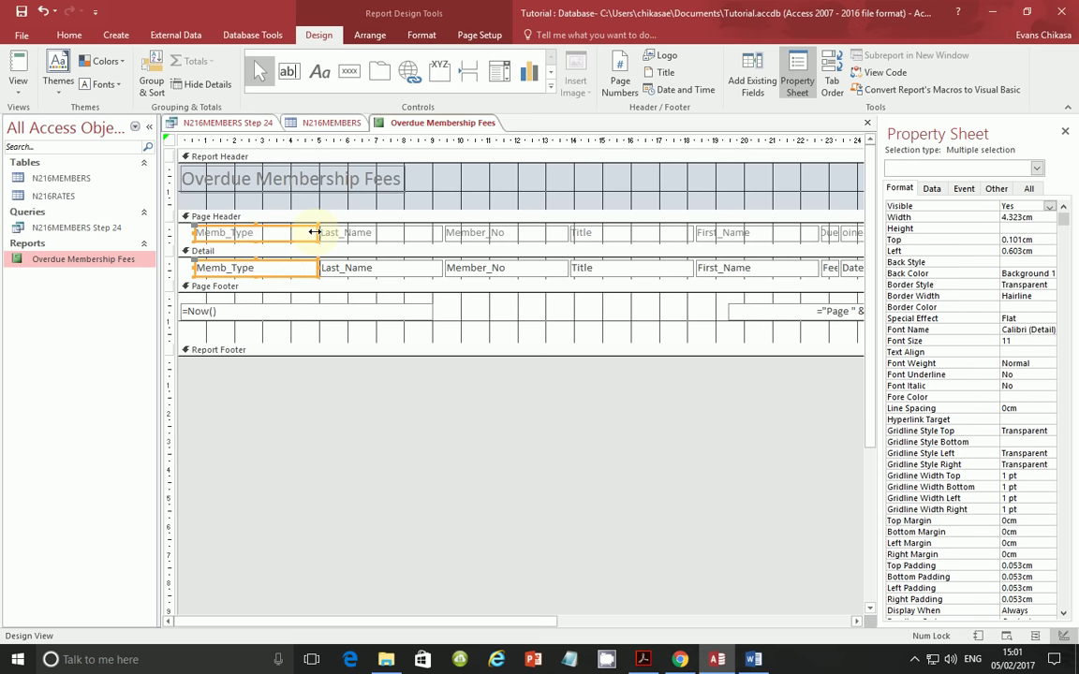
drag(315, 232, 270, 232)
click(527, 233)
shift+click(511, 271)
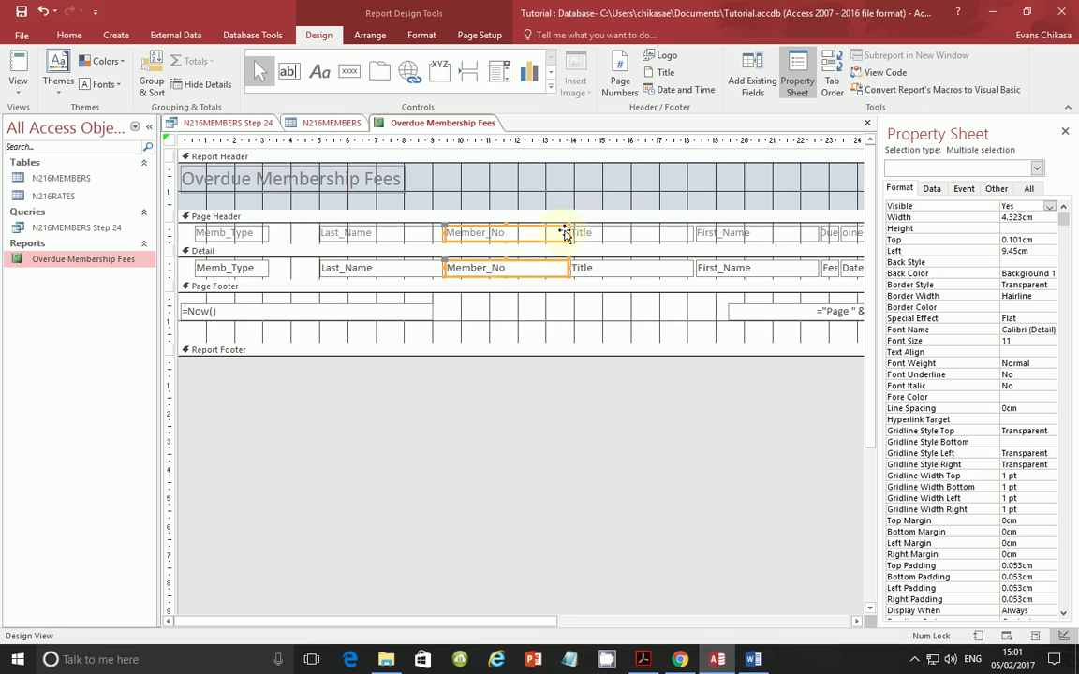
drag(567, 230, 214, 242)
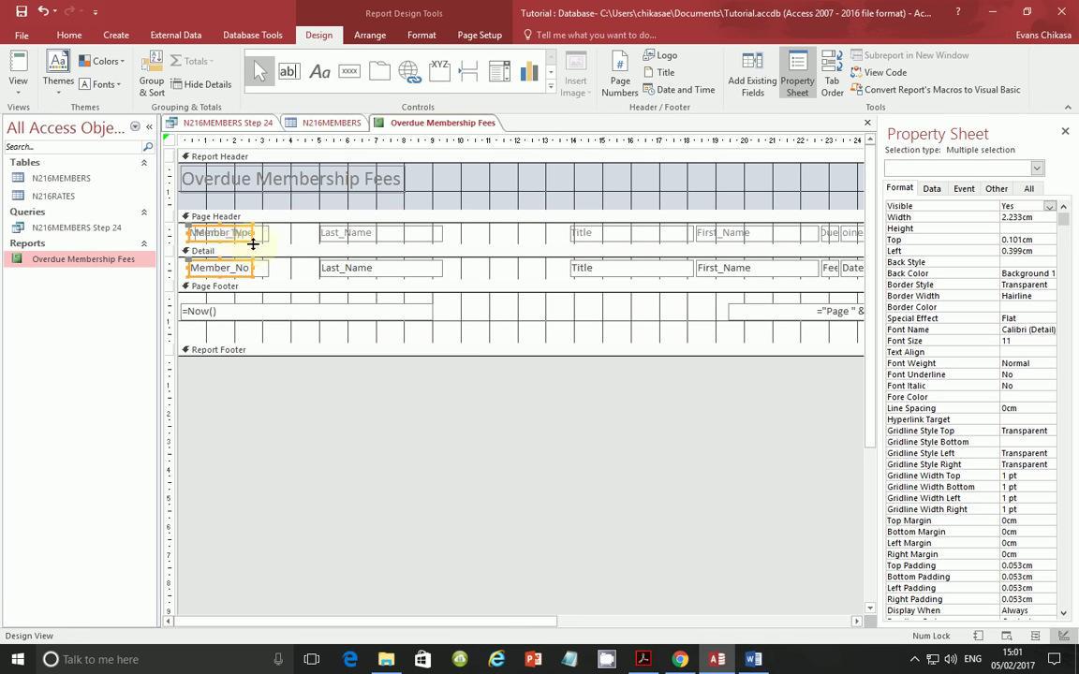
- Move the Memb_Type column beside Last_Name and recheck the required order
click(266, 236)
shift+click(262, 239)
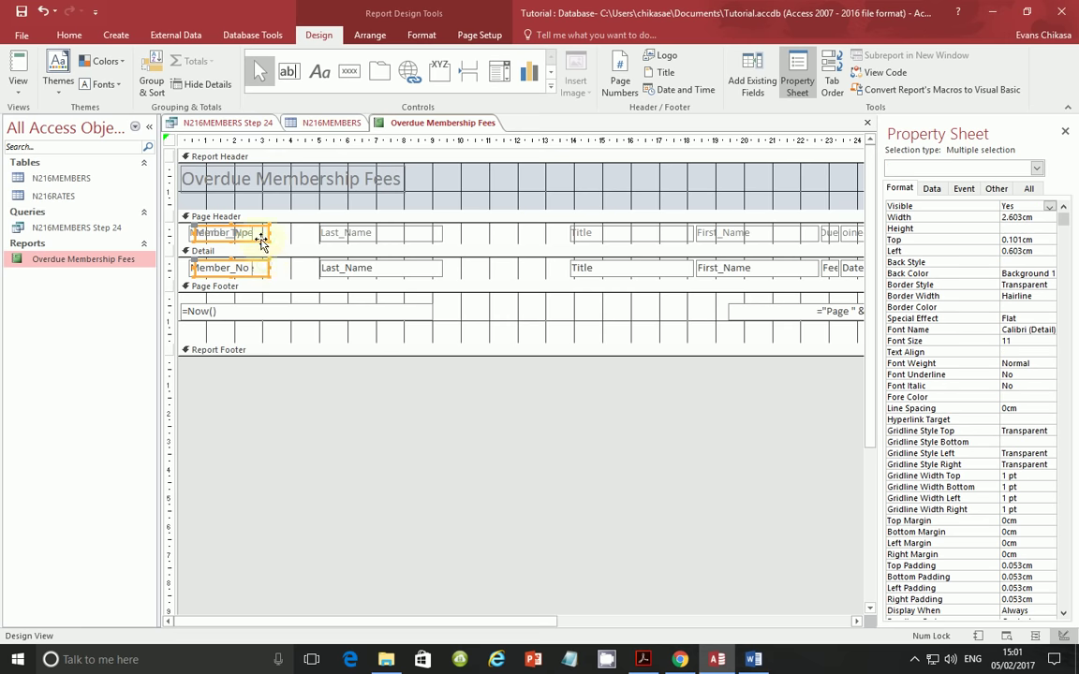
drag(261, 233, 501, 243)
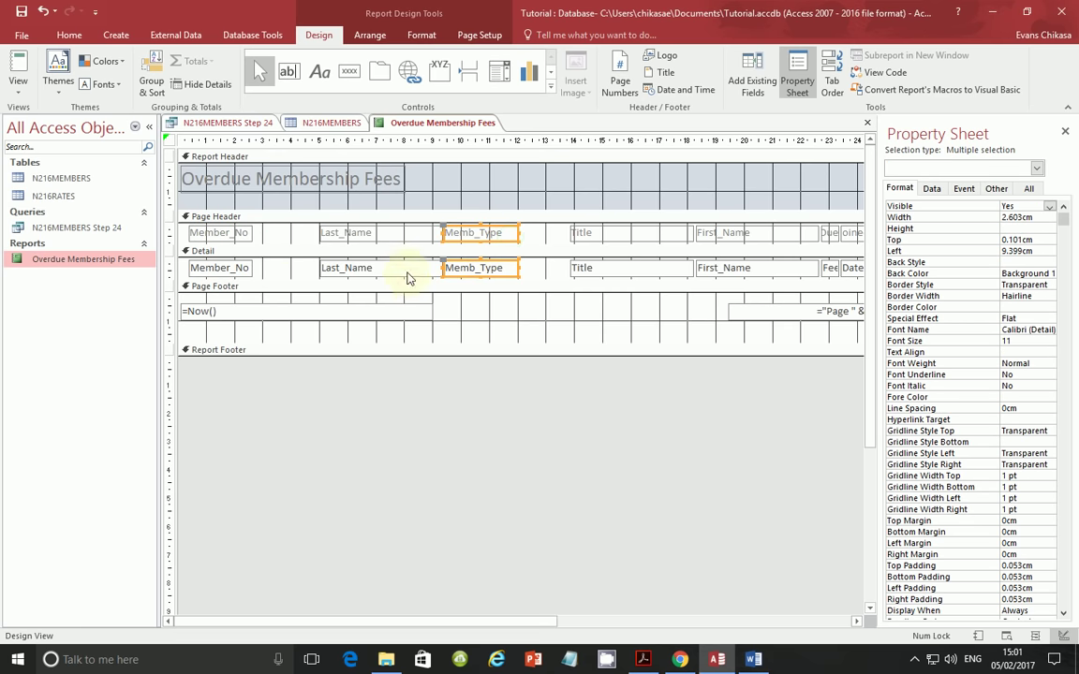
click(644, 660)
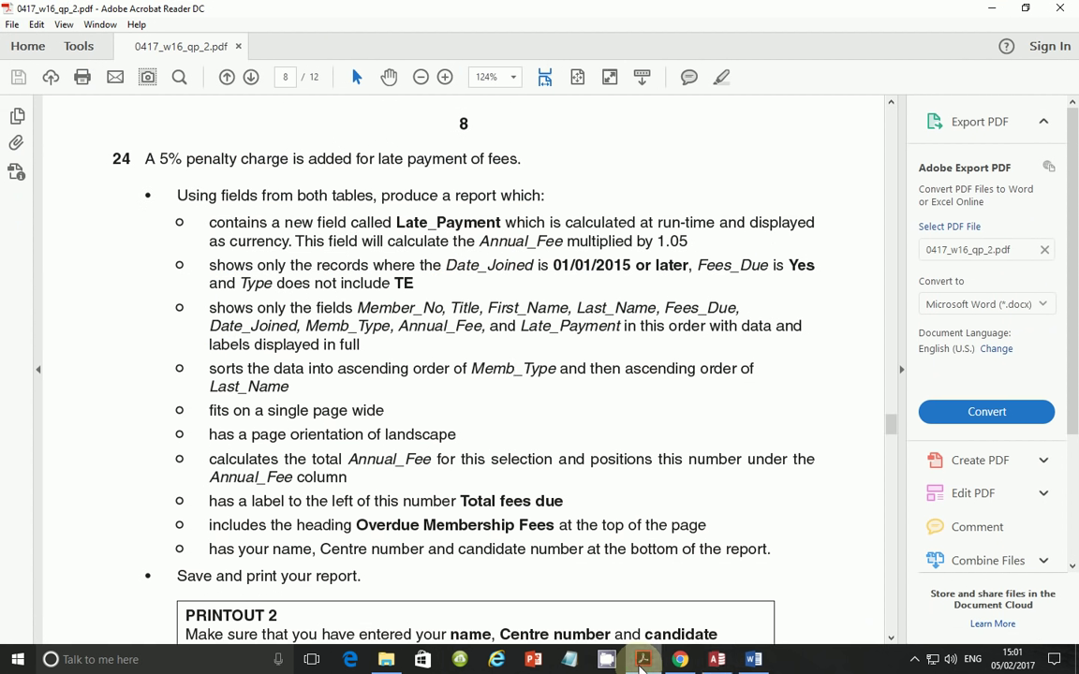
click(644, 660)
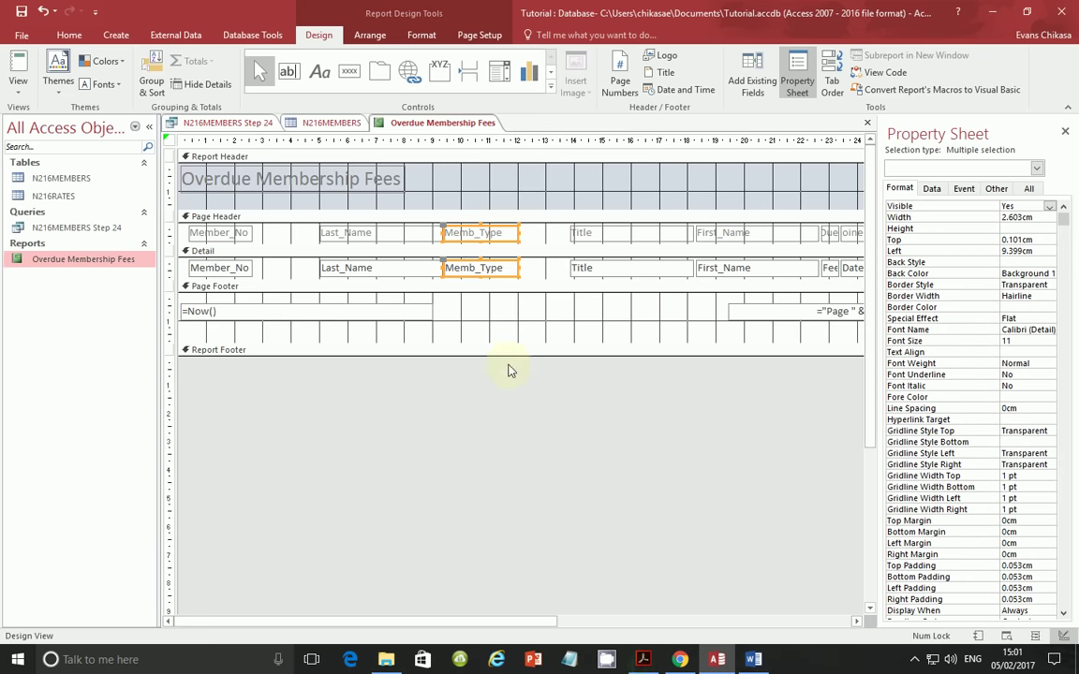
- Narrow the Title column and place it right after Member_No
click(599, 233)
drag(694, 232, 294, 255)
click(646, 661)
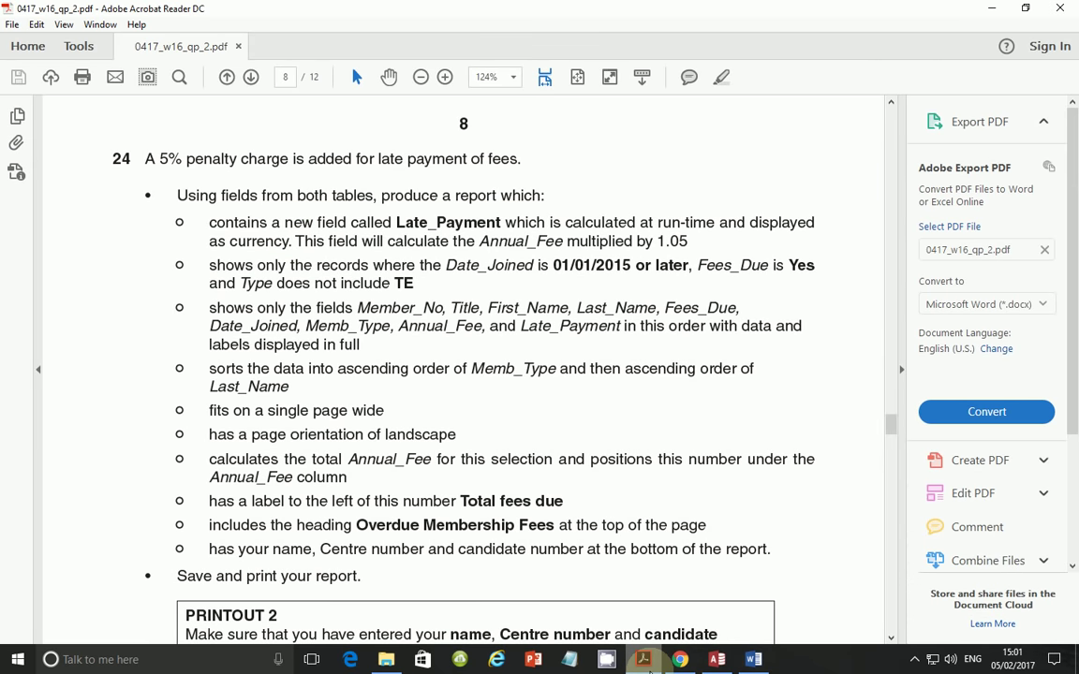
click(645, 660)
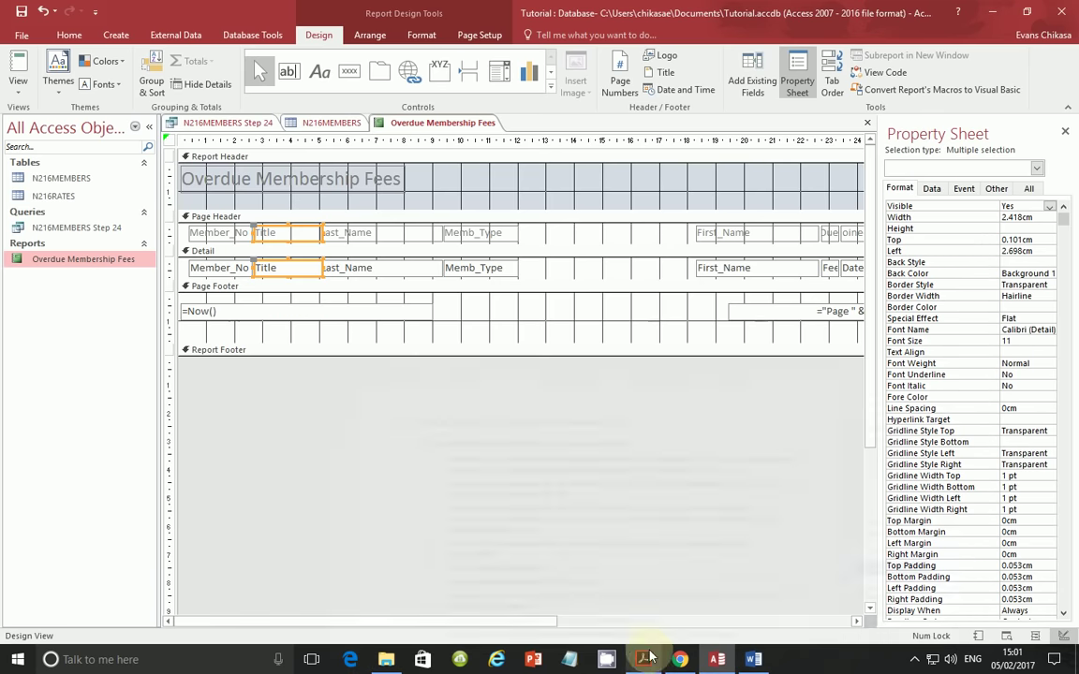
- Shift the Last_Name and Memb_Type columns further right
click(490, 233)
shift+click(454, 268)
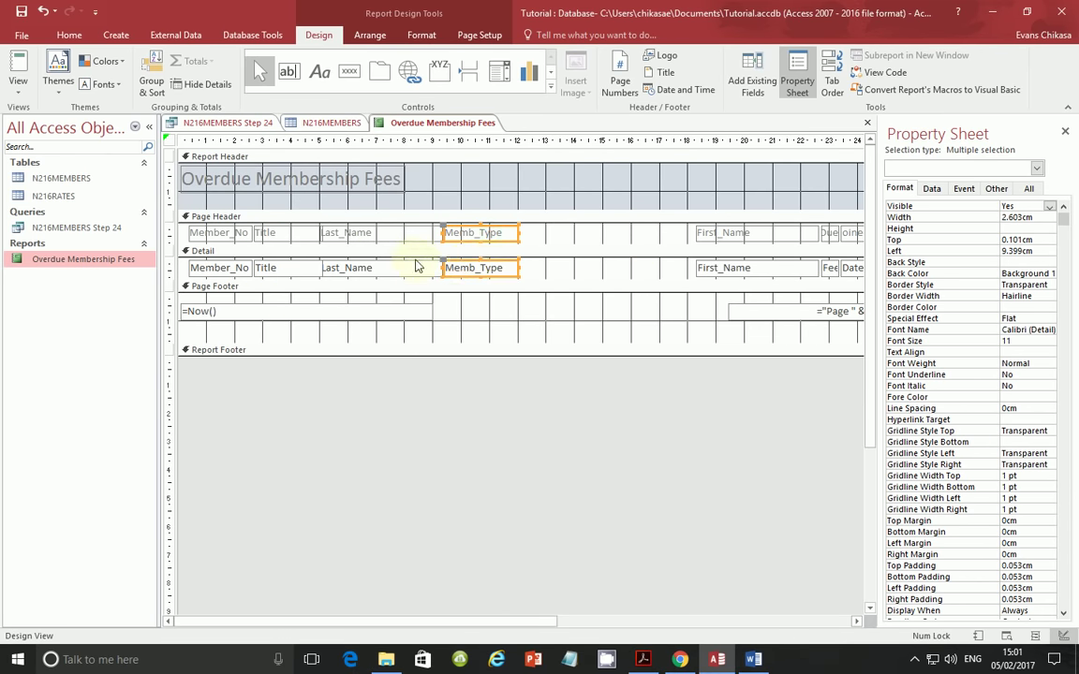
click(404, 234)
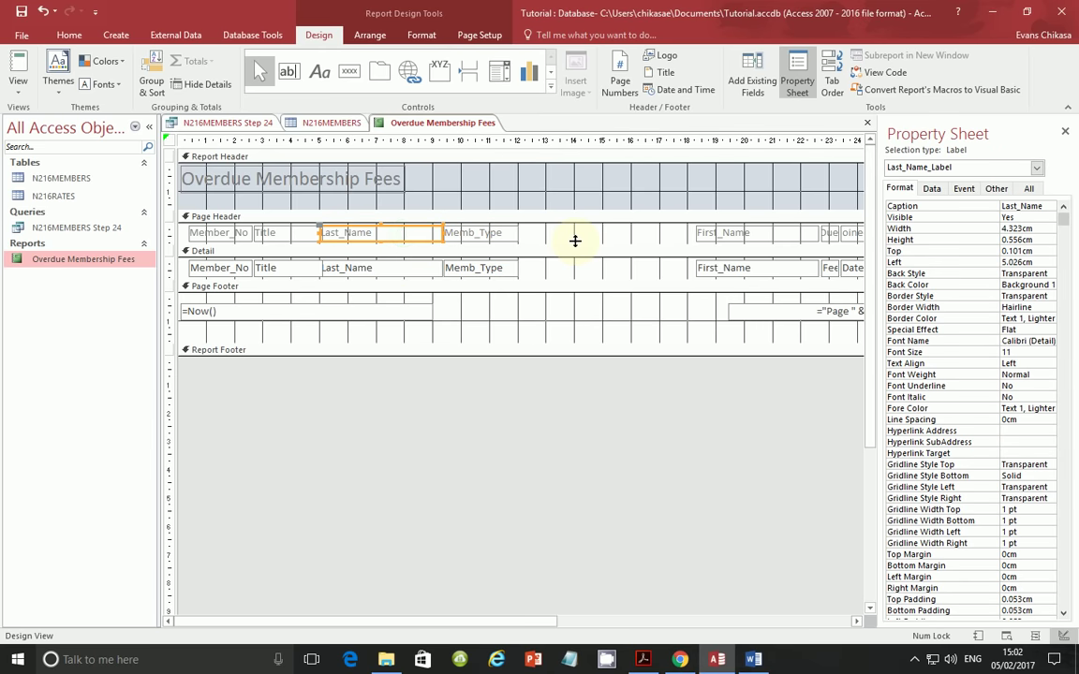
shift+click(403, 268)
shift+click(472, 268)
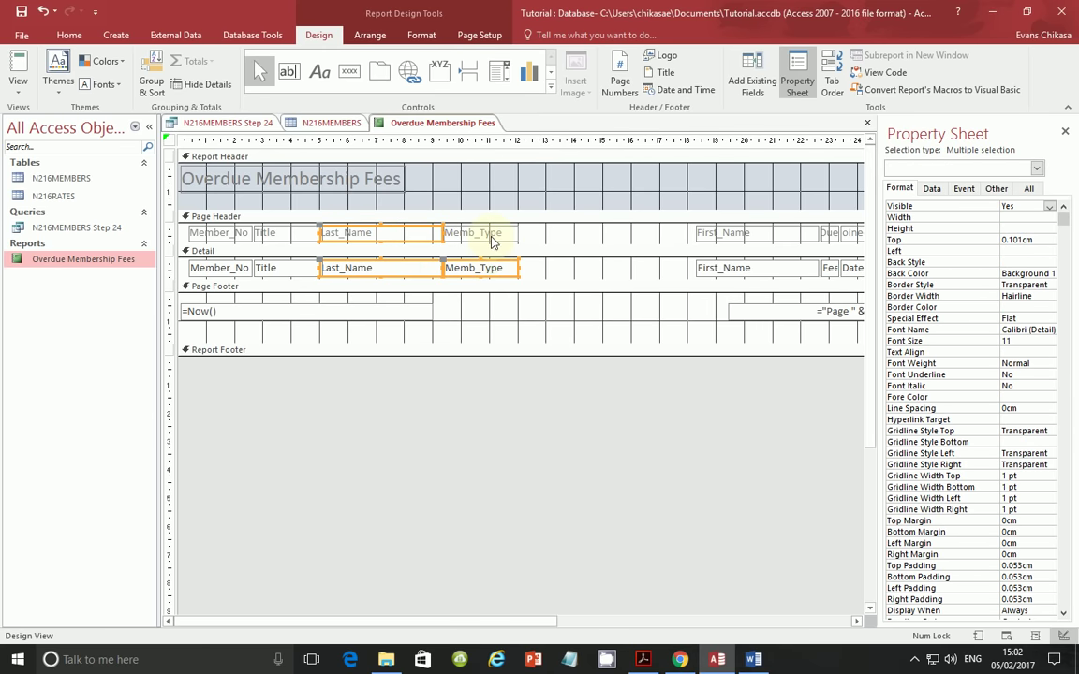
drag(414, 233, 587, 236)
- Move First_Name after Title, narrow it, and shift it with Last_Name
click(722, 234)
shift+click(726, 266)
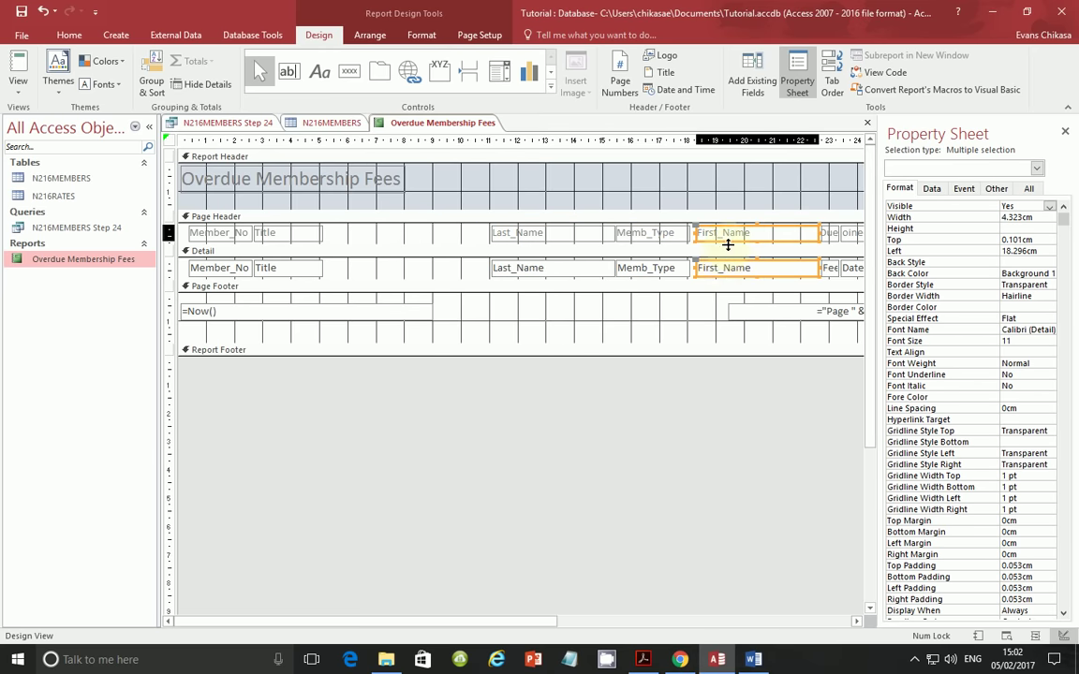
drag(728, 241, 357, 239)
drag(447, 233, 408, 235)
shift+click(524, 234)
shift+click(537, 268)
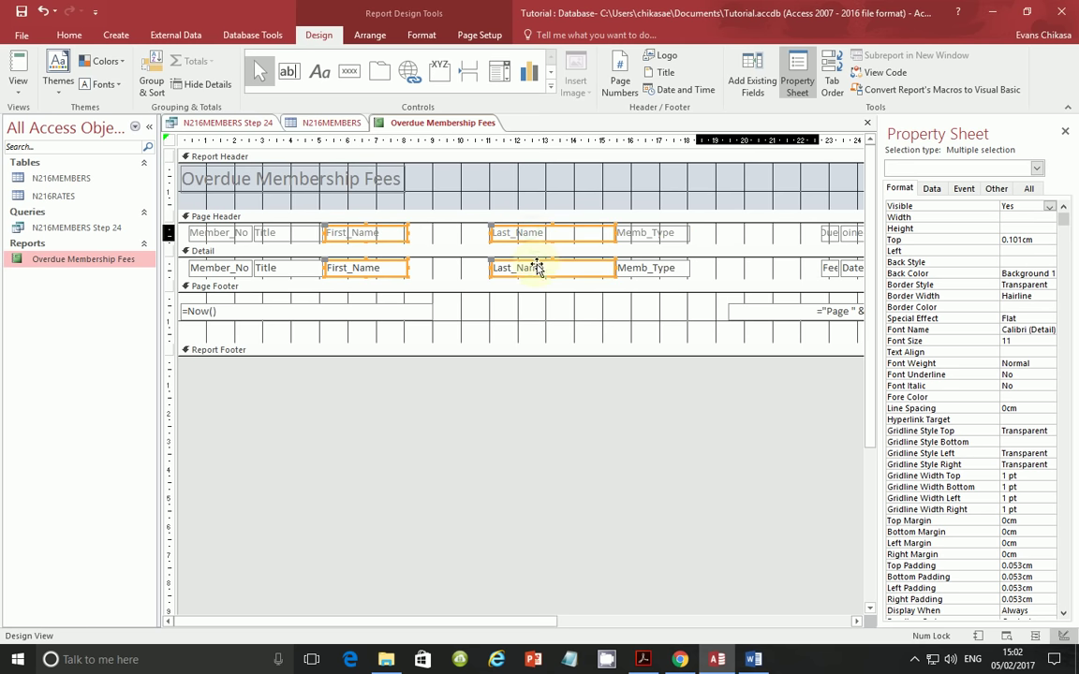
mouse_move(534, 242)
mouse_down()
mouse_move(474, 240)
mouse_move(543, 243)
mouse_up()
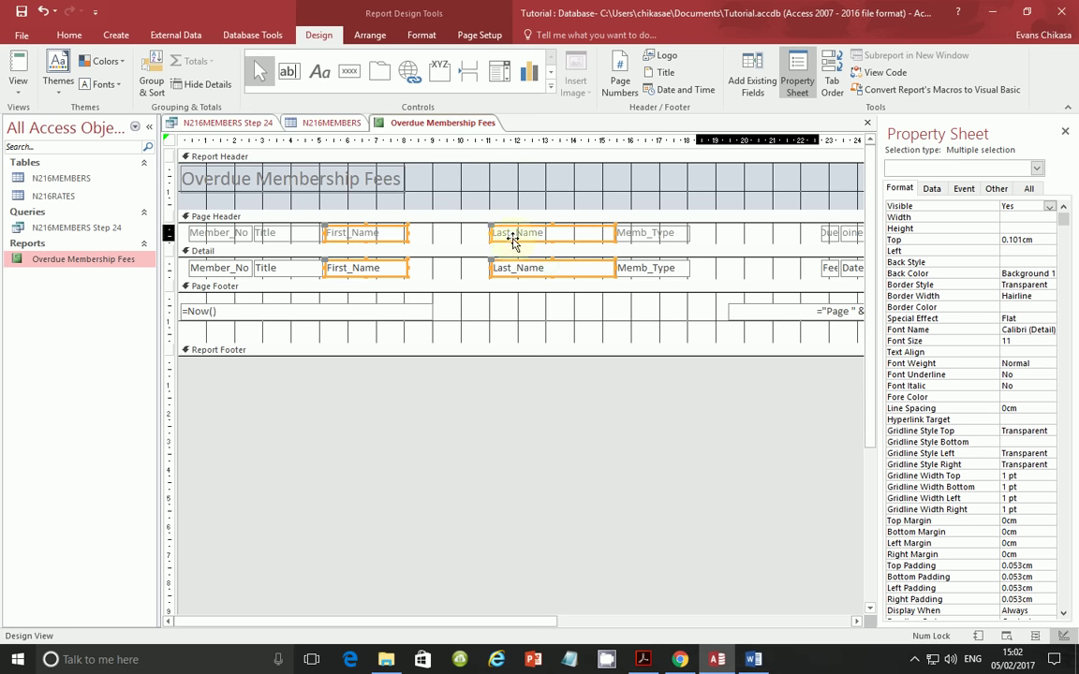
- Narrow the Last_Name column and place it right after First_Name
click(427, 245)
click(562, 262)
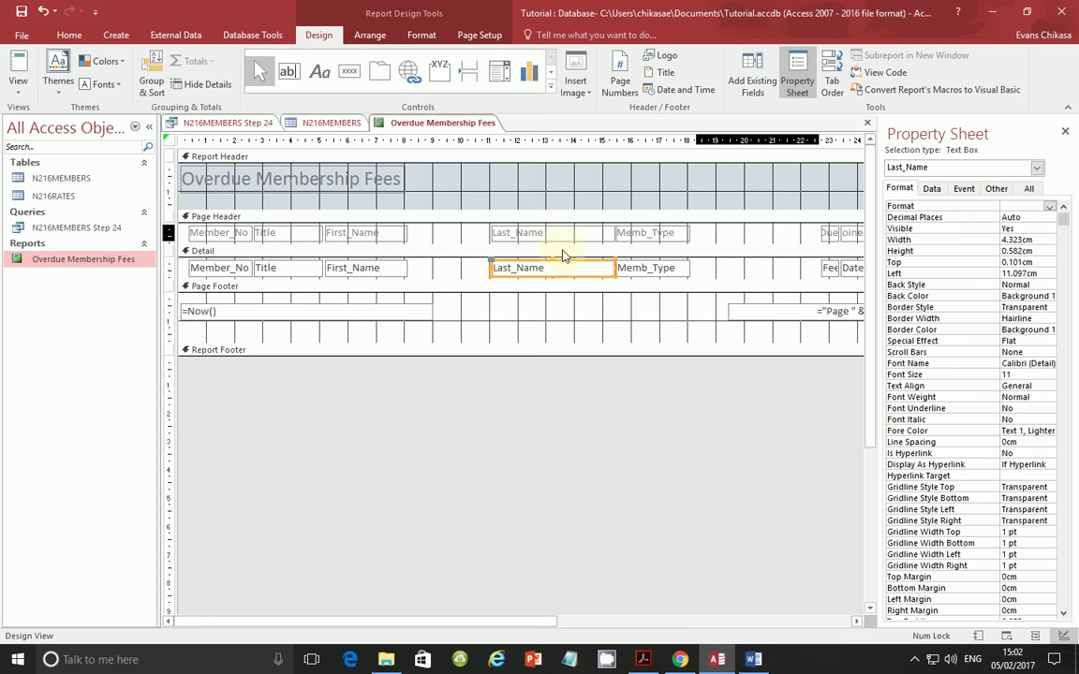
shift+click(559, 233)
drag(613, 233, 463, 236)
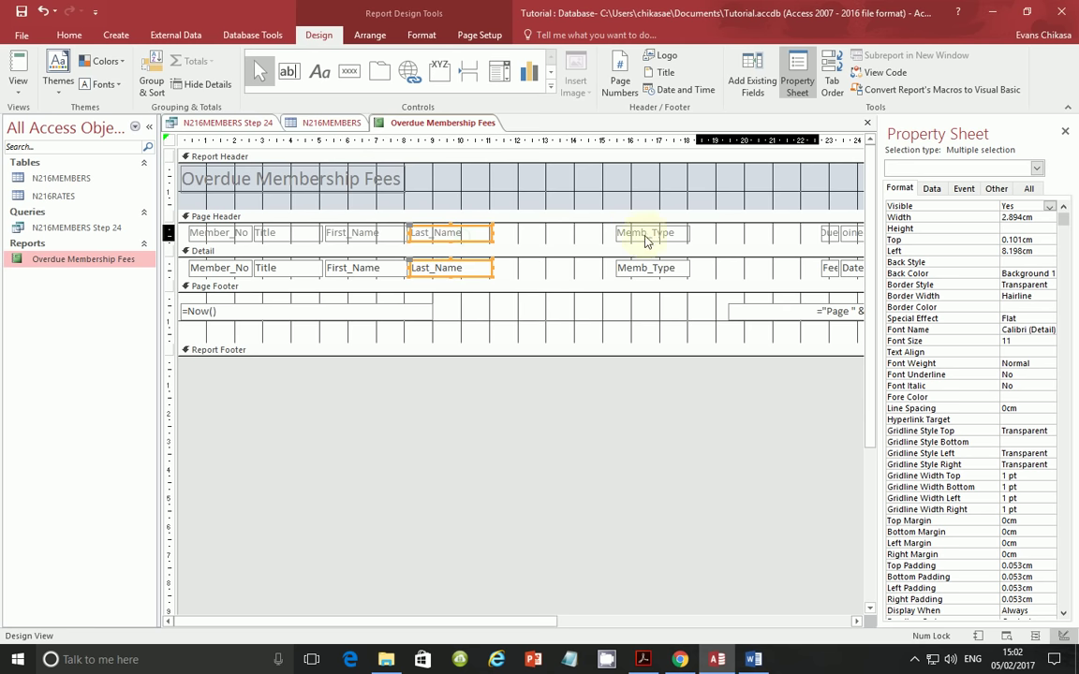
- Widen Fees_Due and place it after Last_Name
click(830, 233)
shift+click(830, 271)
drag(823, 269, 527, 251)
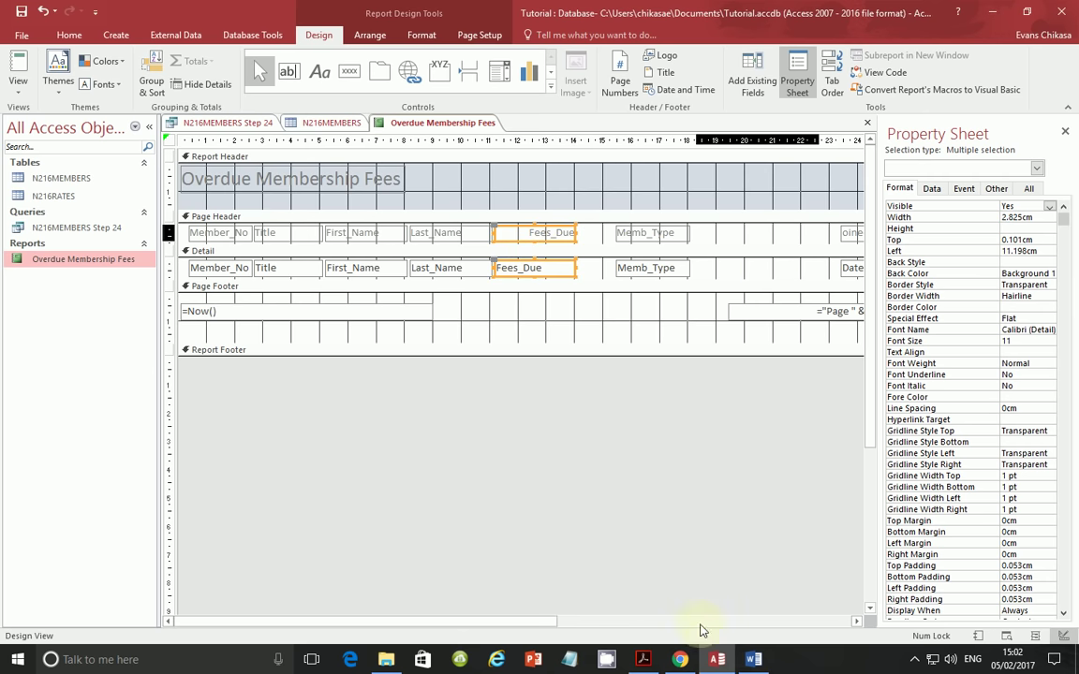
click(643, 659)
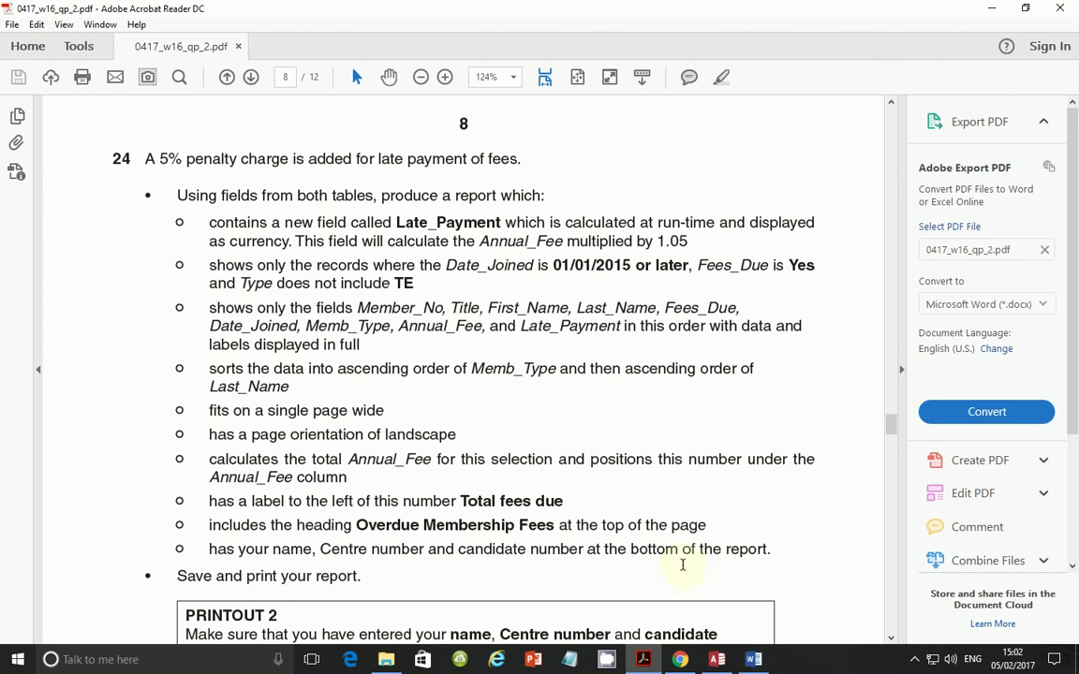
click(717, 659)
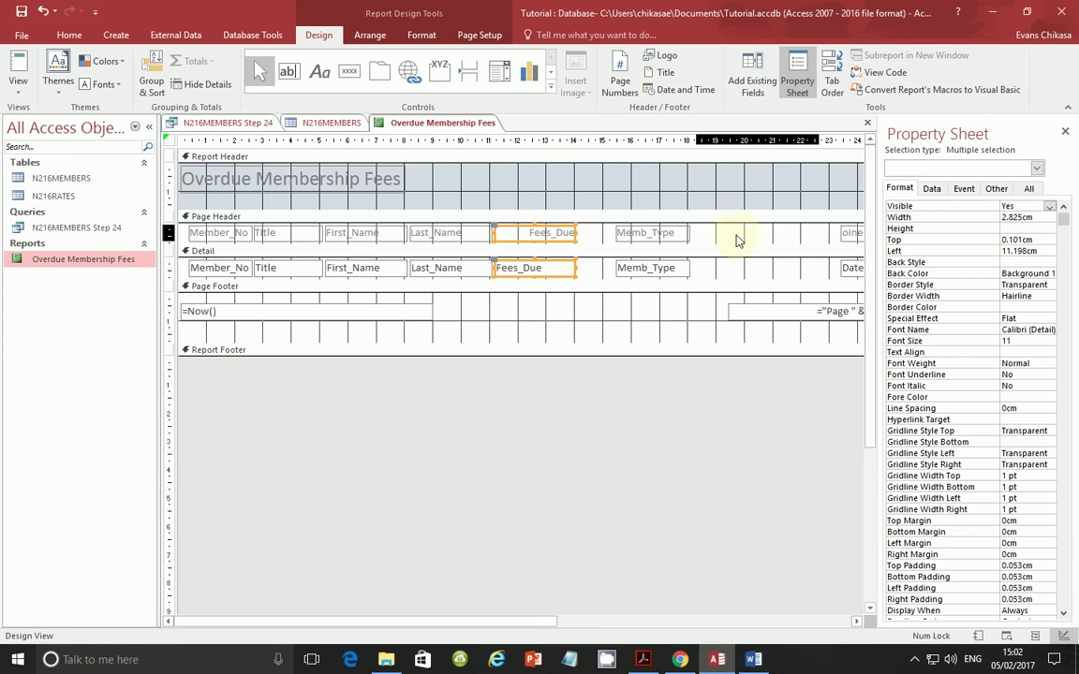
- Widen Date_Joined so its name shows fully and nudge Memb_Type right
click(851, 237)
shift+click(849, 263)
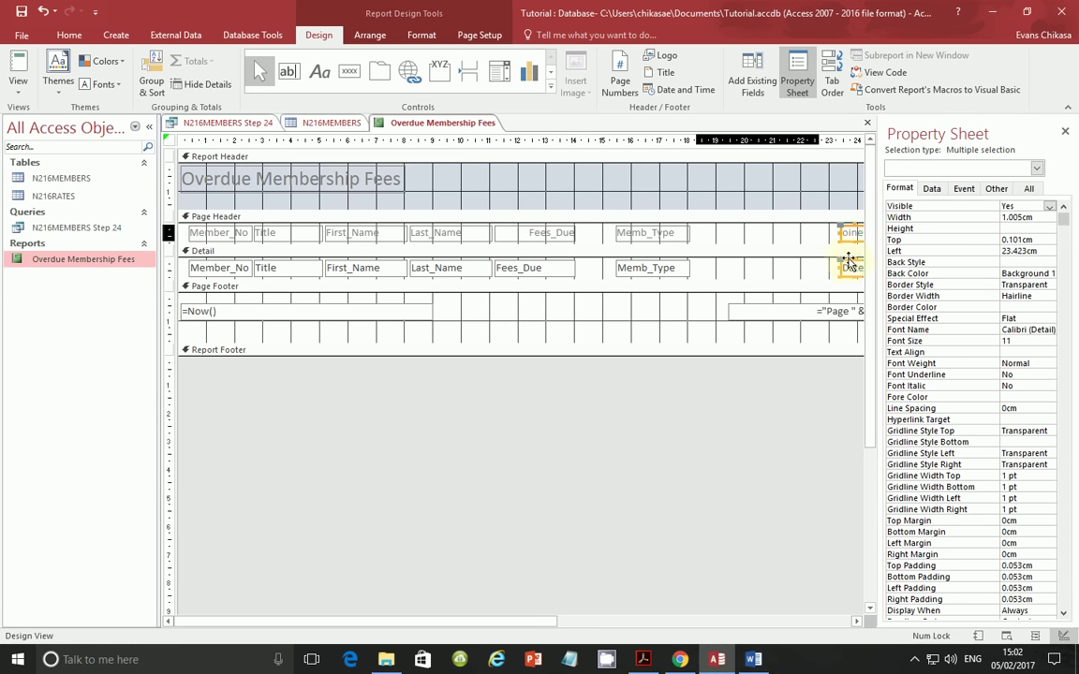
drag(840, 233, 806, 233)
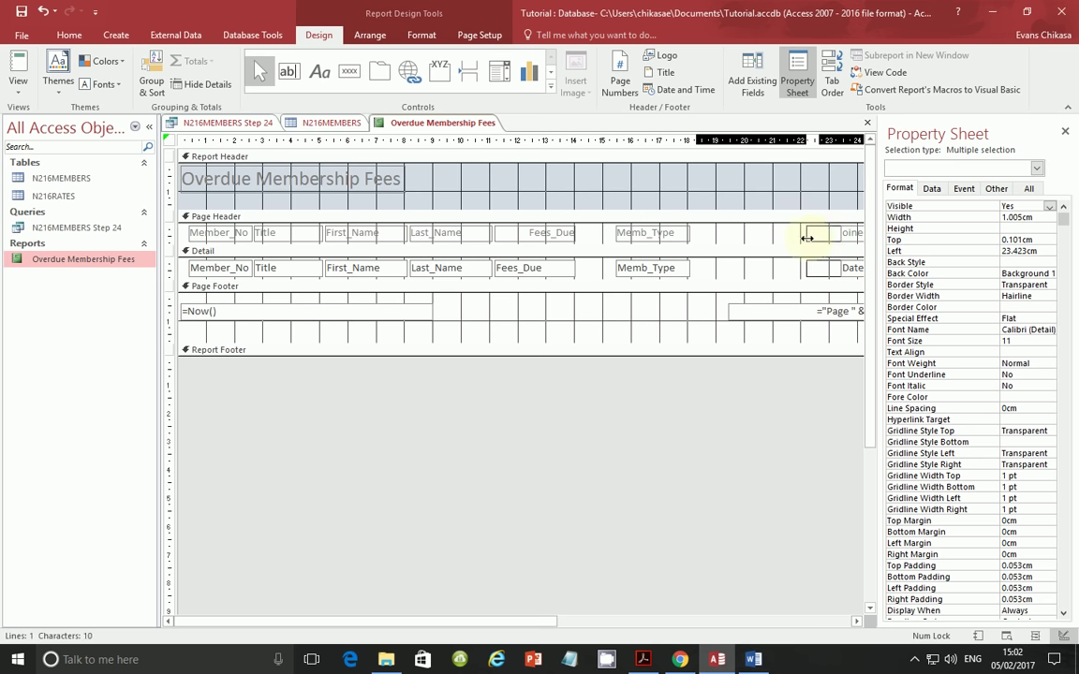
click(650, 234)
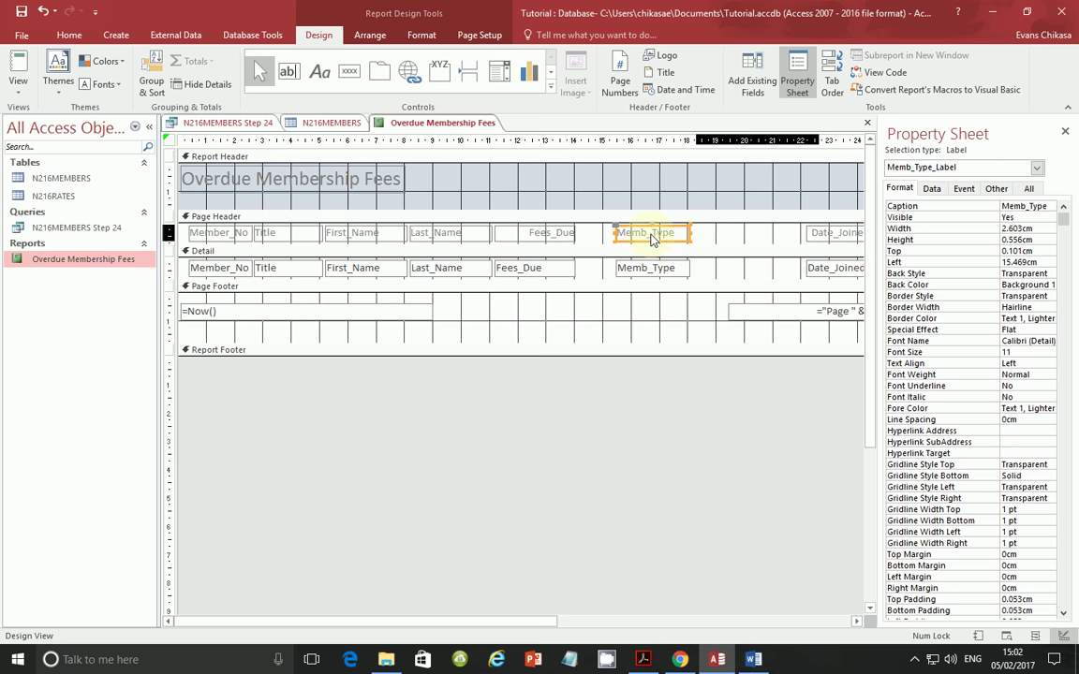
shift+click(650, 266)
mouse_move(661, 237)
mouse_down()
mouse_move(763, 234)
mouse_move(603, 249)
mouse_move(652, 232)
mouse_up()
click(829, 234)
shift+click(830, 265)
click(643, 233)
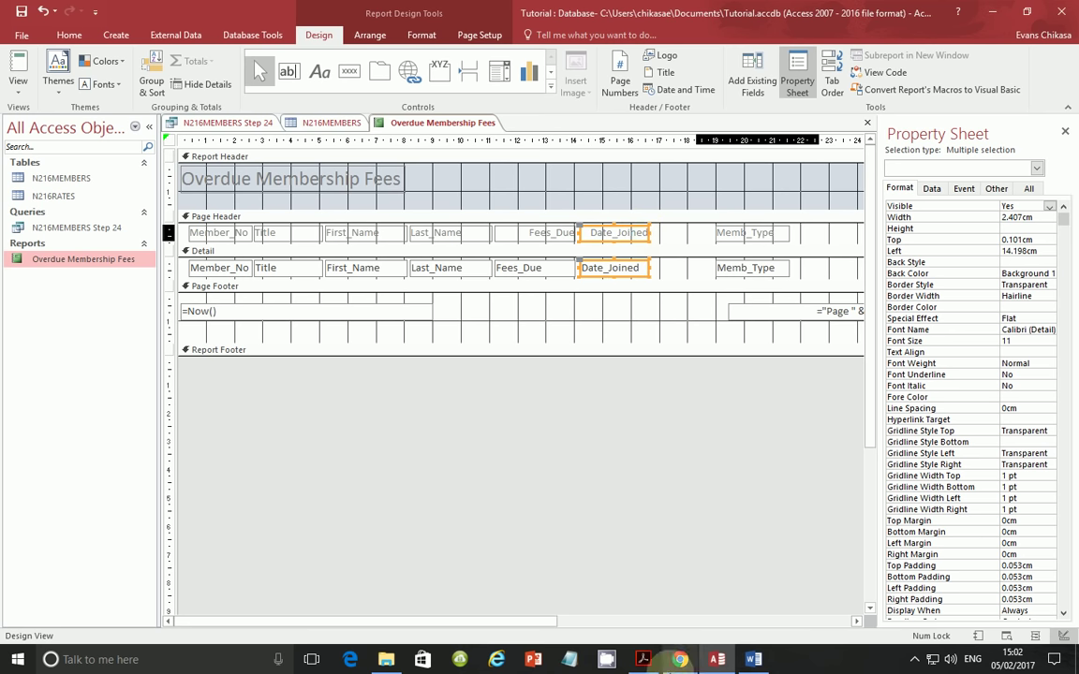
- Place the Memb_Type column right after Date_Joined
click(644, 659)
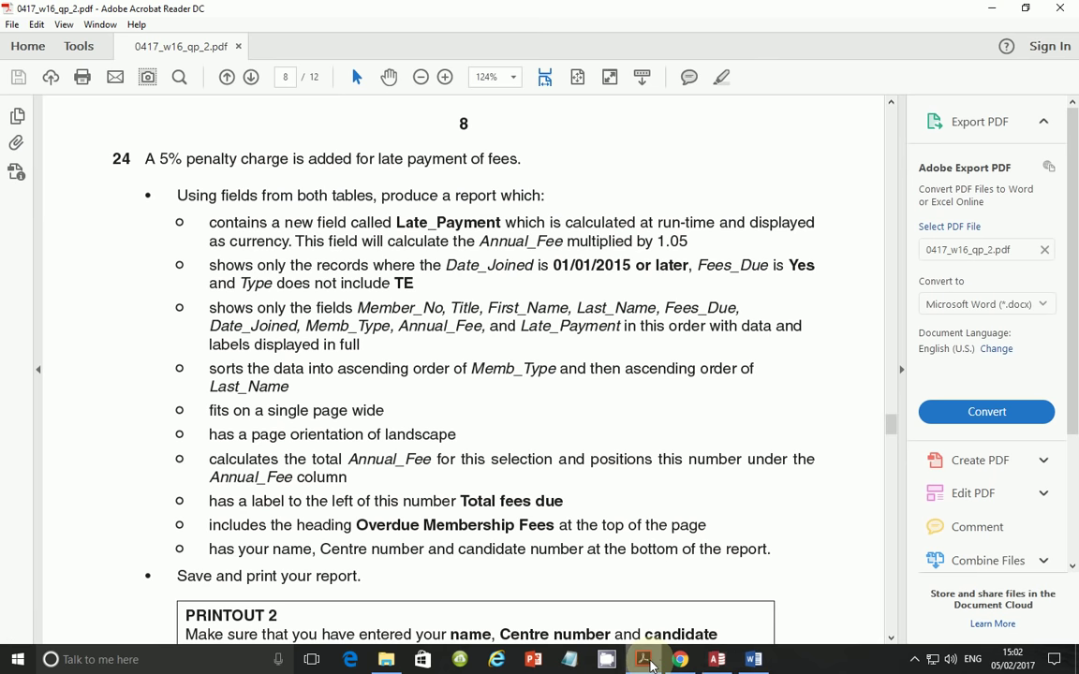
click(651, 663)
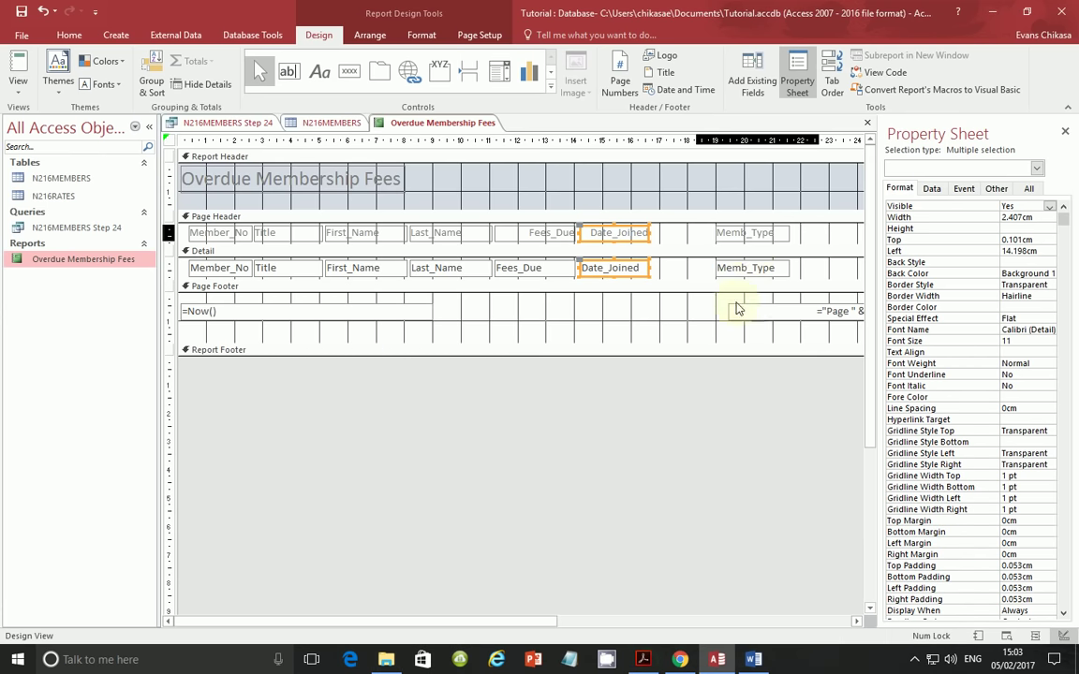
click(746, 233)
shift+click(746, 271)
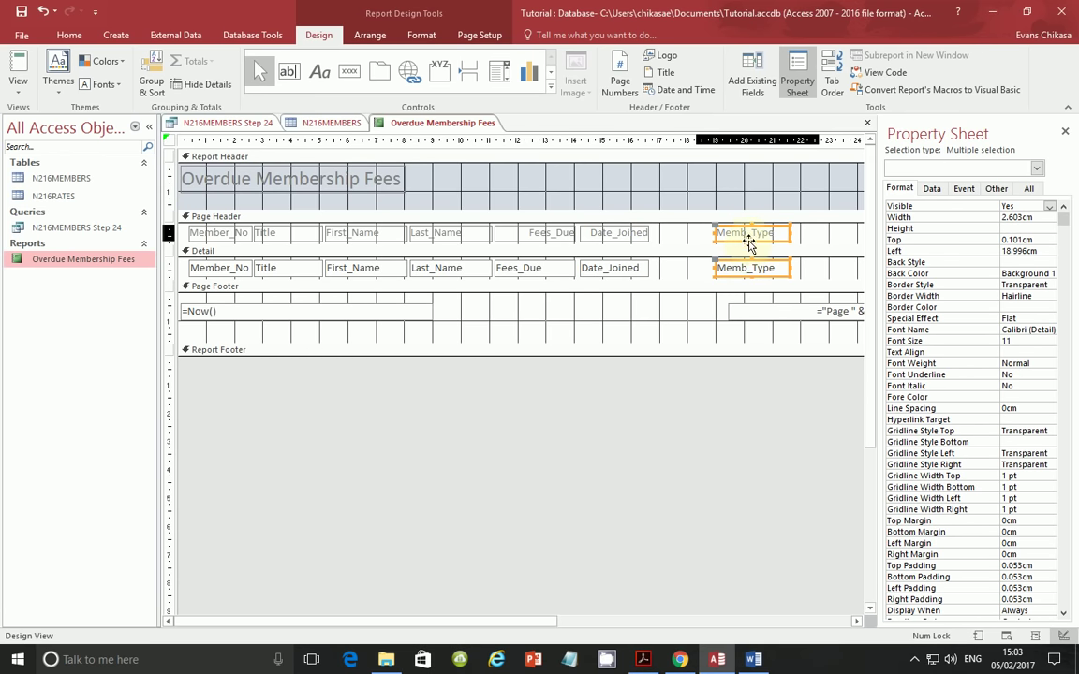
drag(752, 236, 687, 241)
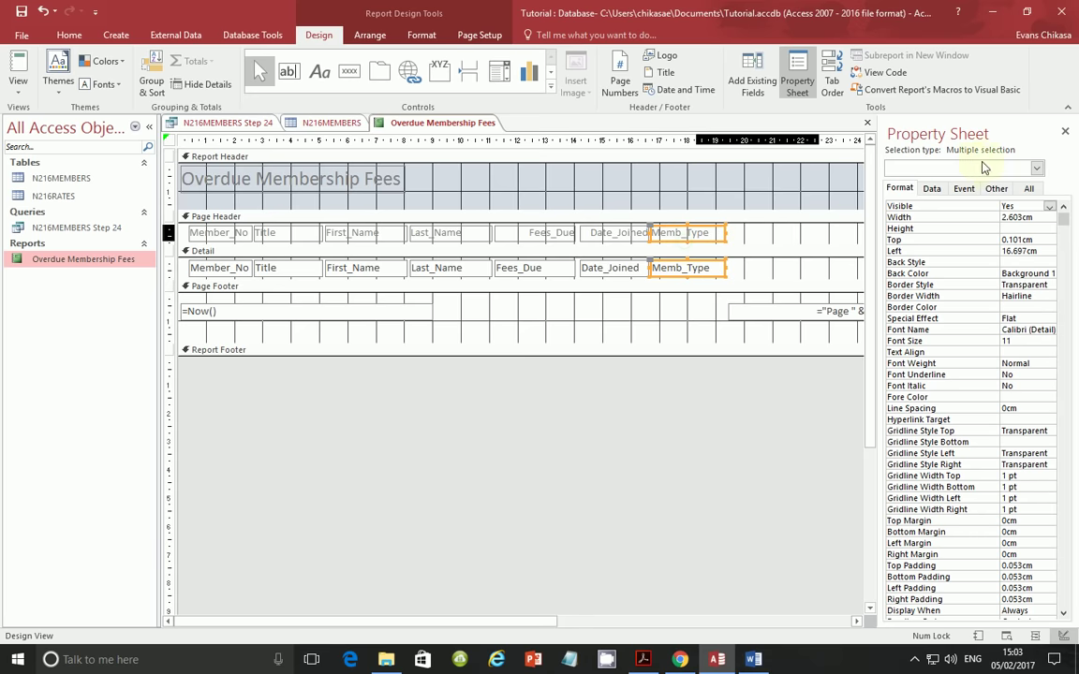
- Close the Property Sheet, move Annual_Fee after Memb_Type, and widen Late_Payment beside it
click(1065, 132)
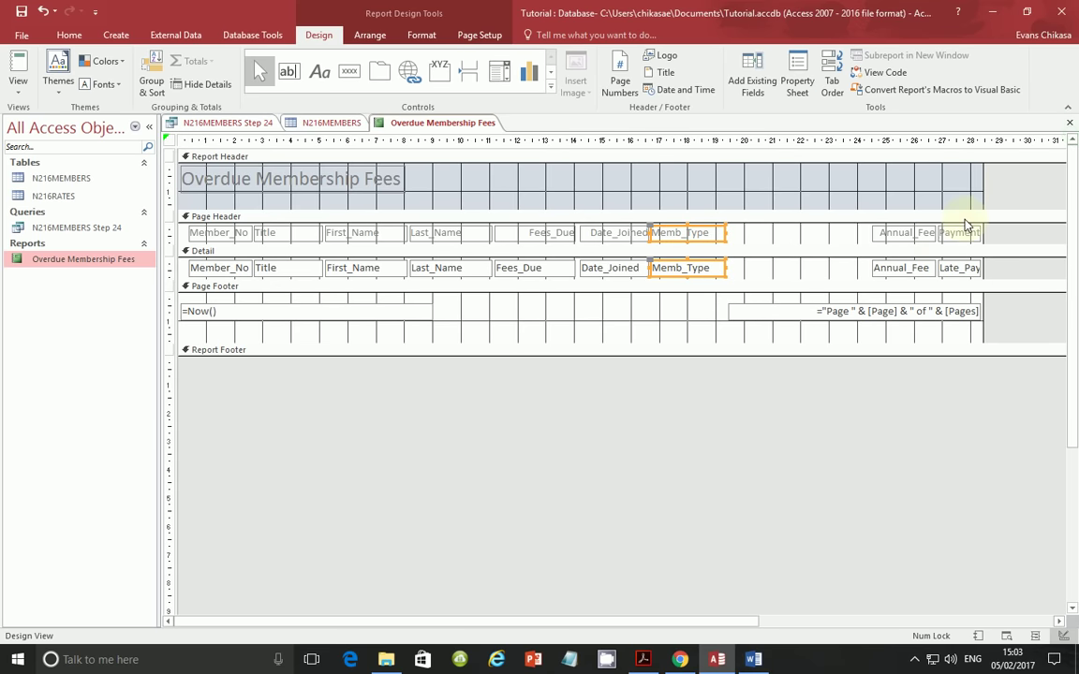
click(905, 233)
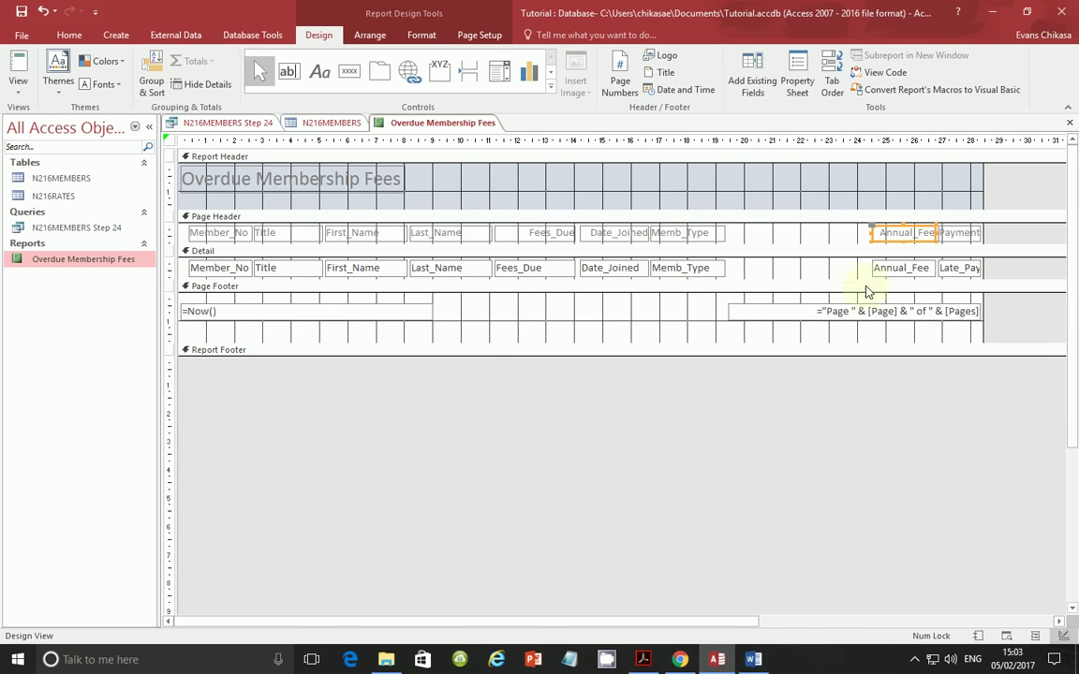
shift+click(905, 270)
click(644, 660)
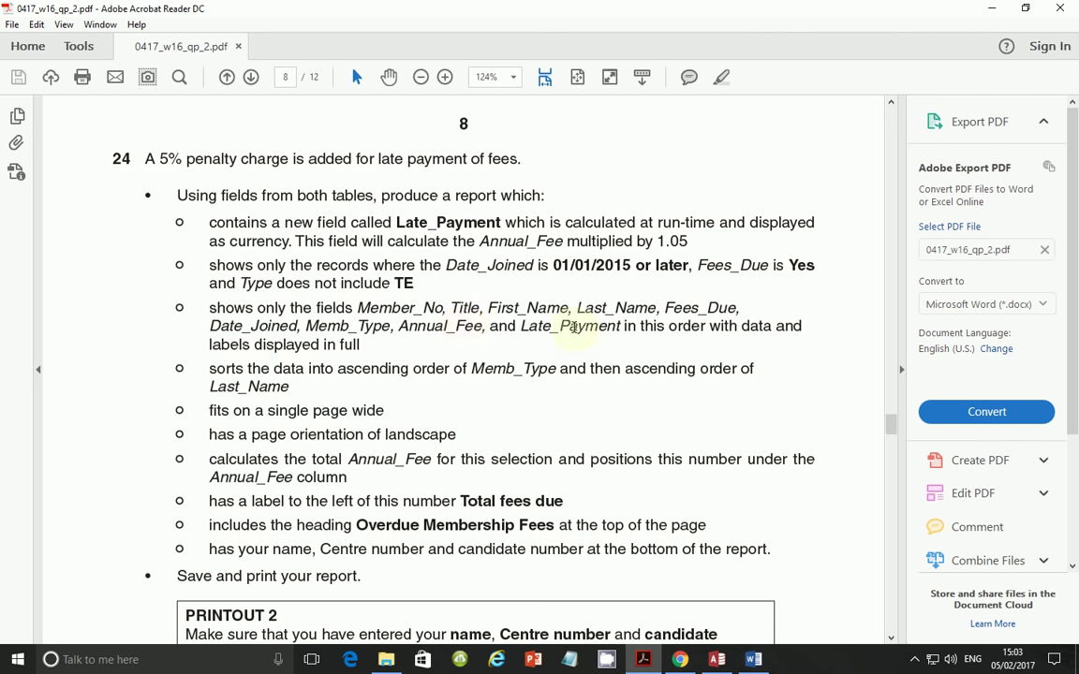
click(717, 659)
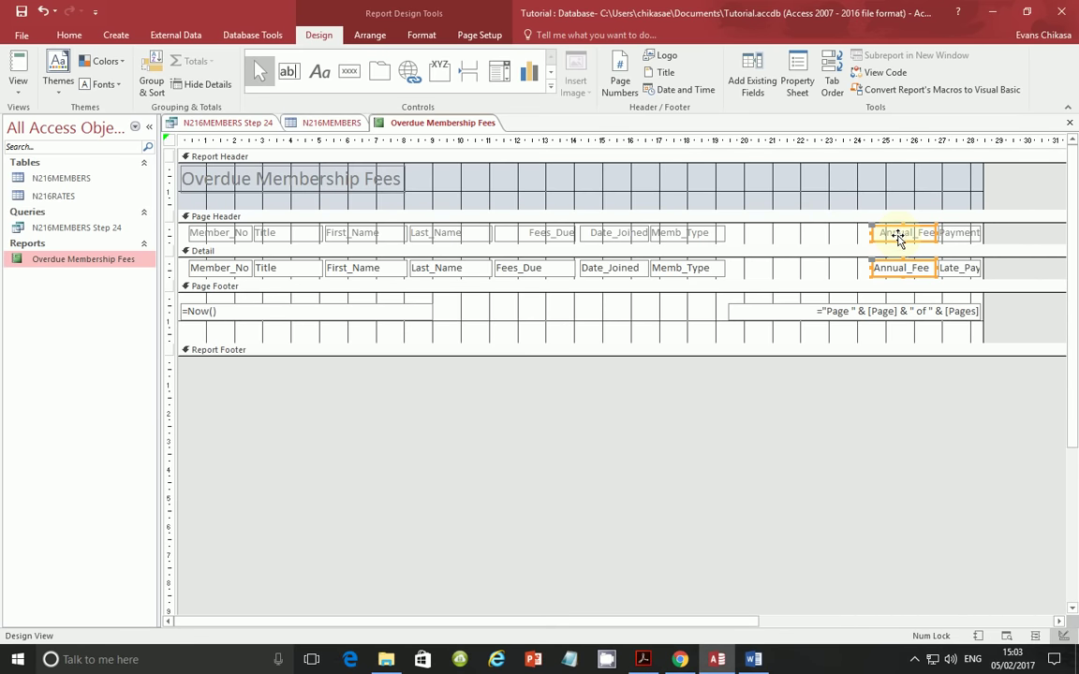
drag(897, 238, 755, 241)
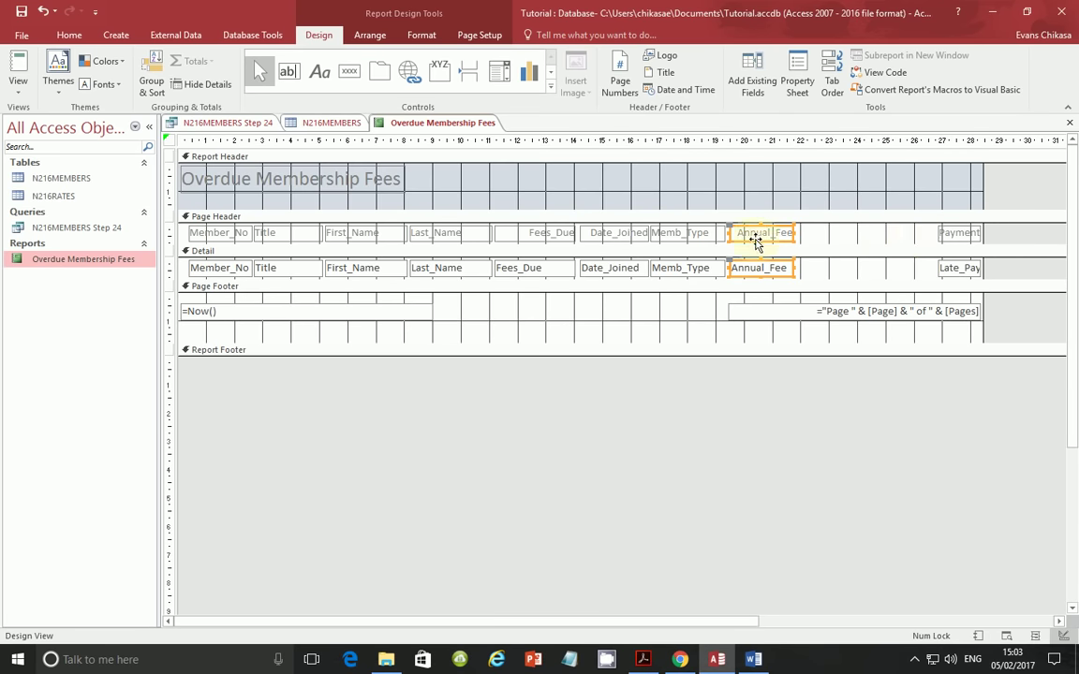
click(960, 234)
drag(939, 233, 824, 236)
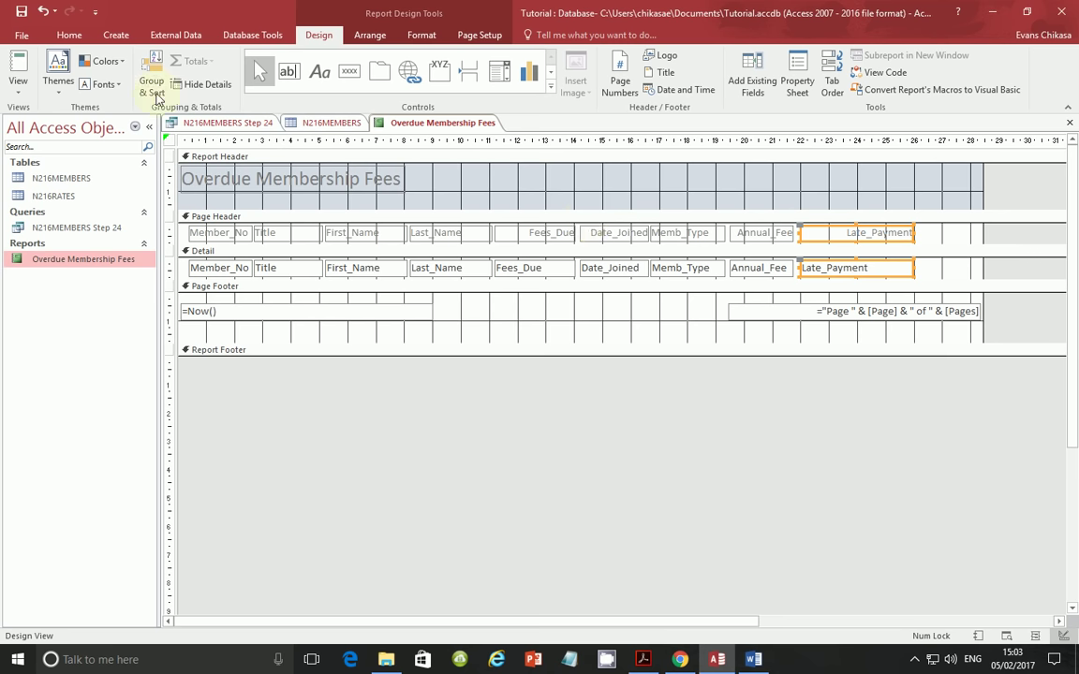
click(19, 84)
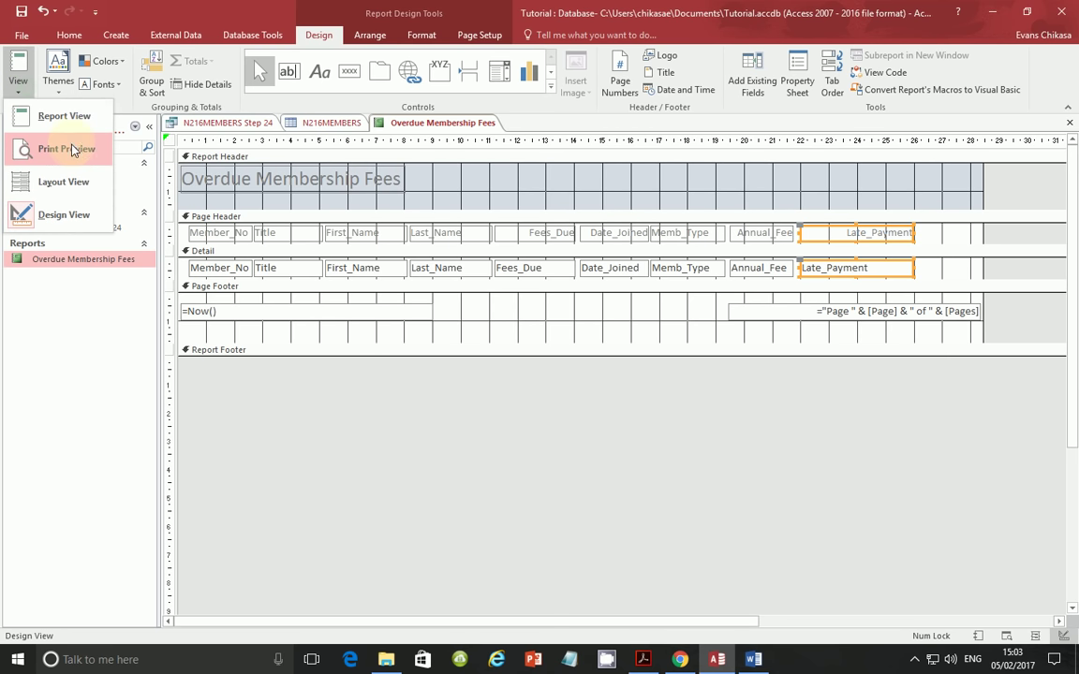
- Display the Overdue Membership Fees report in Report View with all nine columns
click(64, 119)
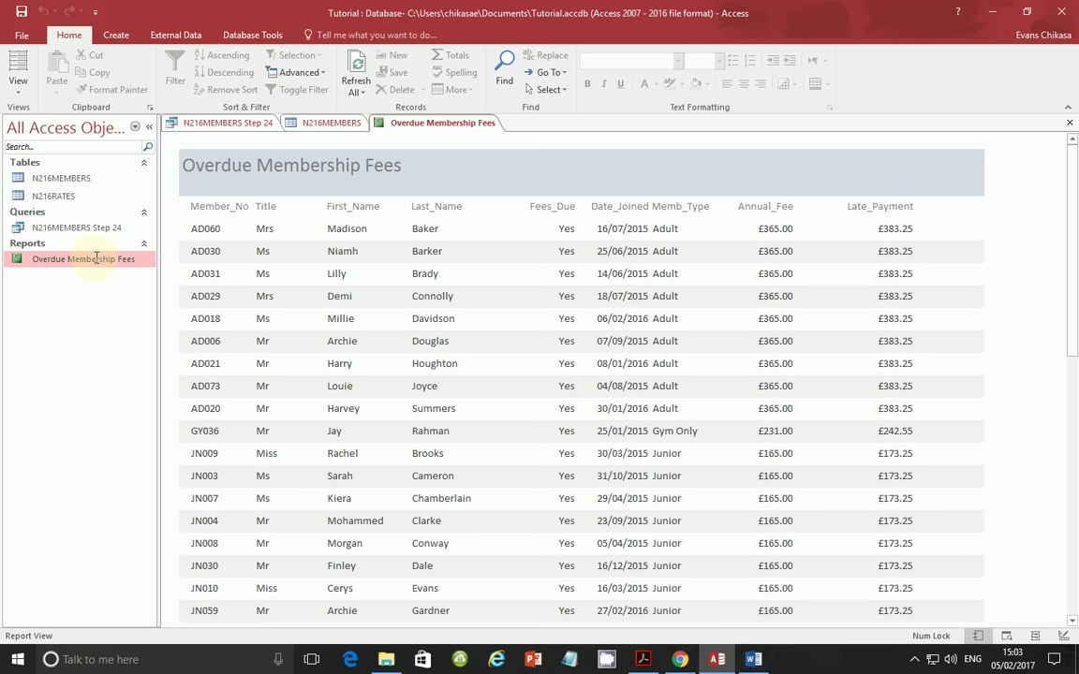
right_click(117, 260)
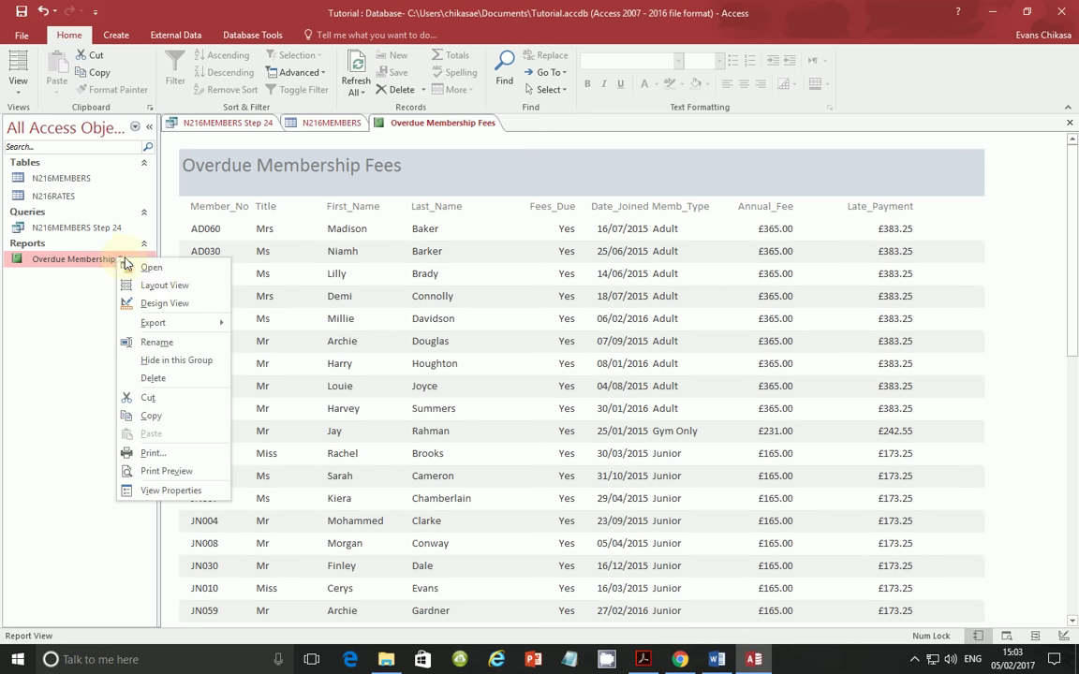
- Reopen the report in Design View, deselect the Late_Payment controls, and bring up the exam PDF
click(157, 302)
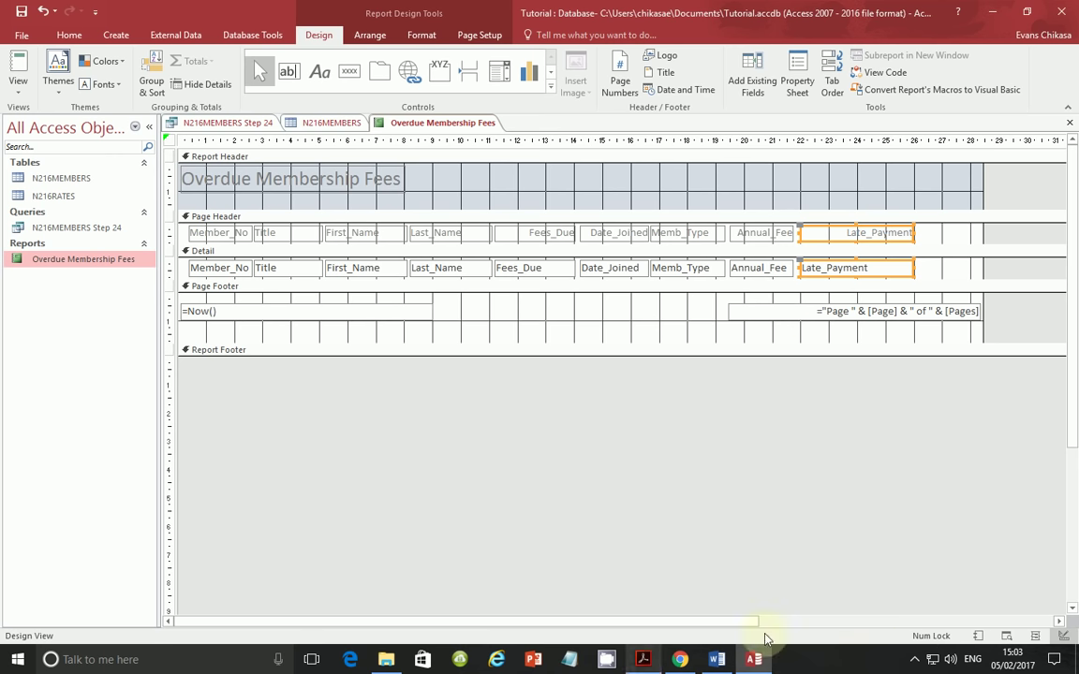
click(914, 659)
click(884, 601)
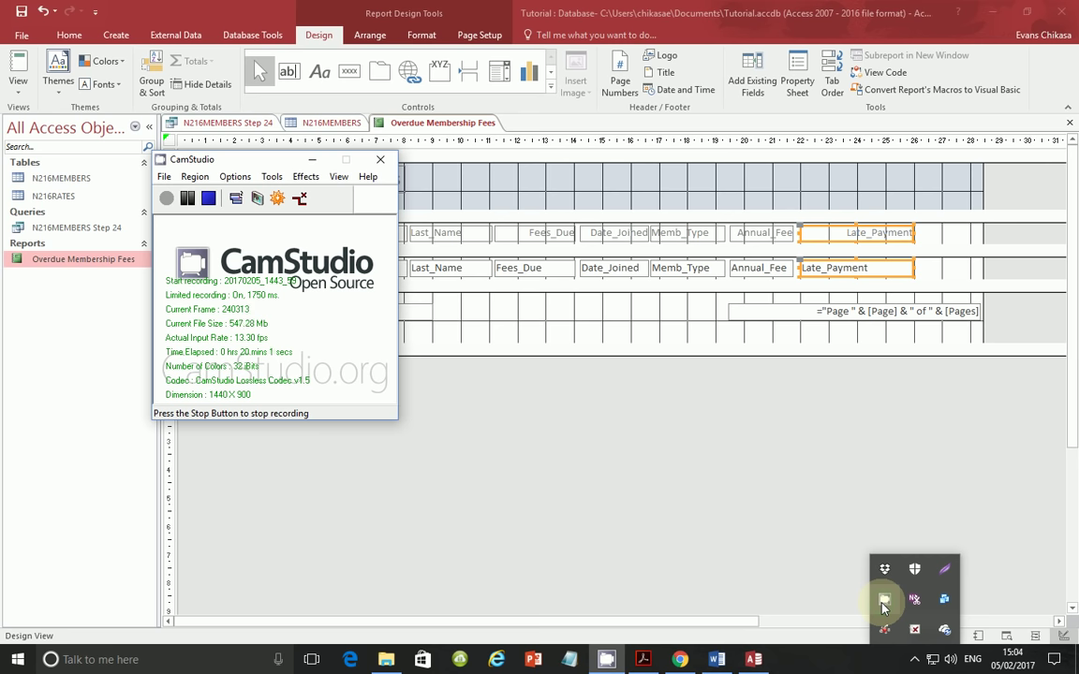
click(312, 159)
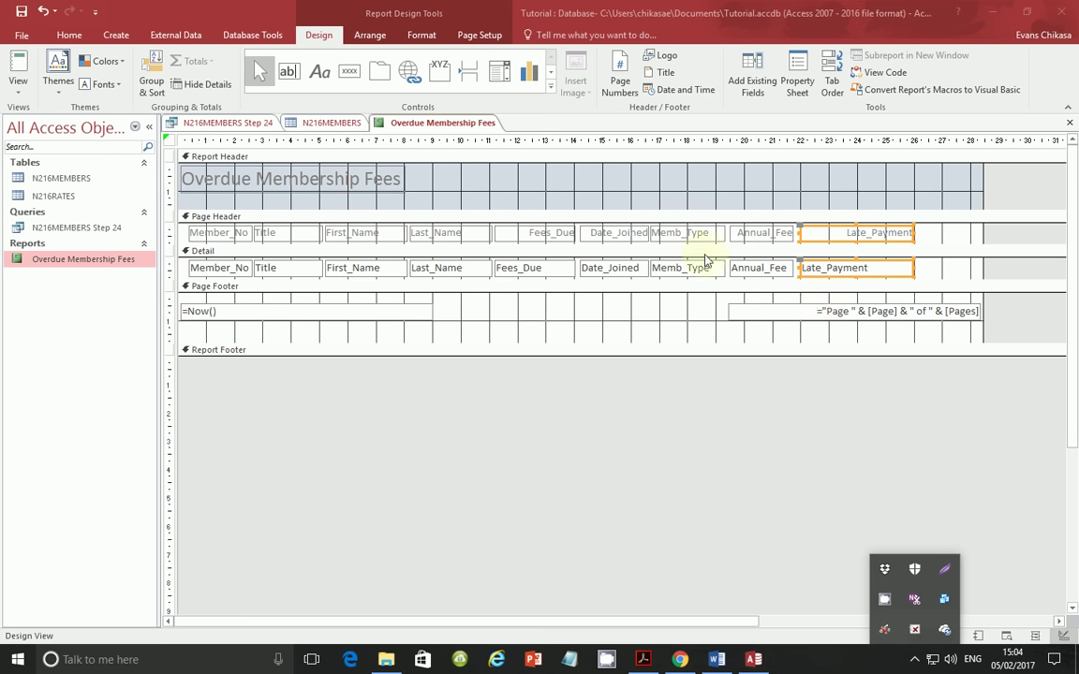
click(932, 240)
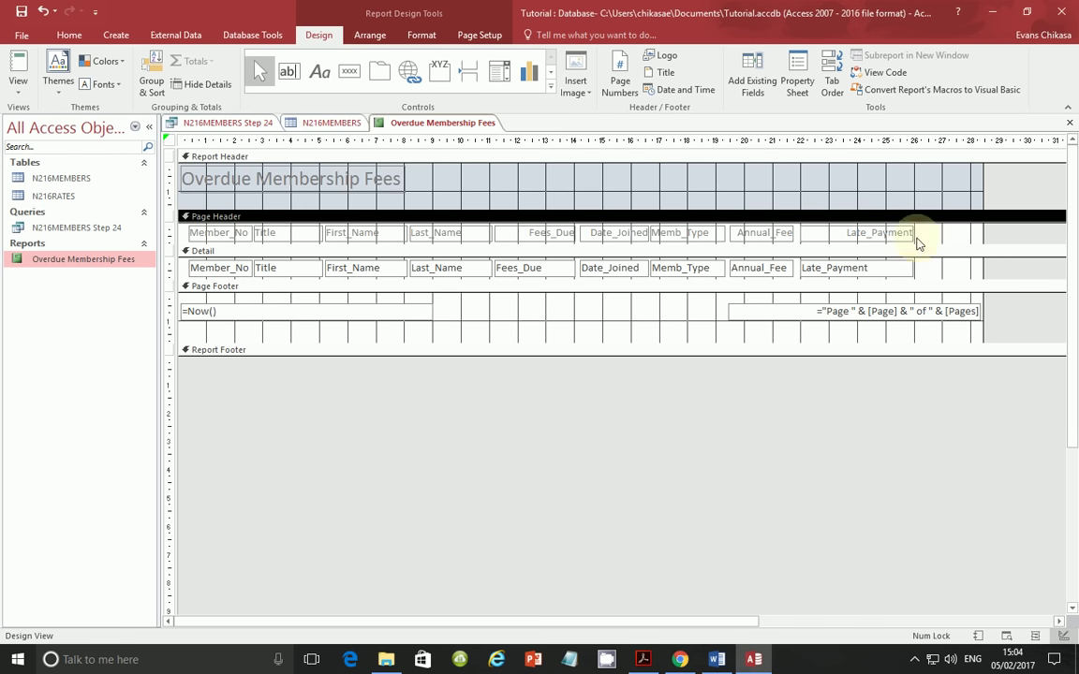
click(646, 658)
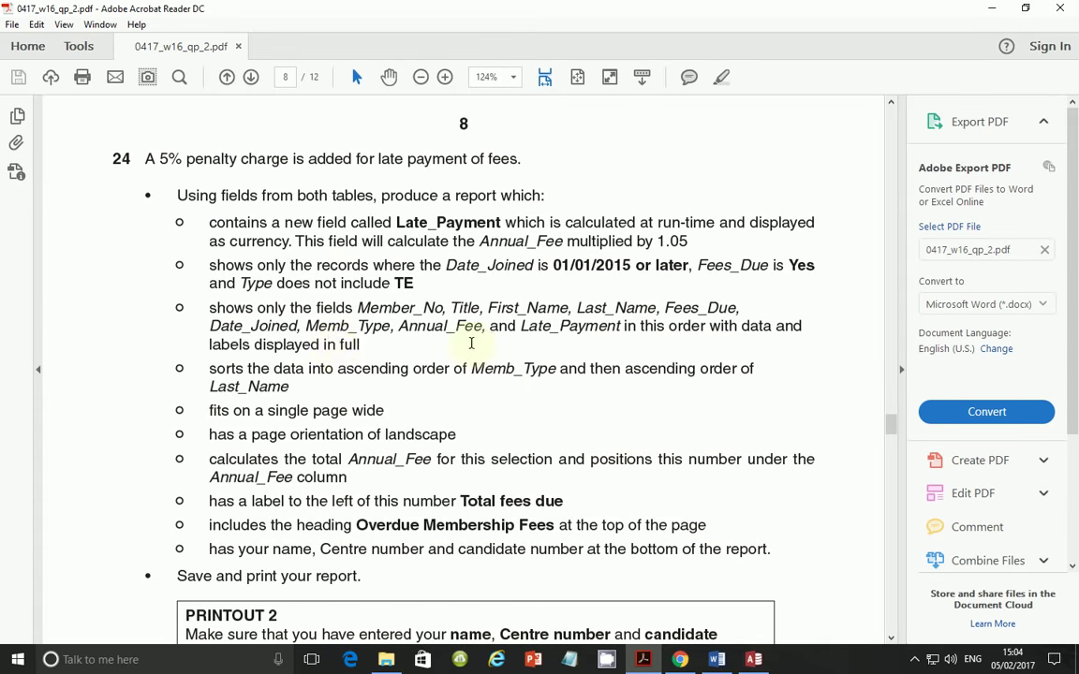
- Reread the required field order and Memb_Type-then-Last_Name sort rule, then return to Access
drag(373, 346, 213, 322)
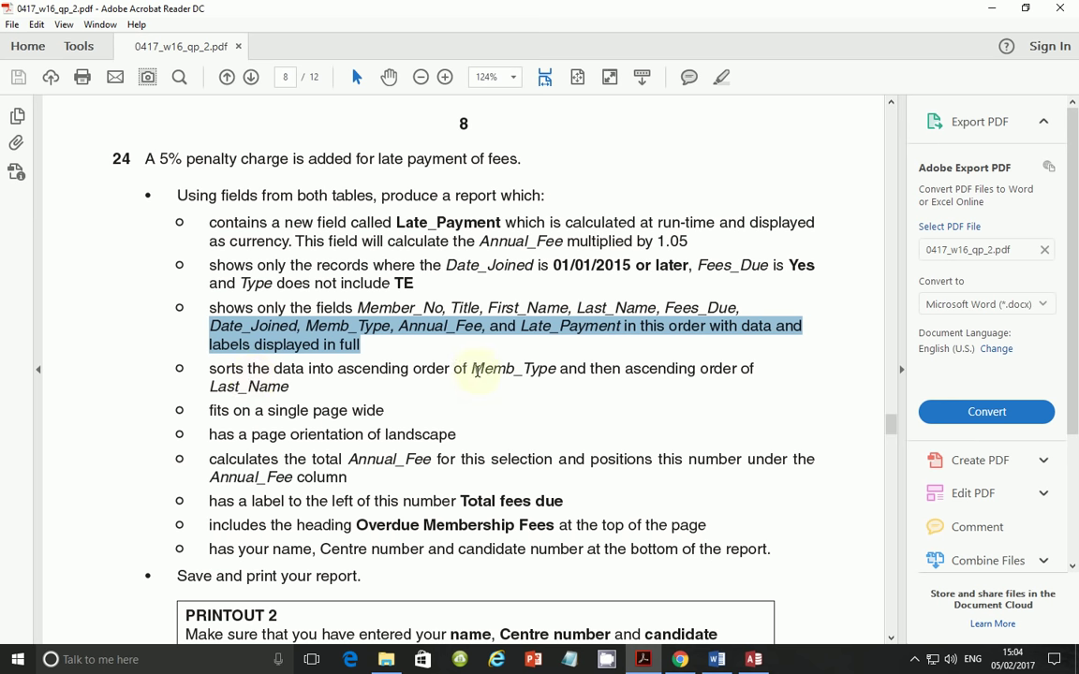
drag(476, 370, 545, 373)
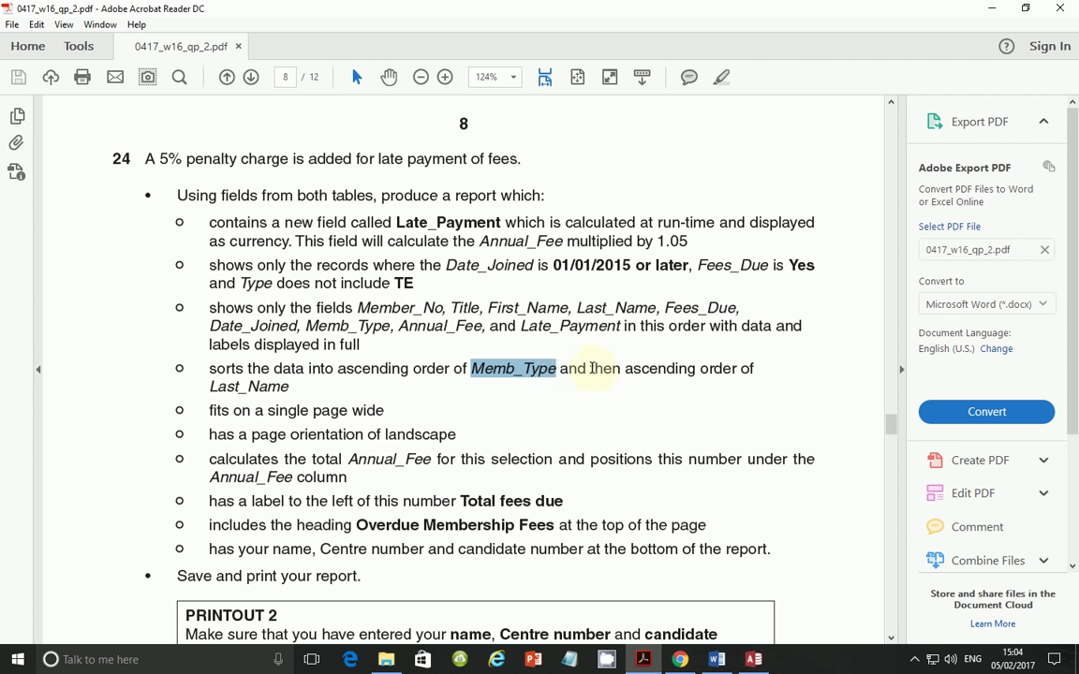
drag(592, 368, 609, 388)
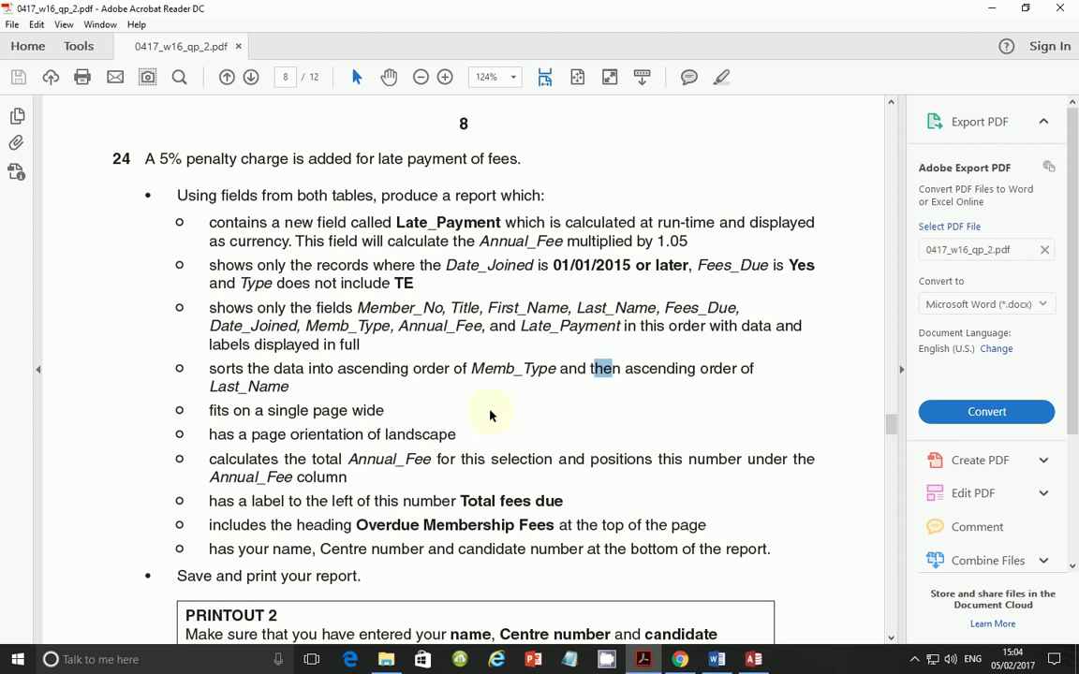
key(alt+Tab)
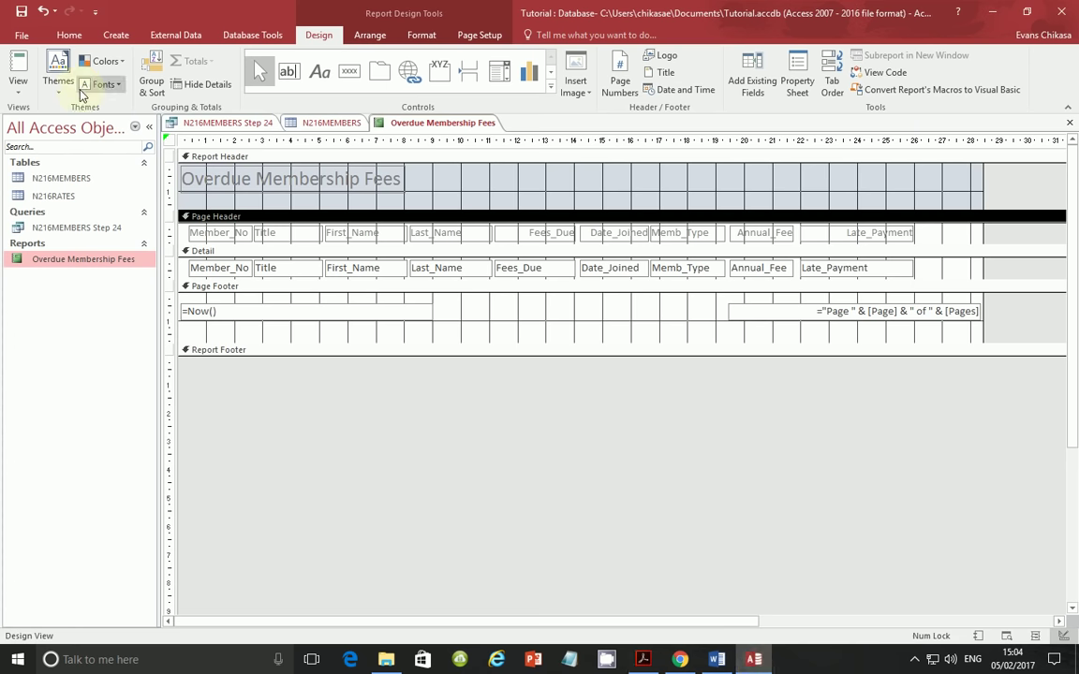
- Switch the report to Report View and scroll through its rows
click(18, 89)
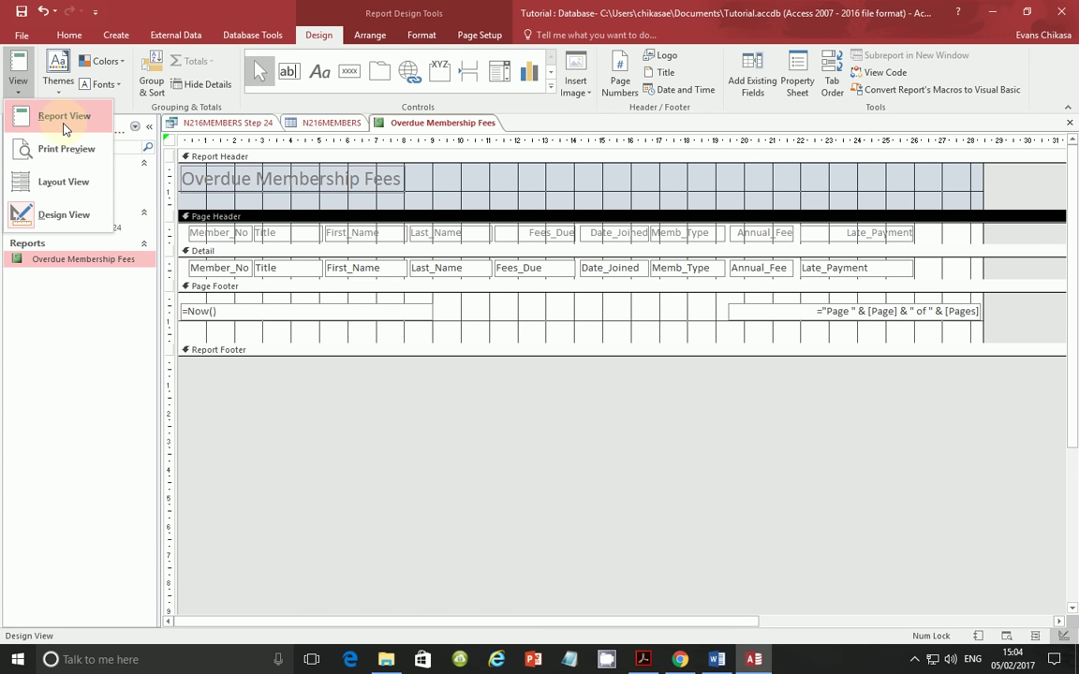
click(64, 122)
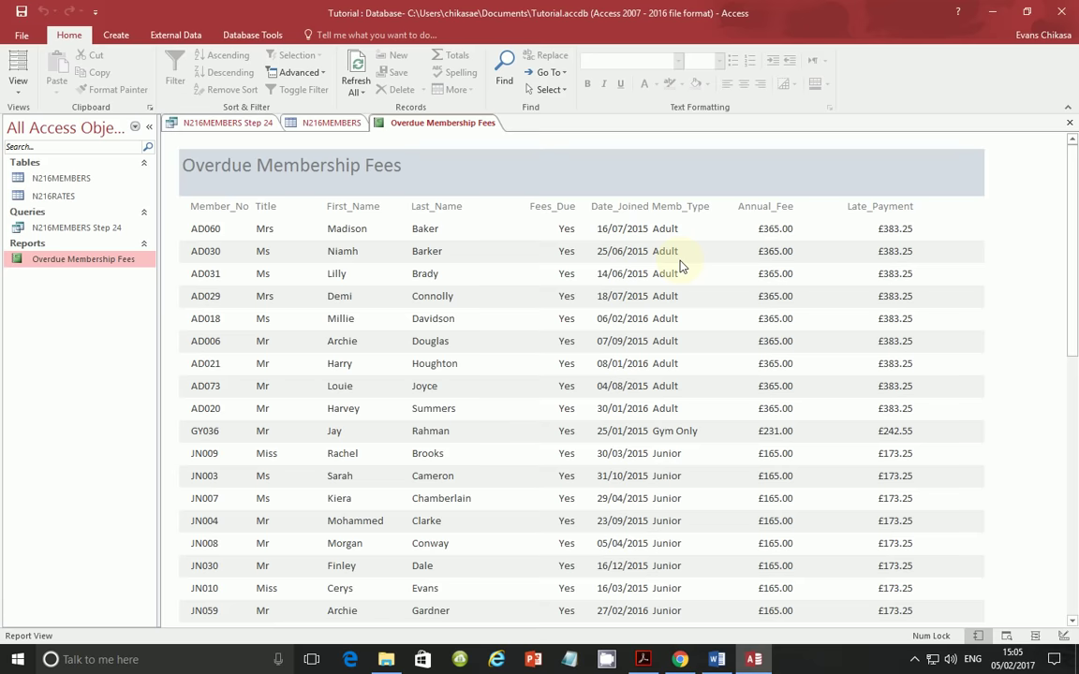
scroll(684, 307, down, 3)
scroll(684, 307, down, 8)
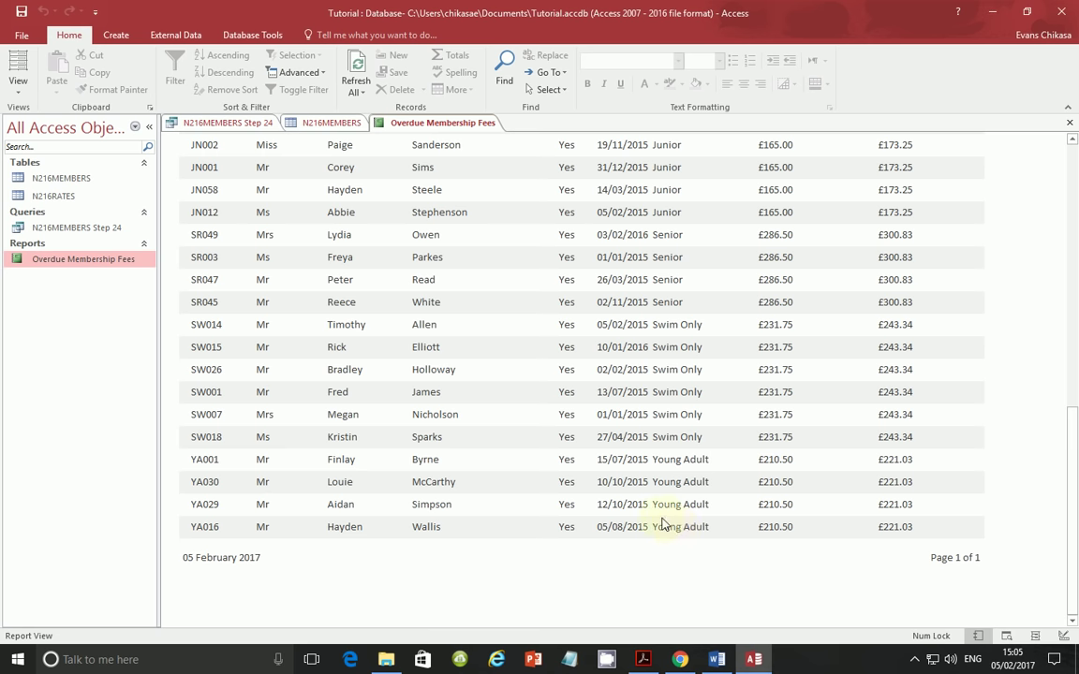
scroll(450, 380, up, 5)
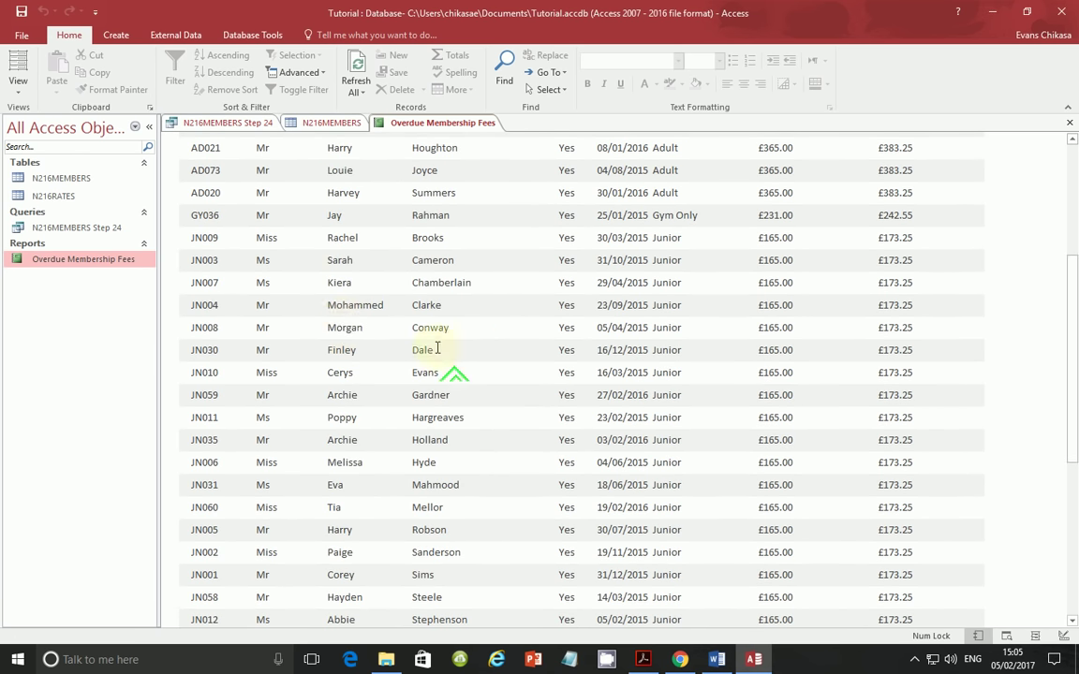
scroll(403, 333, up, 3)
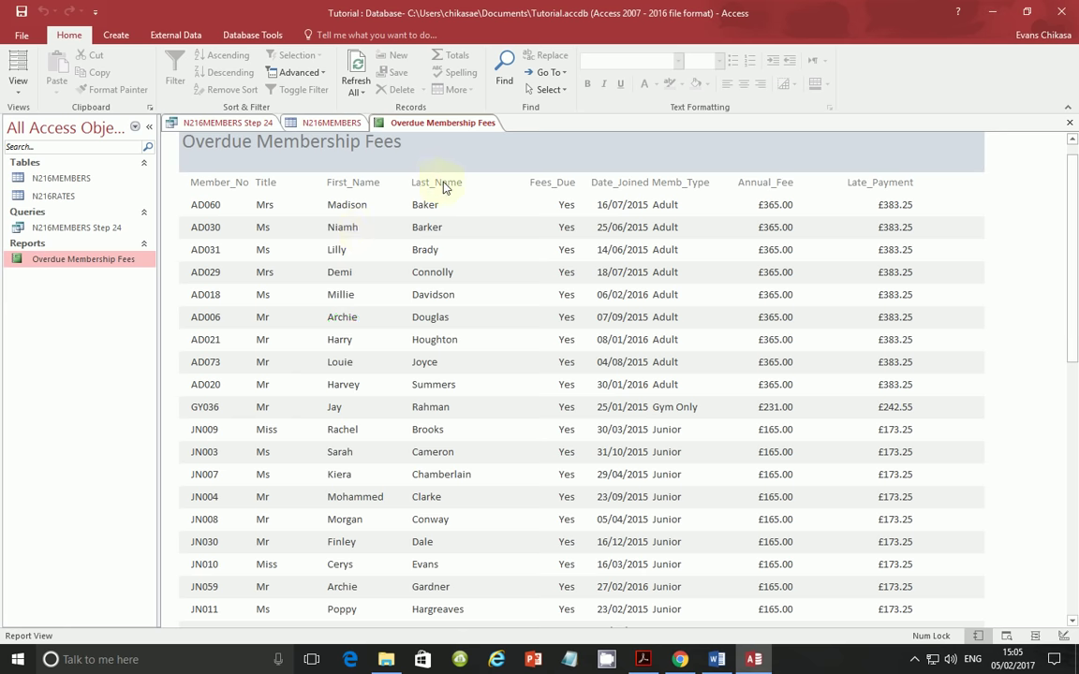
scroll(445, 225, up, 1)
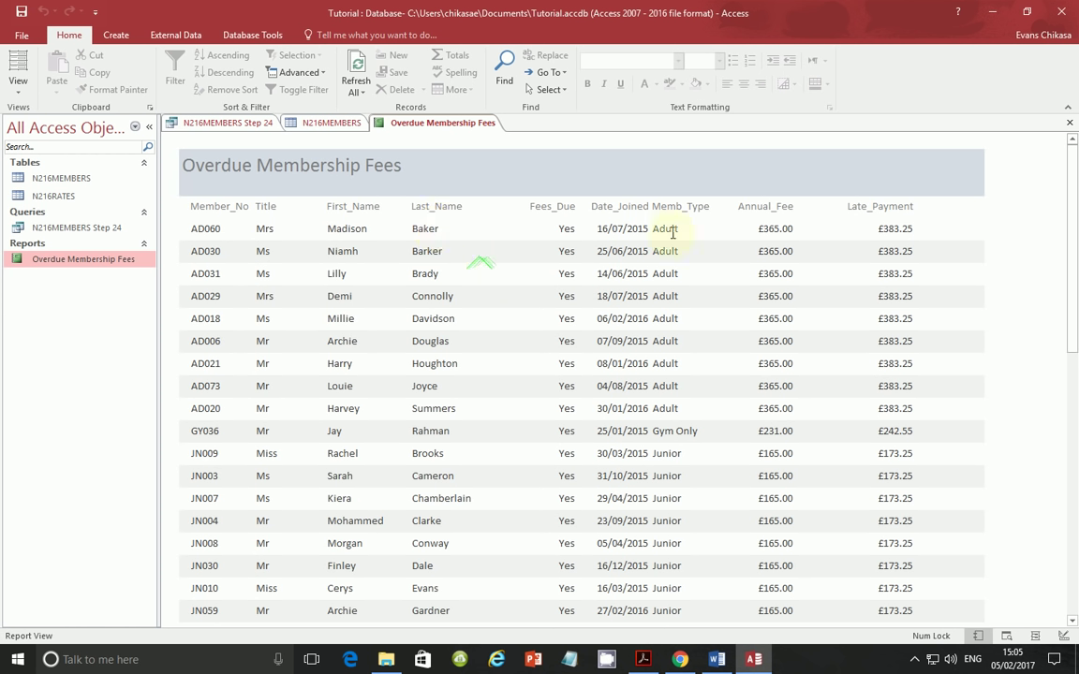
- Mark the first and last surnames to confirm the Memb_Type then Last_Name ordering
double_click(415, 231)
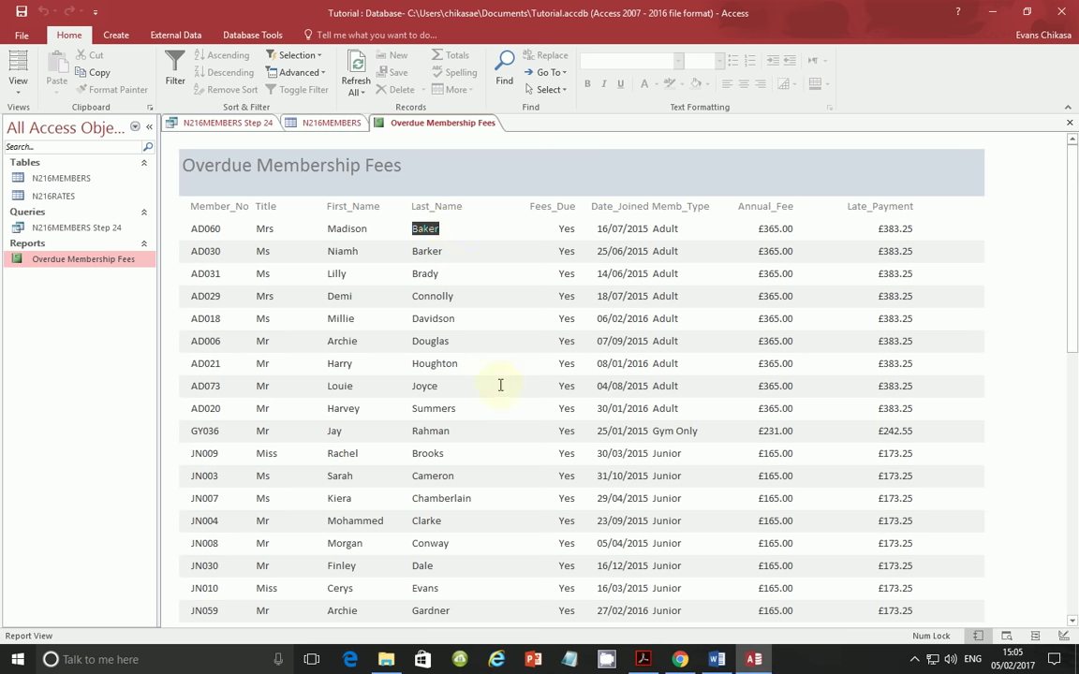
scroll(487, 398, down, 10)
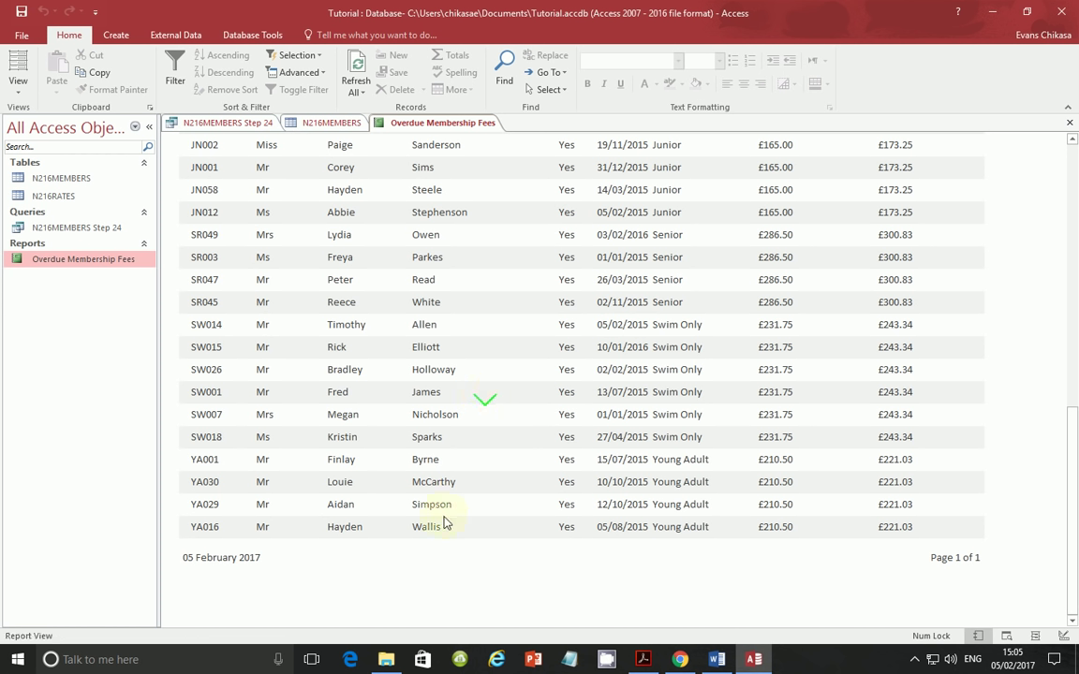
double_click(447, 526)
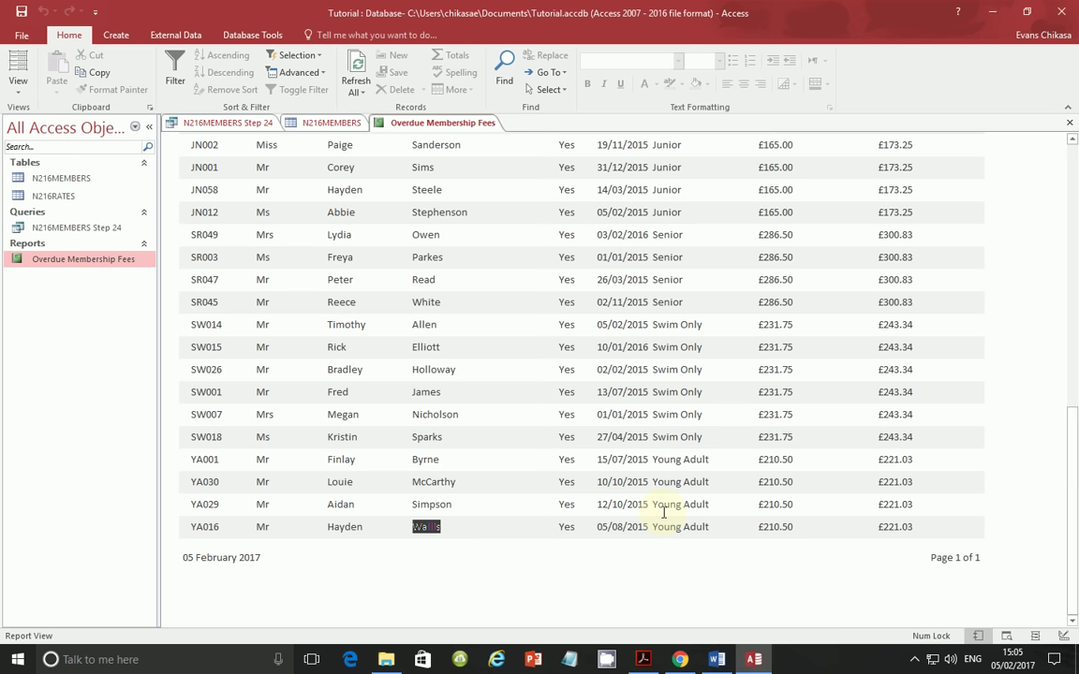
scroll(671, 522, up, 1)
drag(684, 551, 705, 554)
scroll(691, 307, up, 20)
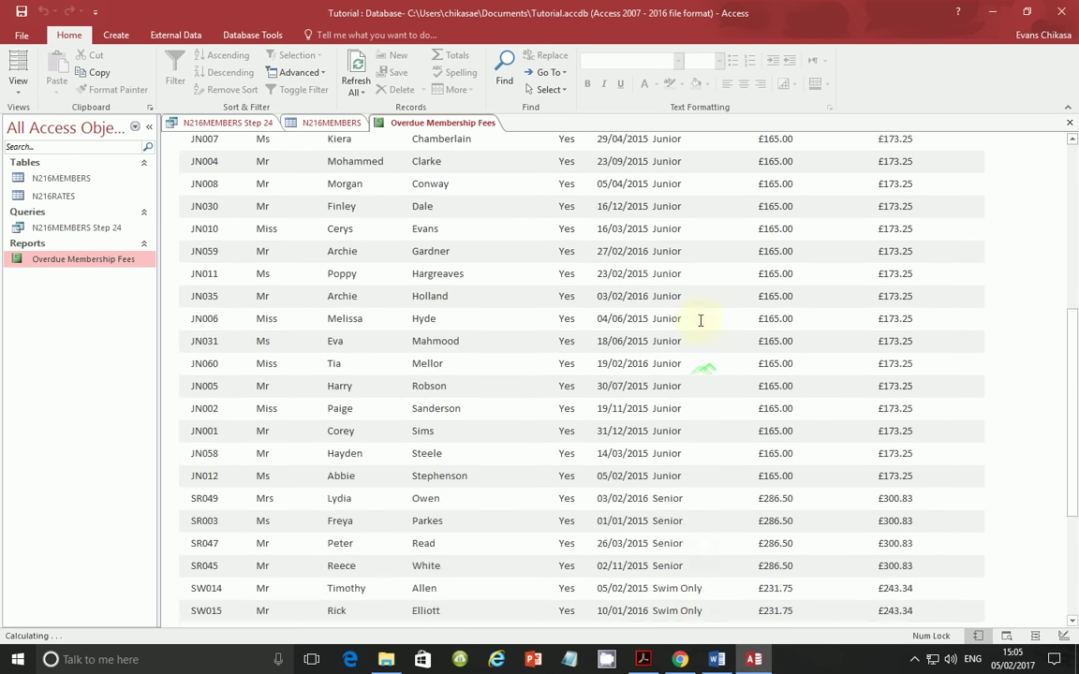
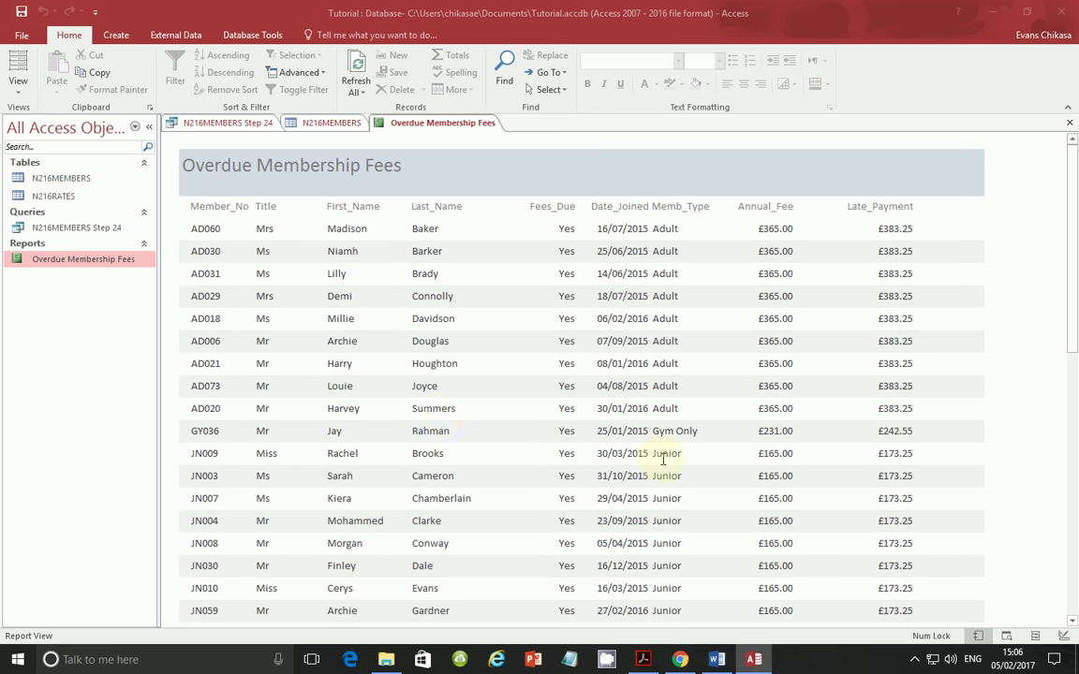
- Scroll down the Overdue Membership Fees report, then bring up the question paper PDF
scroll(671, 458, down, 1)
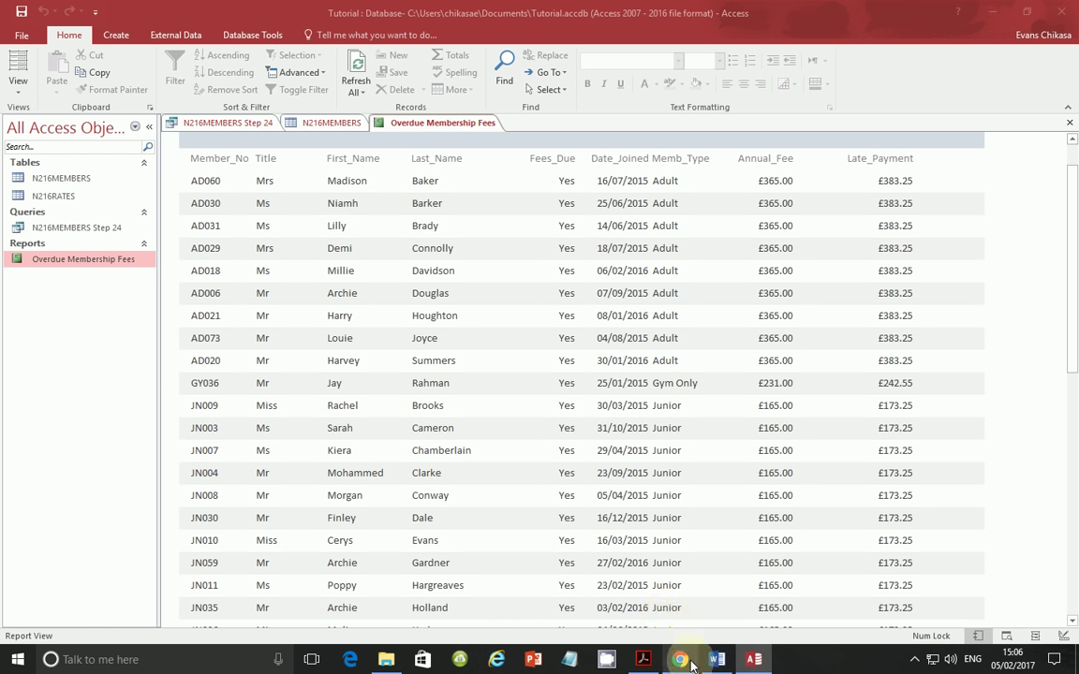
click(643, 659)
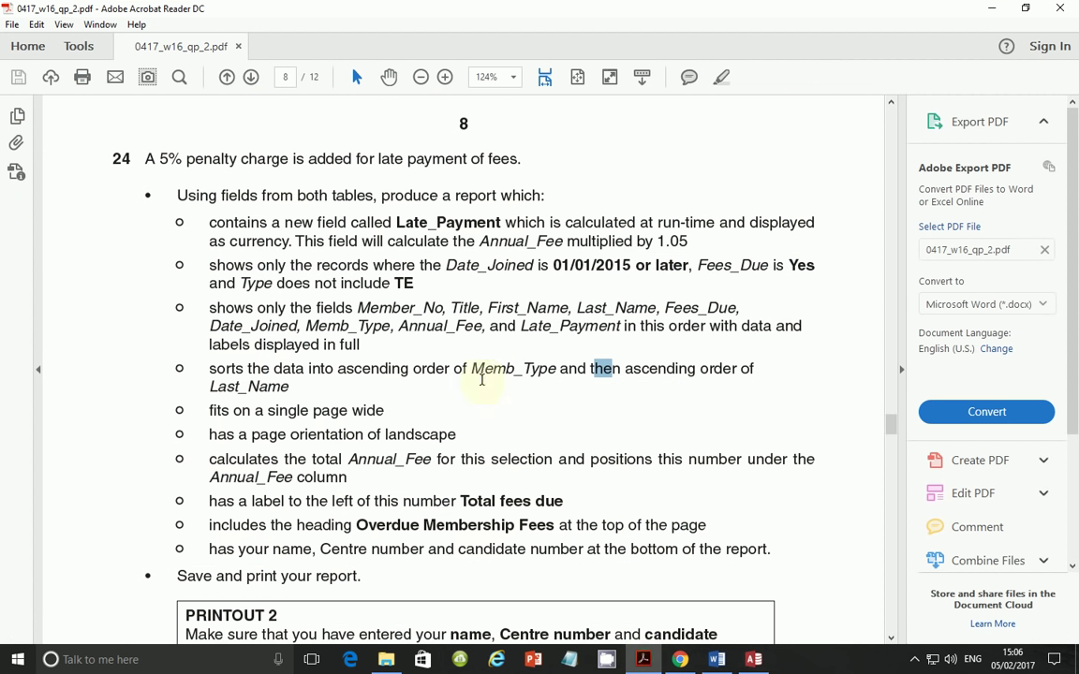
- Highlight the one-page-wide, landscape and Annual_Fee total requirements, then return to Access
drag(232, 410, 329, 407)
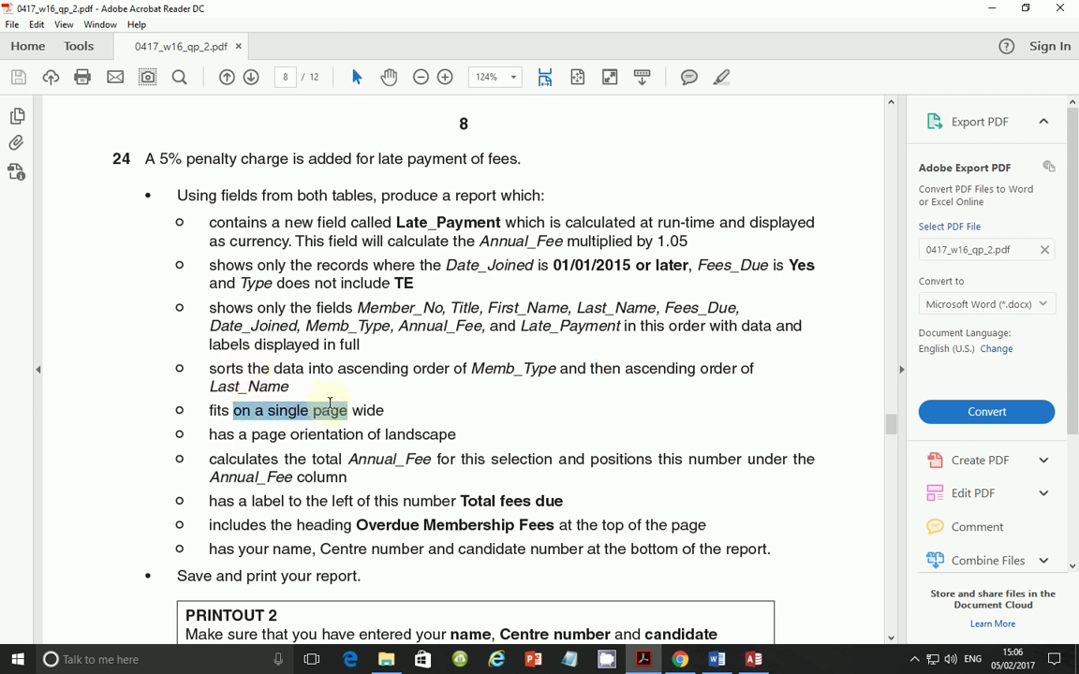
drag(215, 434, 424, 428)
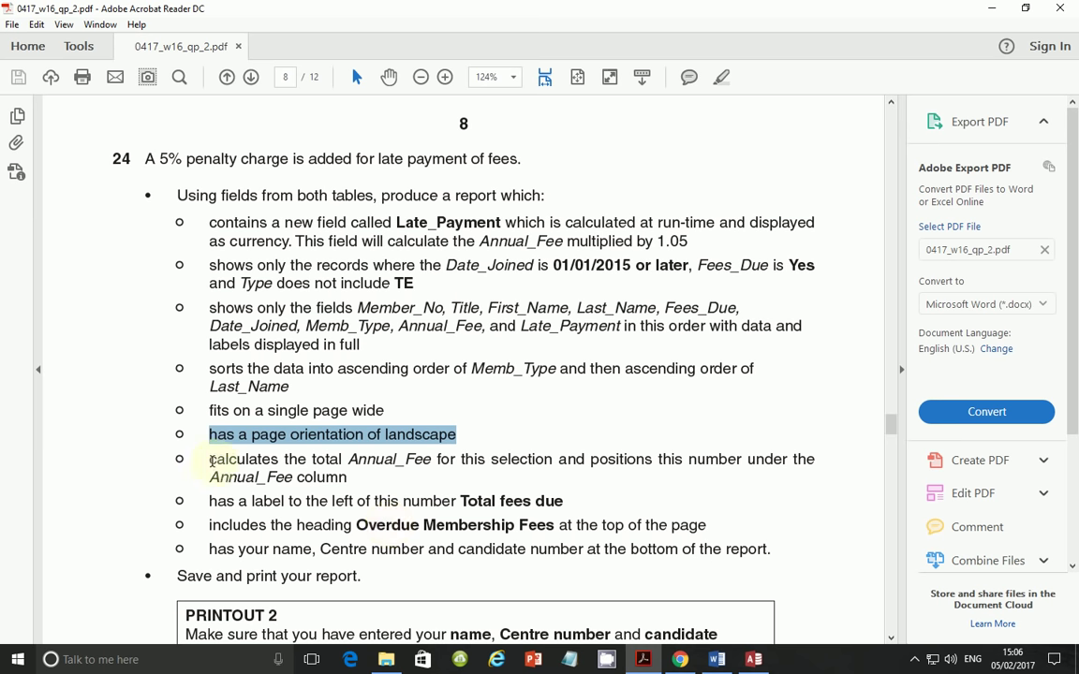
drag(208, 459, 724, 456)
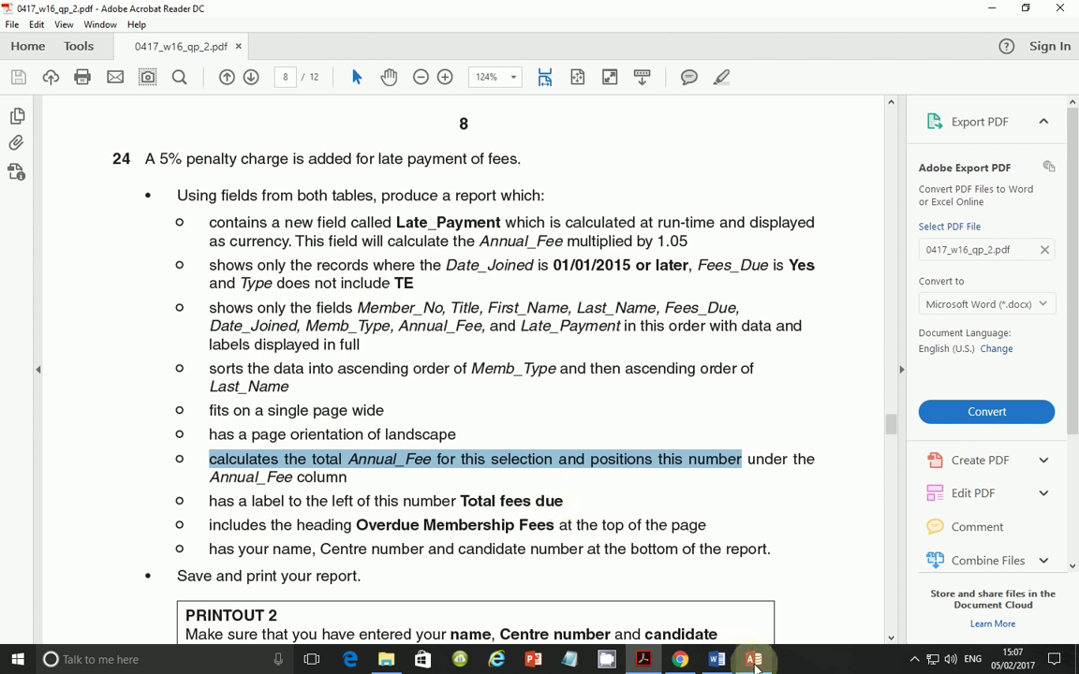
key(alt+Tab)
- In Design View, delete the =Now() and page-number boxes and shrink the Page Footer
right_click(111, 257)
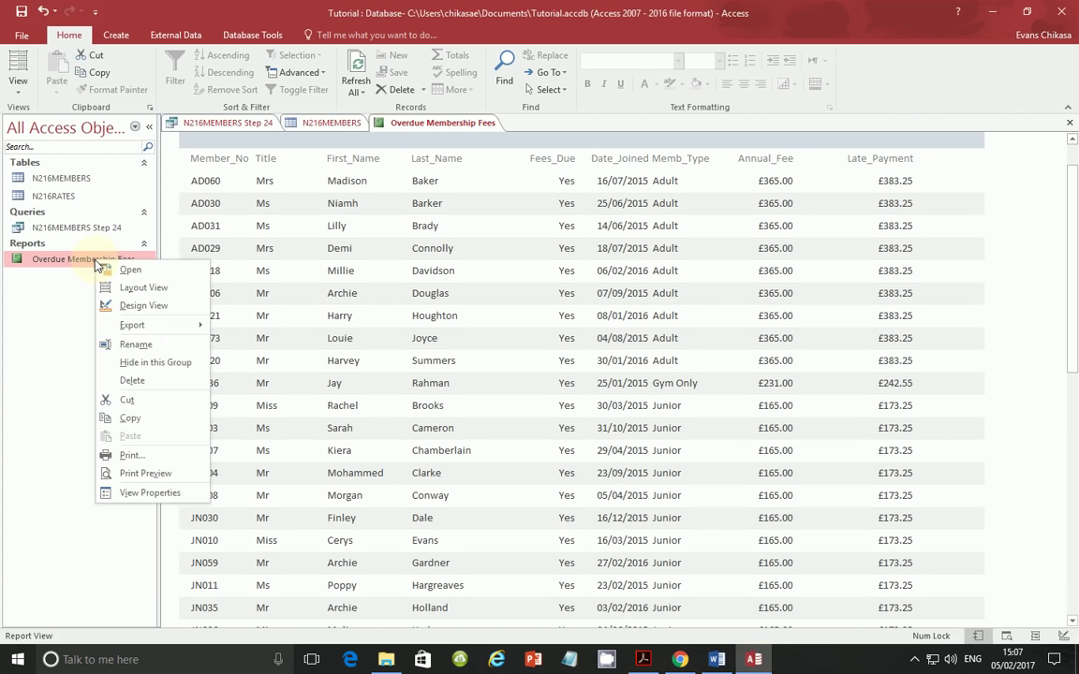
click(133, 305)
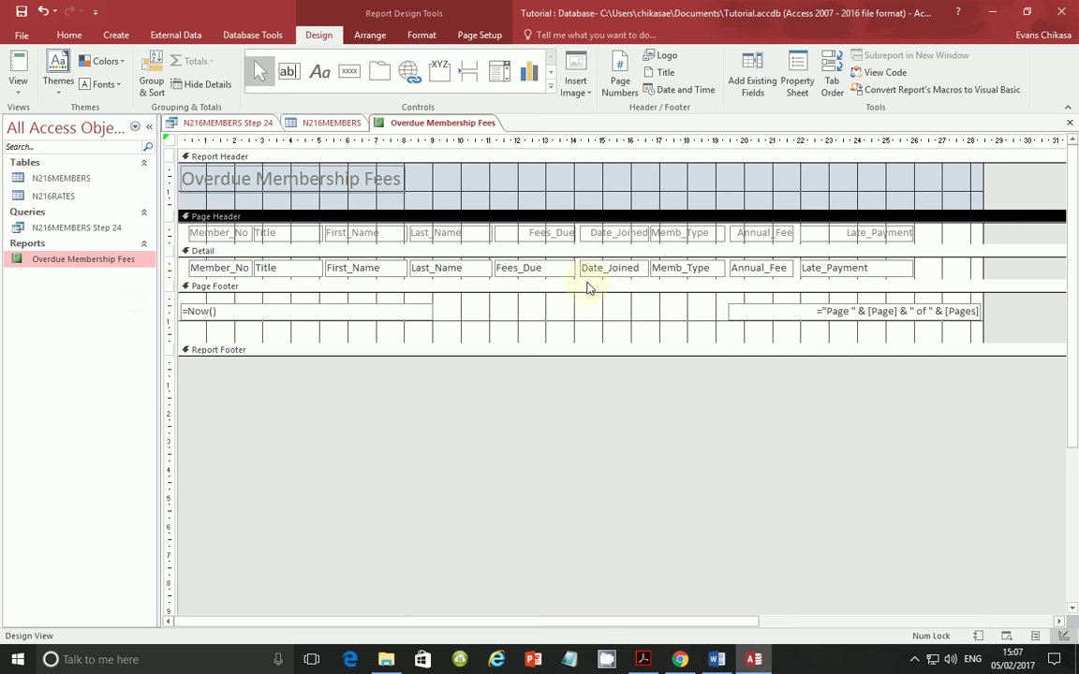
click(274, 310)
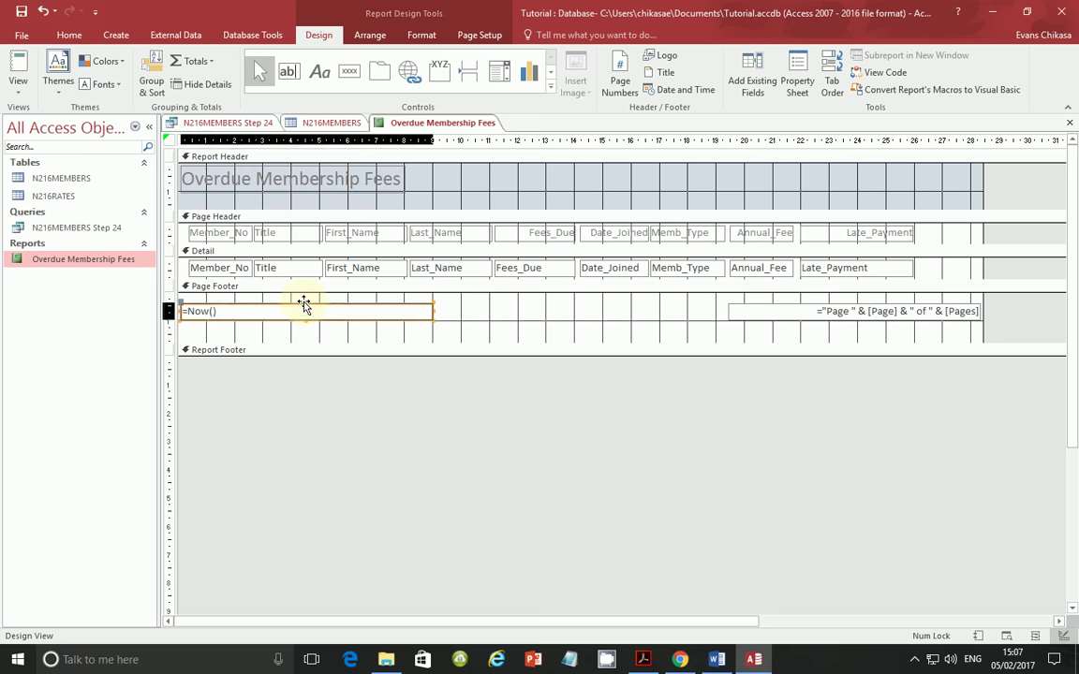
key(Delete)
click(792, 306)
key(Delete)
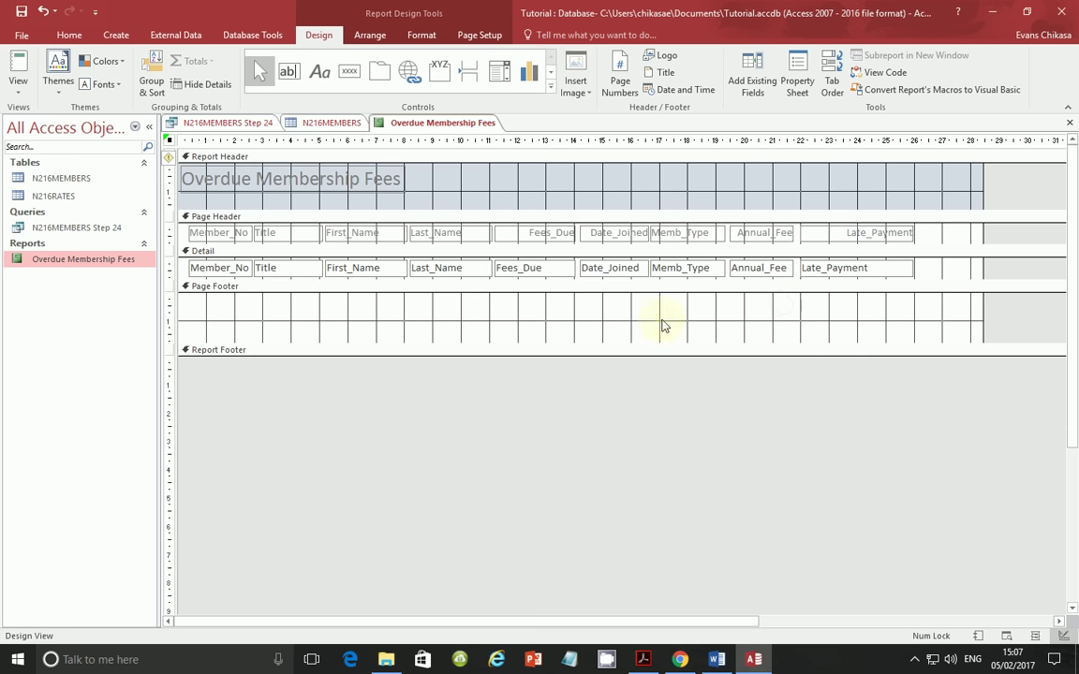
mouse_move(441, 343)
mouse_down()
mouse_move(440, 298)
mouse_move(443, 359)
mouse_up()
- Draw a Report Footer text box and set its label to 'Total fees due', copied from the paper
click(291, 74)
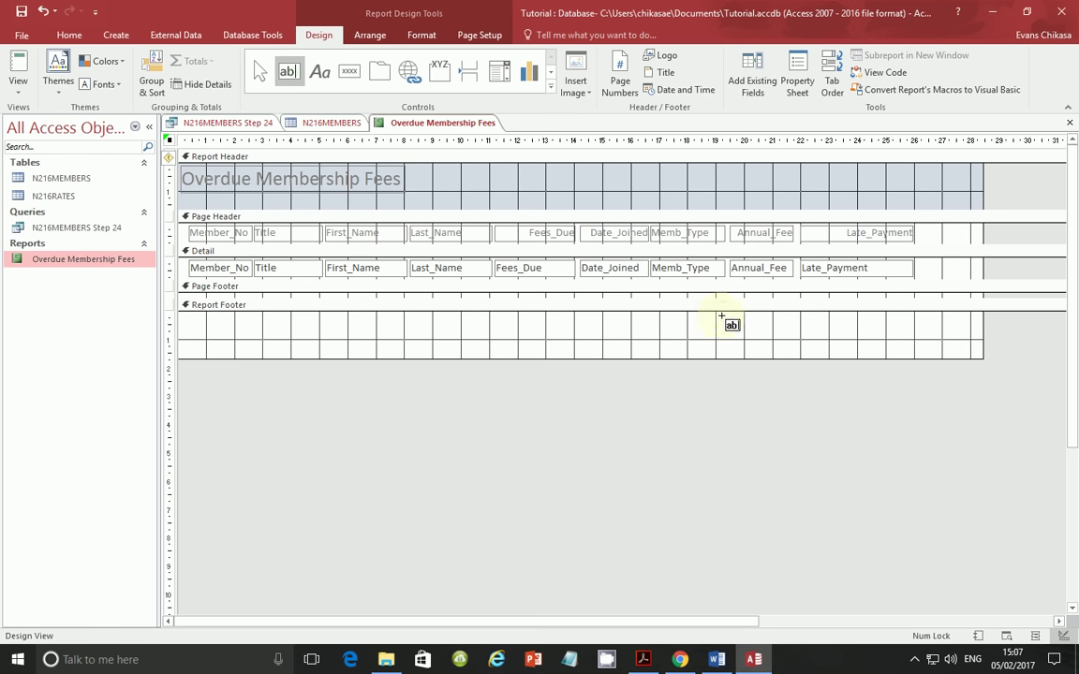
drag(719, 317, 814, 333)
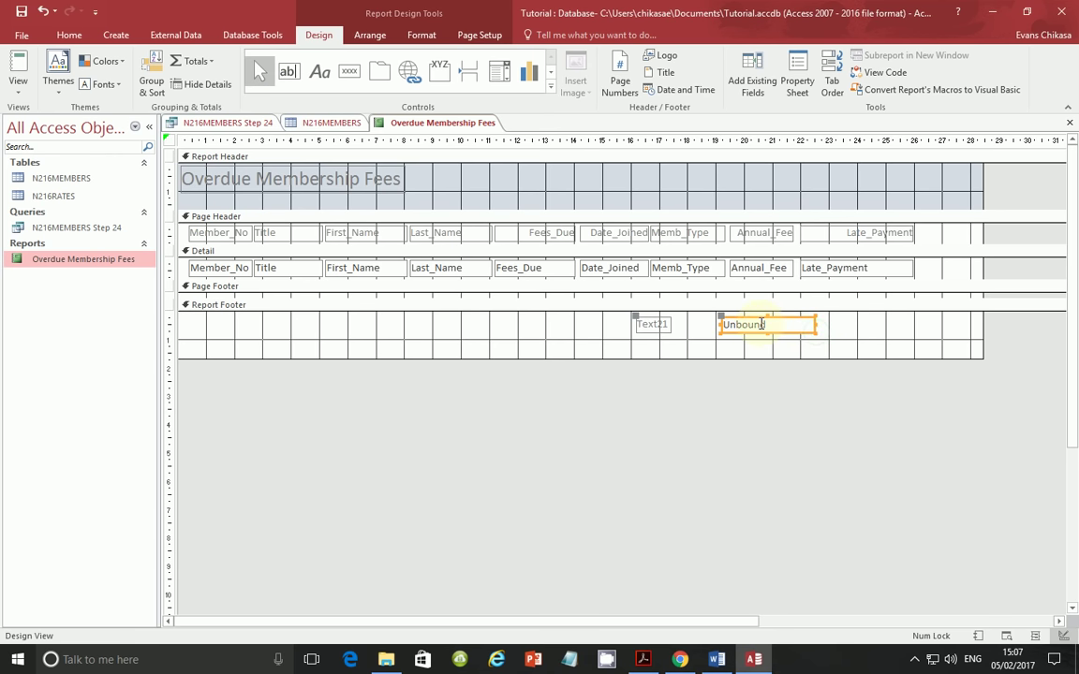
click(661, 325)
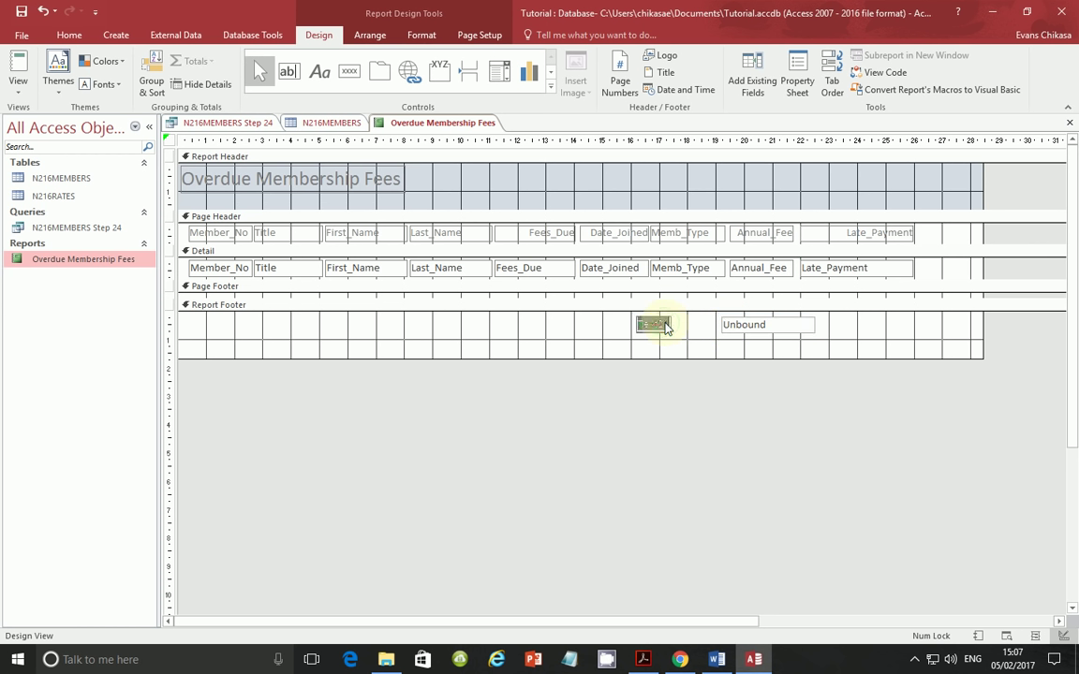
click(642, 660)
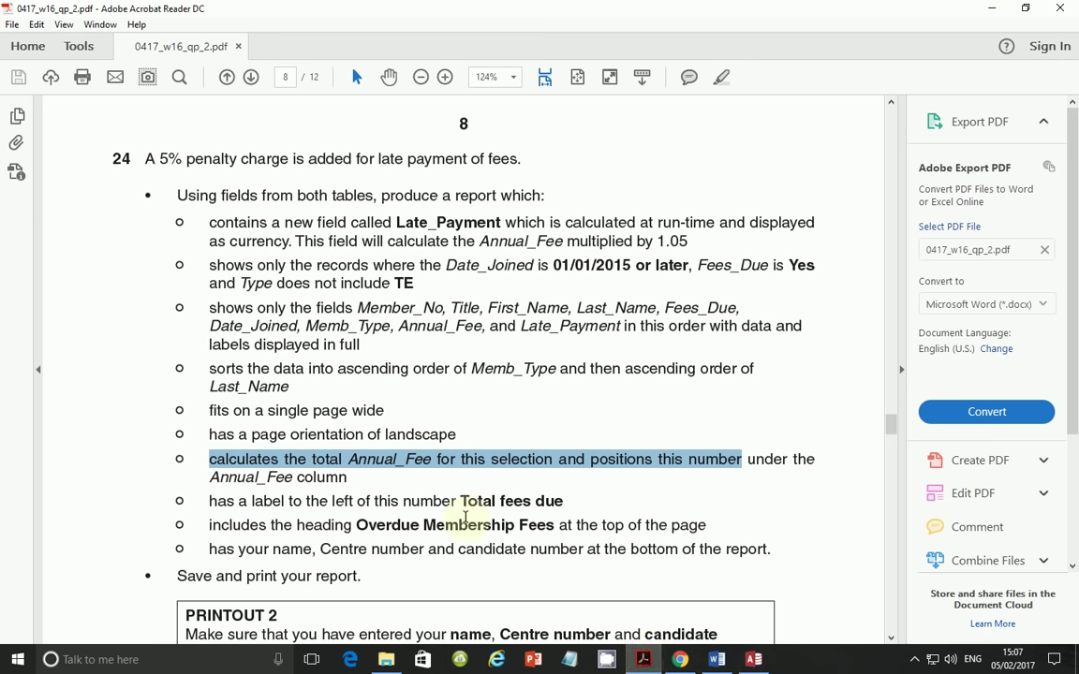
drag(460, 501, 560, 503)
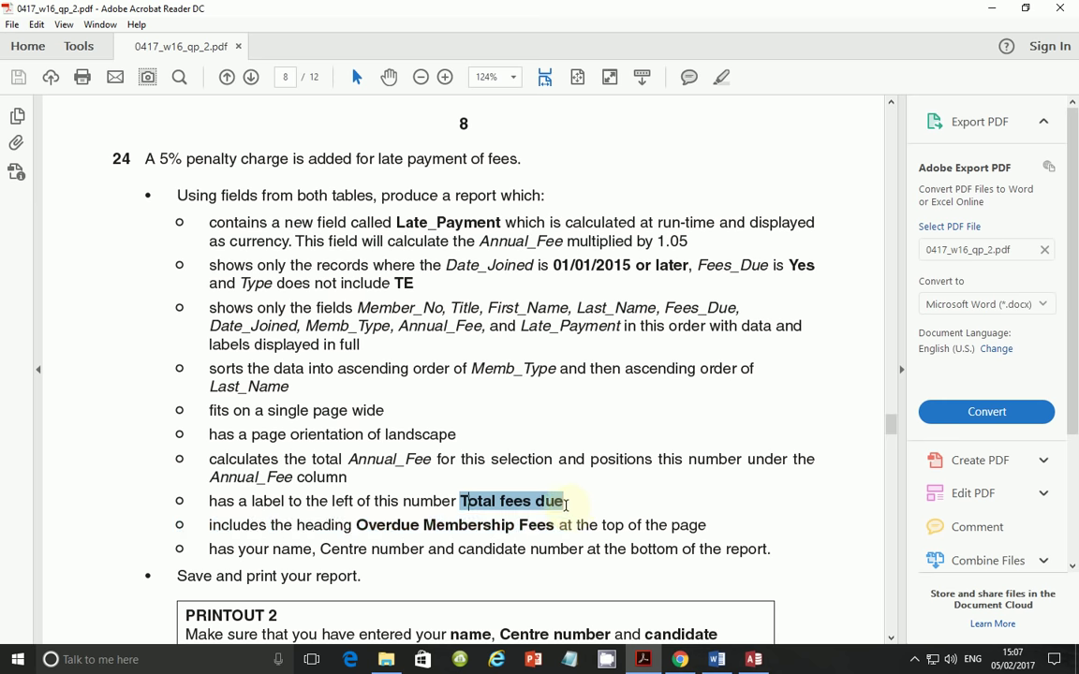
right_click(554, 501)
click(580, 363)
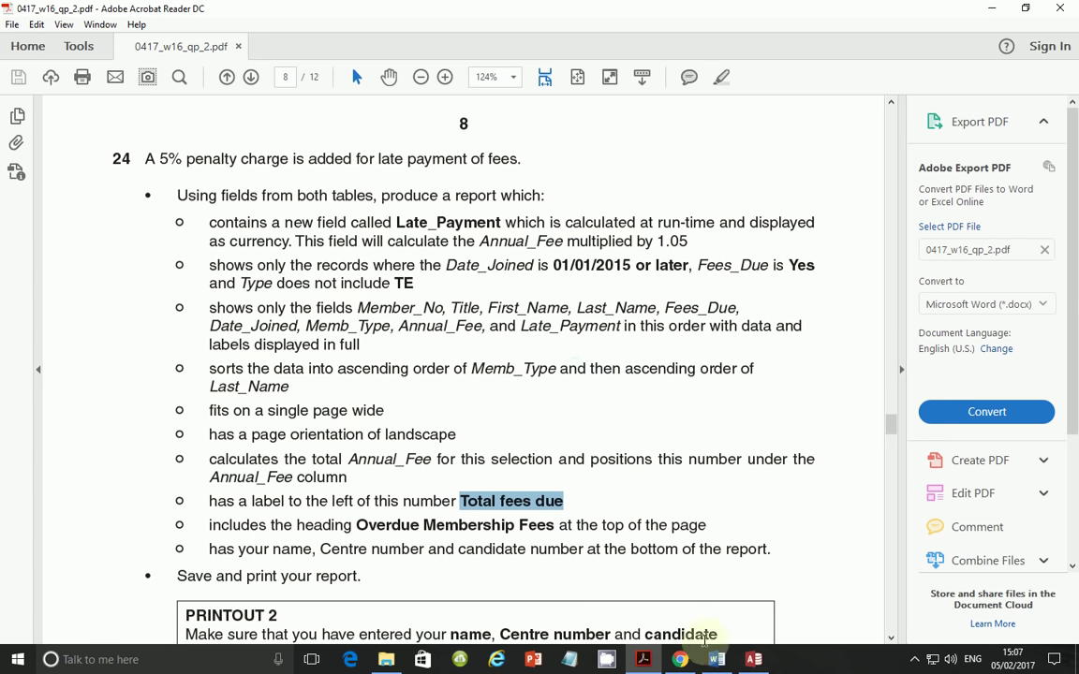
click(753, 659)
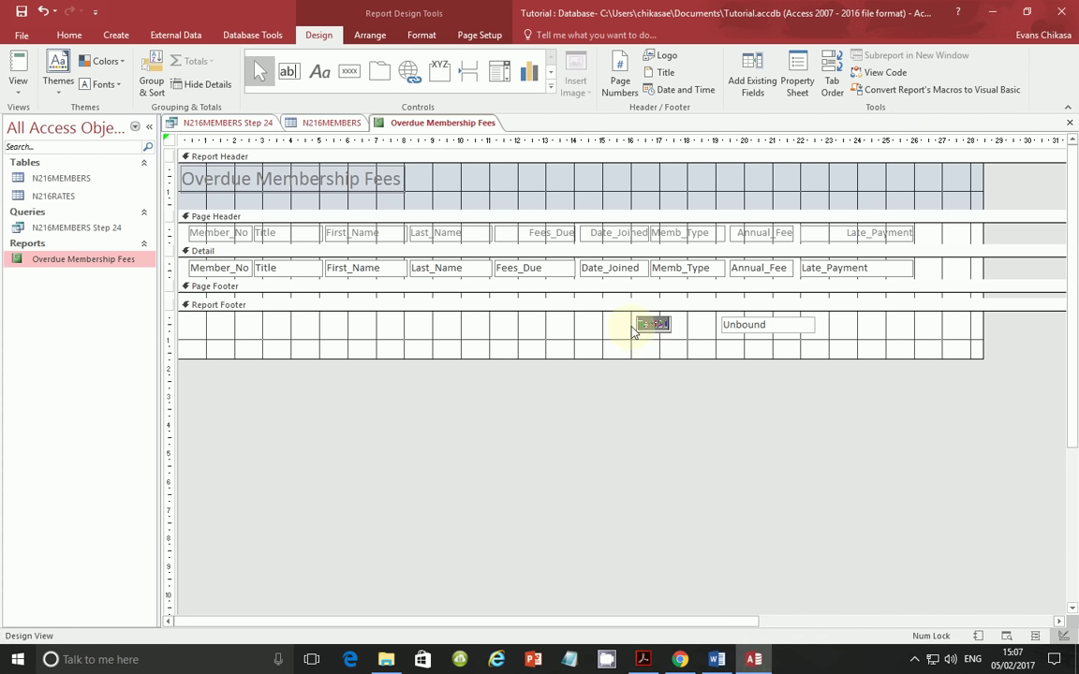
key(ctrl+v)
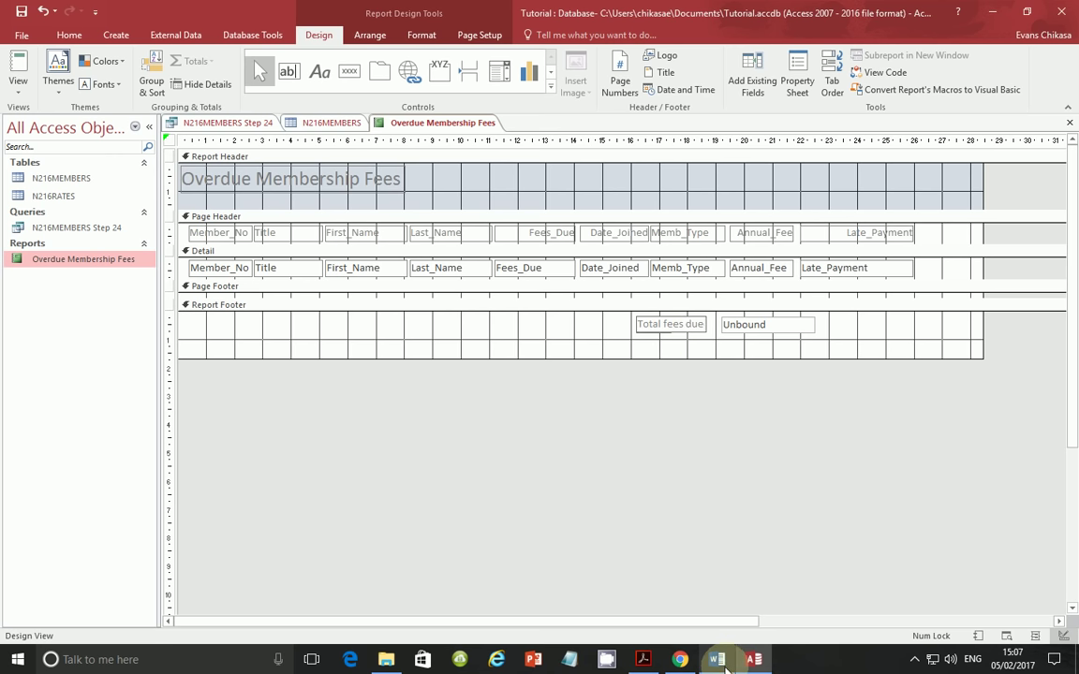
- Reread the Annual_Fee total requirement in the question paper, then return to the report design
click(643, 659)
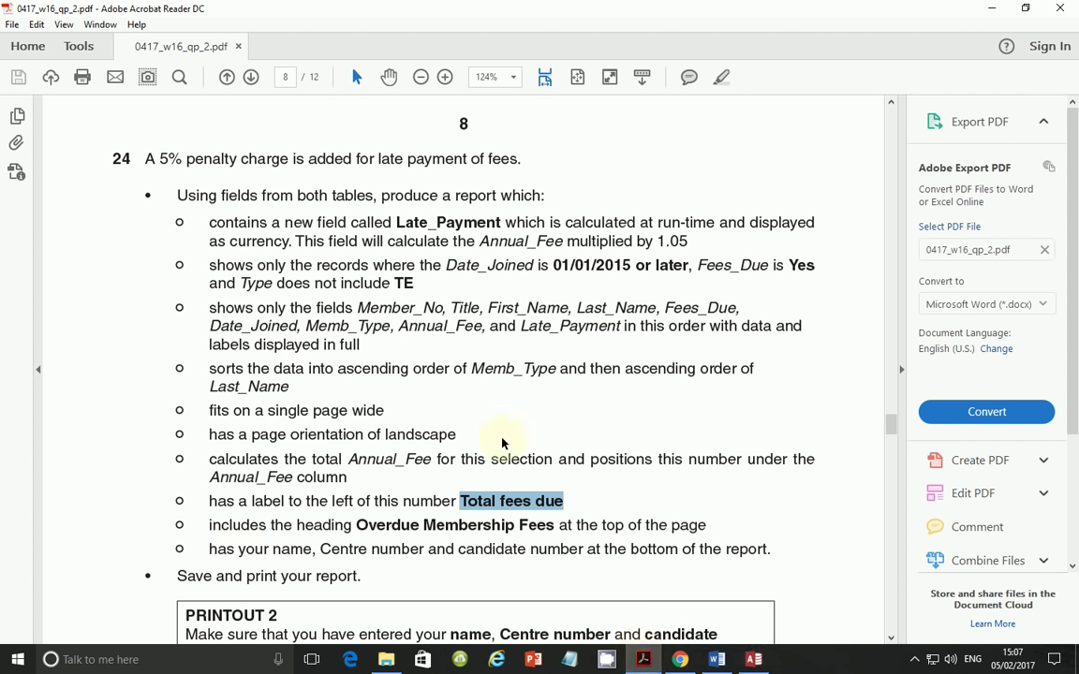
drag(348, 460, 707, 462)
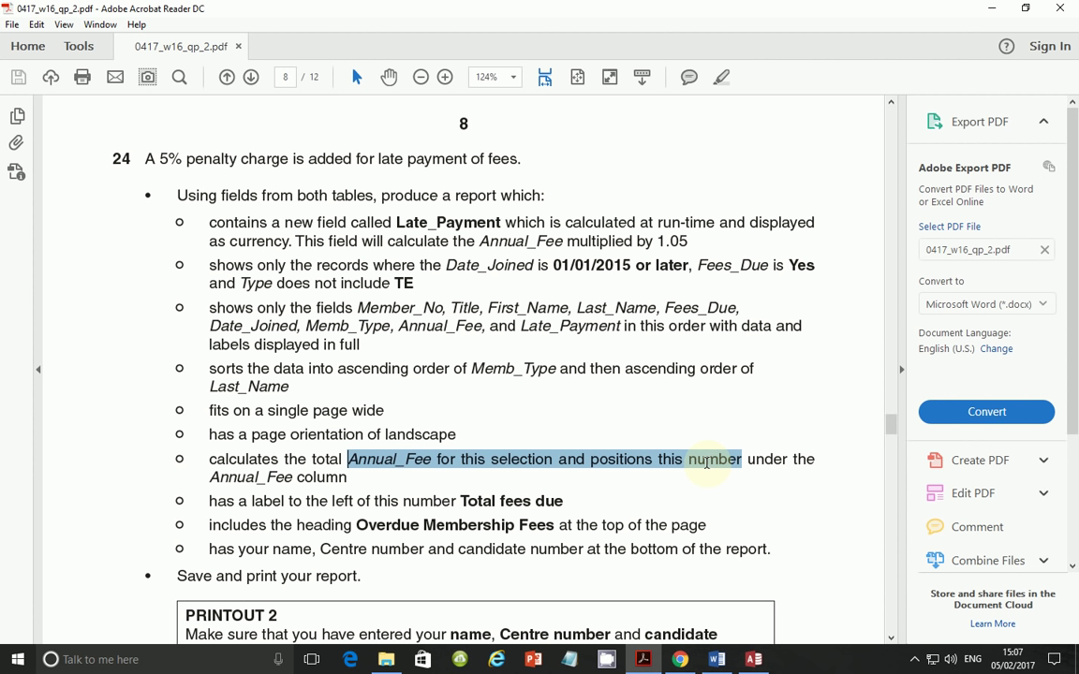
click(754, 657)
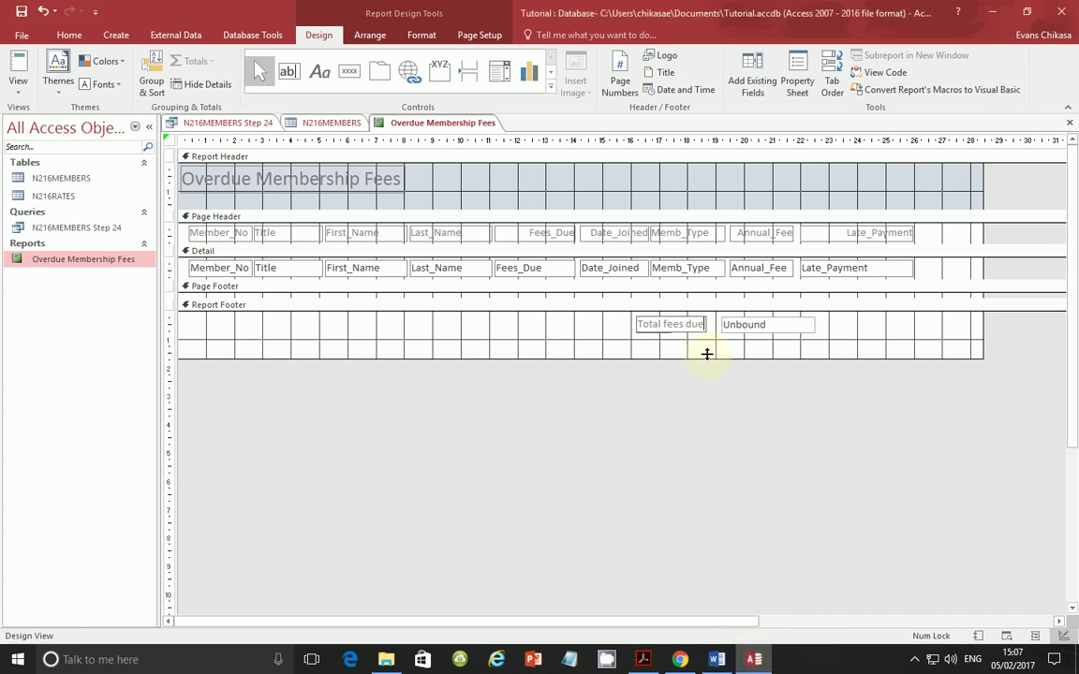
- Enter =Sum([Annual_Fee]) in the footer box, copying Annual_Fee from the Detail control
click(745, 326)
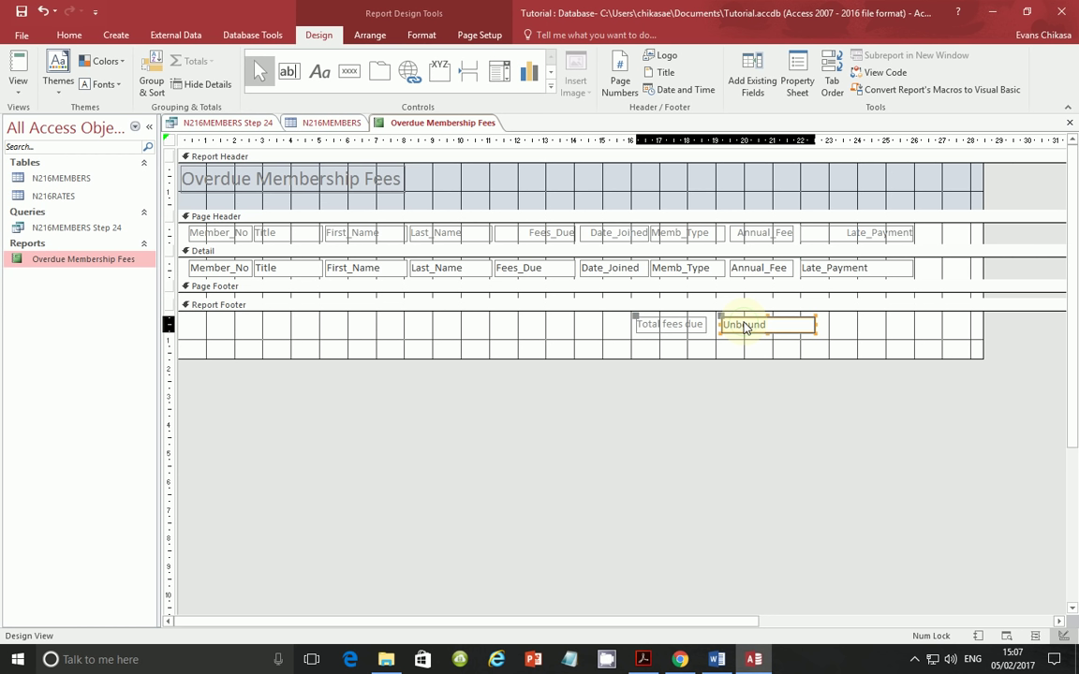
click(745, 326)
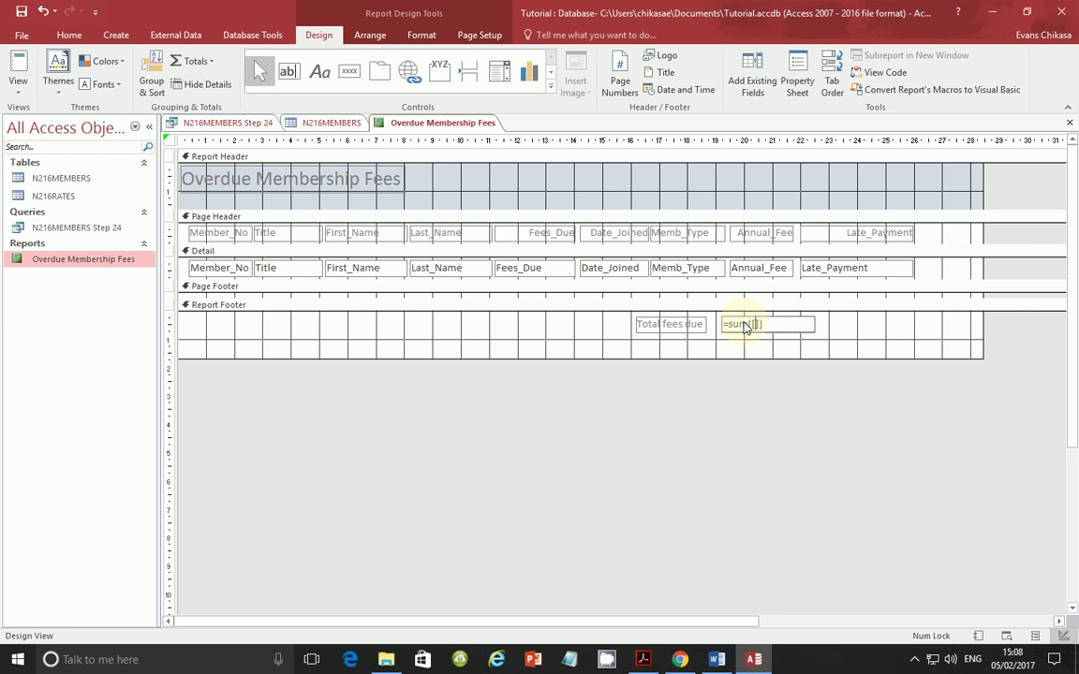
click(761, 269)
click(761, 269)
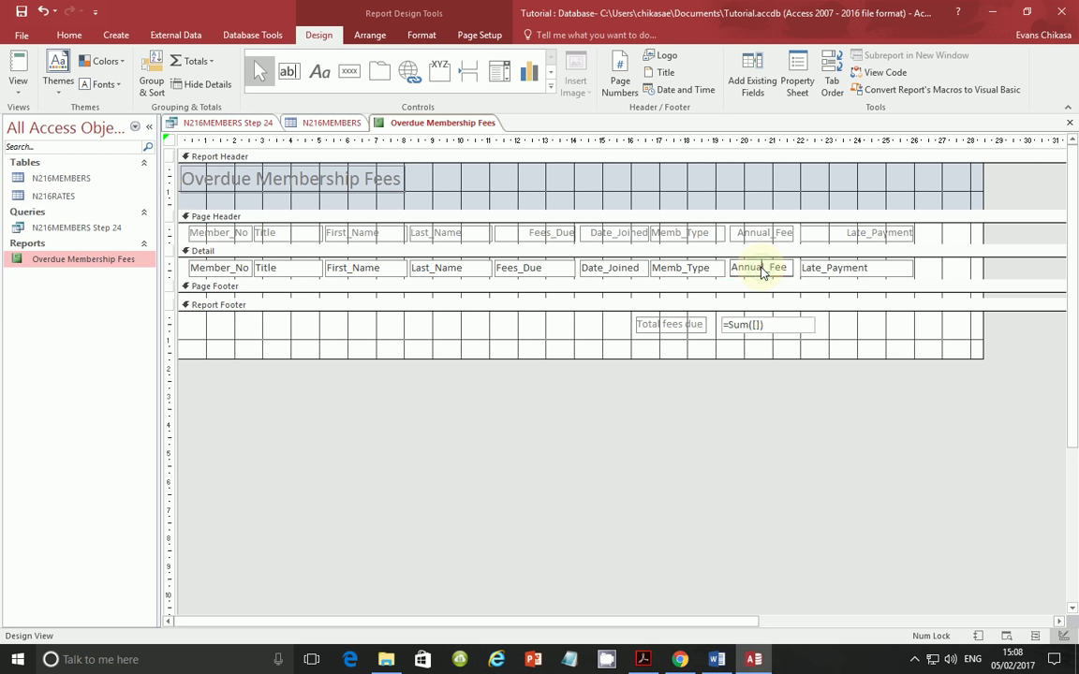
double_click(788, 267)
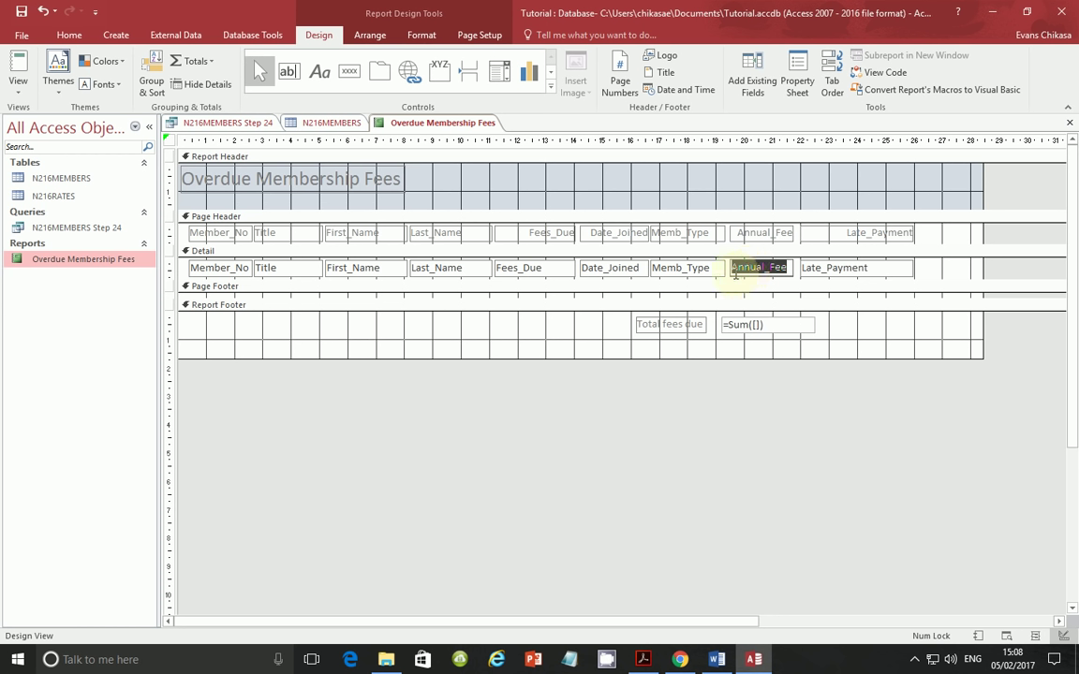
double_click(754, 328)
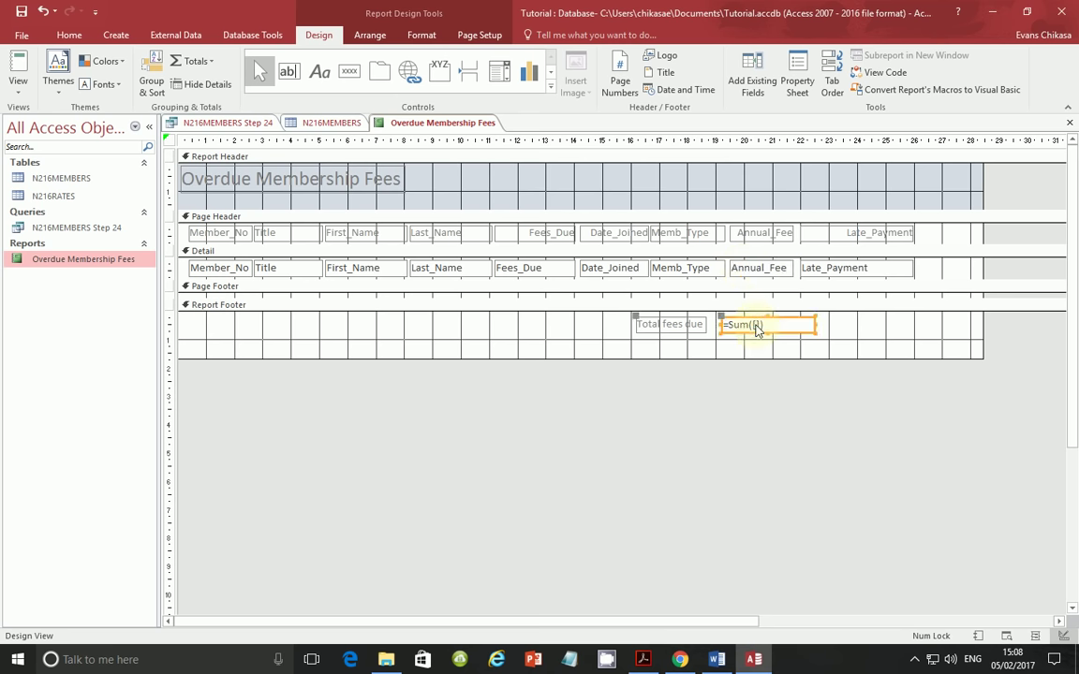
click(758, 325)
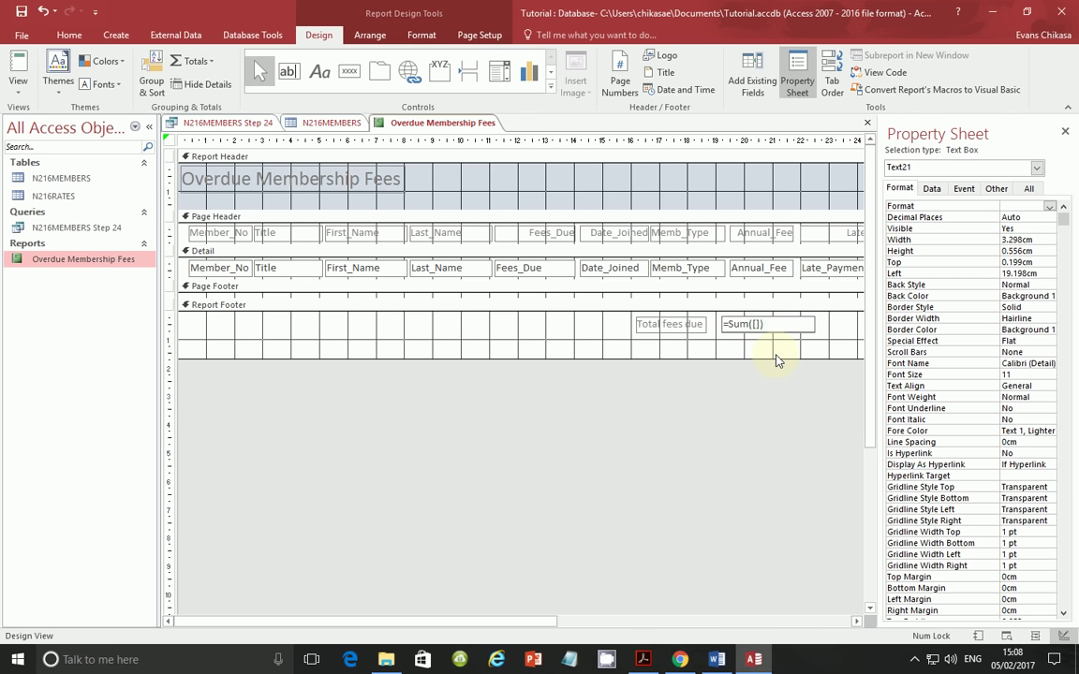
key(ctrl+v)
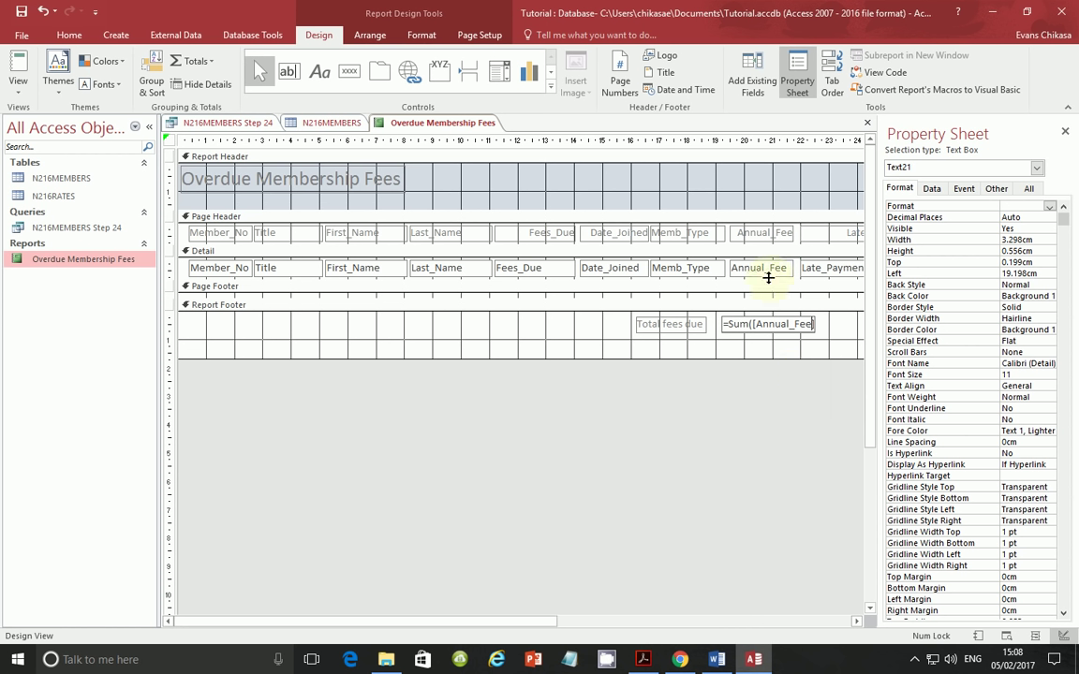
click(32, 90)
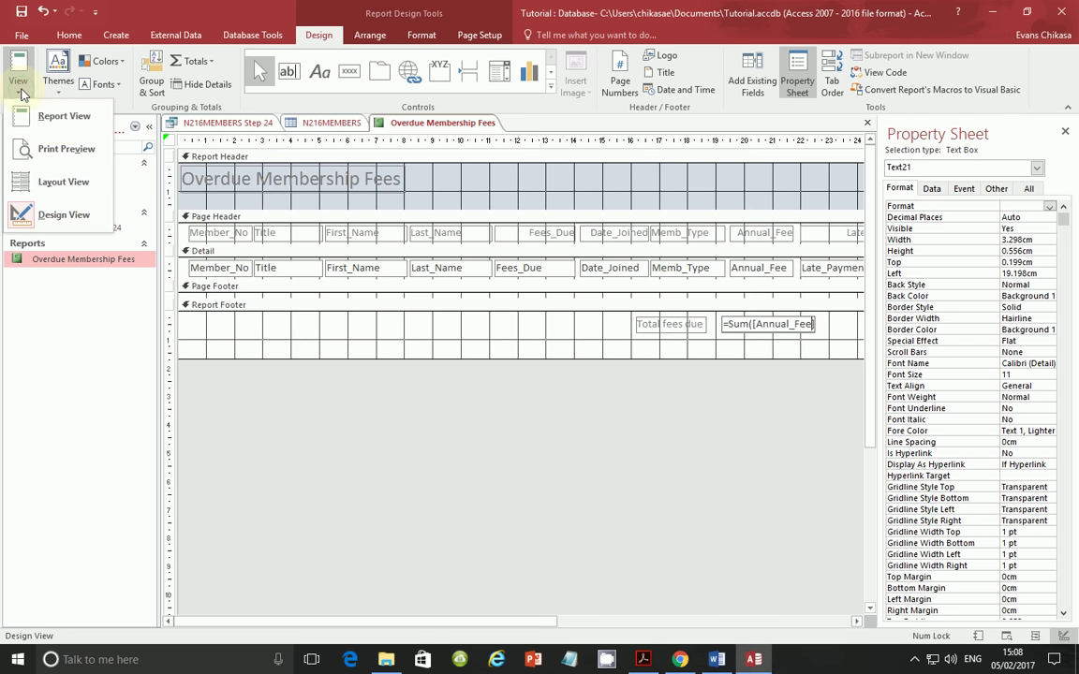
- Preview the report to check the unformatted total 9864.5, then switch back to Design View
click(56, 113)
scroll(840, 440, down, 2)
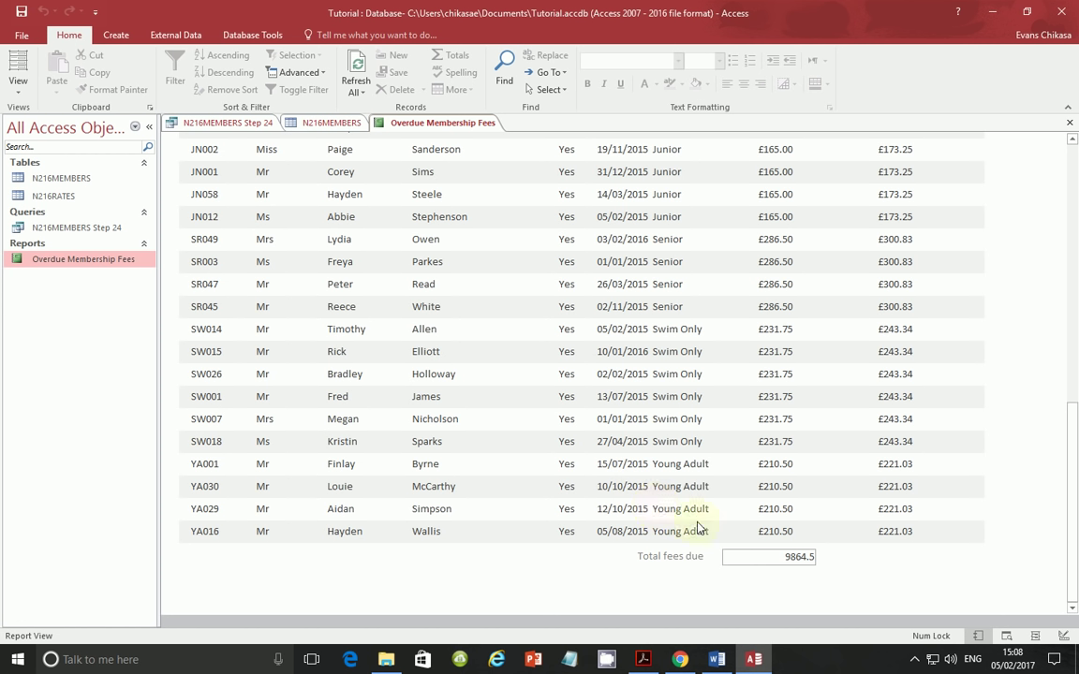
drag(788, 556, 820, 563)
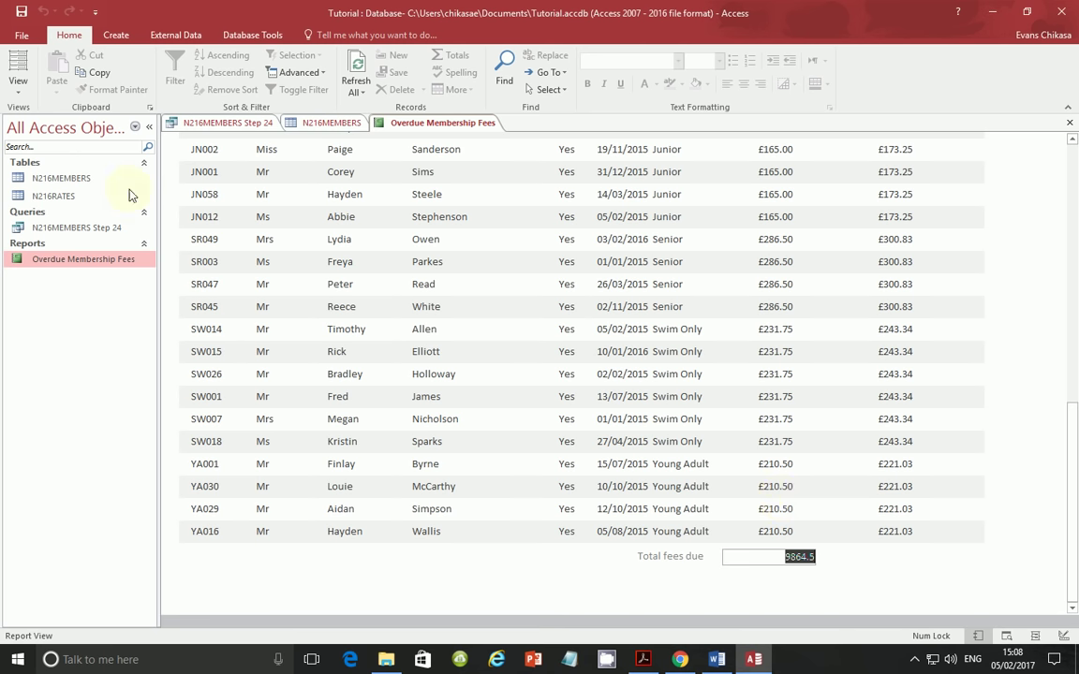
click(18, 84)
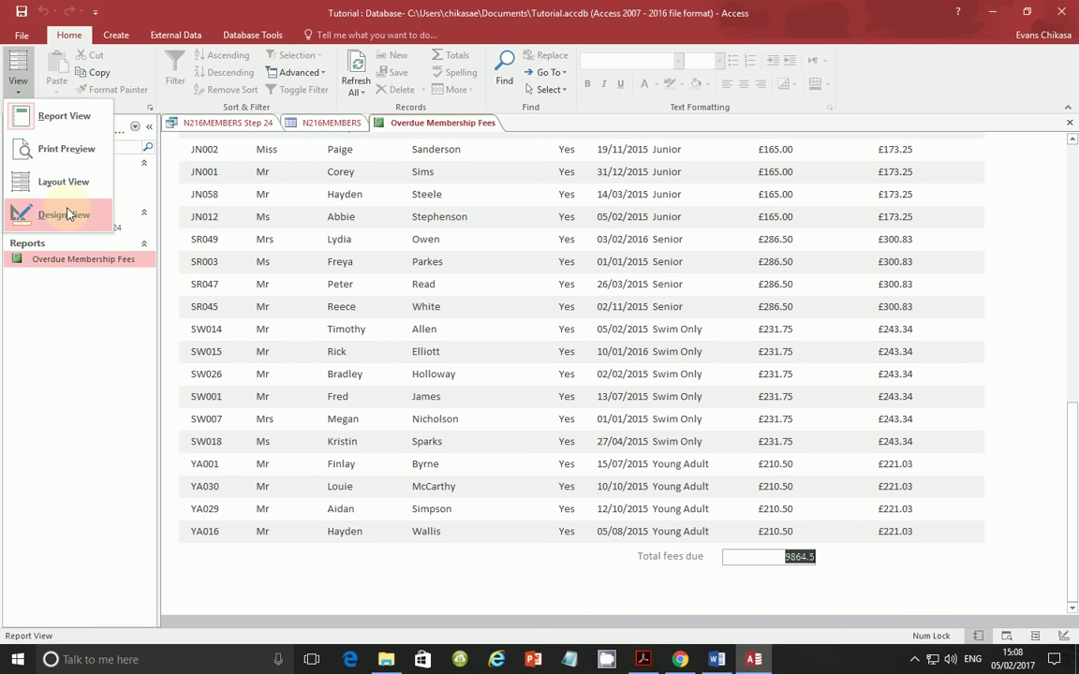
click(51, 215)
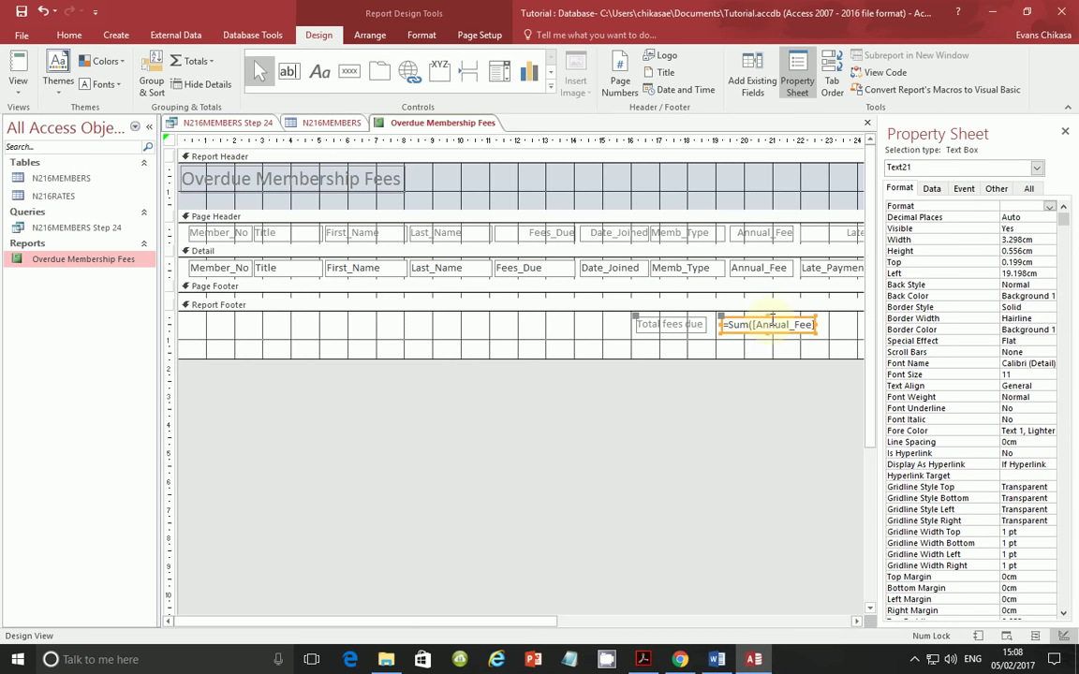
- Give the =Sum([Annual_Fee]) box 2 decimal places and Currency format
right_click(772, 321)
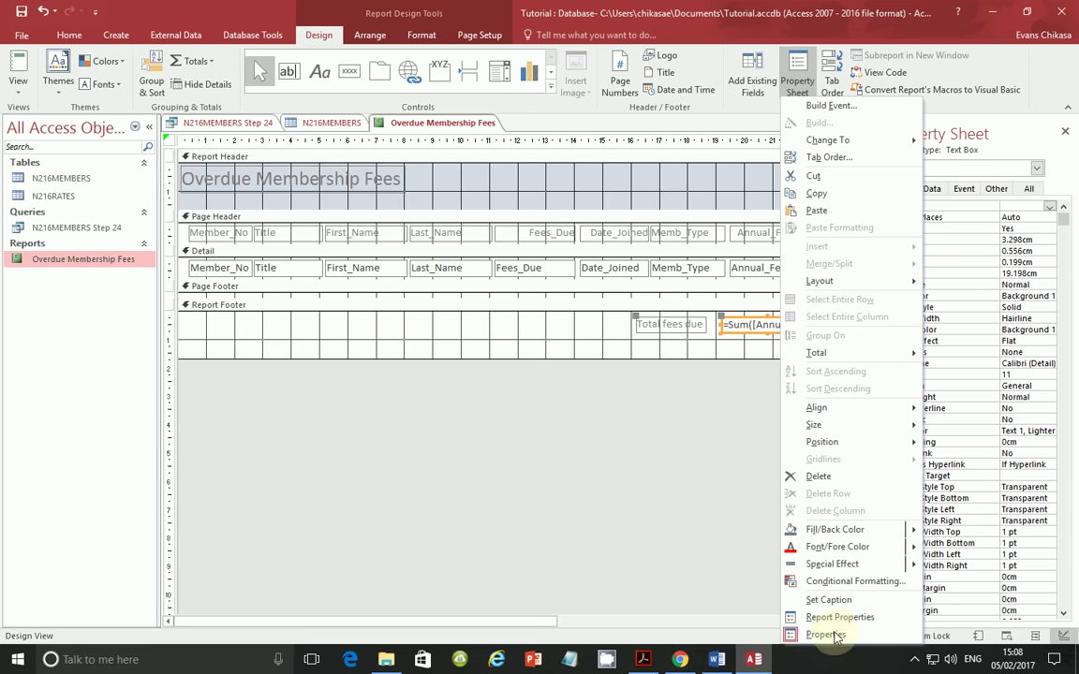
click(1035, 141)
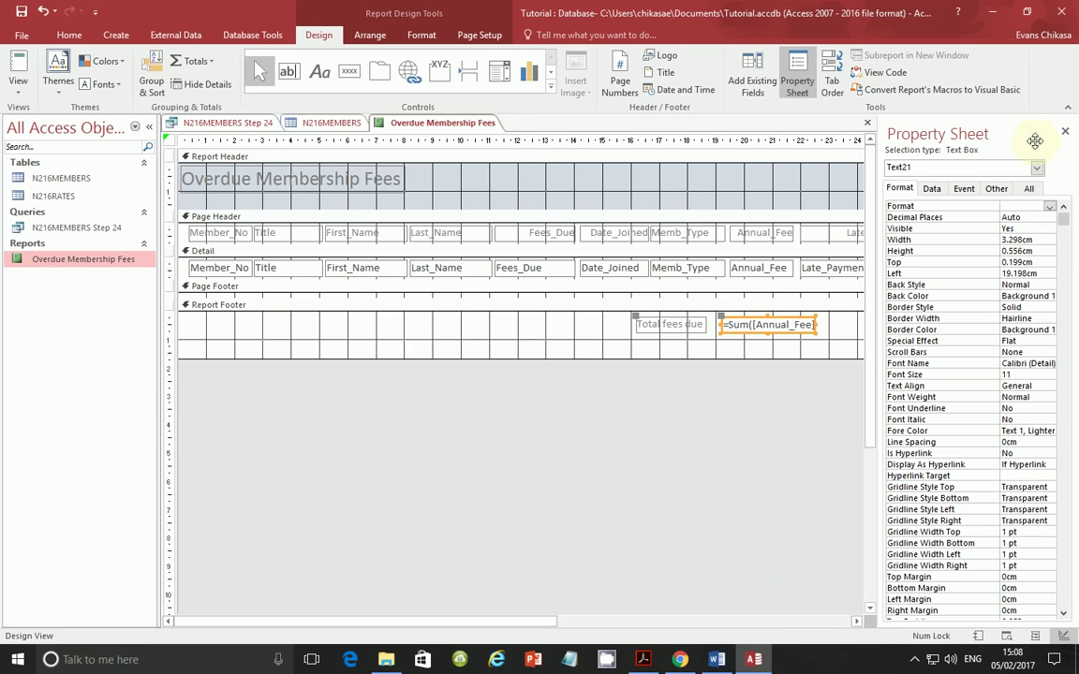
click(1040, 218)
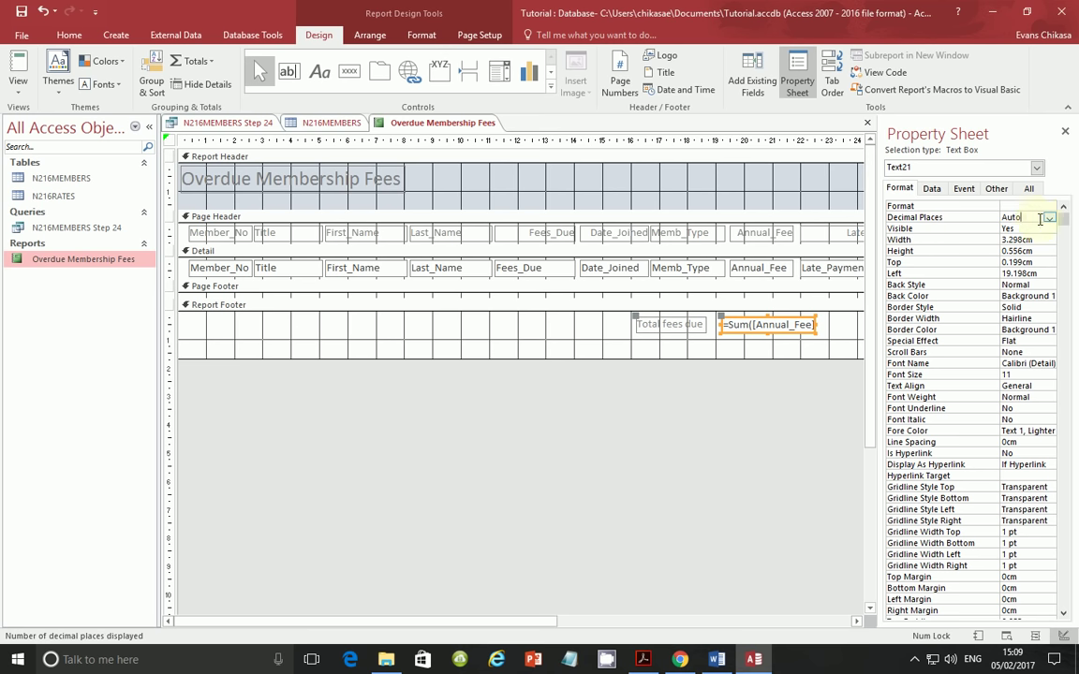
click(1049, 218)
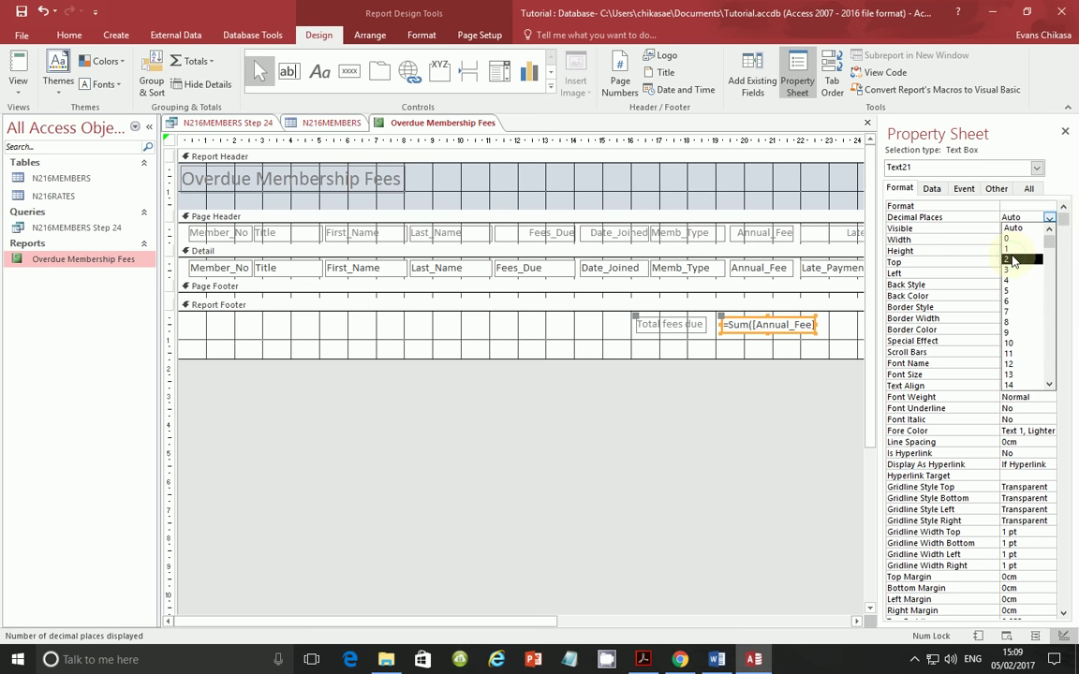
click(1014, 259)
click(1030, 207)
click(1050, 206)
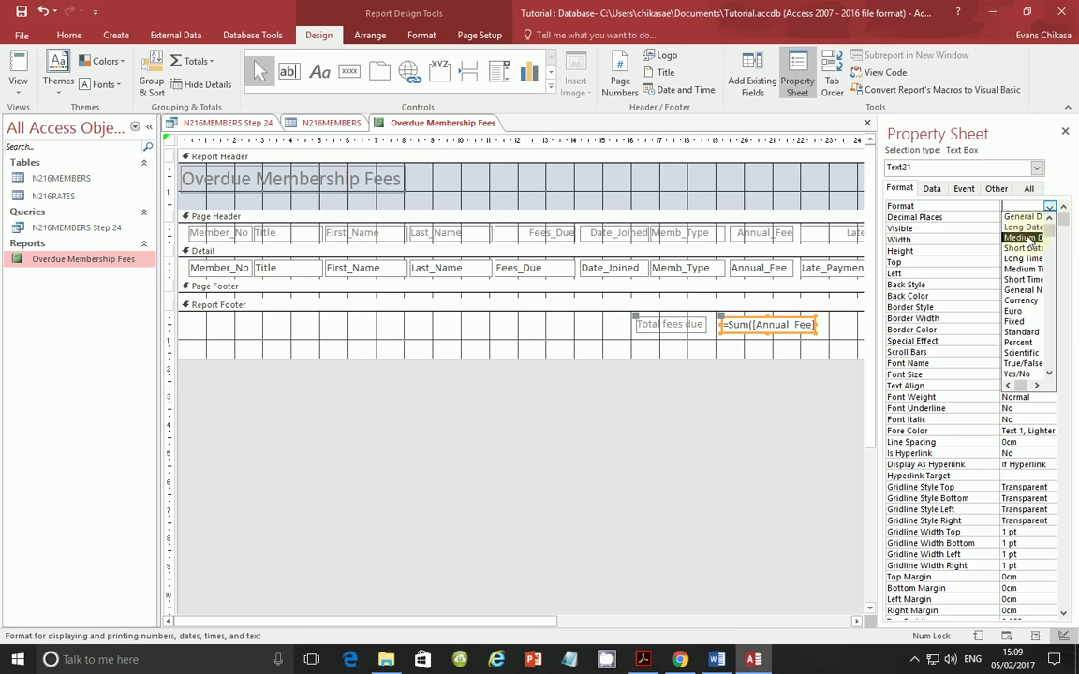
click(1020, 301)
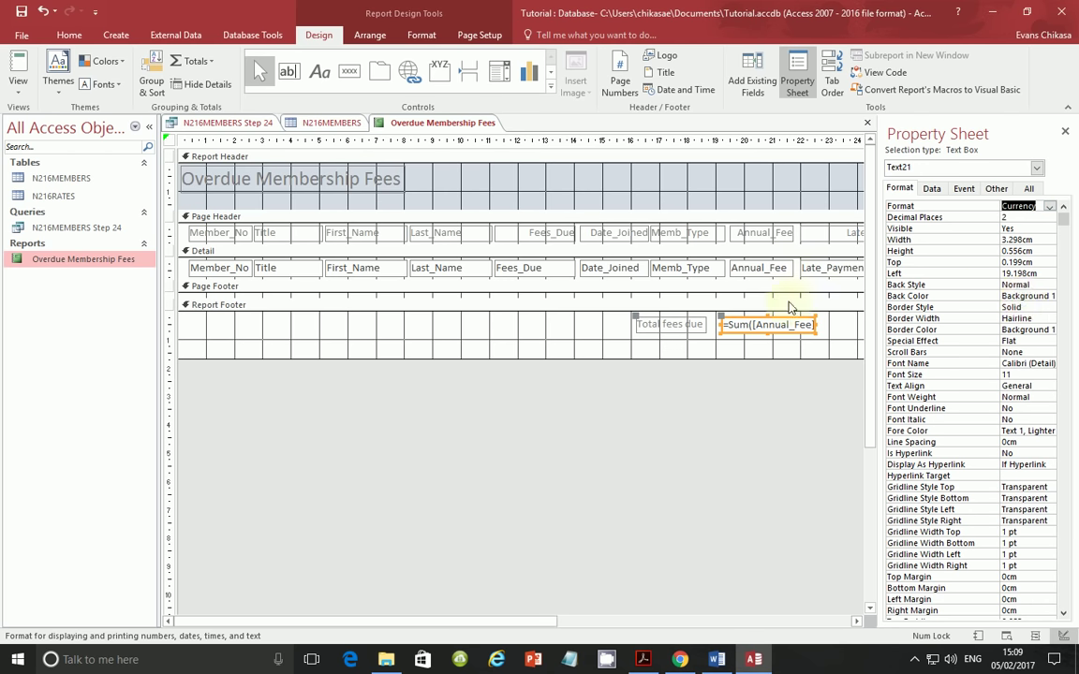
- Preview the report to confirm the total reads £9,864.50, then return to Design View
click(19, 82)
click(61, 119)
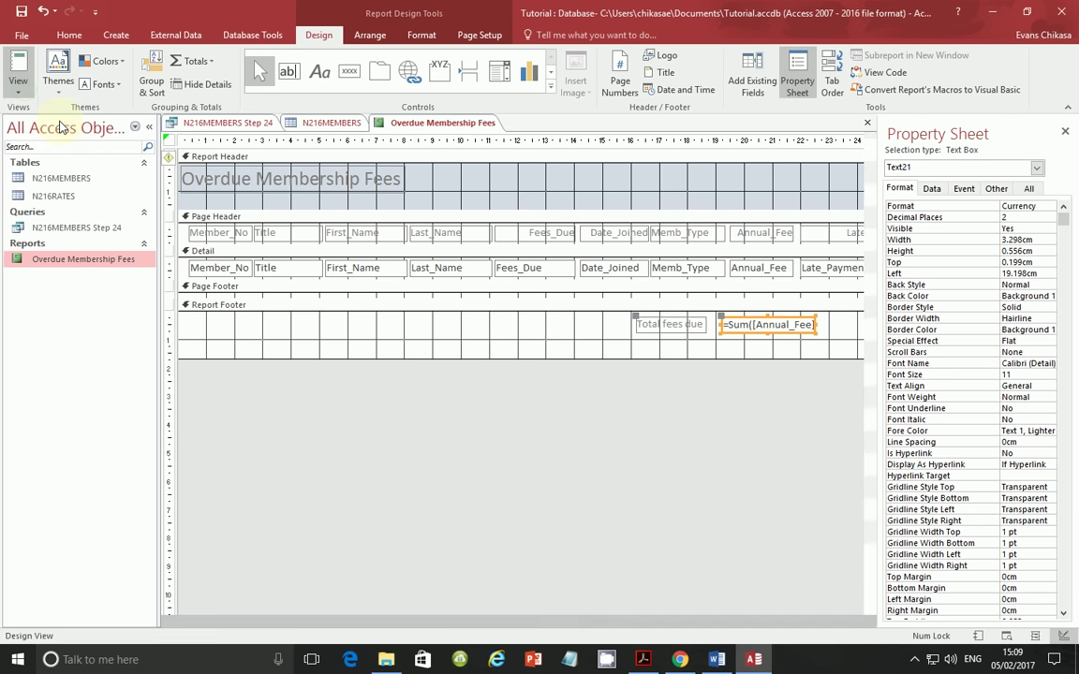
scroll(824, 488, down, 5)
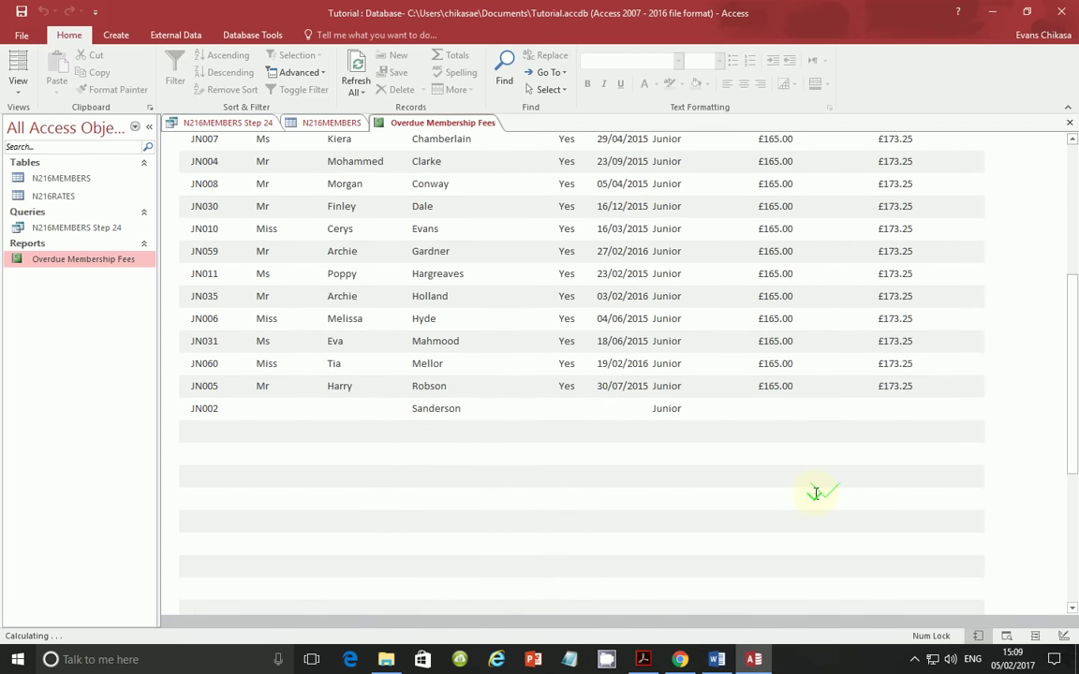
scroll(814, 493, down, 4)
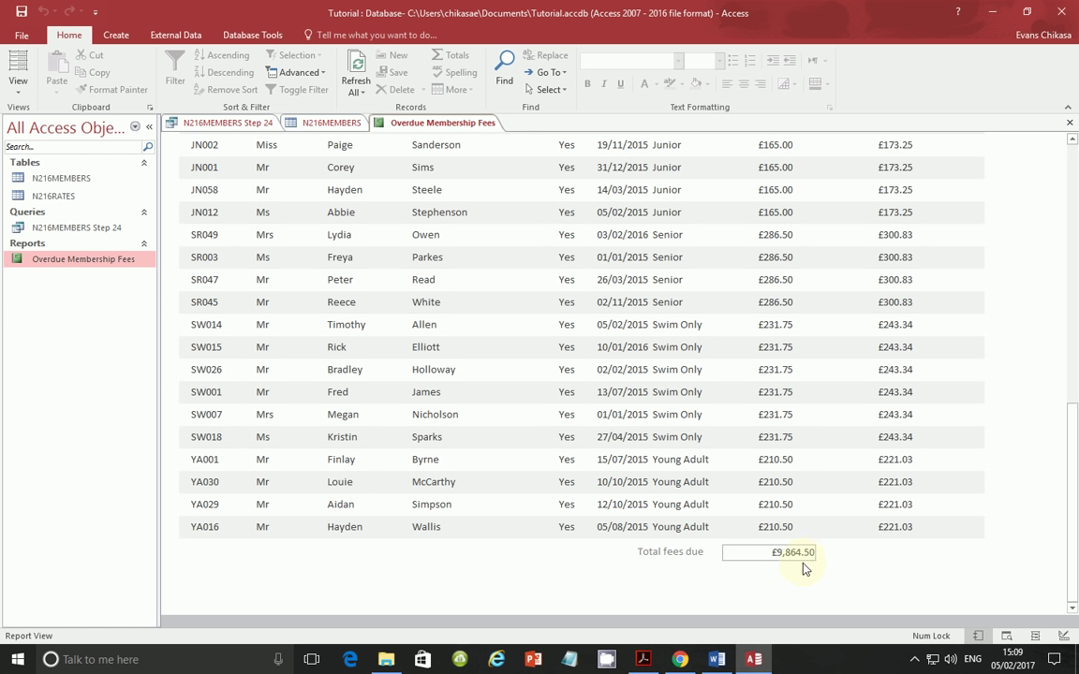
click(803, 562)
click(18, 80)
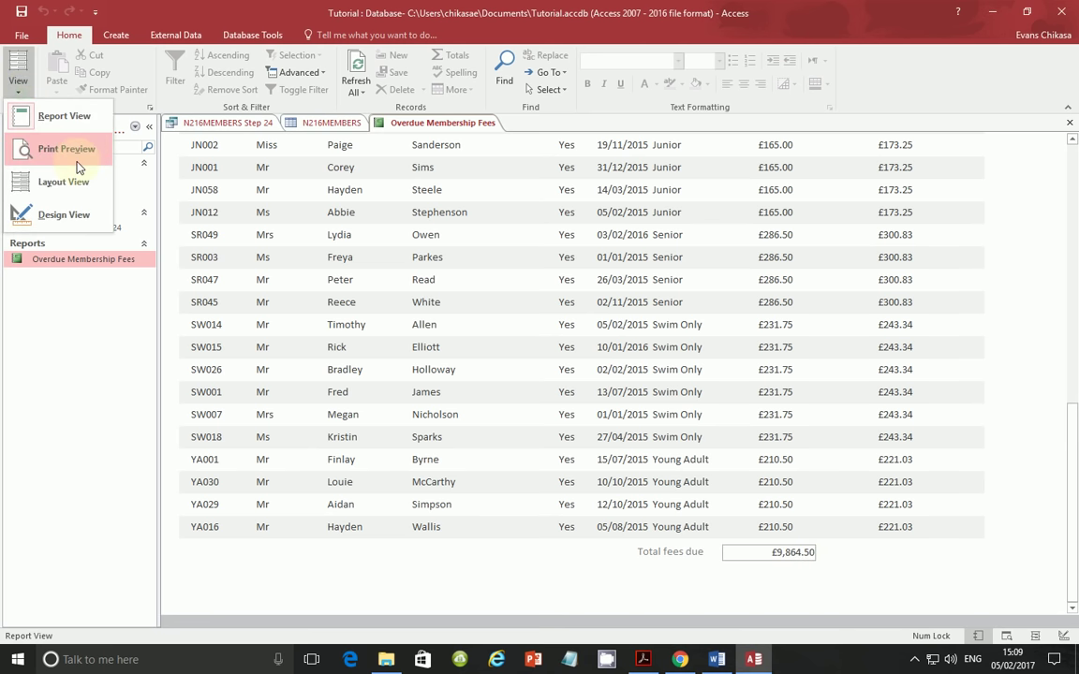
click(65, 226)
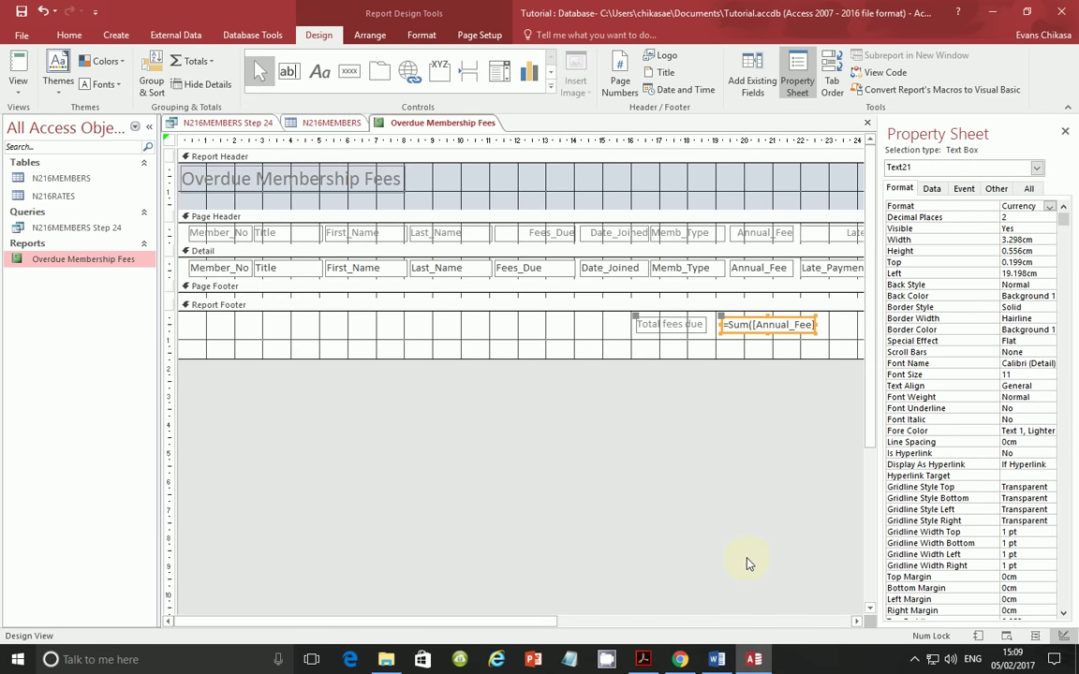
- Highlight the paper's requirement for name, Centre number and candidate number at the report's bottom
key(alt+Tab)
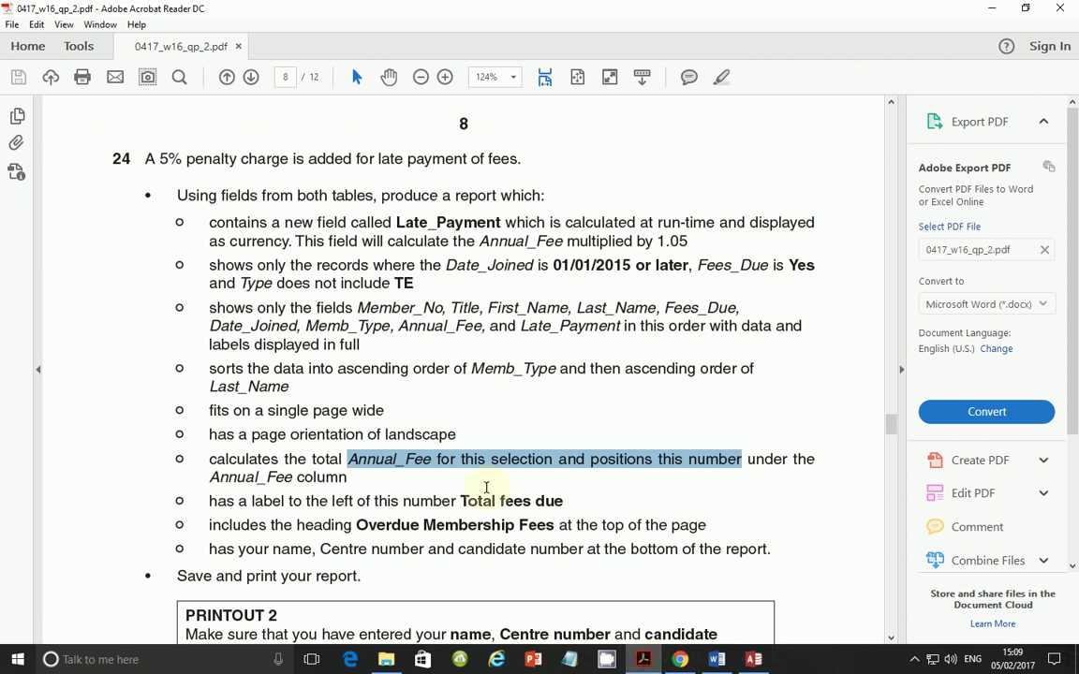
scroll(289, 535, down, 3)
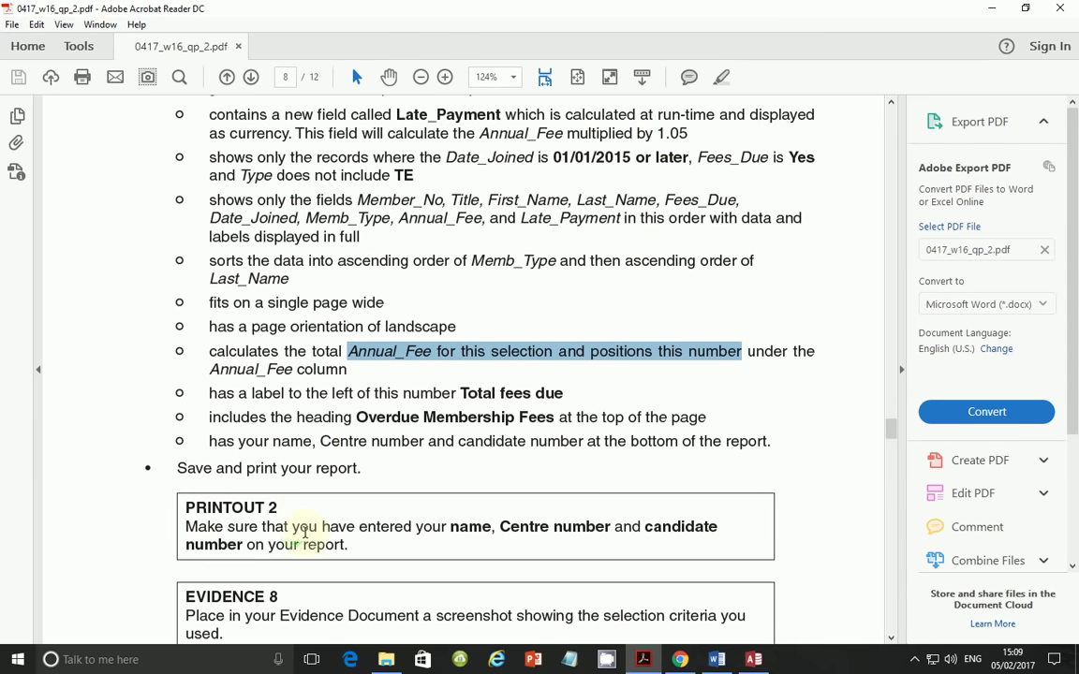
drag(209, 441, 721, 442)
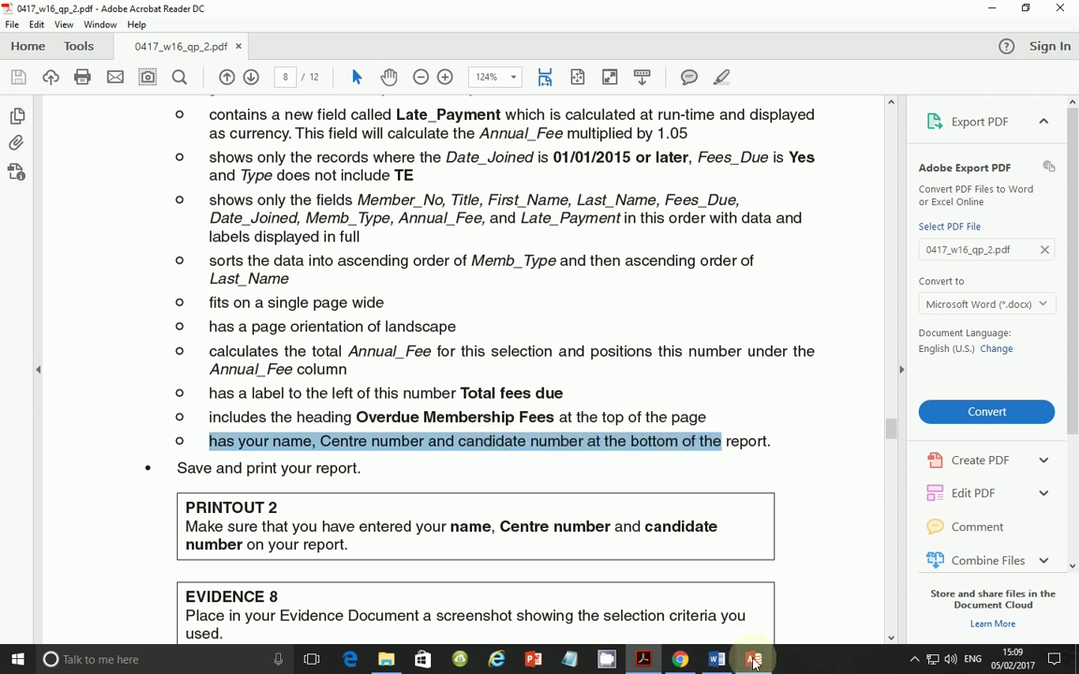
click(754, 660)
- Add a left-side Report Footer label with the candidate's name, Centre number and candidate number
click(319, 71)
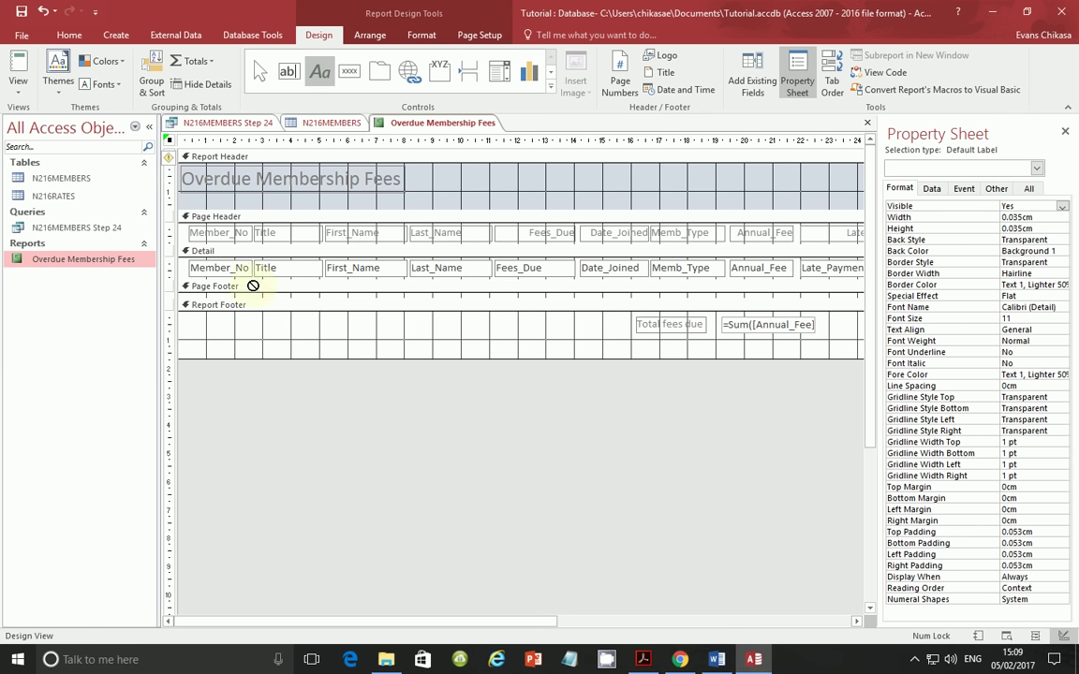
drag(192, 321, 441, 332)
click(436, 370)
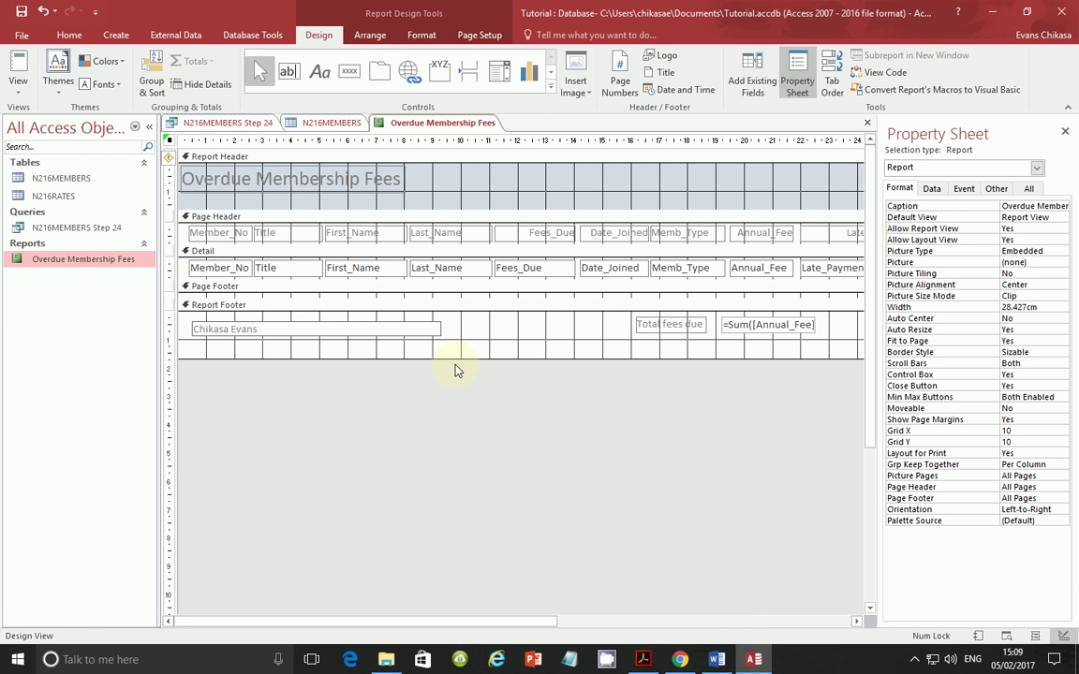
click(471, 324)
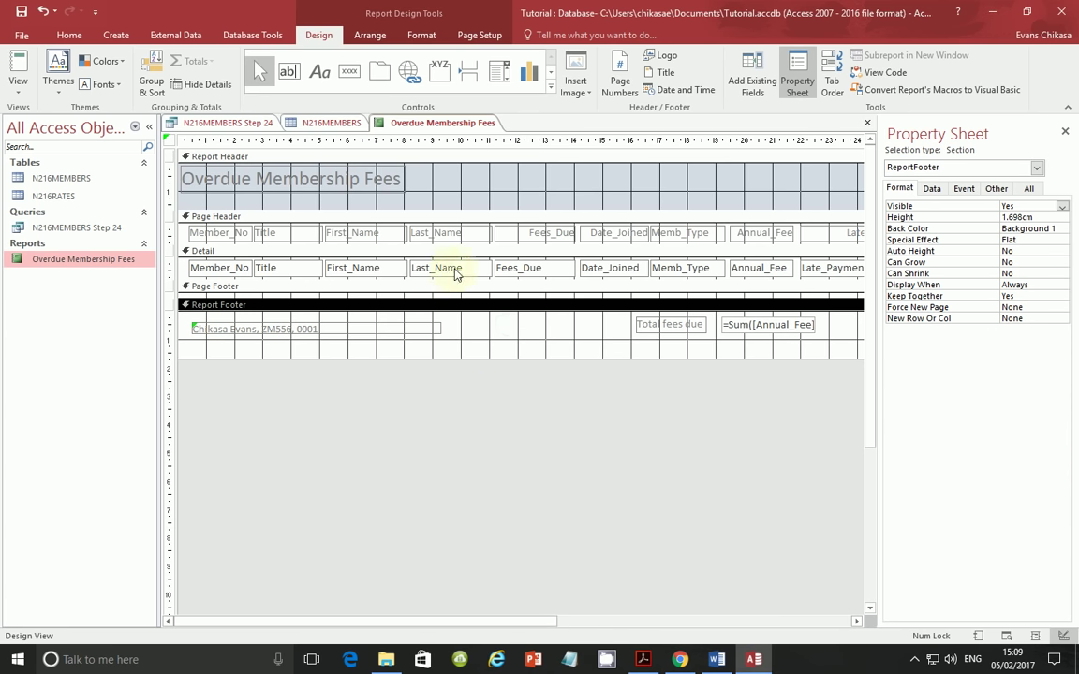
click(643, 659)
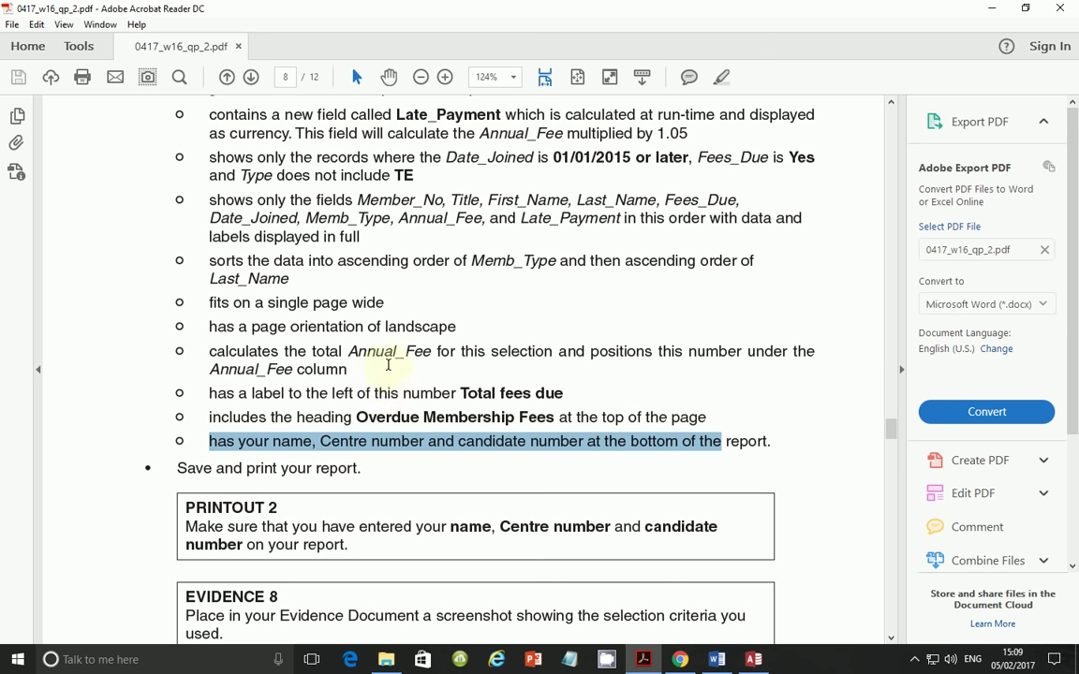
scroll(385, 365, up, 1)
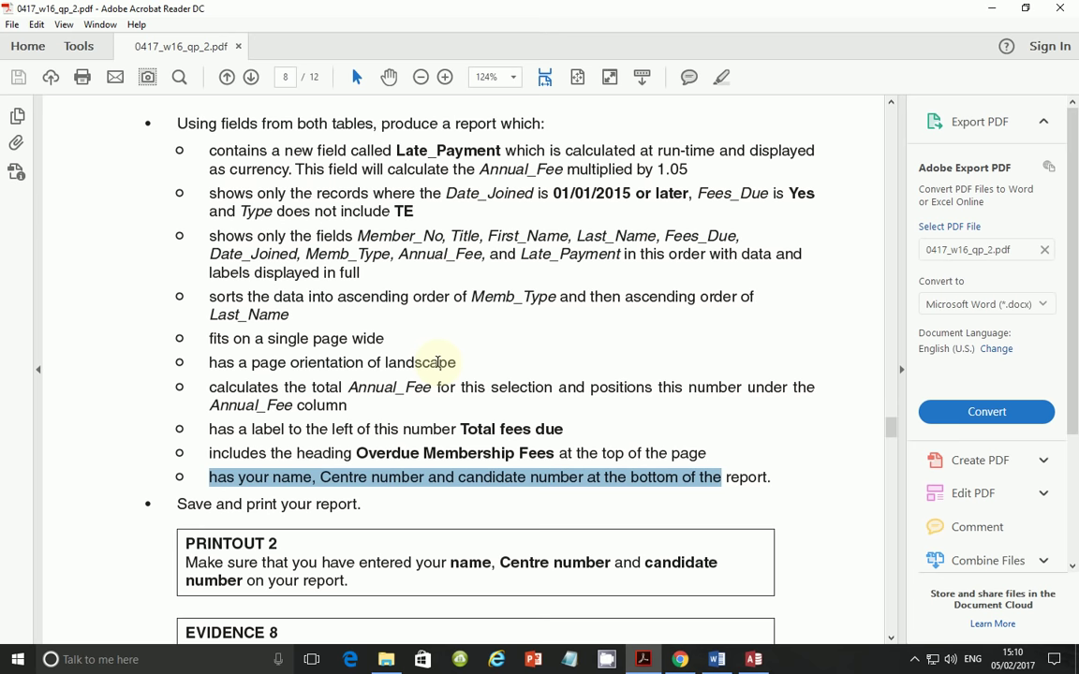
- Scroll the question paper to task 24's Printout 2, Evidence 8 and Evidence 9 instructions
scroll(434, 374, down, 2)
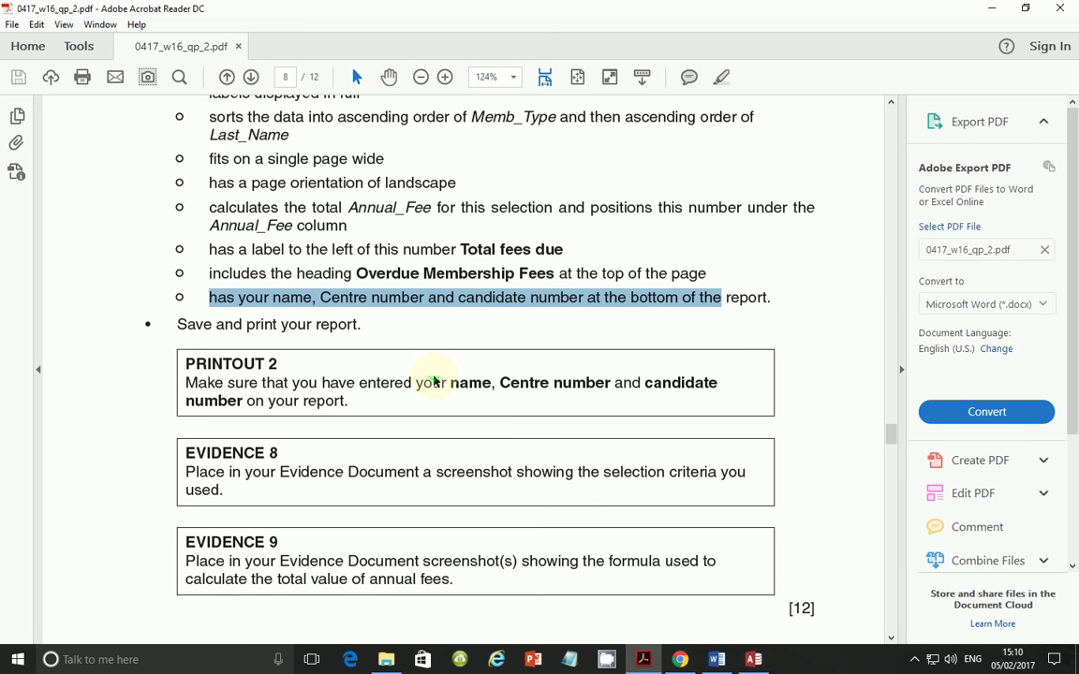
scroll(431, 386, up, 1)
scroll(430, 387, up, 1)
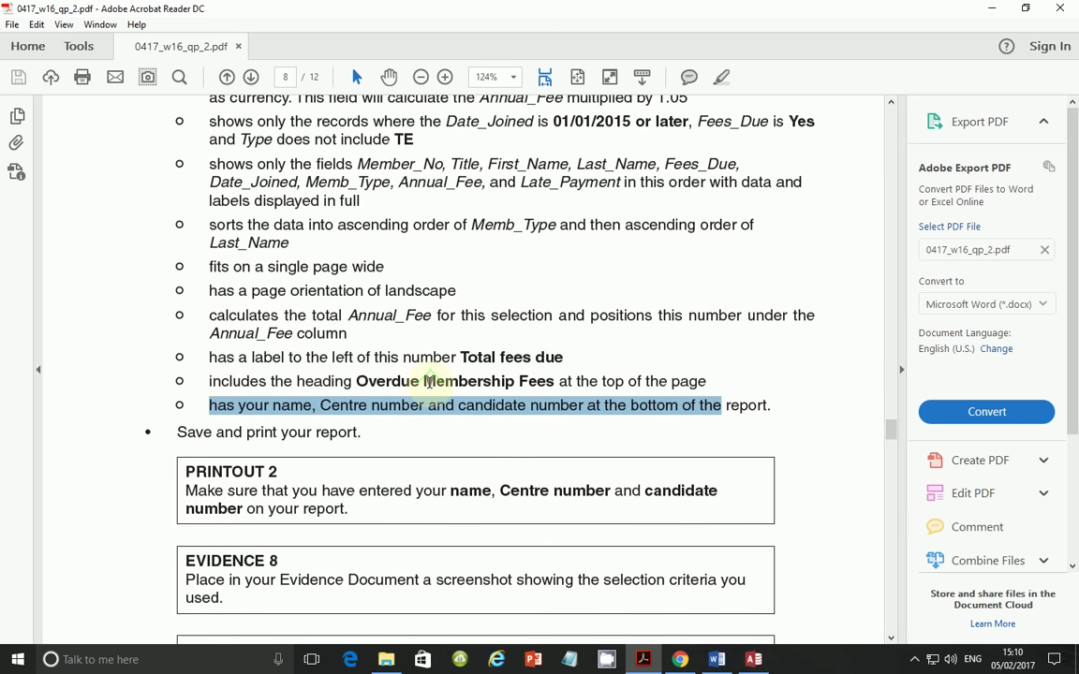
scroll(428, 380, down, 1)
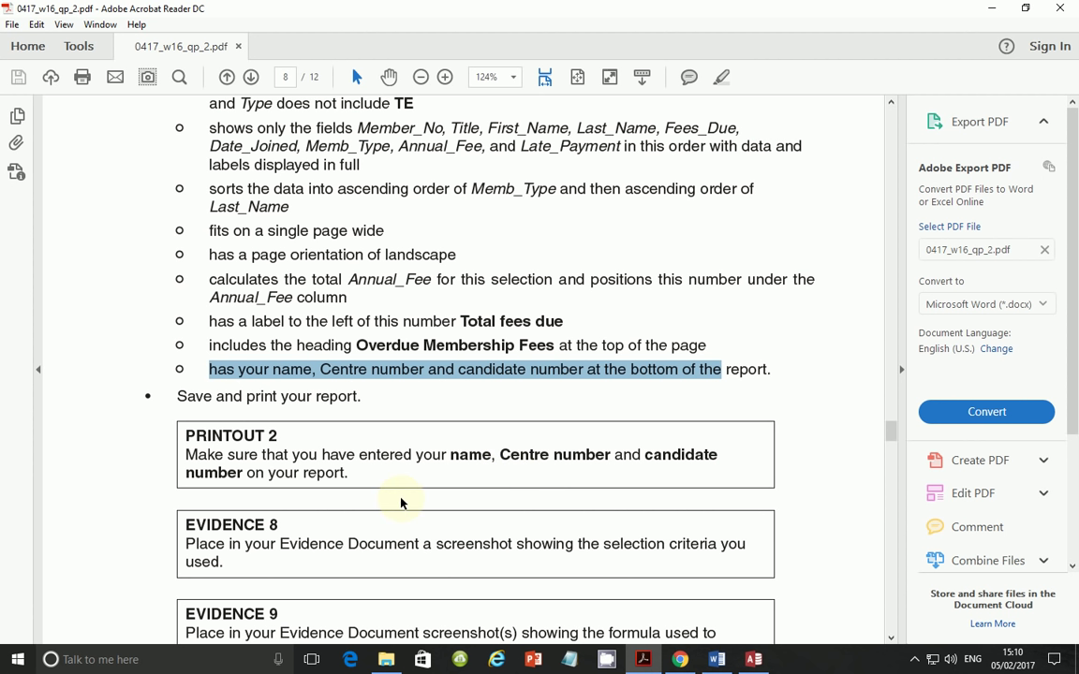
scroll(291, 495, down, 1)
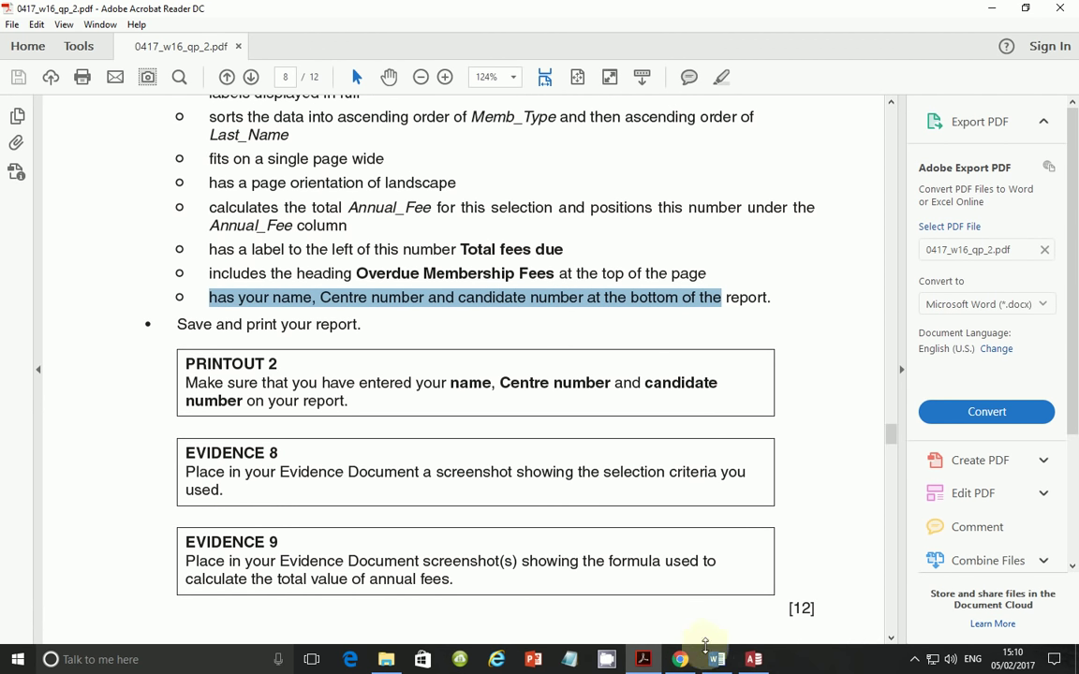
- Open the N216MEMBERS Step 24 query in Design View
click(757, 660)
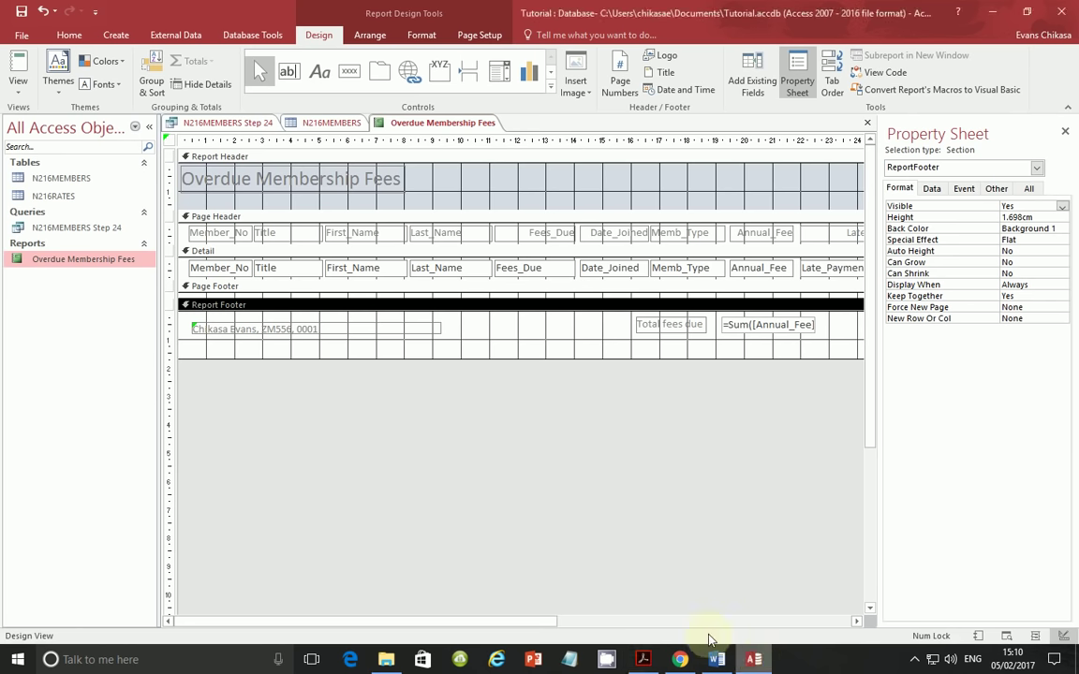
right_click(75, 233)
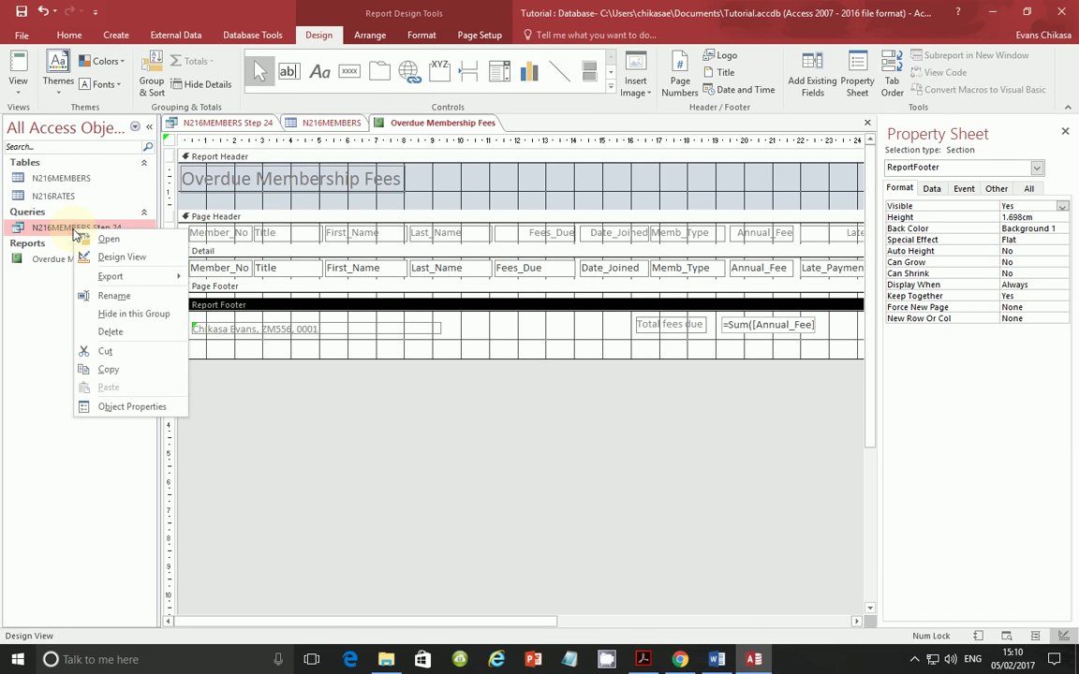
click(110, 259)
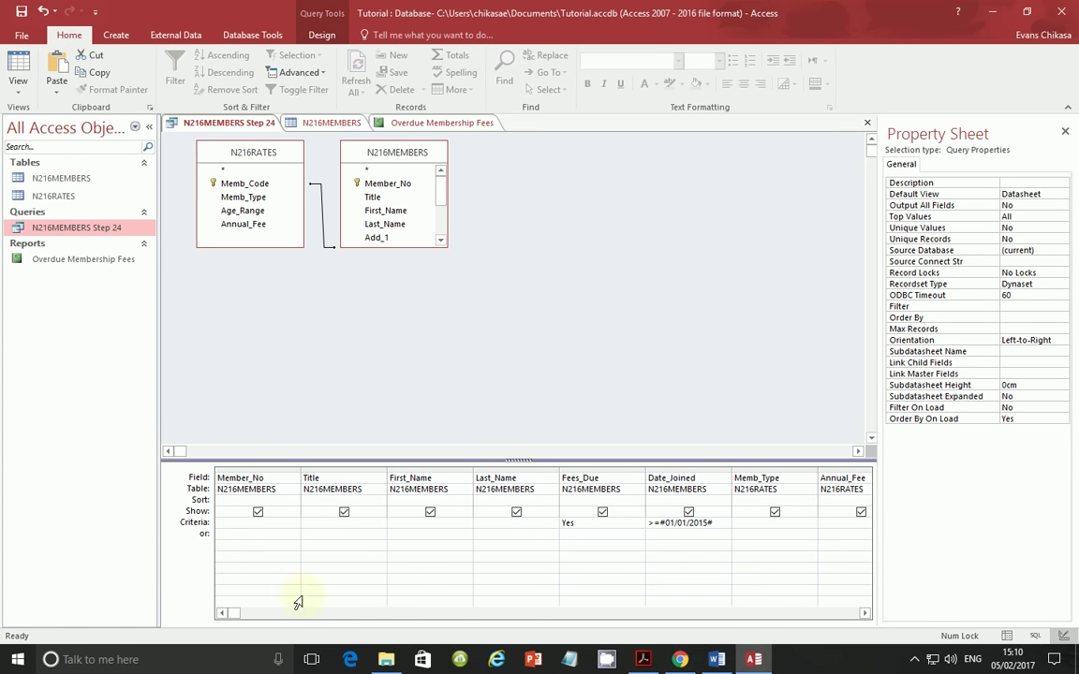
- Move the hidden Type column, criterion Not 'TE', to sit right after Date_Joined
click(865, 613)
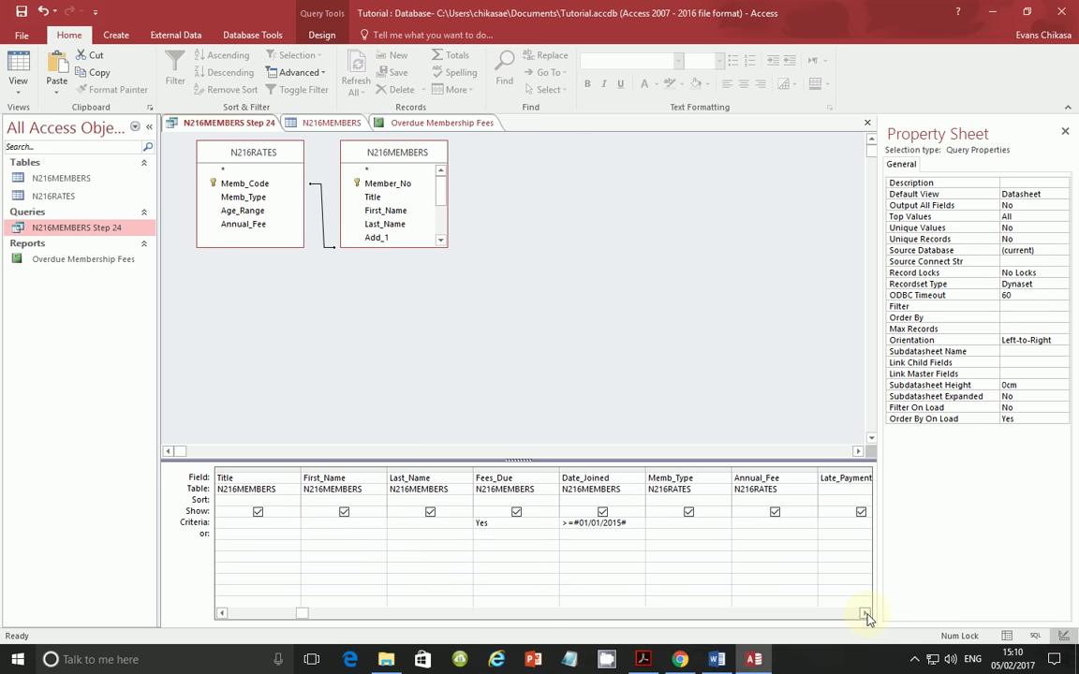
click(866, 613)
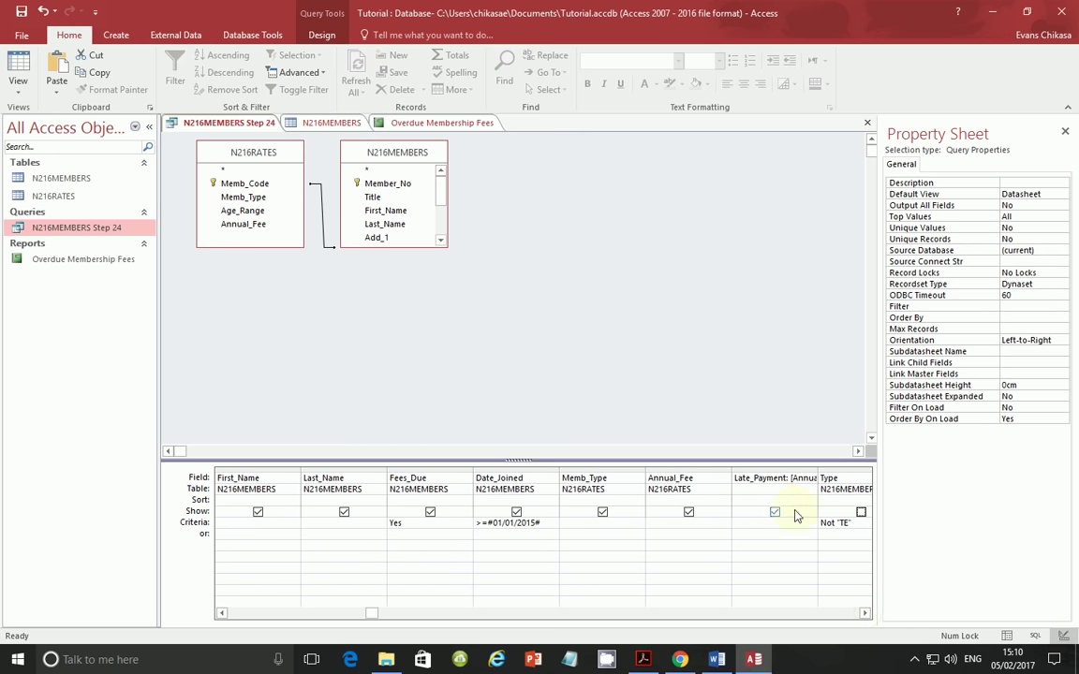
double_click(842, 478)
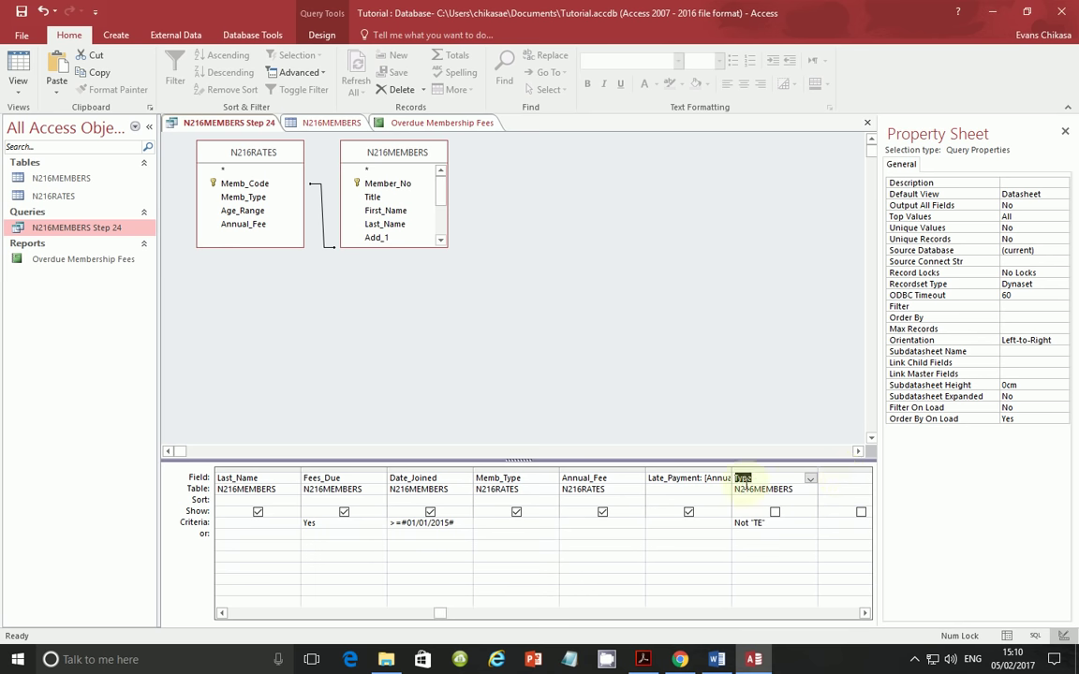
click(773, 472)
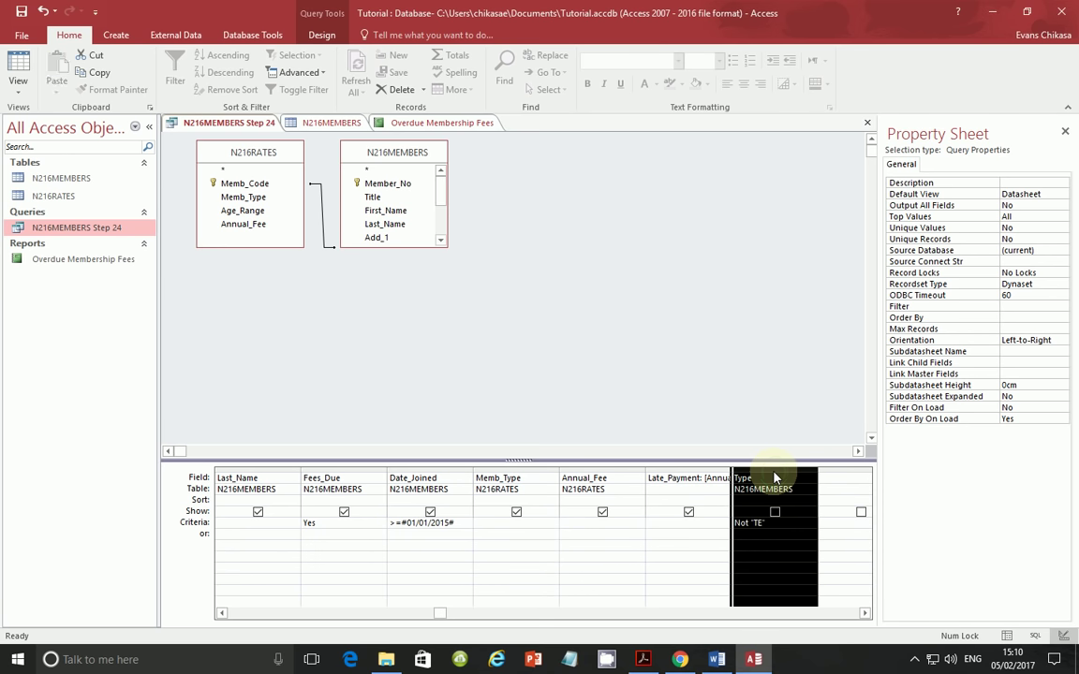
drag(773, 476, 499, 471)
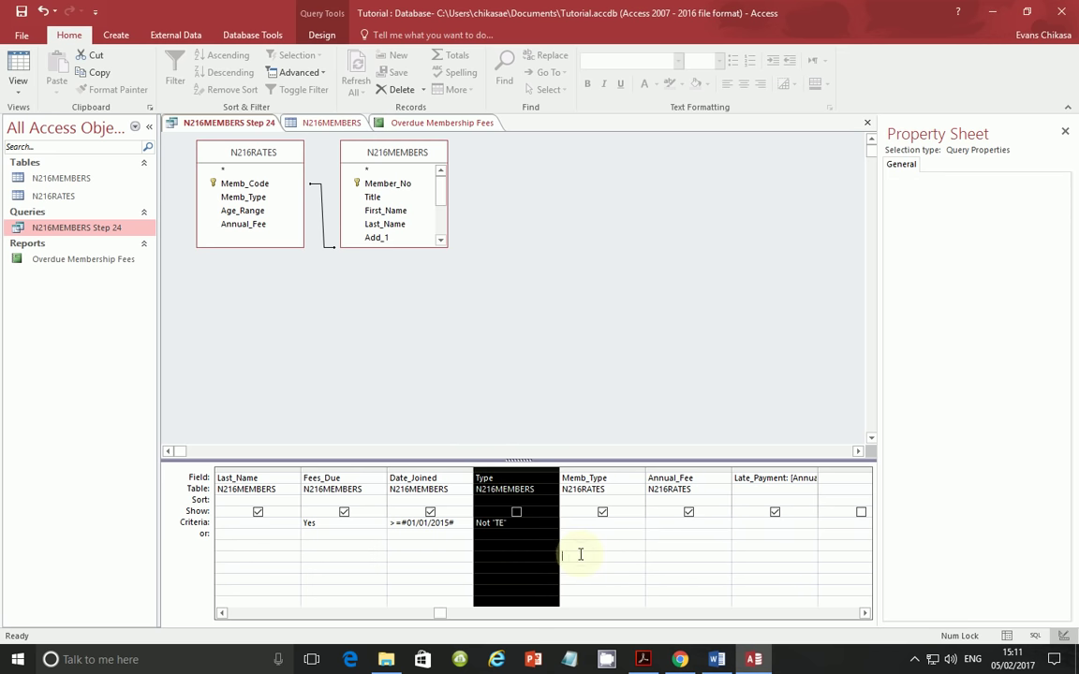
click(505, 523)
click(562, 556)
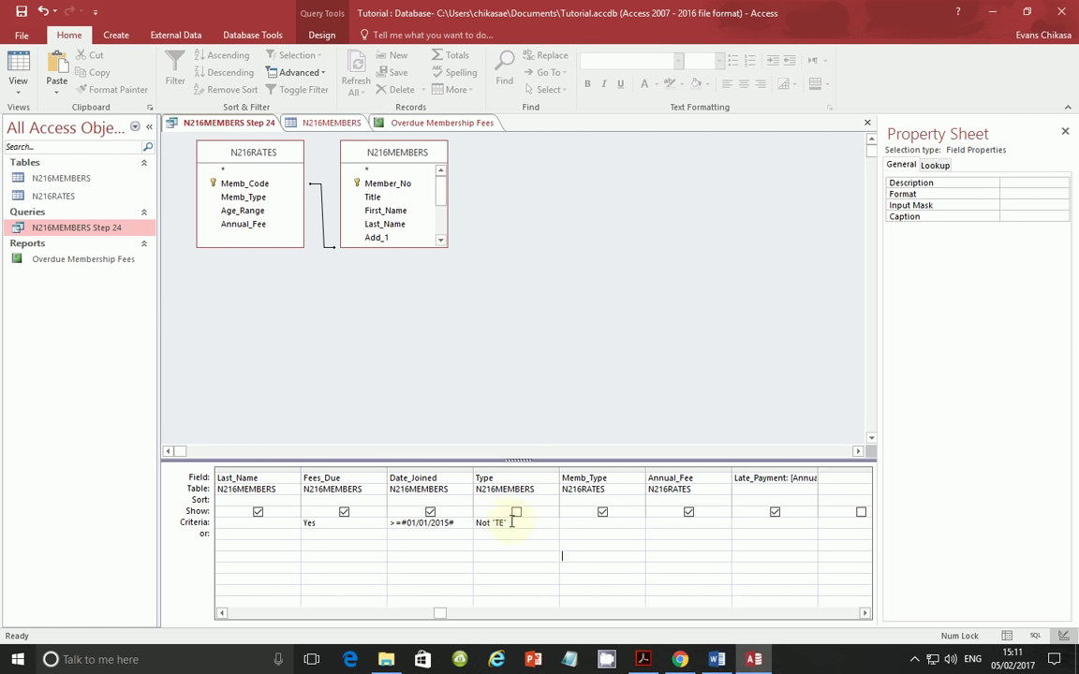
- Capture the Access query criteria grid with Lightshot and copy it
key(Print)
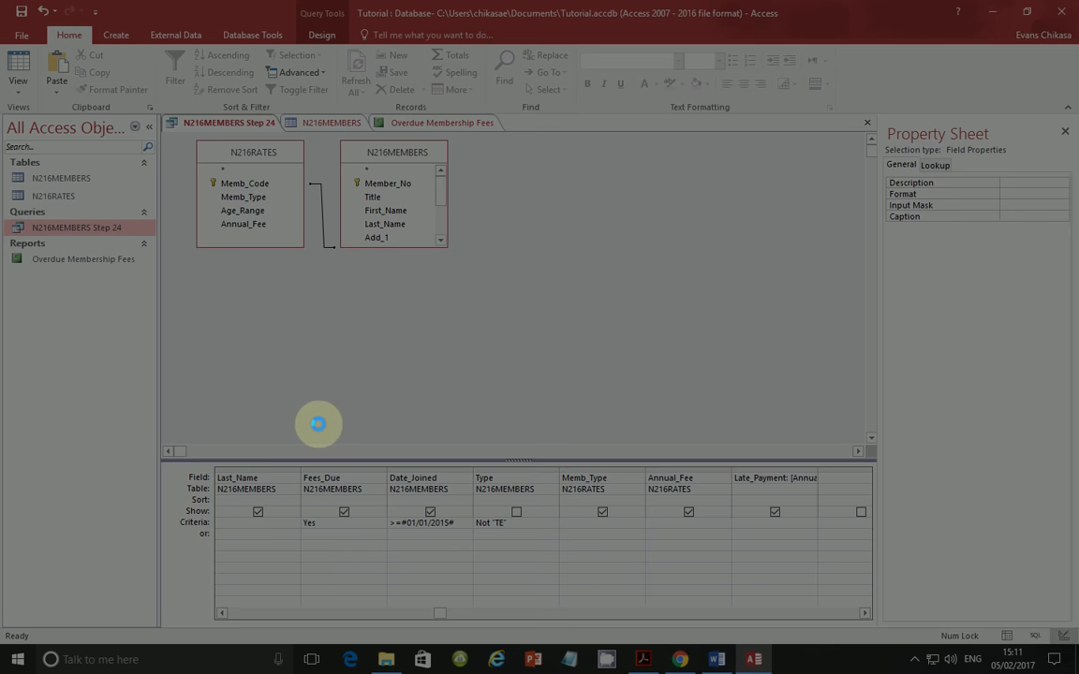
drag(216, 457, 554, 551)
click(495, 565)
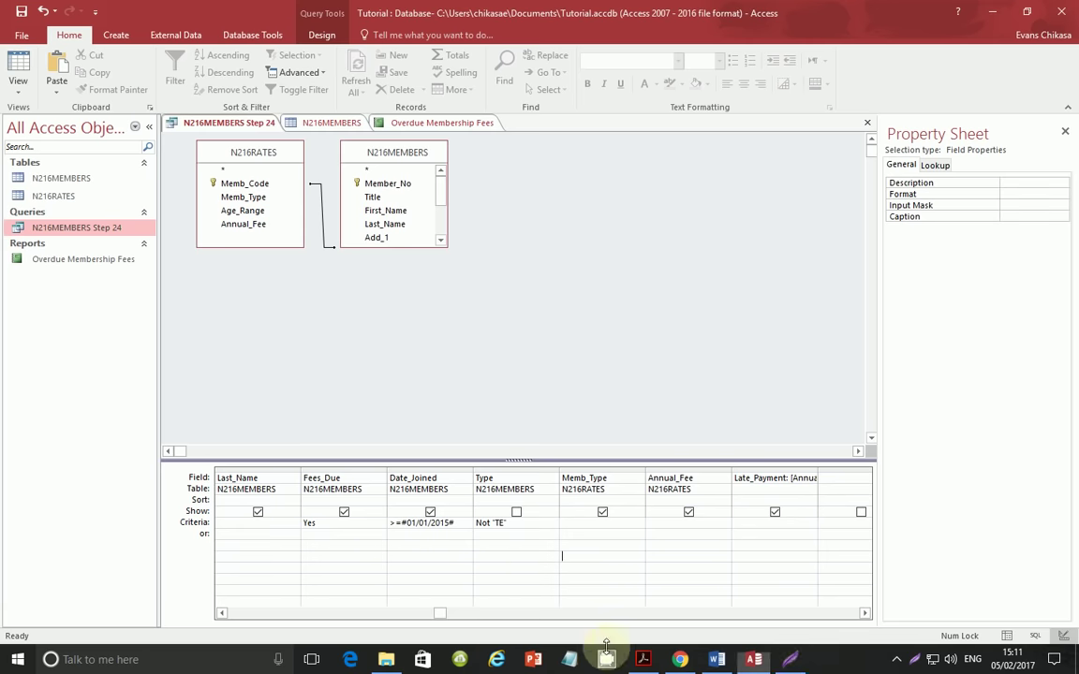
- Paste the criteria screenshot under Step 24 Evidence 8 in N216EVIDENCE0001, then return to the question paper
click(716, 660)
scroll(606, 401, down, 7)
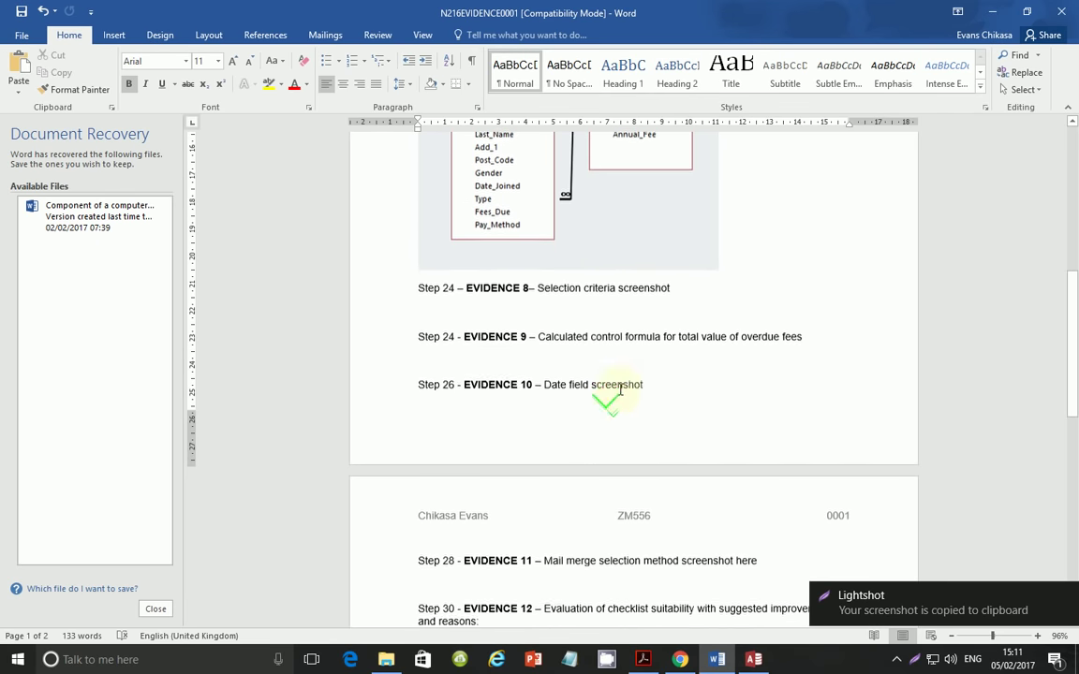
click(609, 307)
key(ctrl+v)
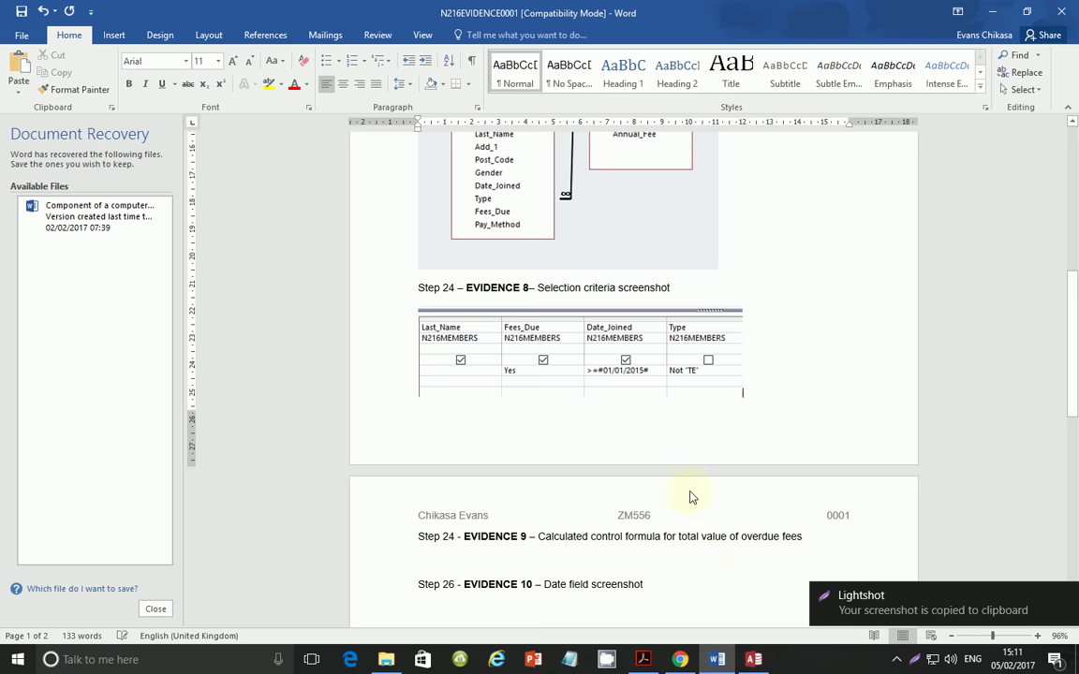
click(753, 659)
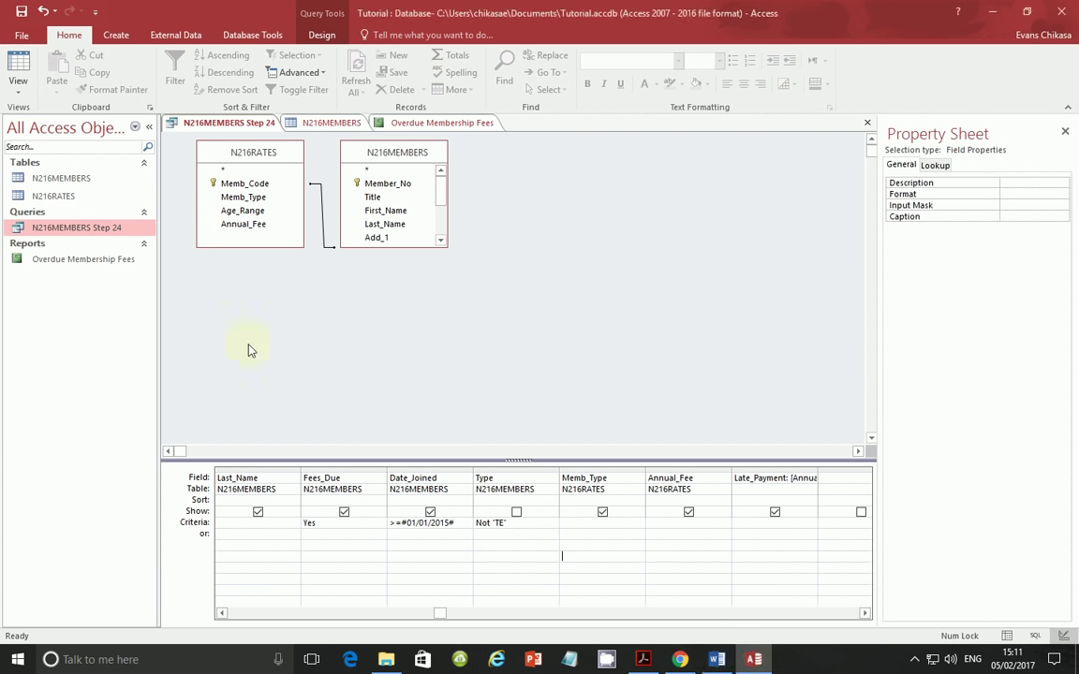
click(643, 659)
scroll(466, 394, down, 3)
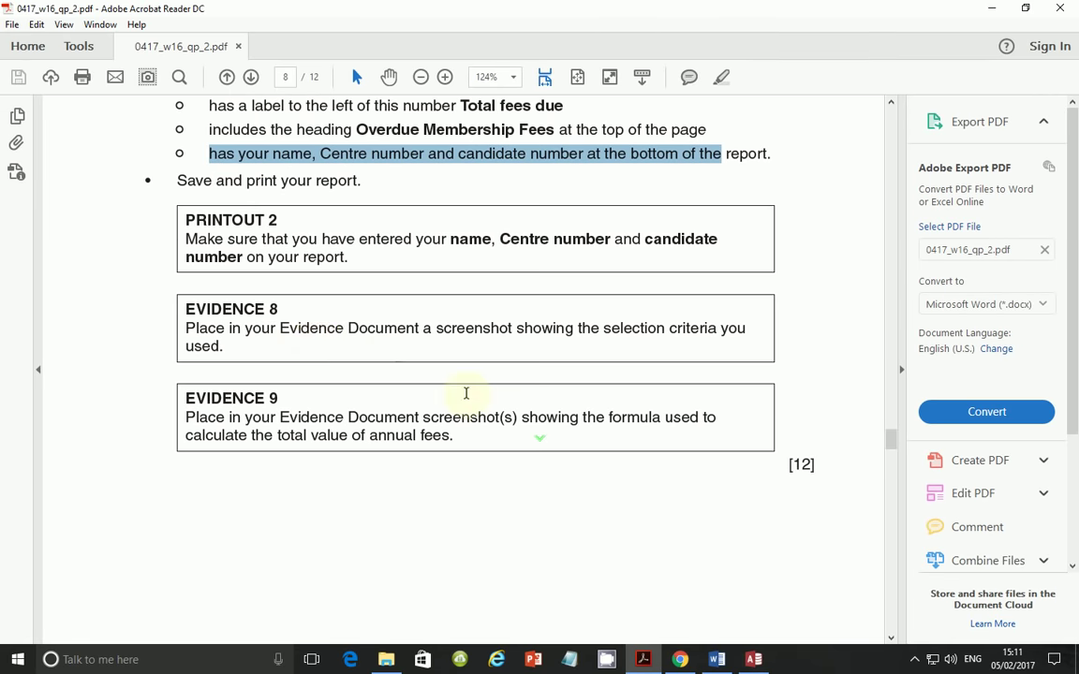
scroll(288, 390, down, 2)
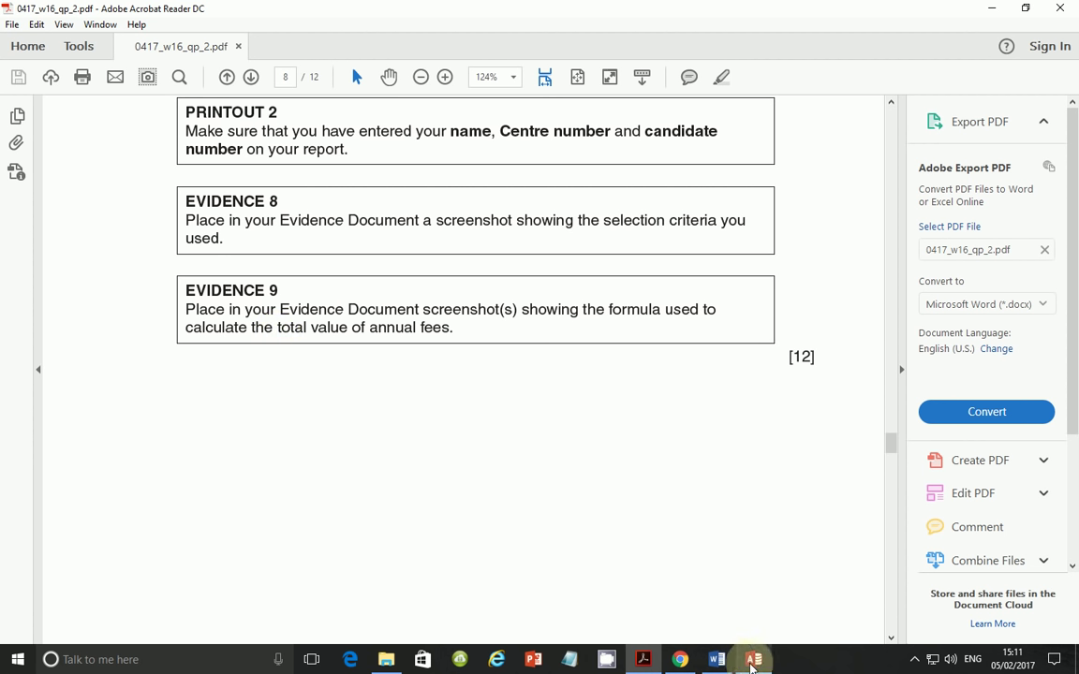
click(754, 659)
double_click(45, 260)
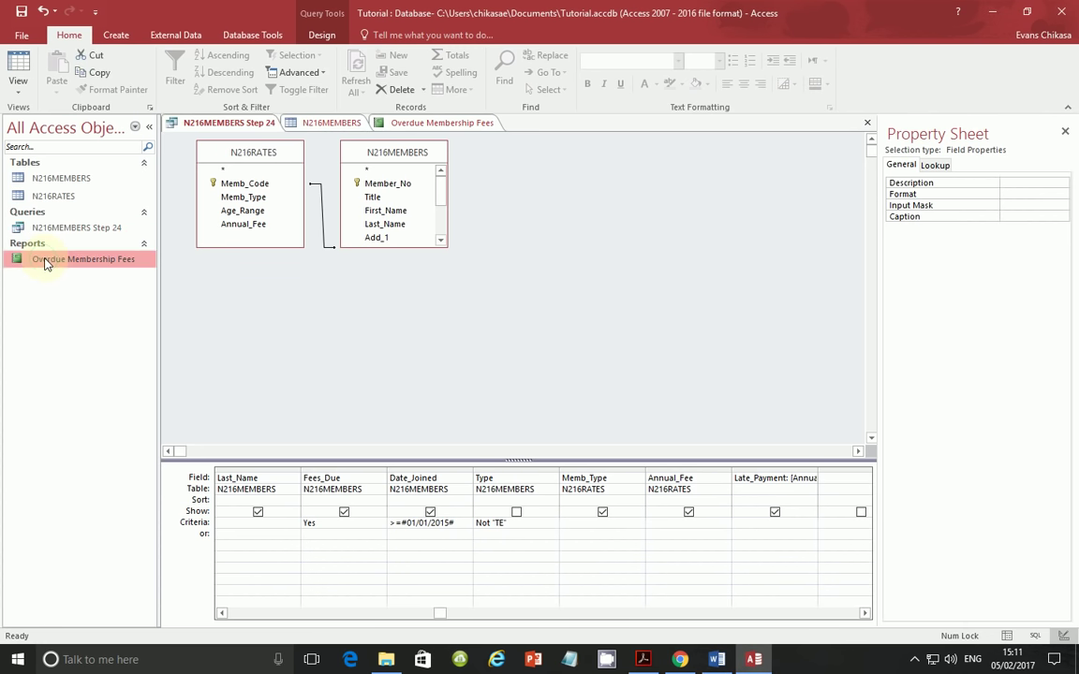
- Open the Overdue Membership Fees report in Layout View, then Design View
right_click(105, 261)
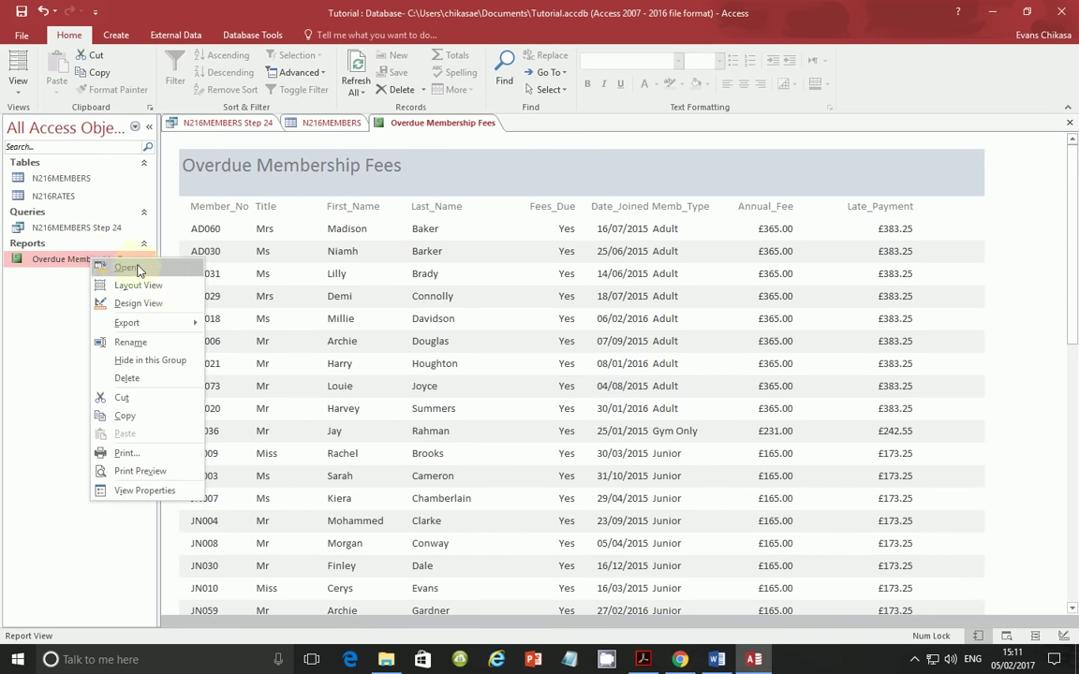
click(146, 286)
right_click(114, 263)
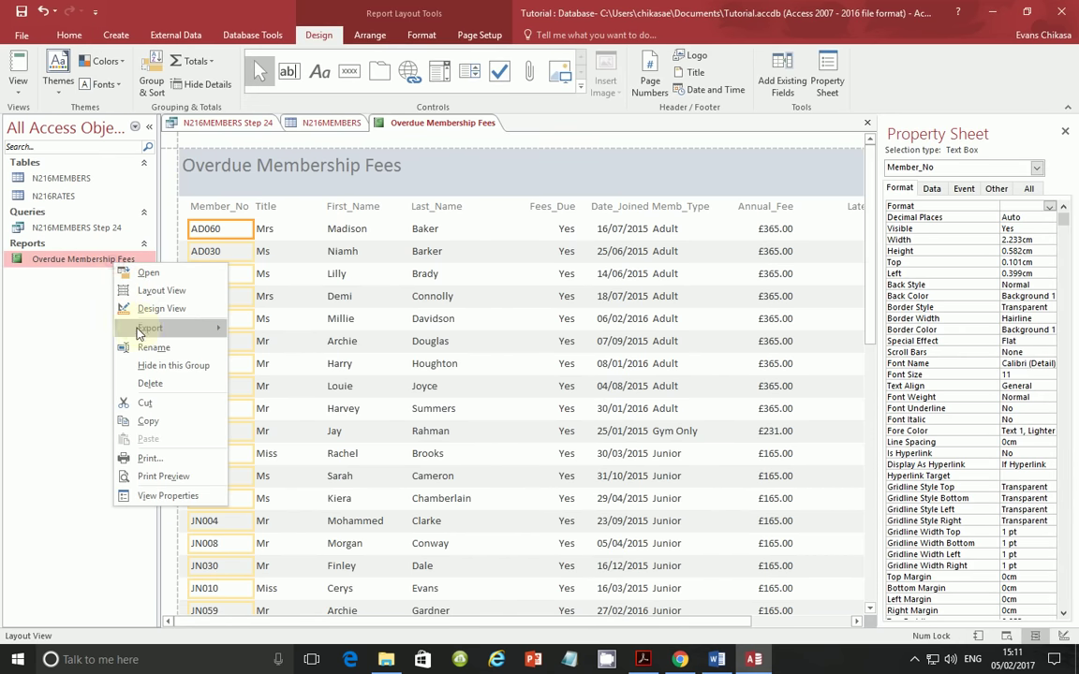
click(149, 309)
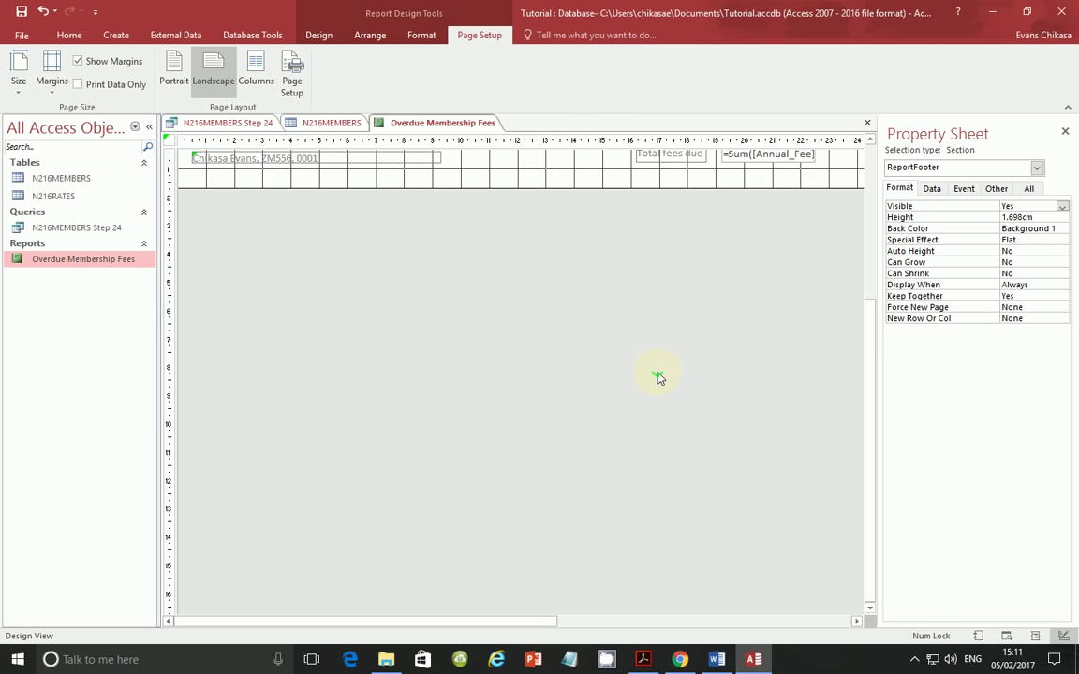
scroll(670, 372, up, 2)
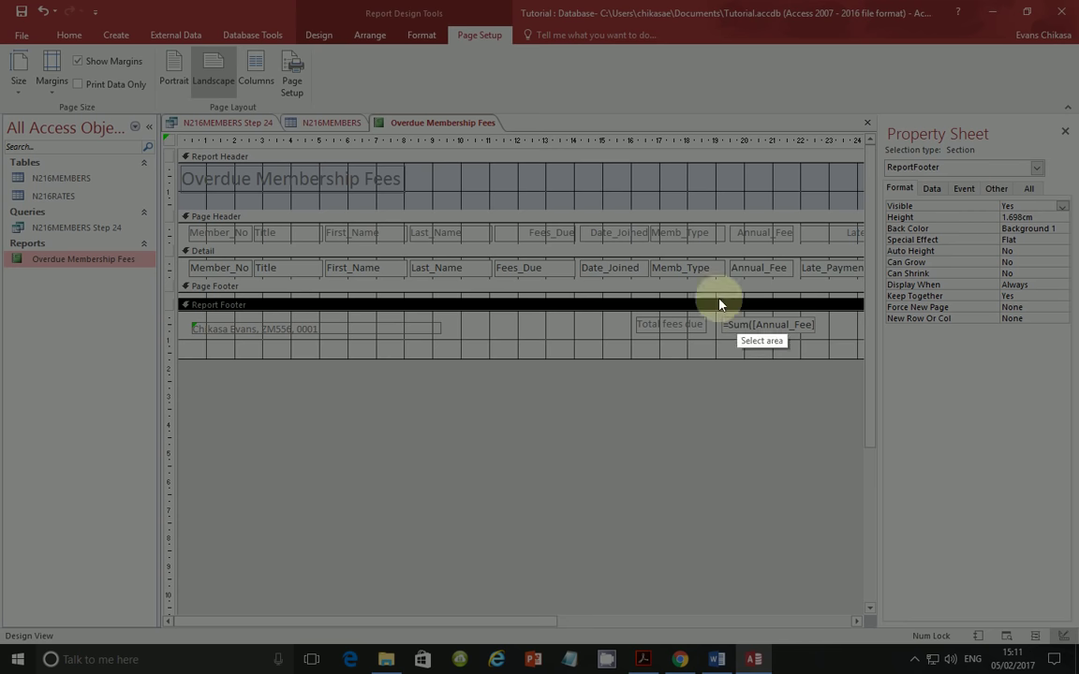
- Capture and copy the report footer's Total fees due label and =Sum([Annual_Fee]) total
mouse_move(594, 257)
mouse_down()
mouse_move(838, 362)
mouse_move(836, 346)
mouse_up()
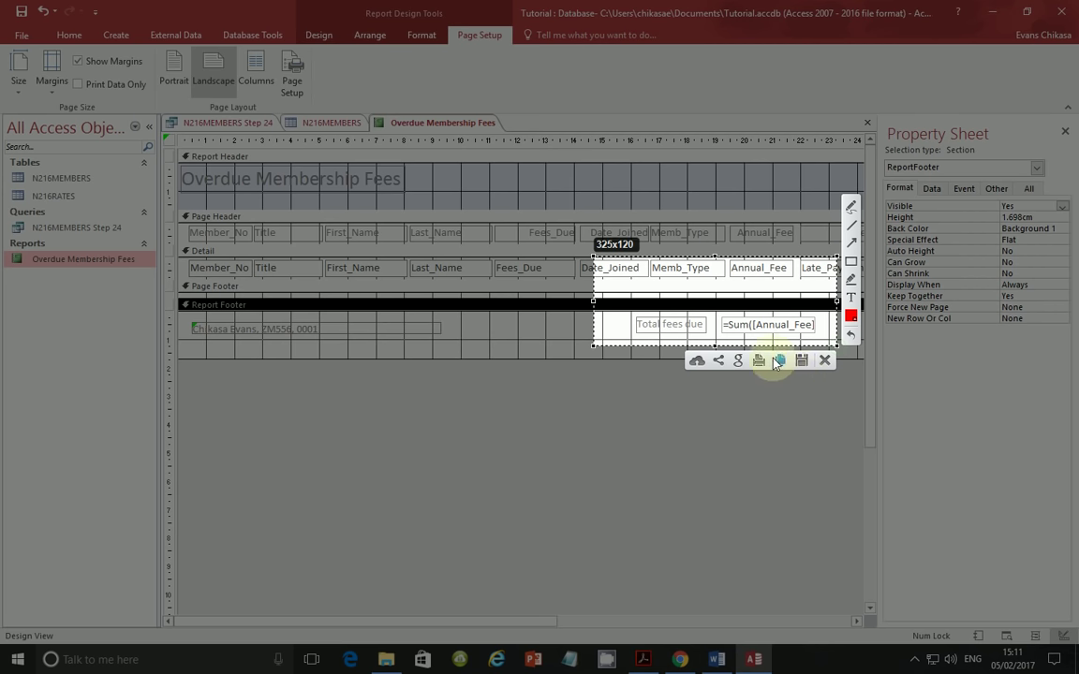
drag(715, 256, 715, 304)
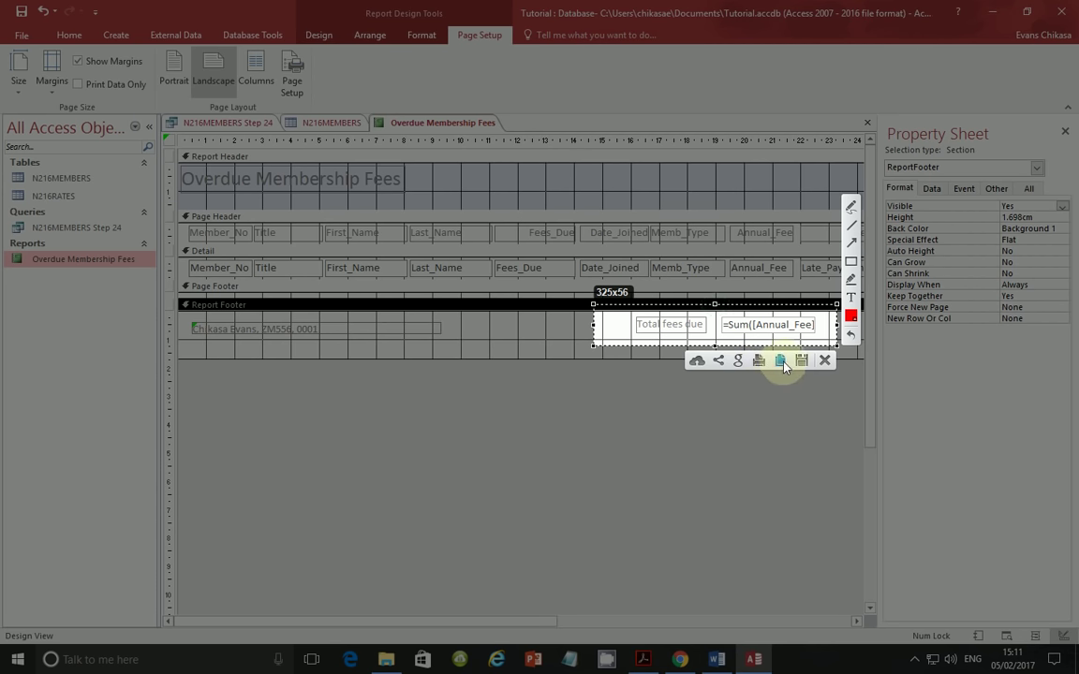
click(783, 366)
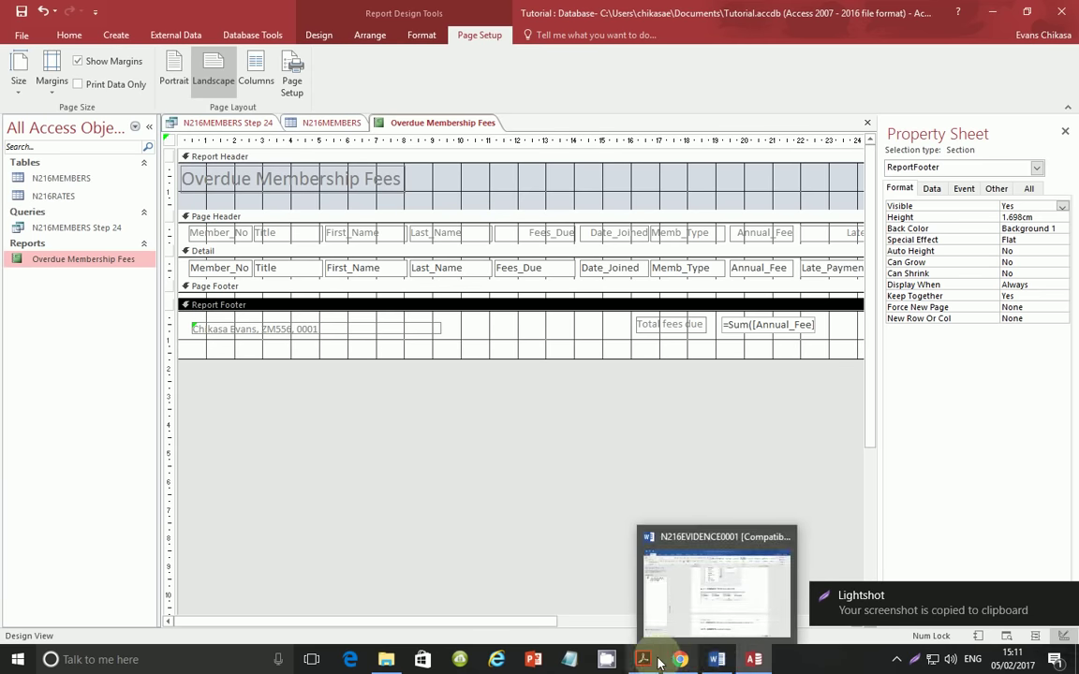
- Paste the =Sum([Annual_Fee]) footer capture below Step 24 Evidence 9, then return to the question paper
click(716, 588)
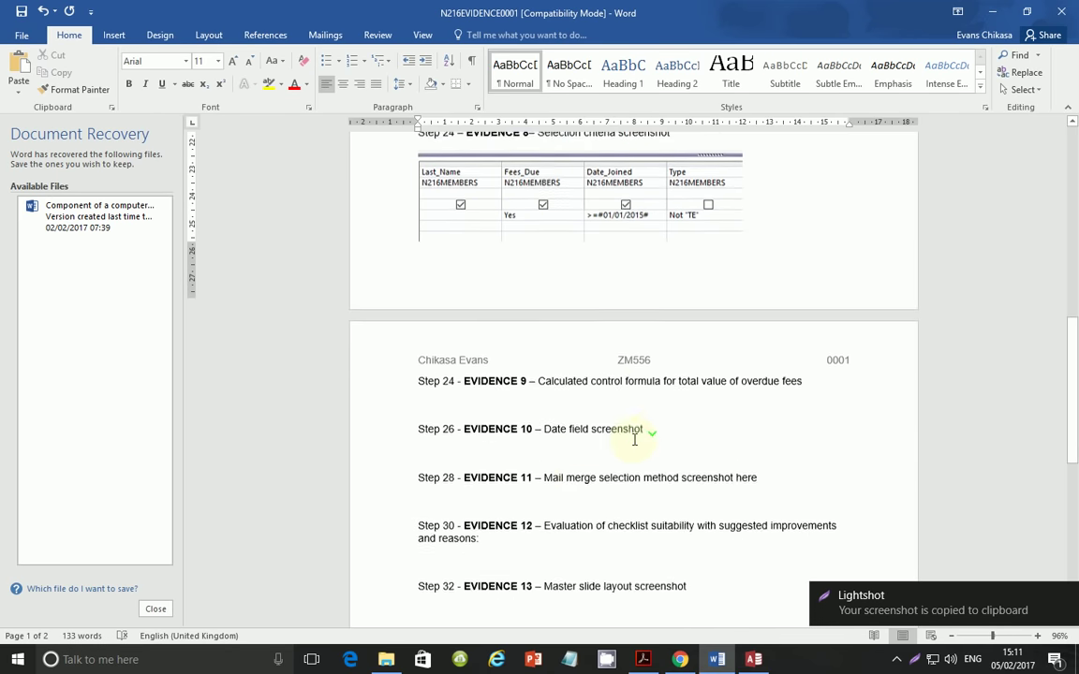
click(582, 396)
key(ctrl+v)
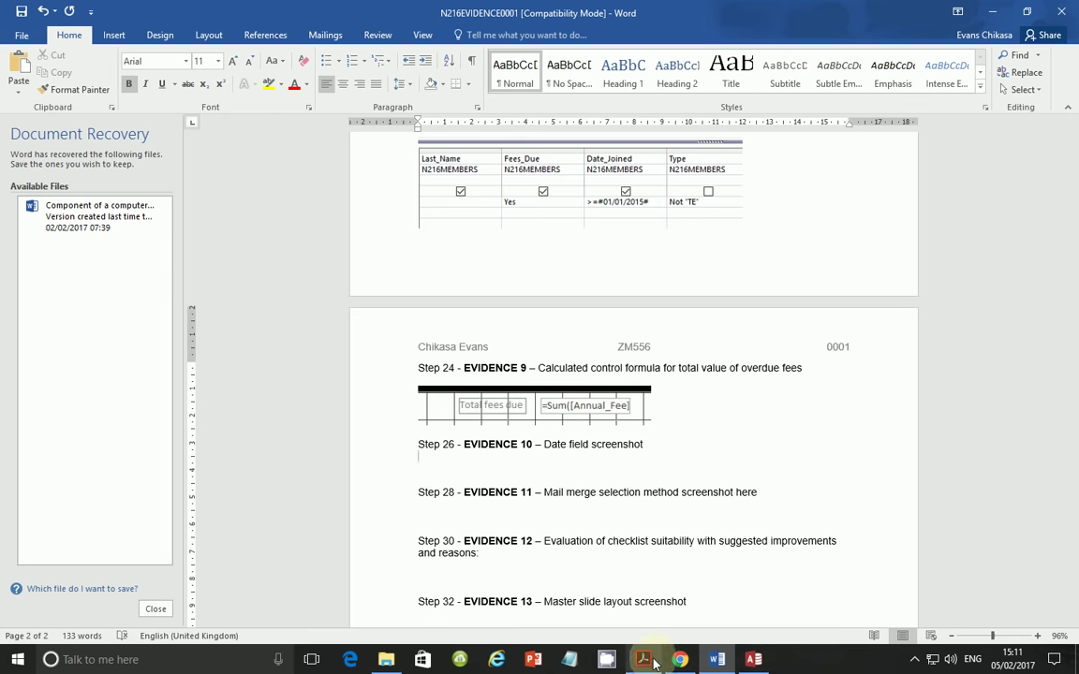
click(718, 659)
scroll(513, 431, down, 2)
scroll(510, 419, up, 1)
scroll(511, 419, up, 1)
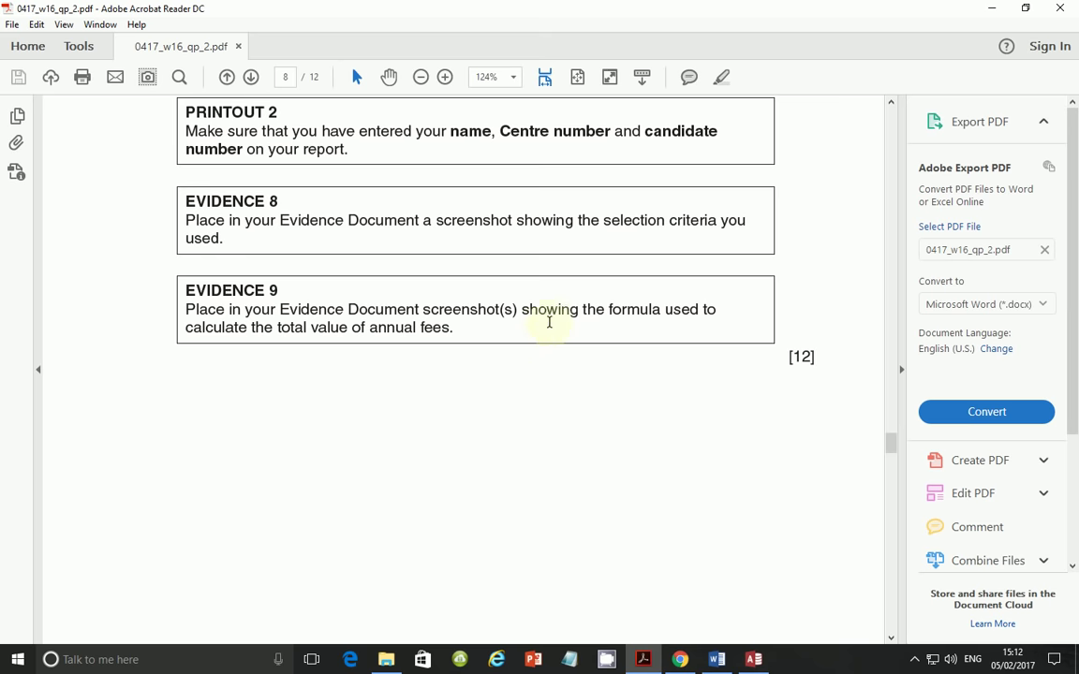
- Scroll the question paper down to page 9, question 25's Single Activity Card Payments report
scroll(549, 320, up, 4)
scroll(554, 322, down, 2)
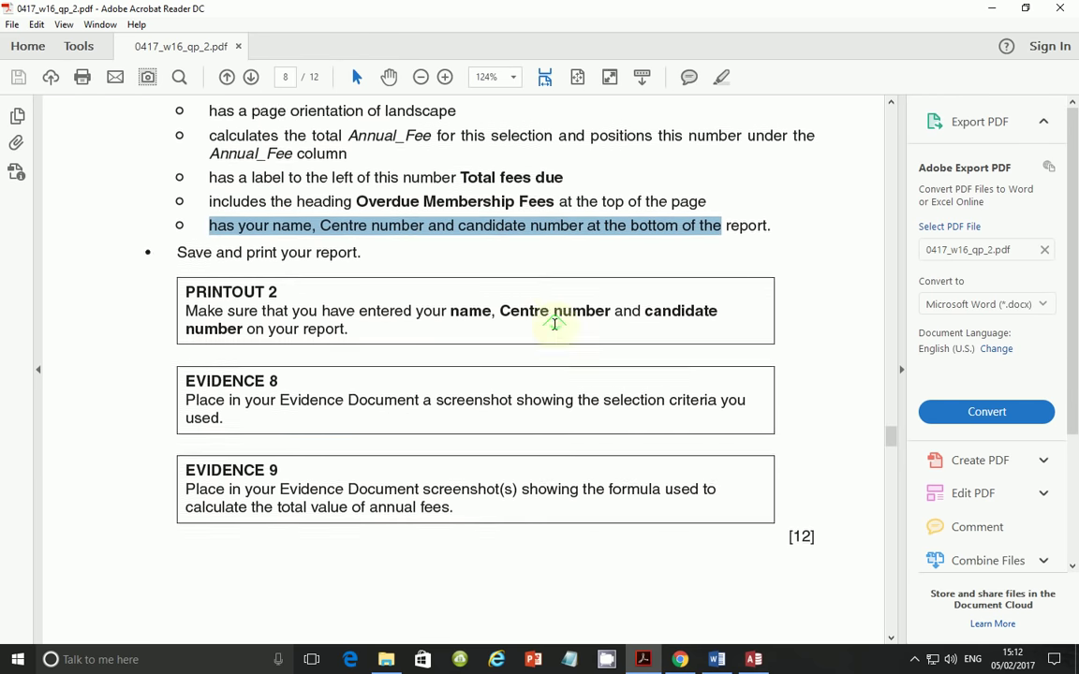
scroll(554, 323, up, 4)
scroll(554, 325, down, 6)
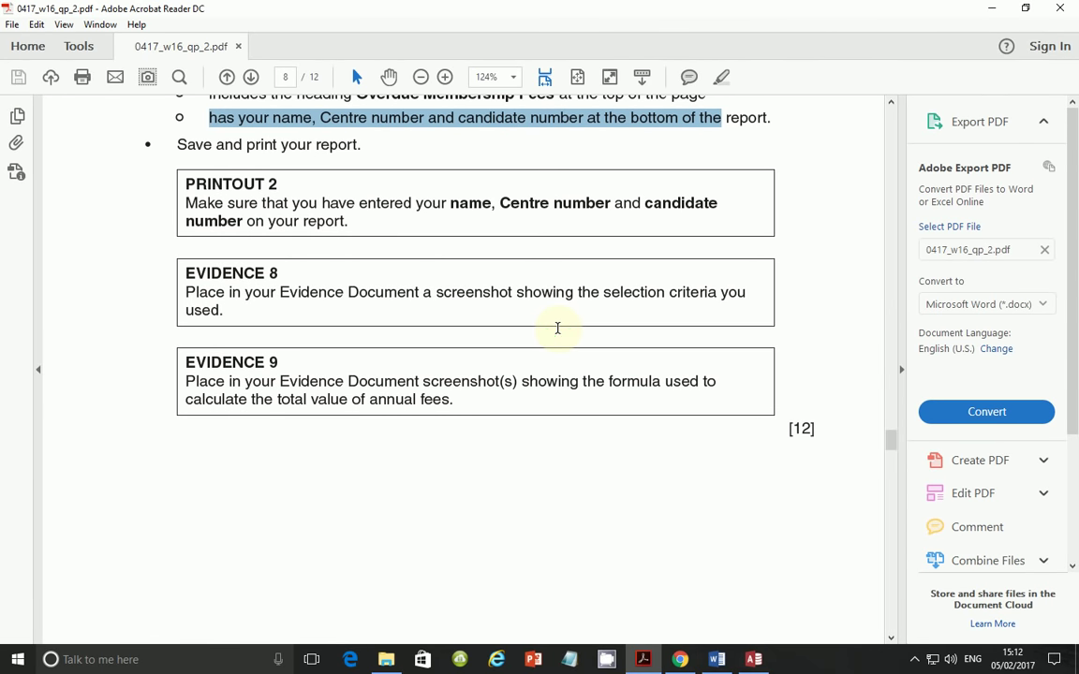
scroll(557, 328, down, 6)
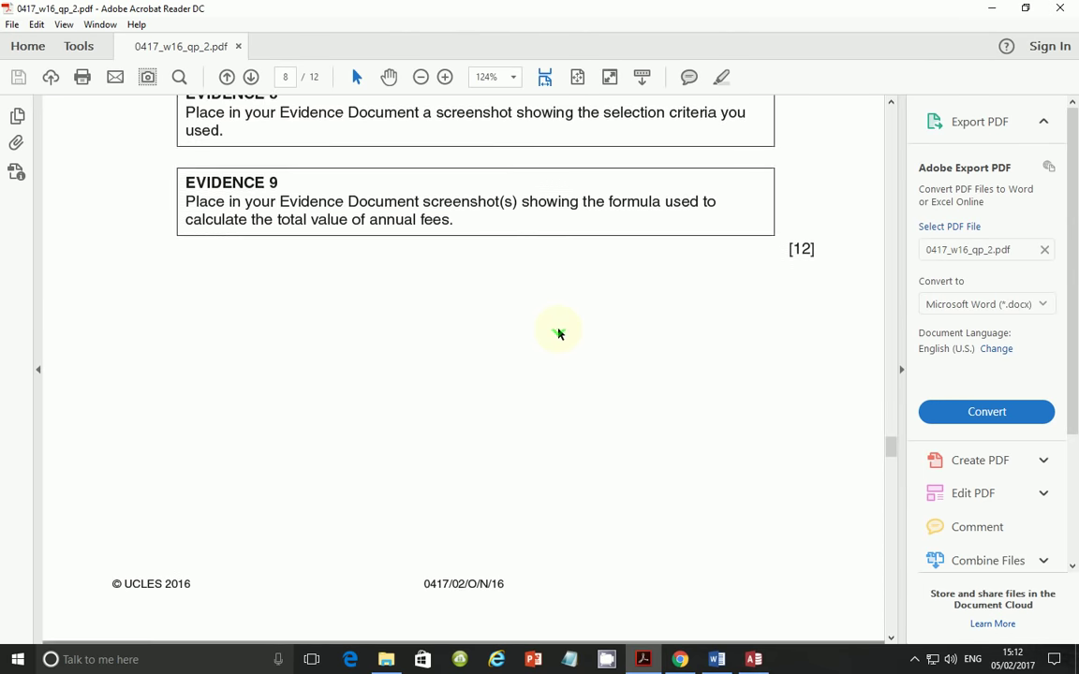
scroll(558, 334, down, 3)
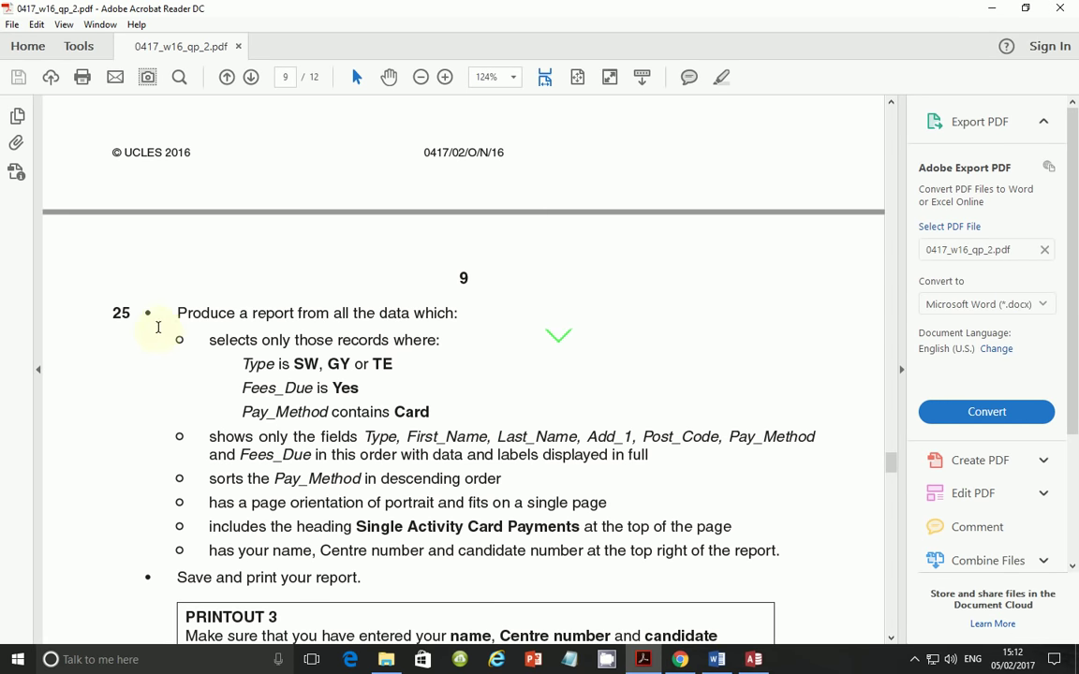